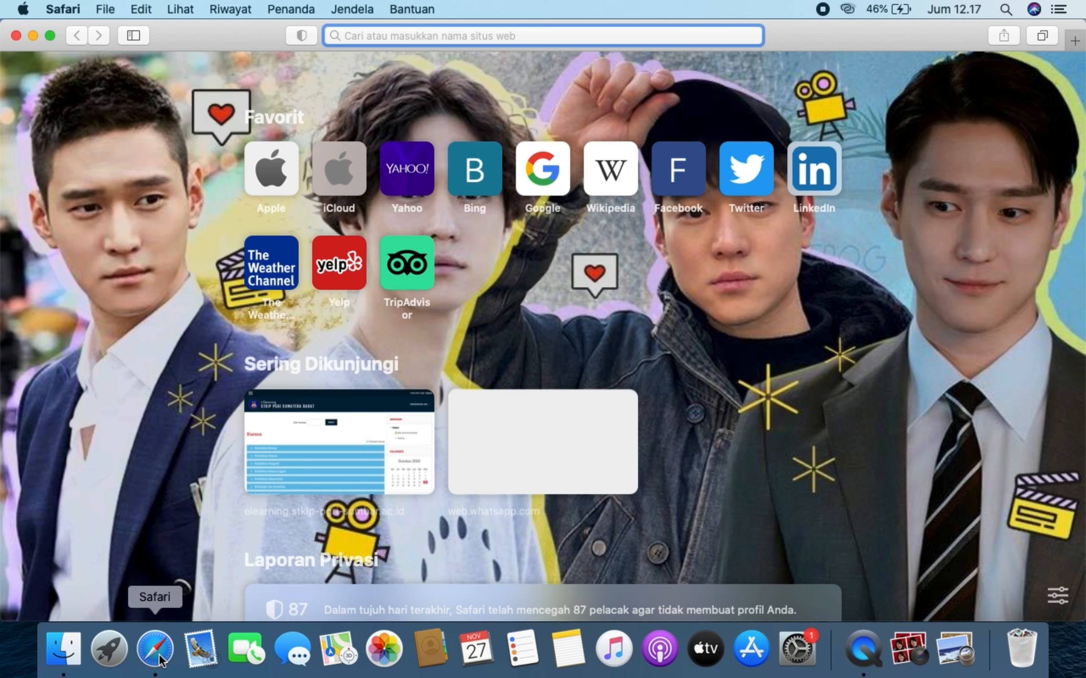
- Go to gnomio.com in Safari and start on the Create your site form's site name
text(gno)
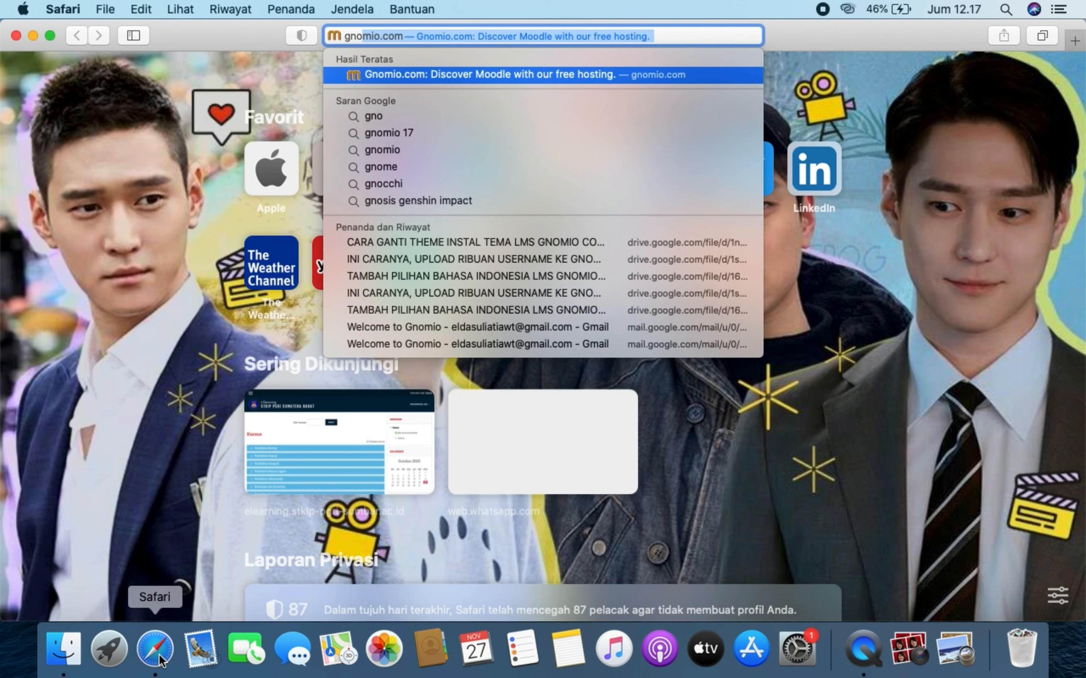
key(Return)
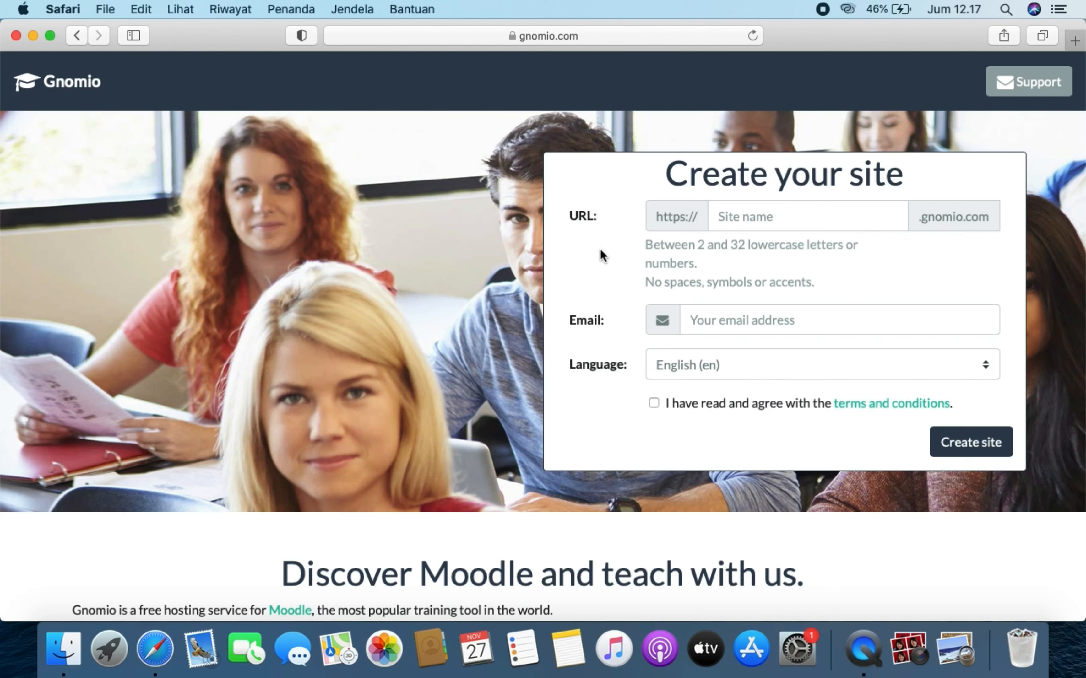
click(839, 212)
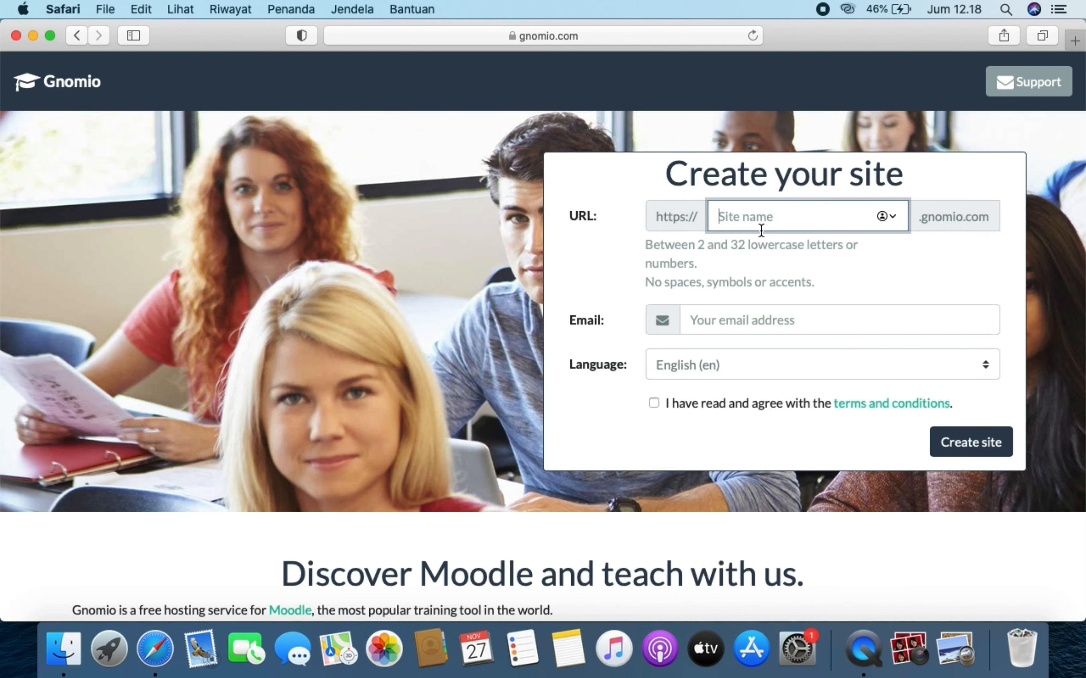
- Enter the new site name and the owner's e-mail address in the Gnomio form
text(elda)
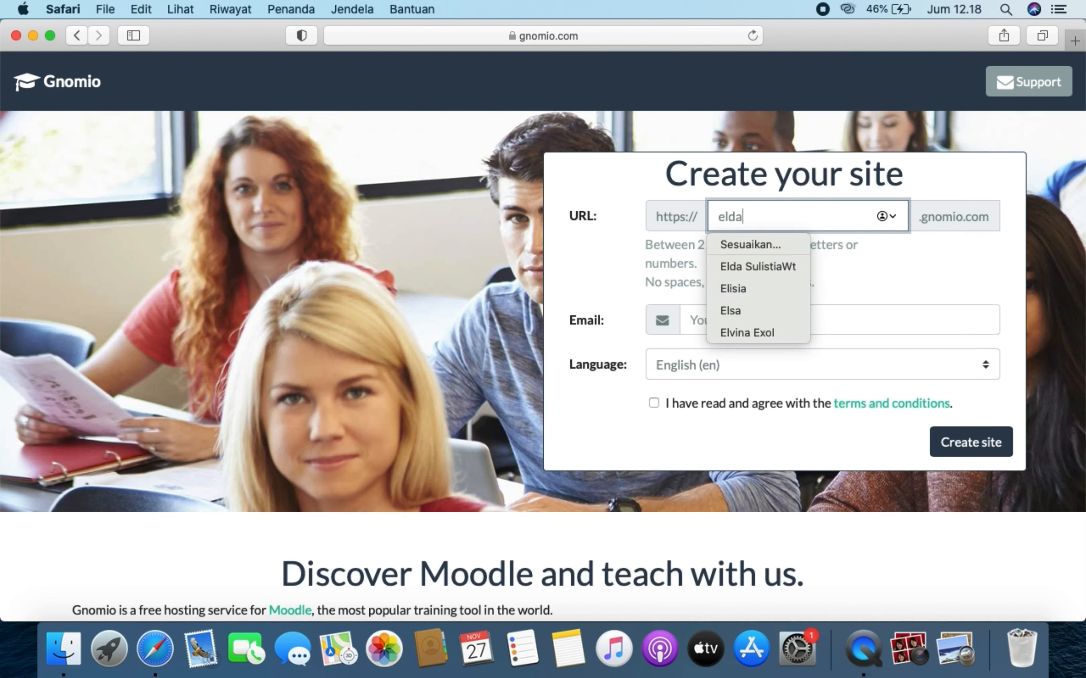
text(sulistia)
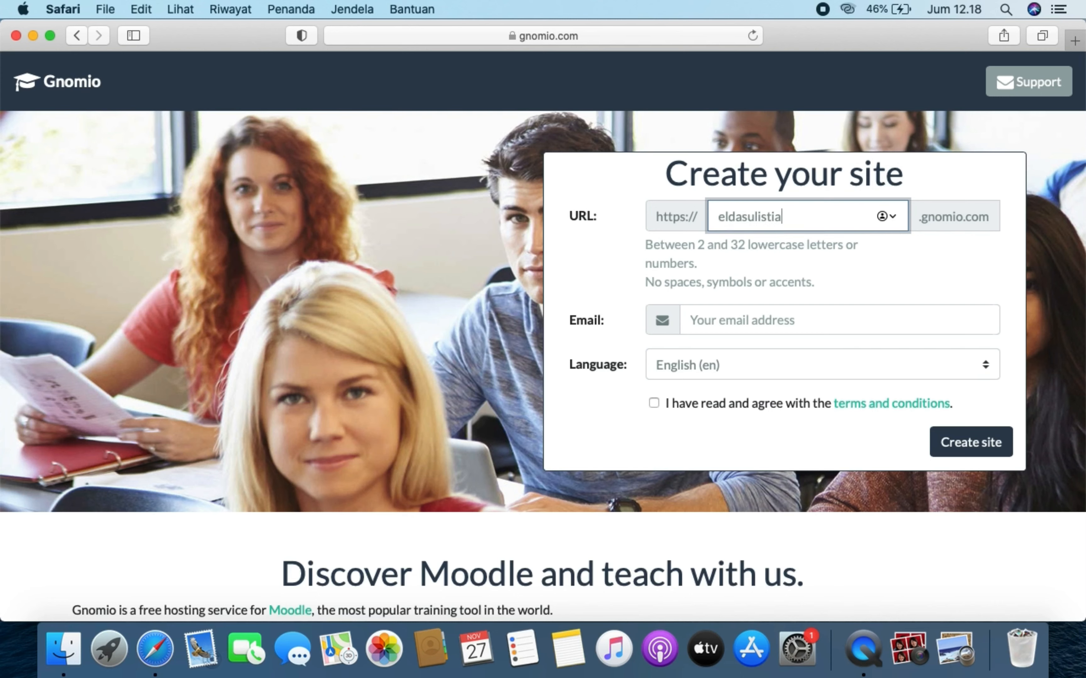
text(12)
click(751, 322)
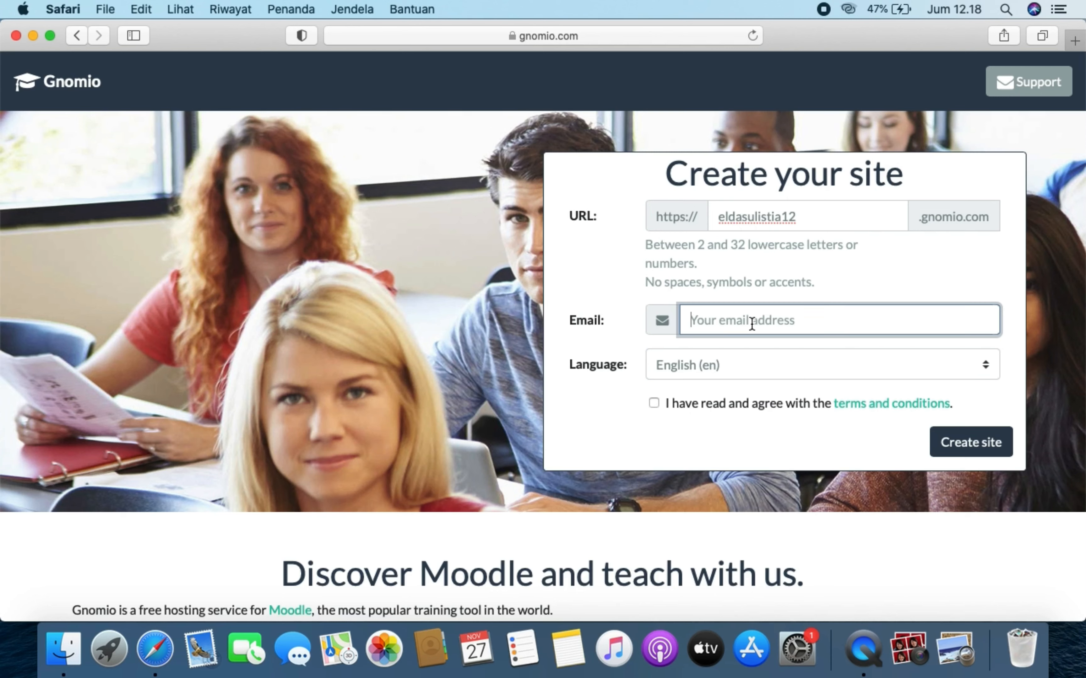
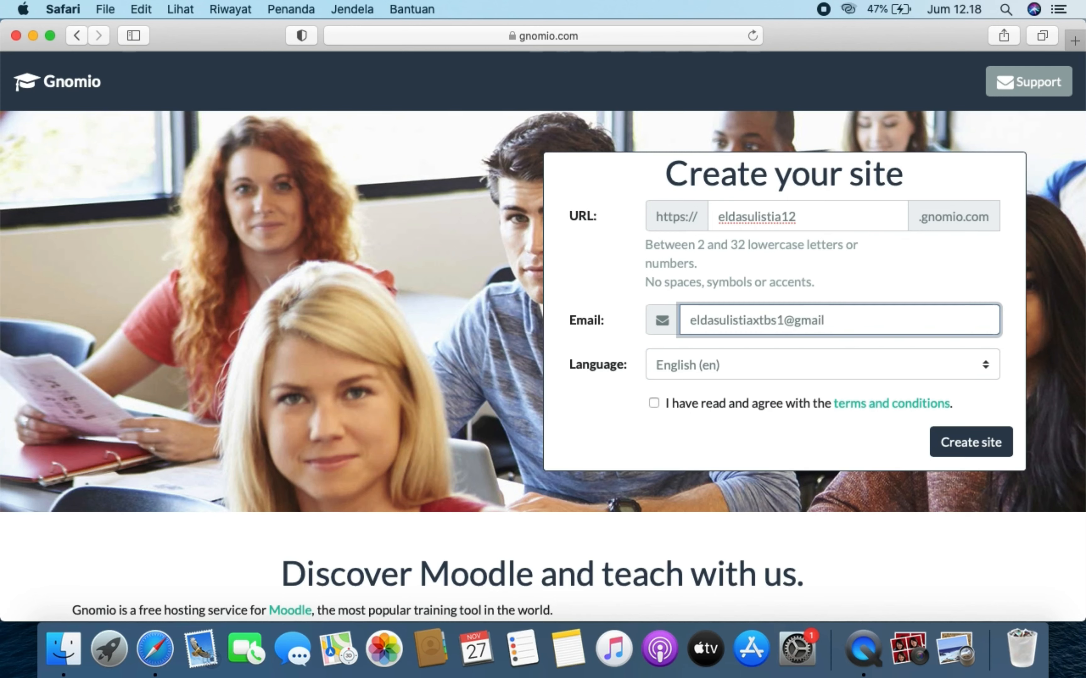
- Keep English (en) as the language, agree to the terms and submit the site request
click(681, 367)
click(682, 365)
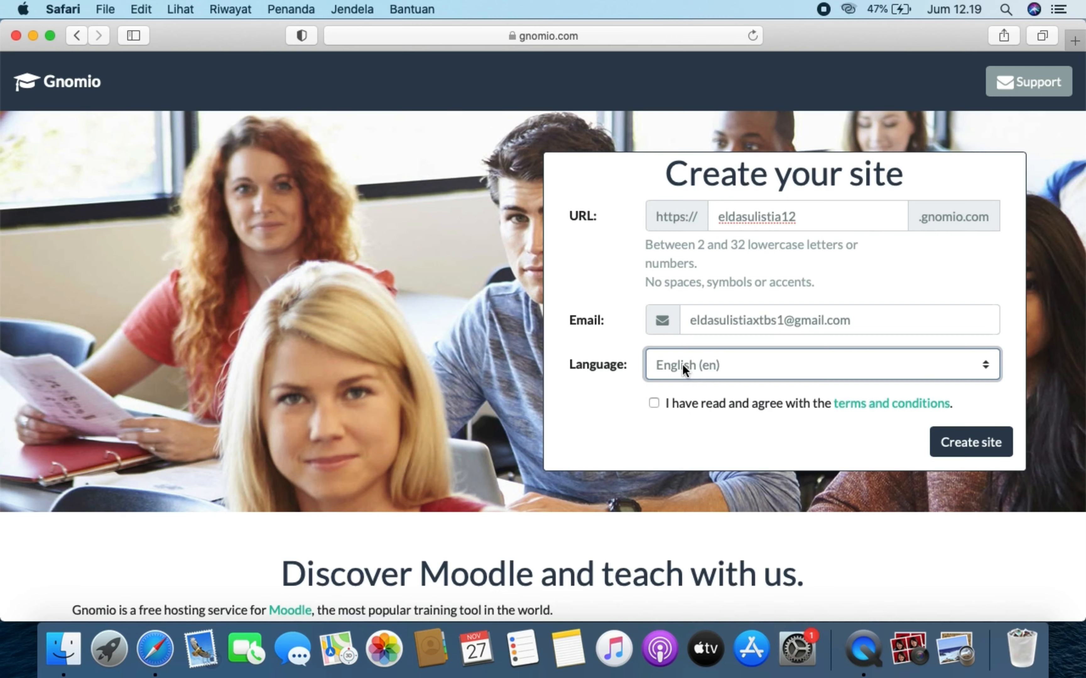
click(653, 403)
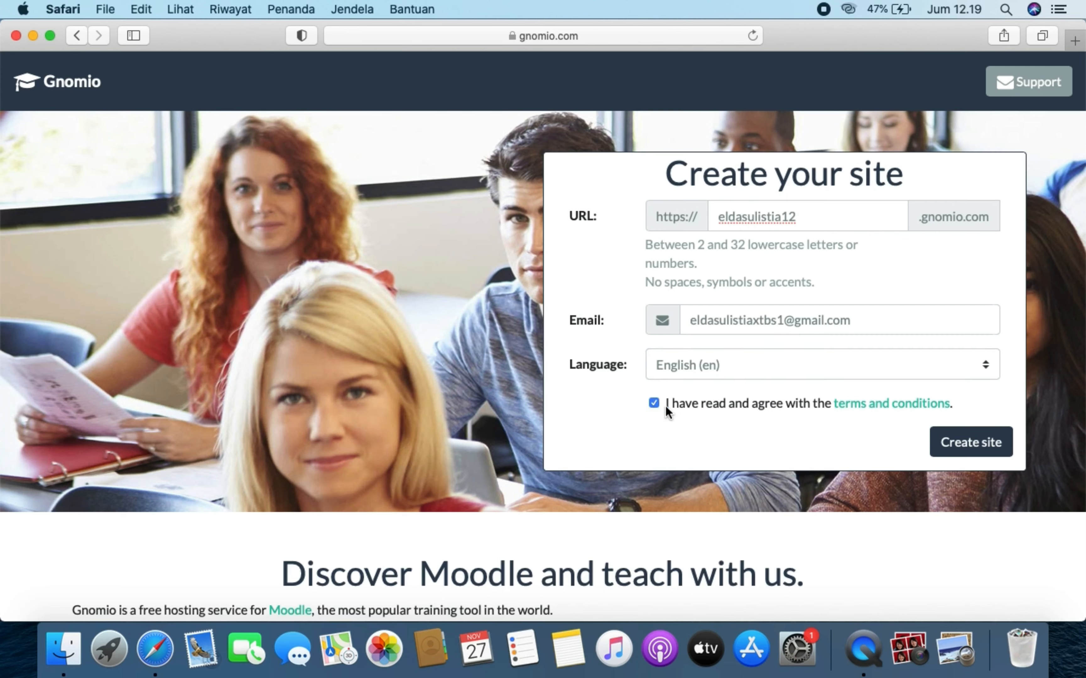
click(978, 454)
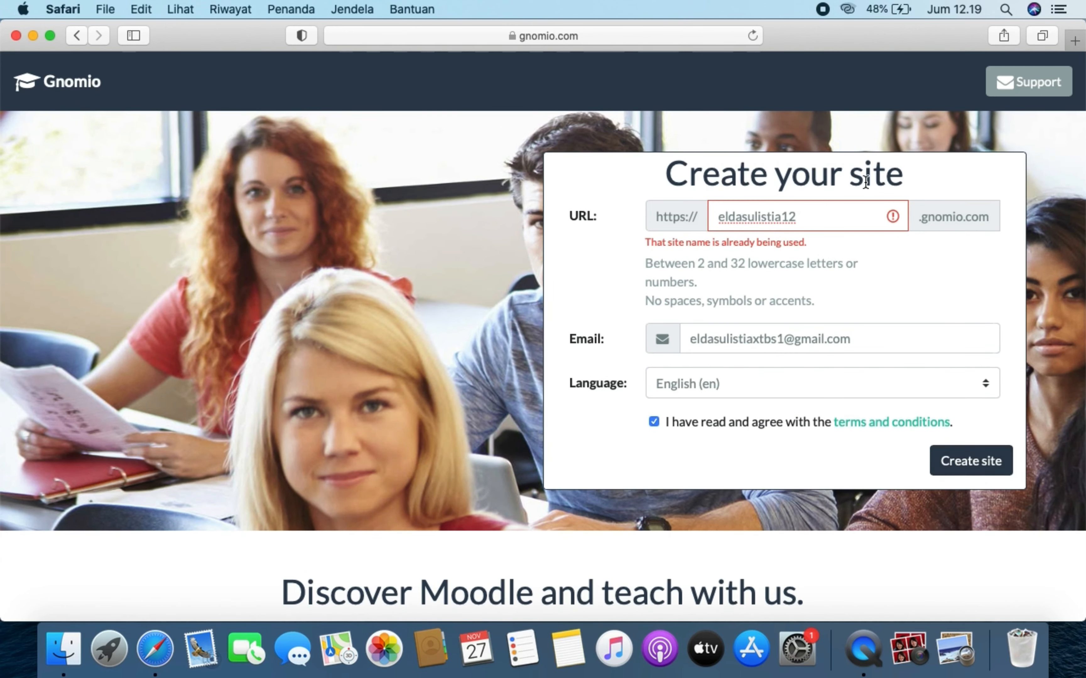
- Change the taken site name's last digit to 23 and resubmit the create-site form
click(824, 221)
key(BackSpace)
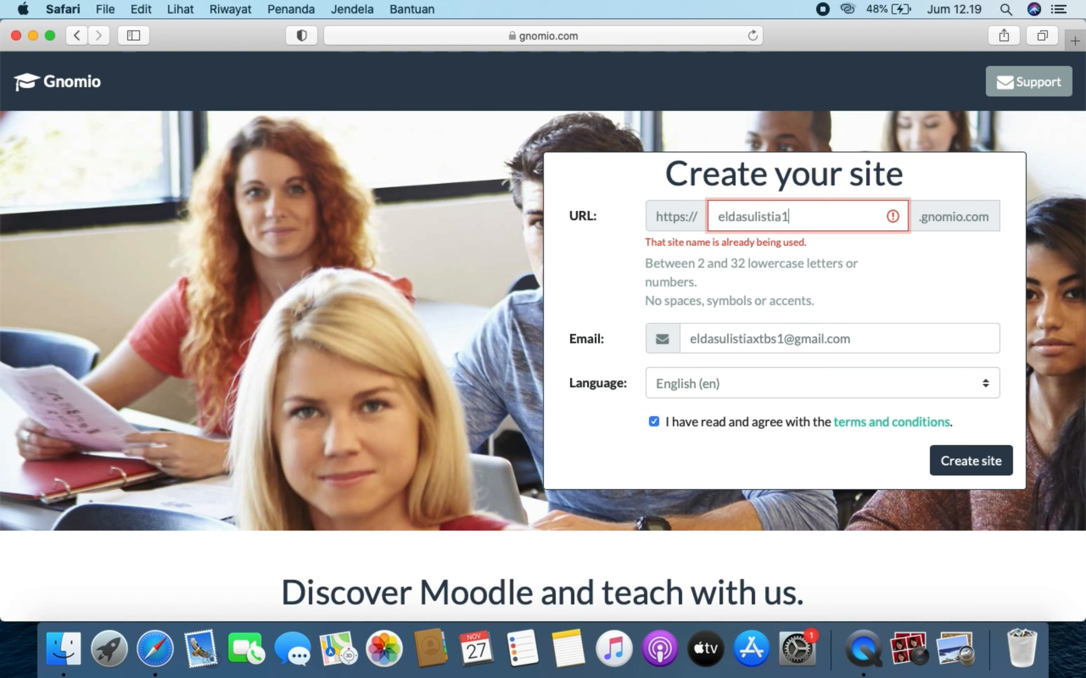
text(23)
click(989, 460)
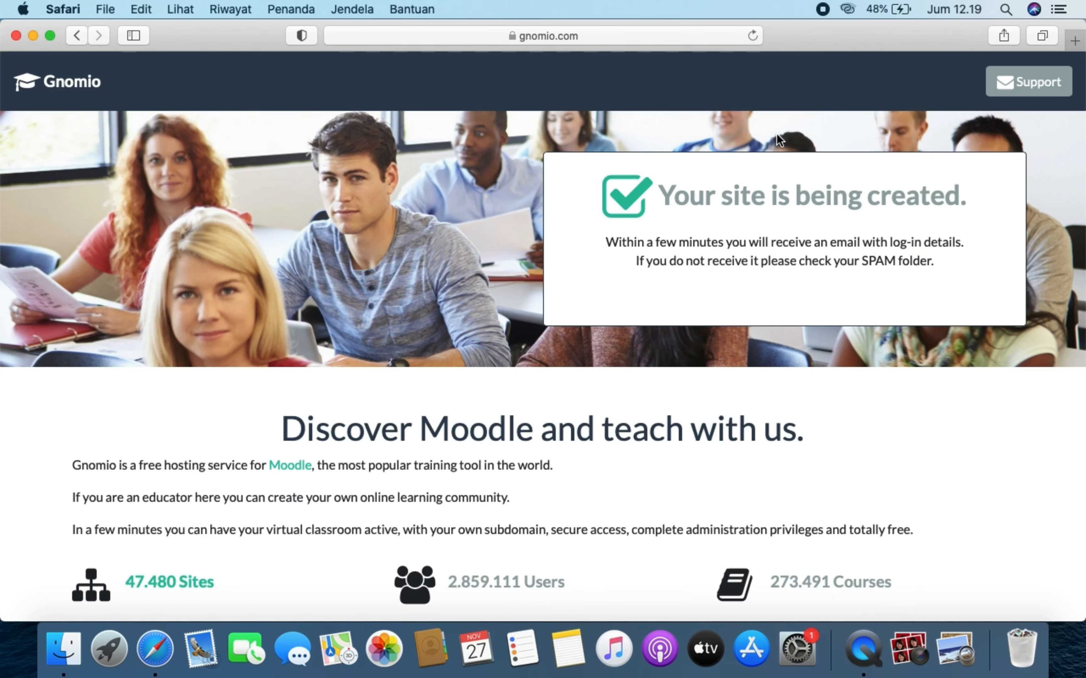
key(super+shift+backslash)
- Open Gmail in a new tab via Google's apps grid
click(869, 263)
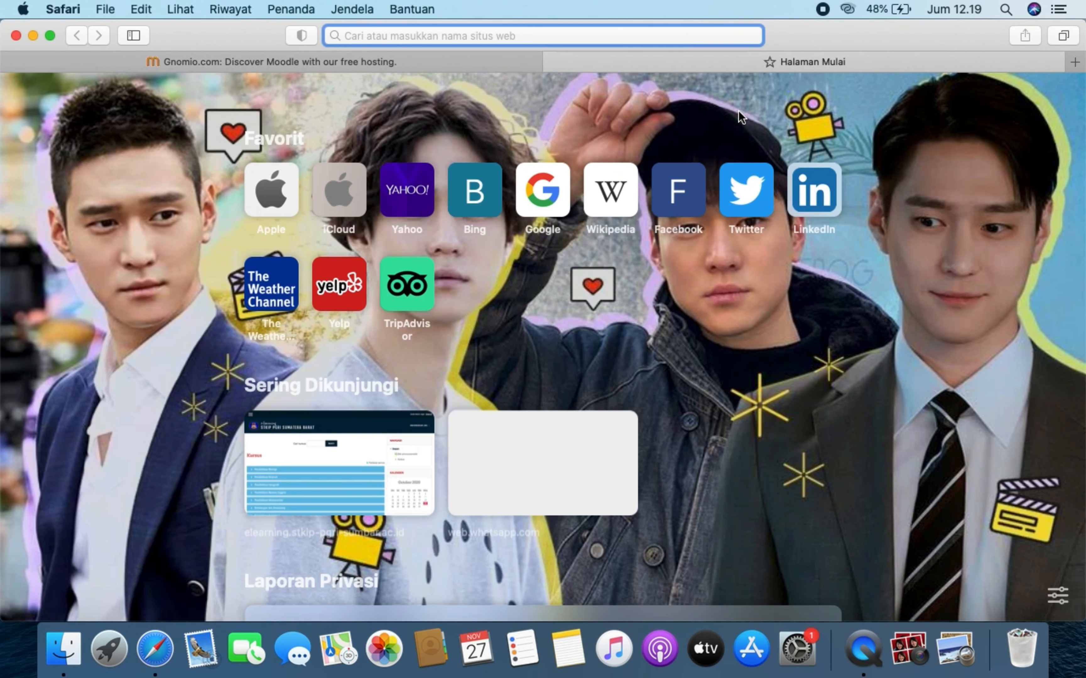
click(559, 179)
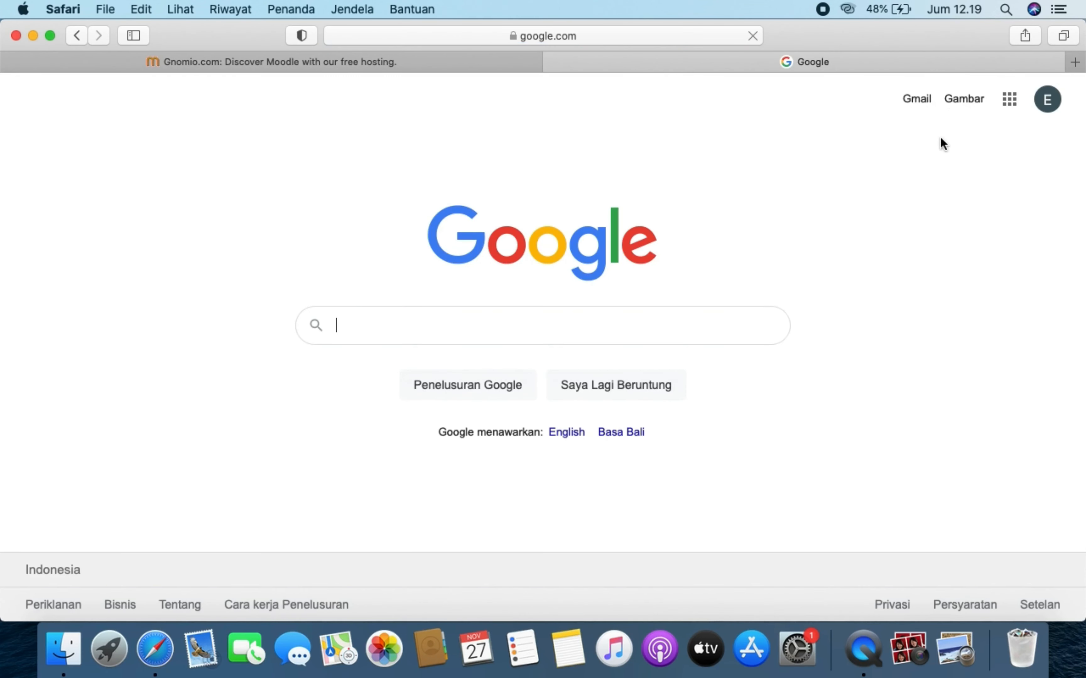
click(1014, 100)
click(1045, 103)
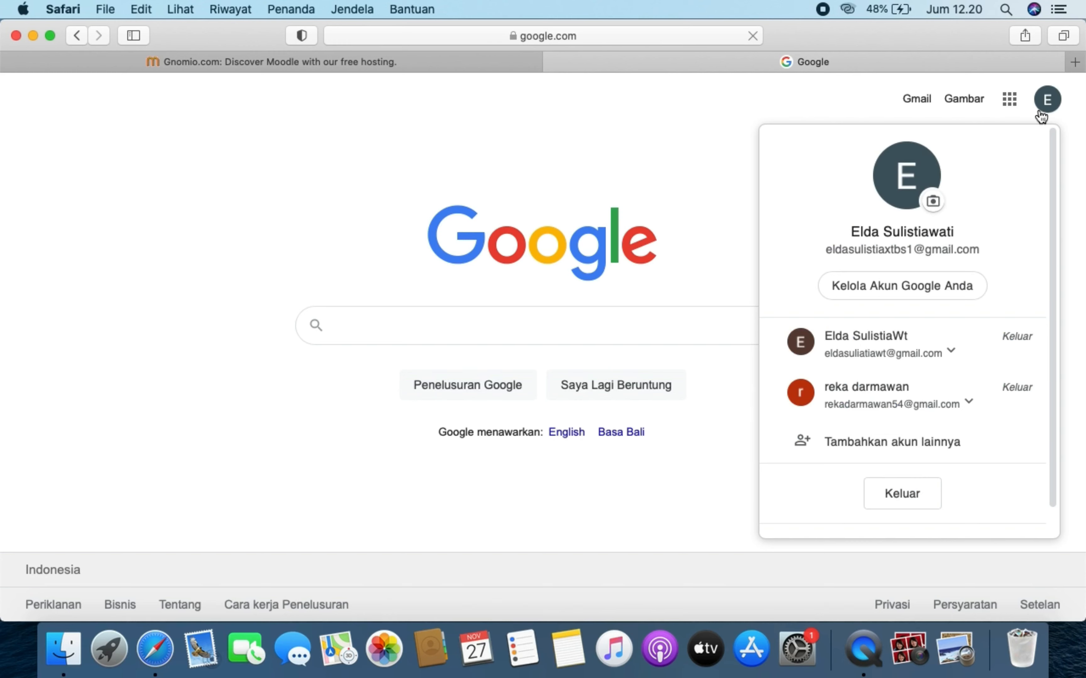
click(1009, 101)
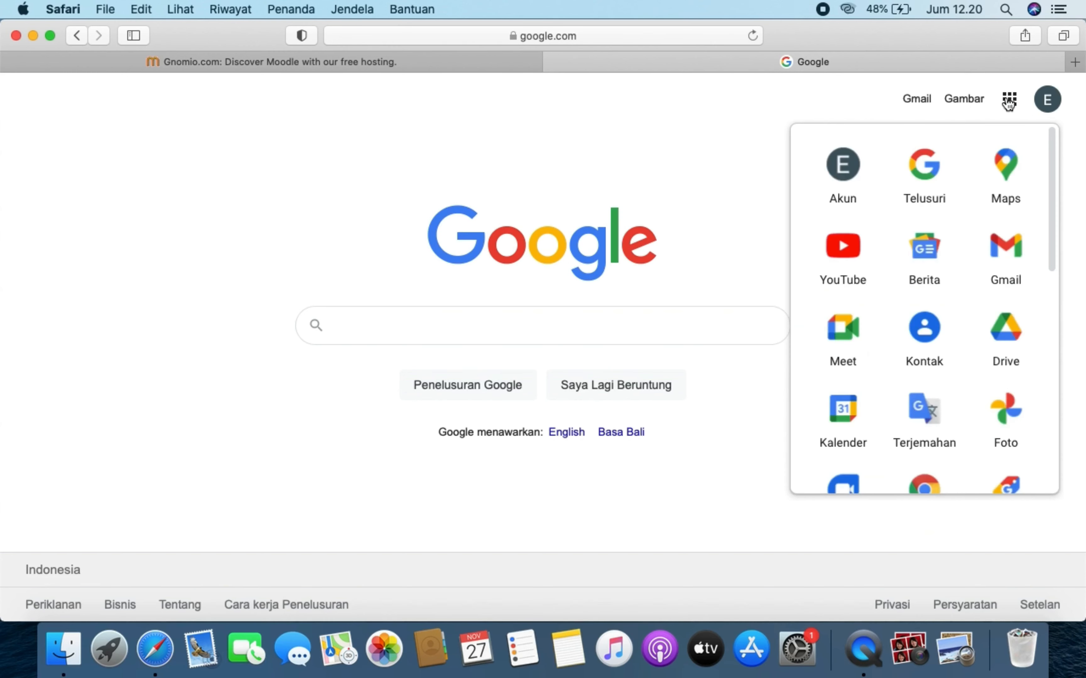
click(1000, 283)
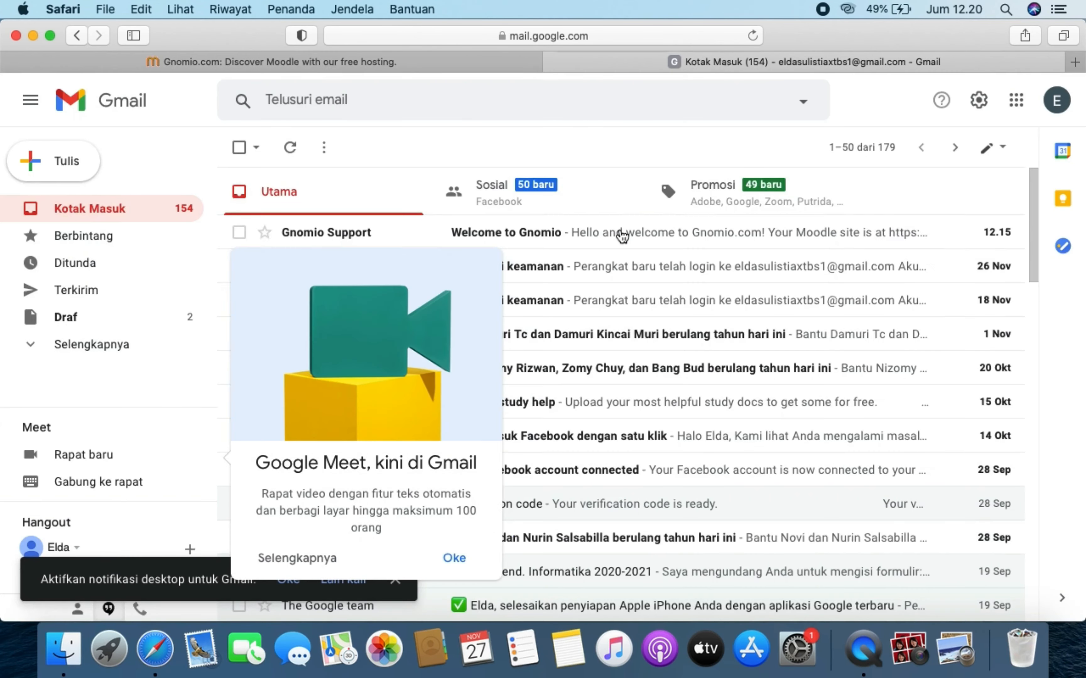
- Open the Welcome to Gnomio email and follow its link to the new Moodle site
click(621, 235)
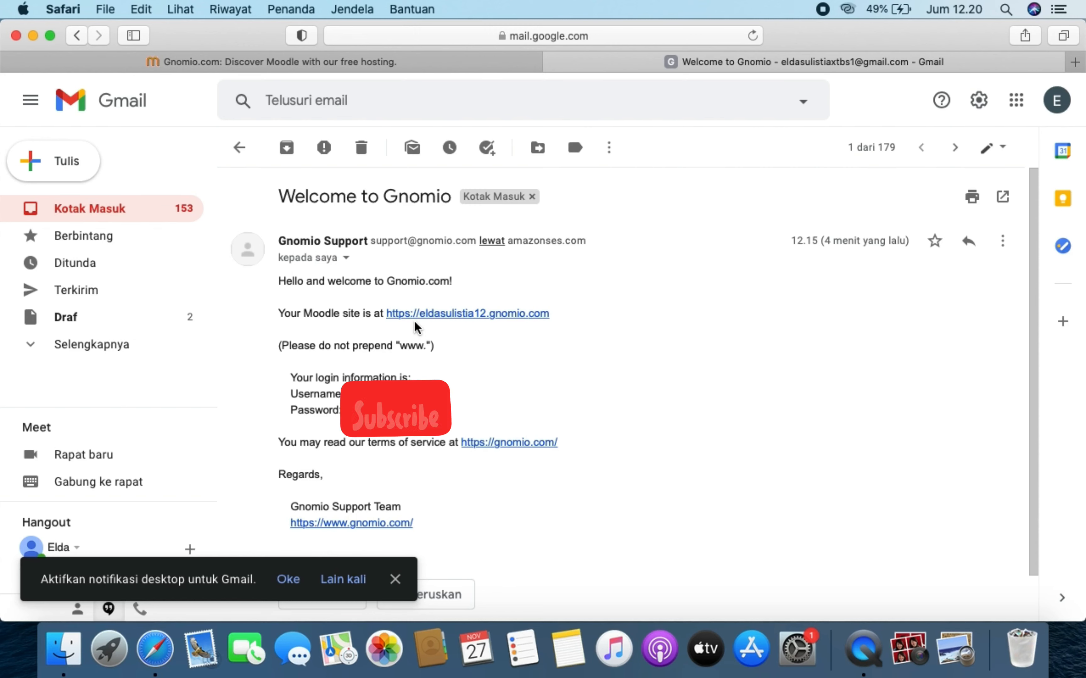
click(463, 313)
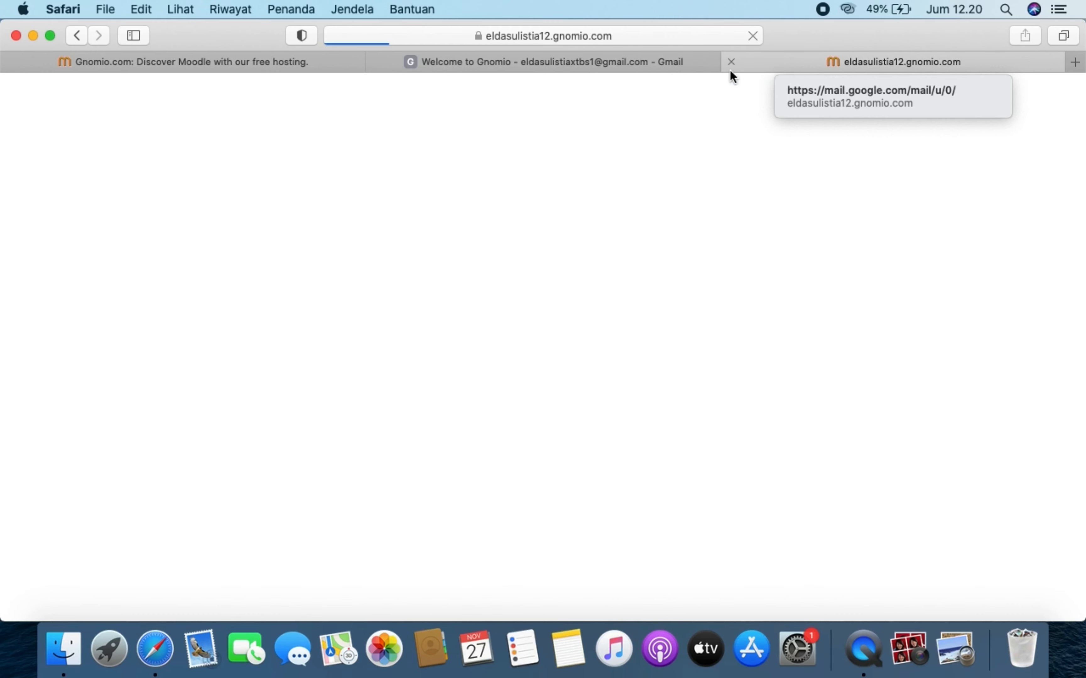
- Go to the Moodle login page and enter the username 'admin'
scroll(522, 359, down, 5)
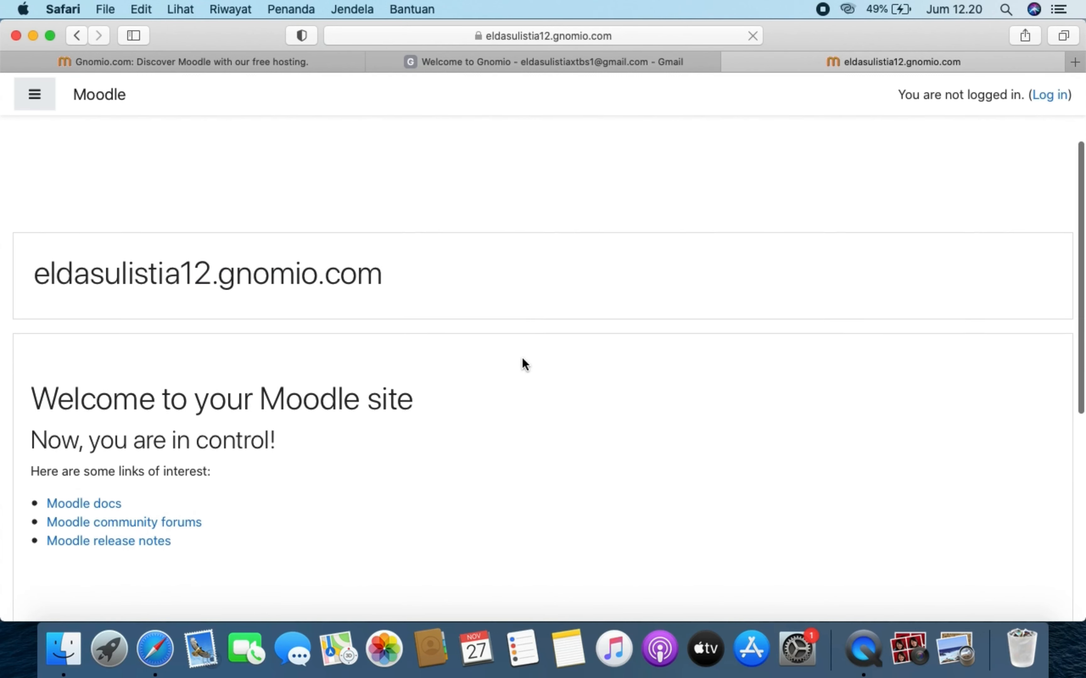
scroll(522, 358, up, 2)
scroll(521, 359, down, 2)
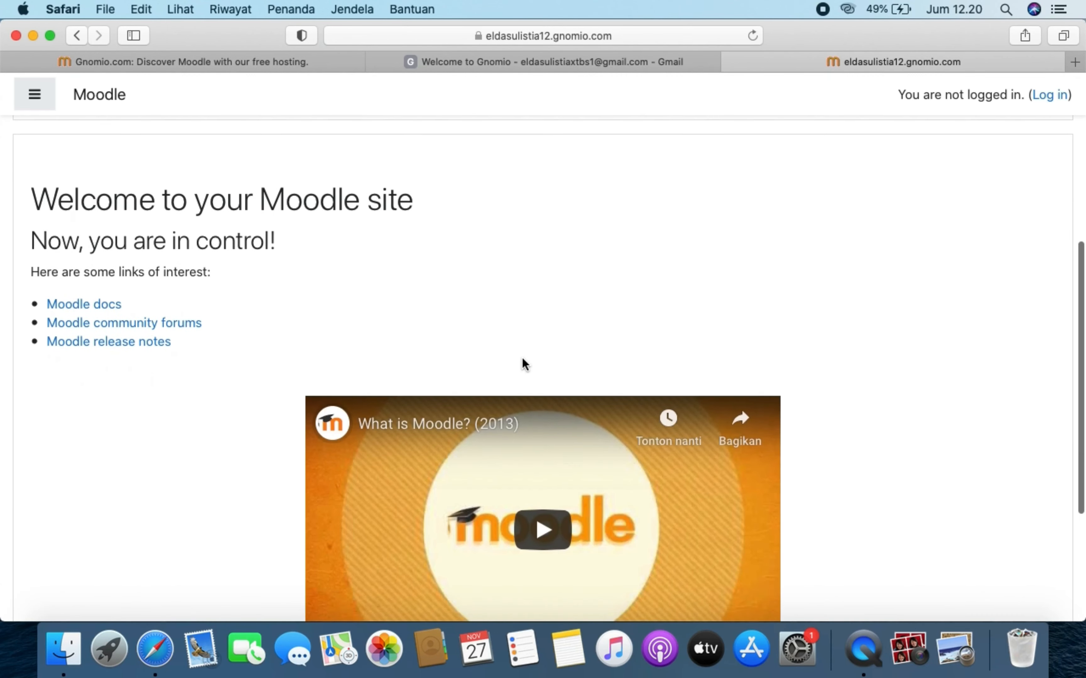
scroll(522, 358, up, 6)
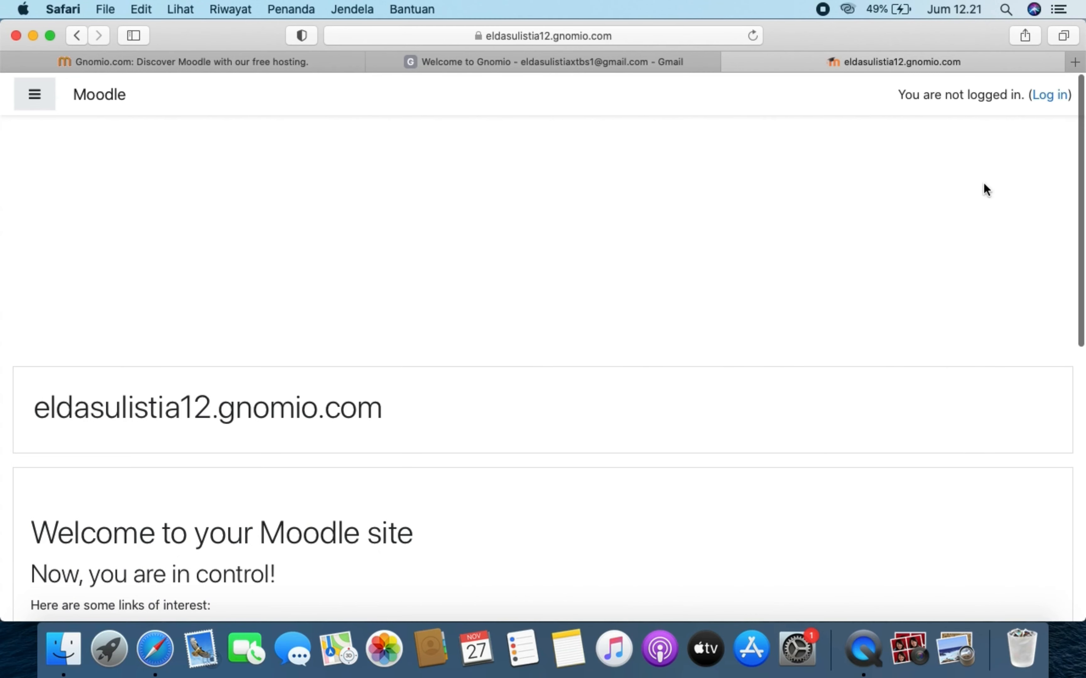
click(1054, 96)
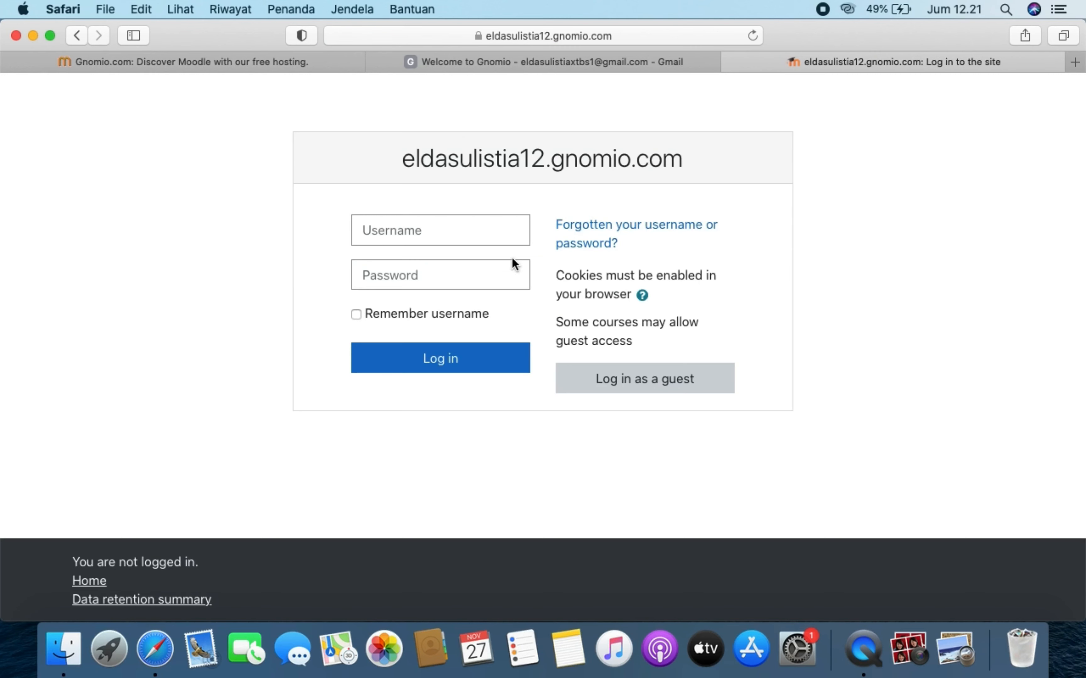
click(503, 230)
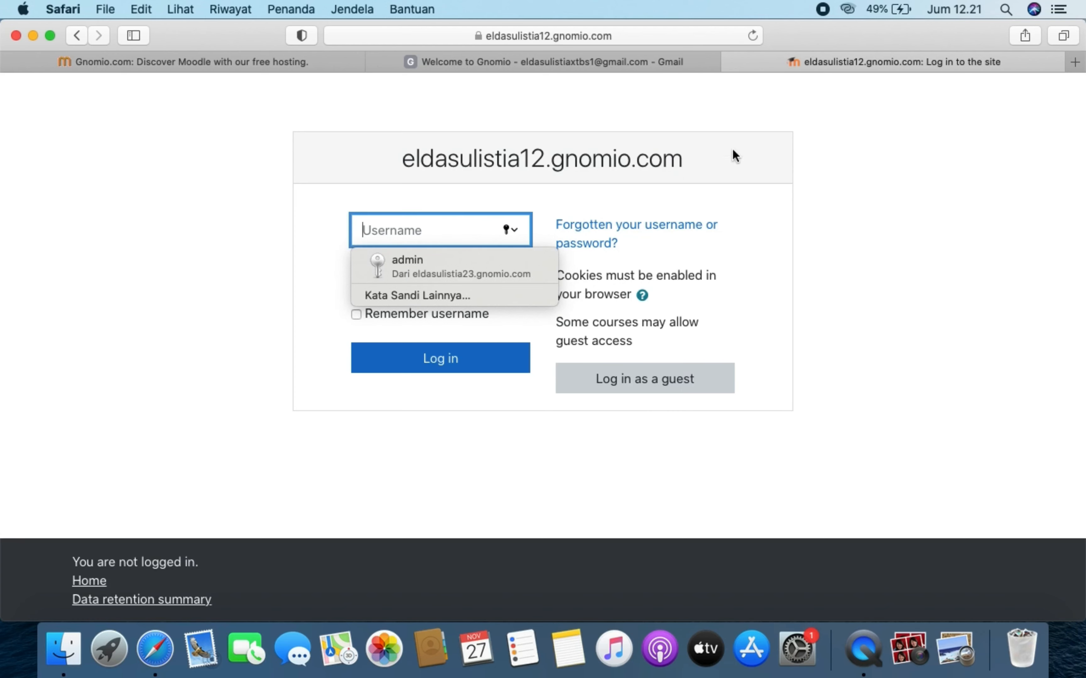
click(625, 61)
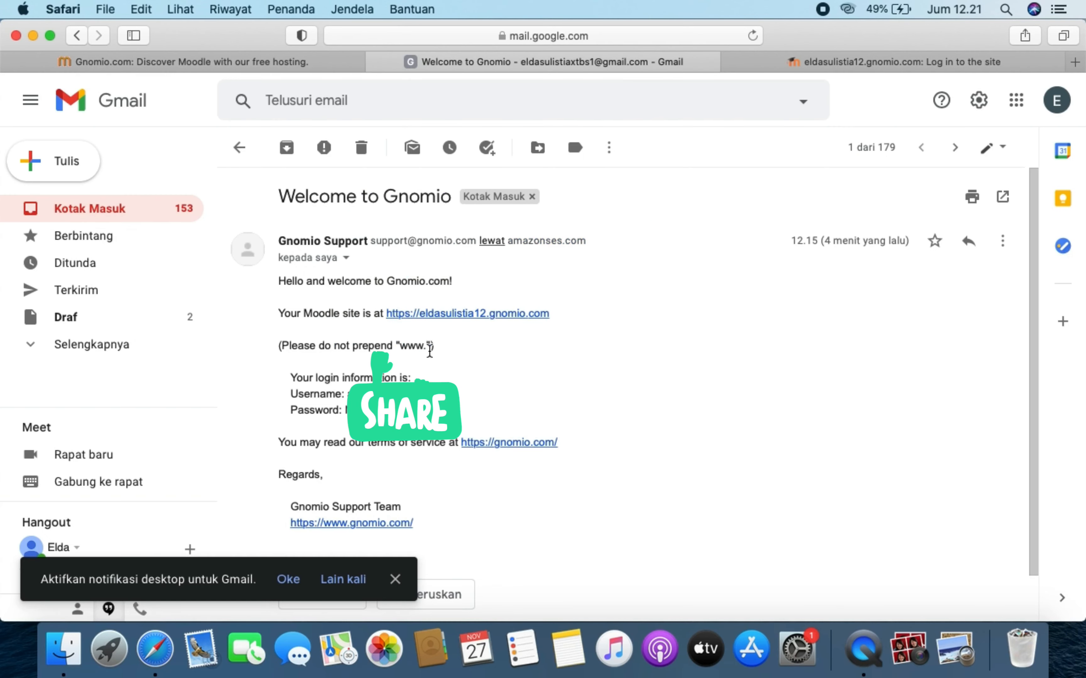
click(834, 64)
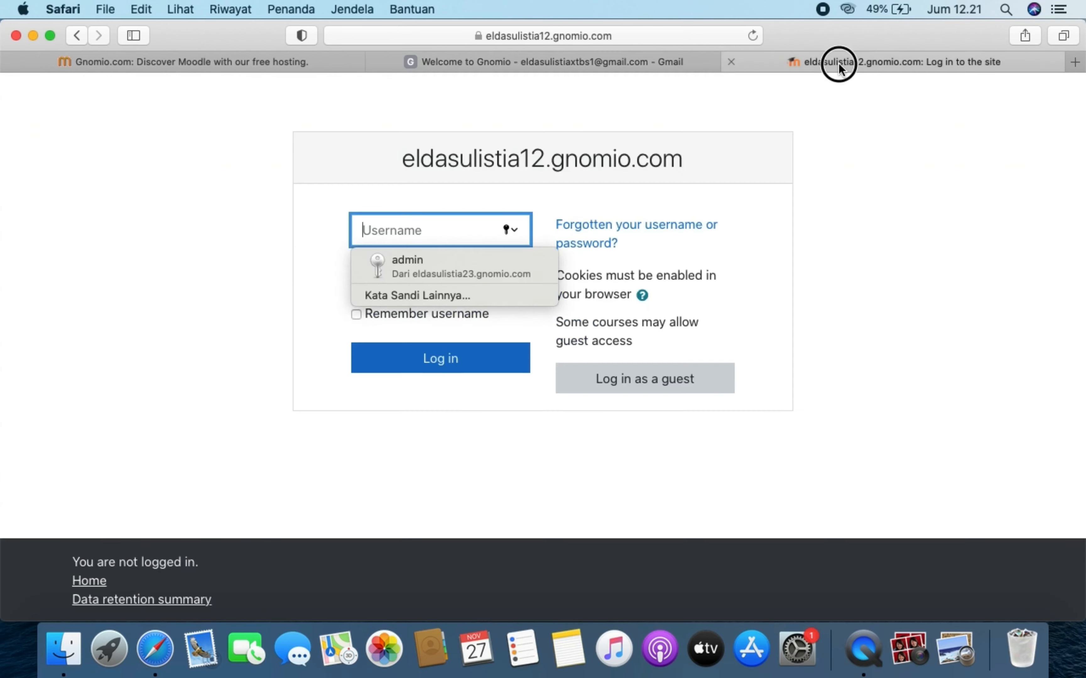
text(ad)
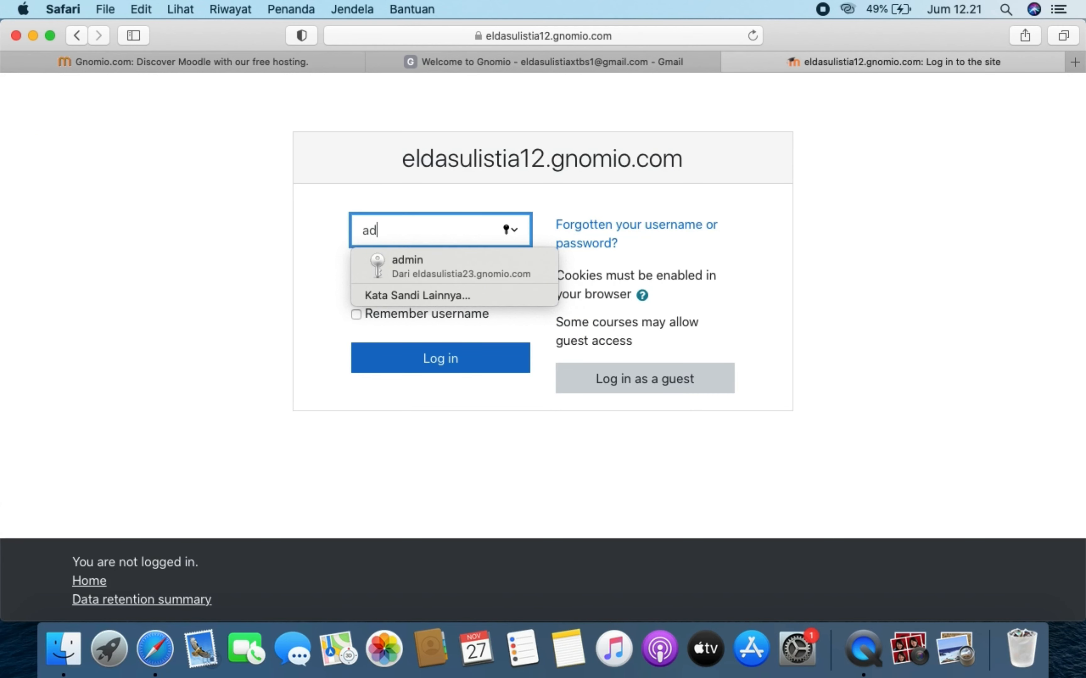
text(min)
- Paste the password copied from the welcome email, log in, and decline saving it
click(654, 65)
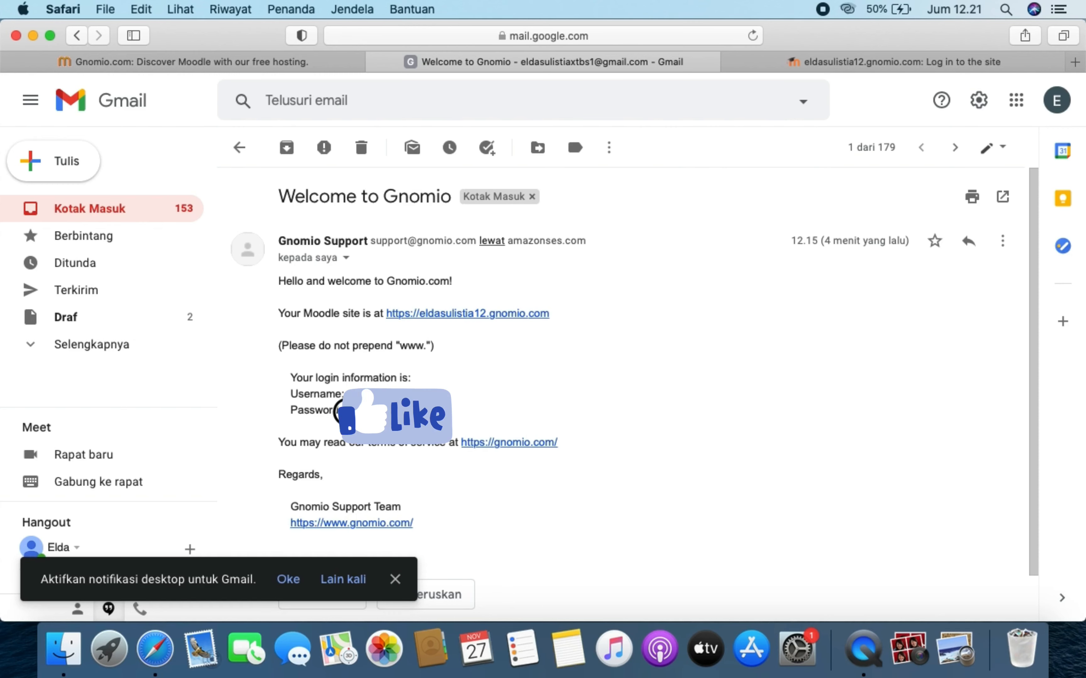
key(super+c)
click(934, 64)
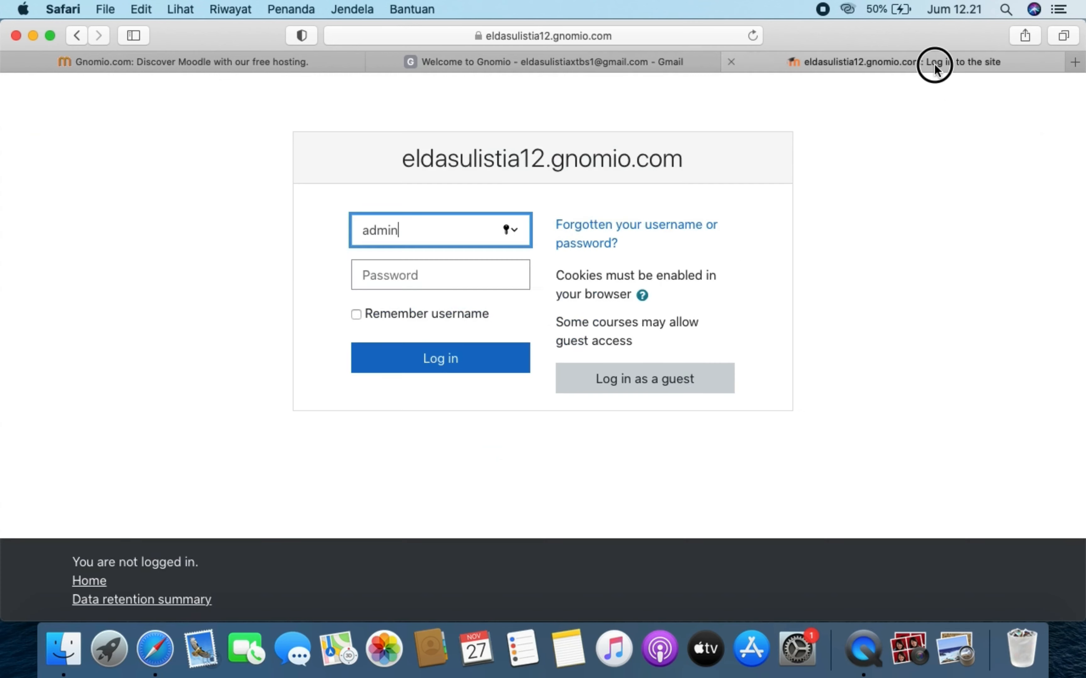
click(379, 274)
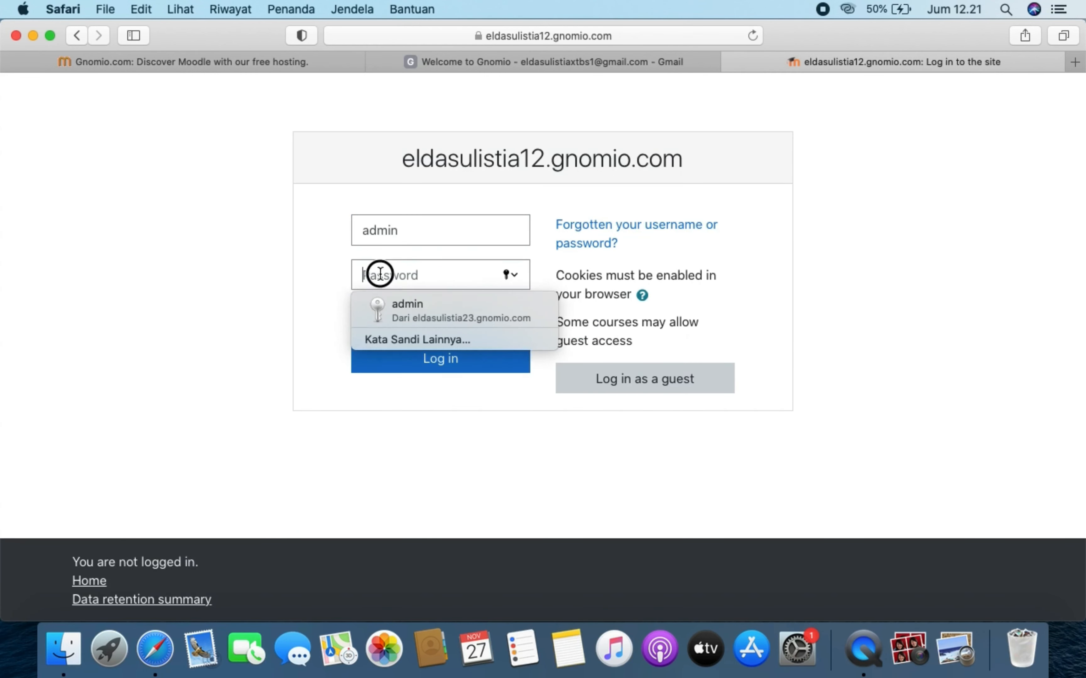
key(super+v)
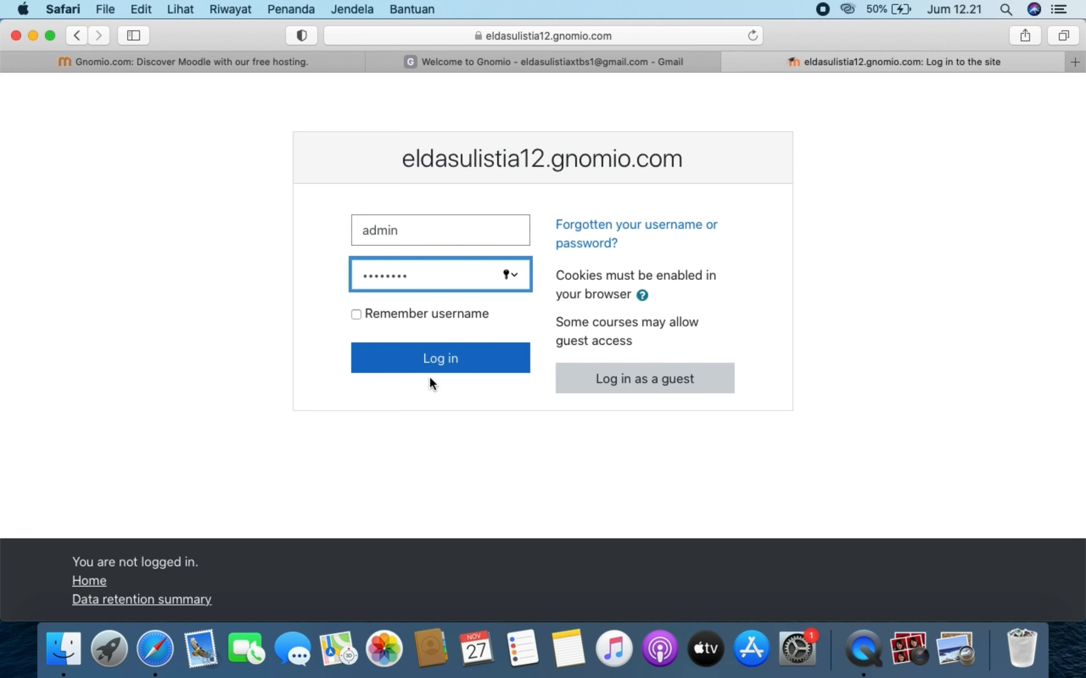
click(449, 366)
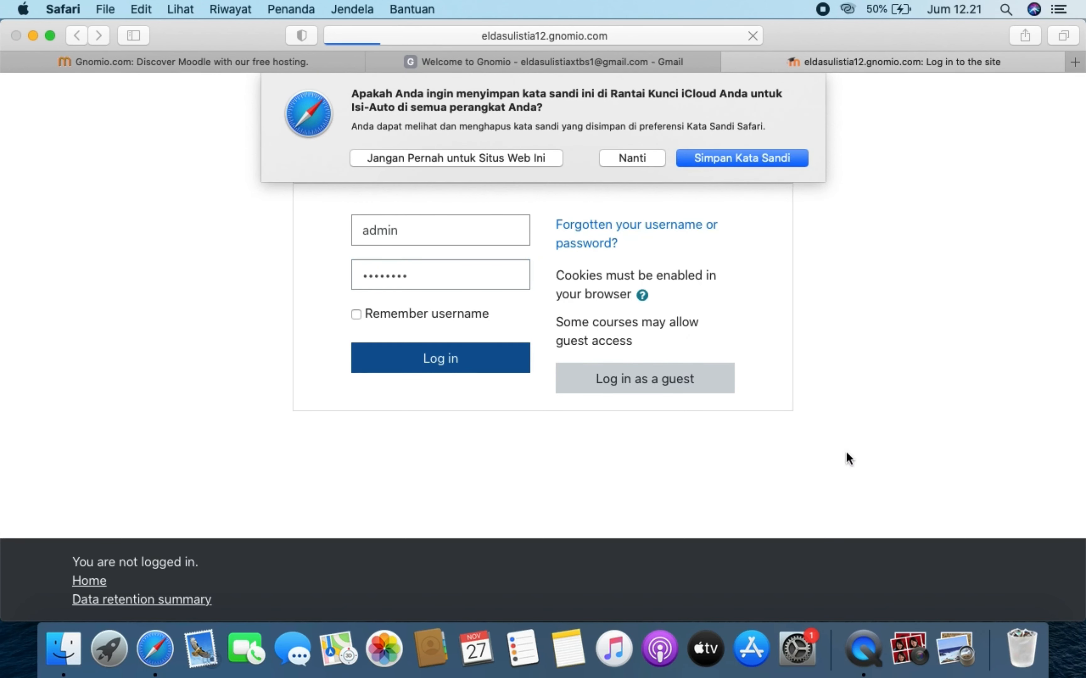
click(655, 159)
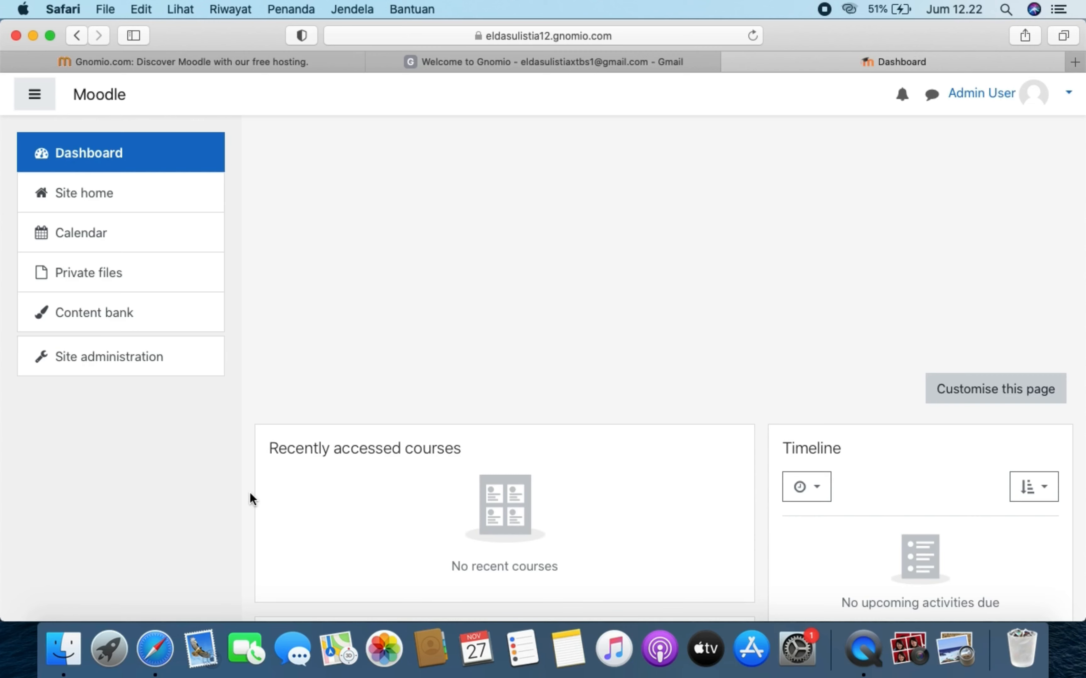
- Select Site administration in the Dashboard's left sidebar
click(151, 364)
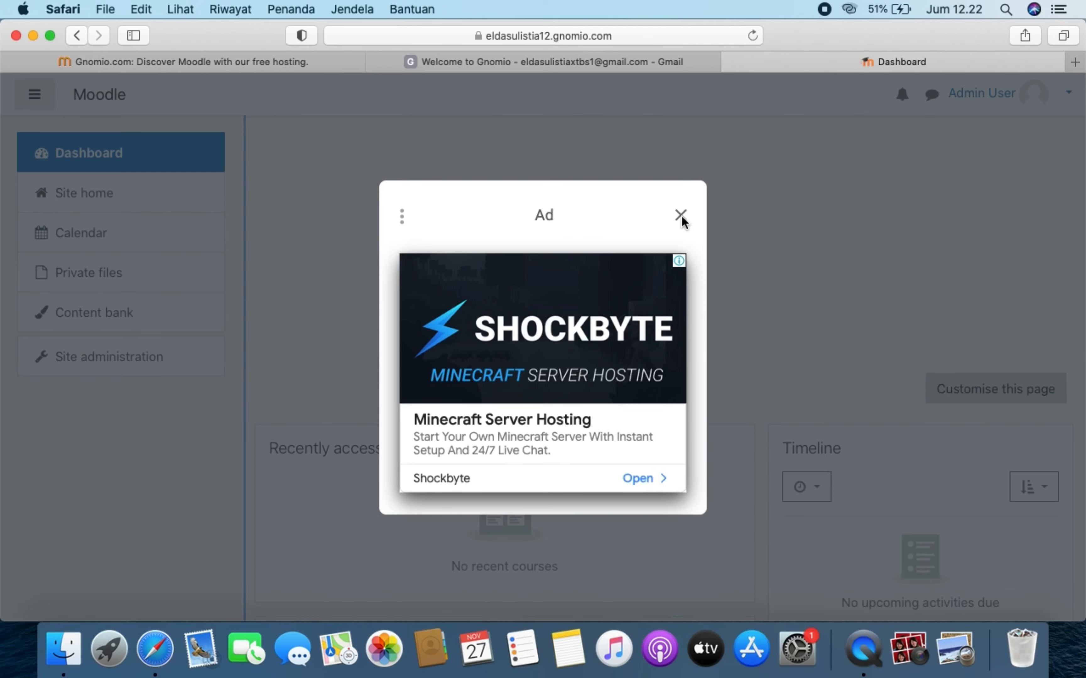
- Dismiss the ad, then go to Security > Site security settings
click(681, 217)
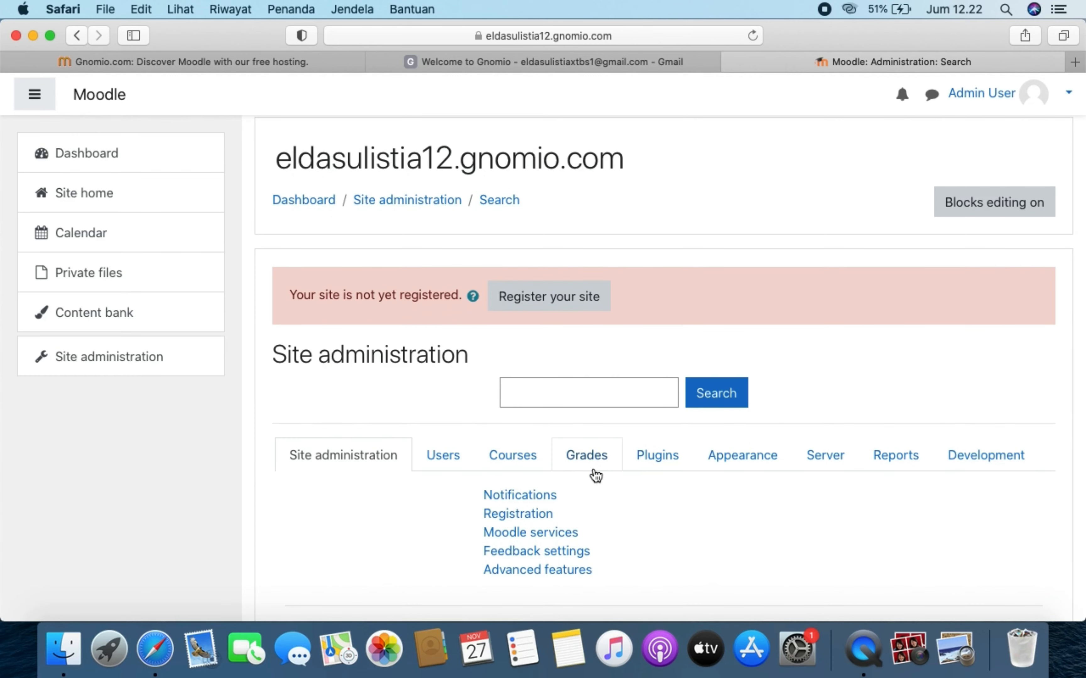
scroll(596, 476, down, 5)
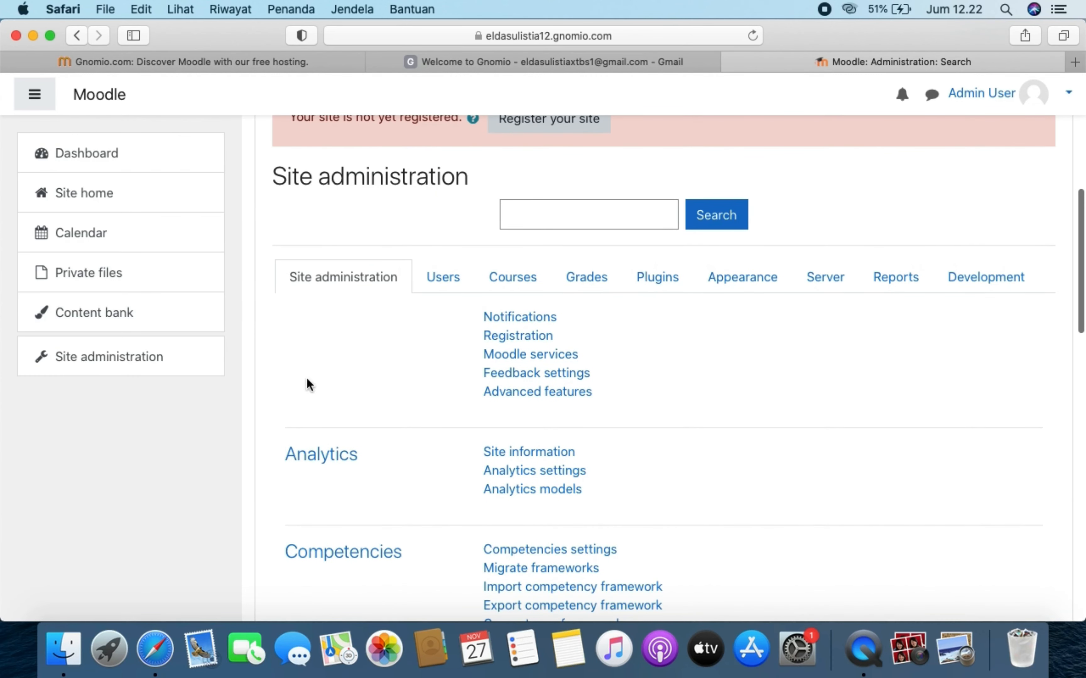
scroll(341, 337, down, 10)
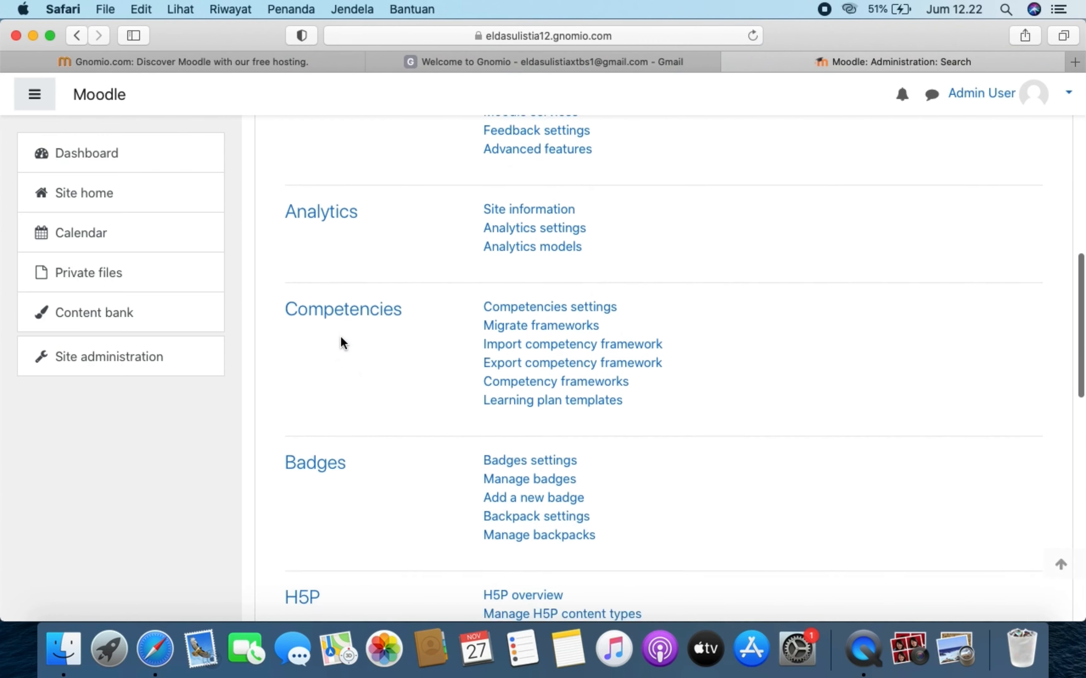
scroll(342, 344, down, 3)
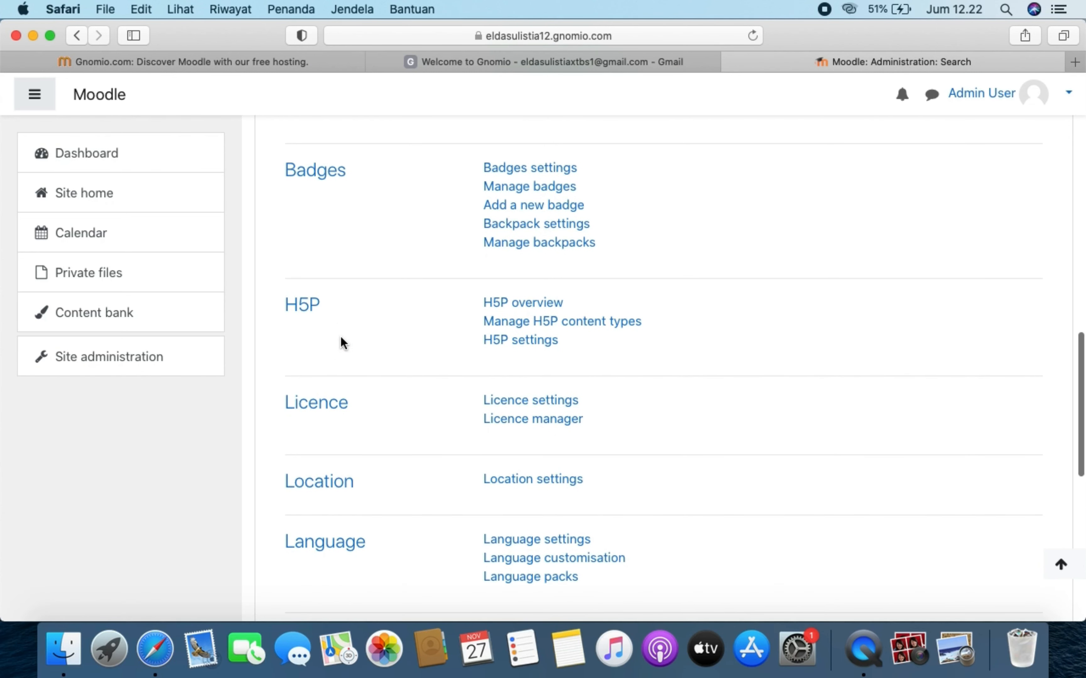
scroll(341, 343, down, 4)
scroll(343, 343, down, 4)
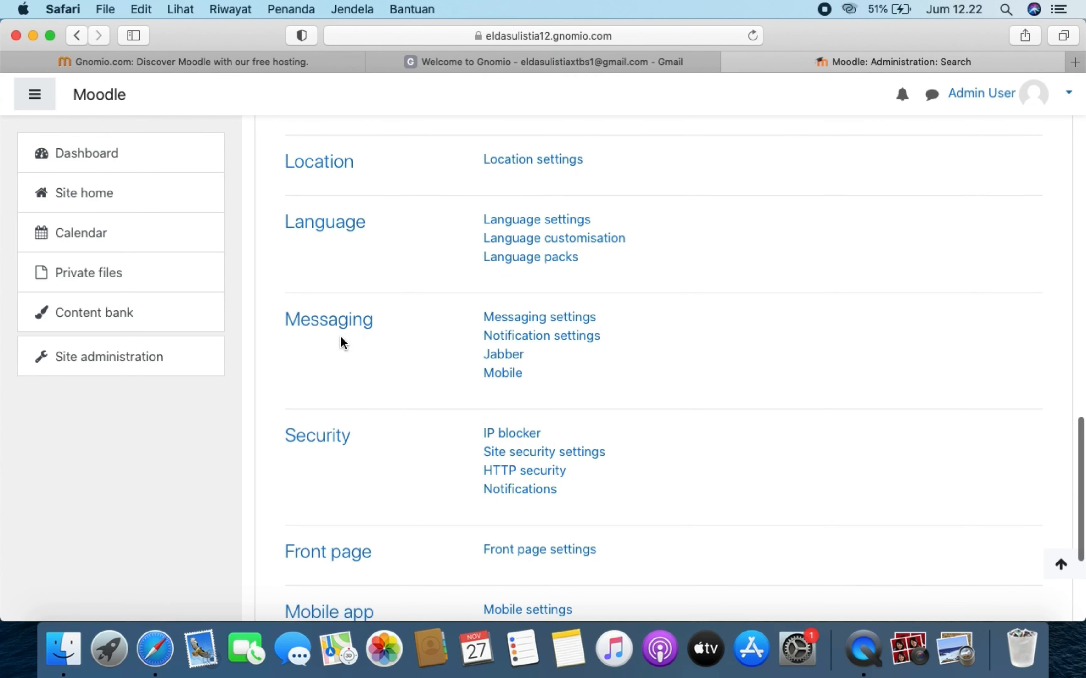
click(500, 454)
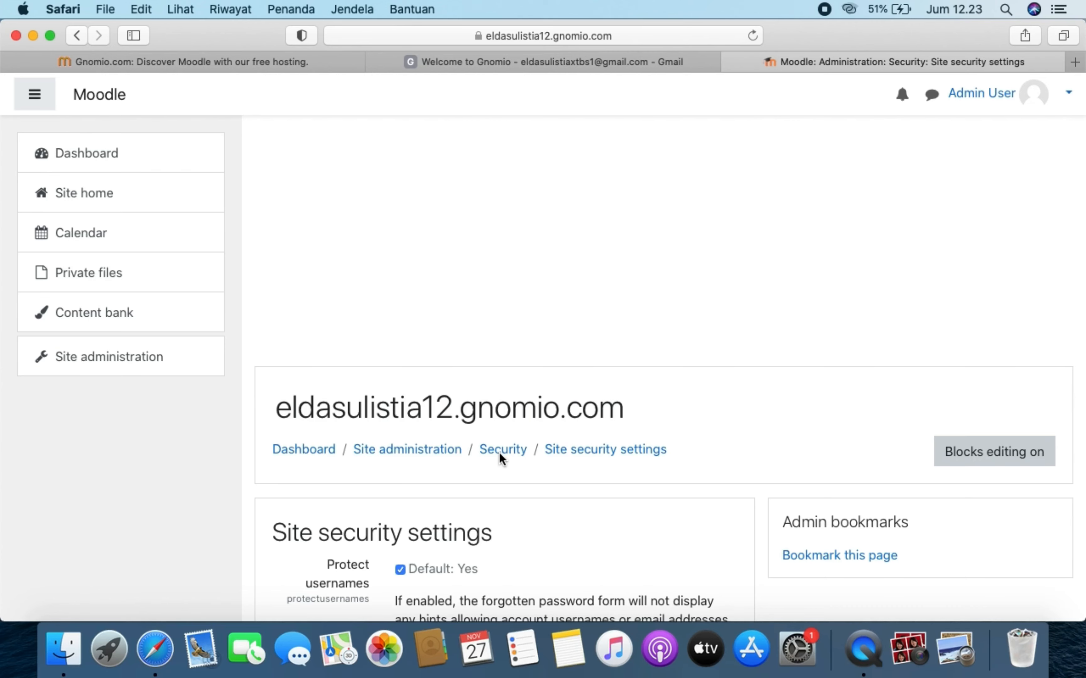
- Tick 'Force users to log in' in the site security settings
scroll(500, 455, down, 5)
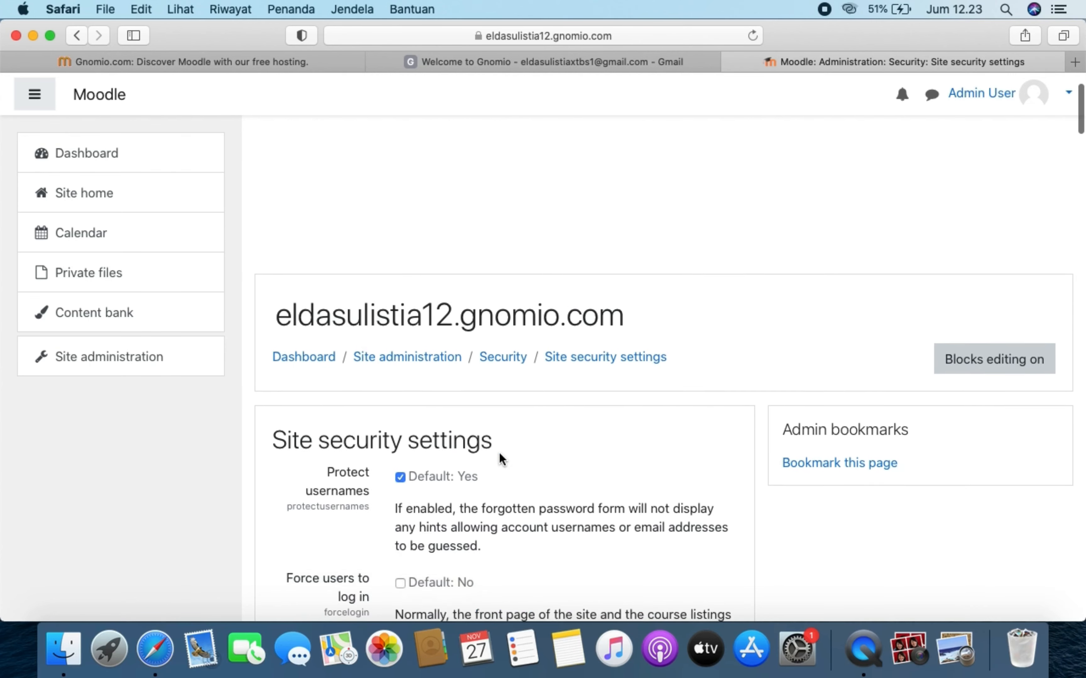
scroll(500, 453, down, 4)
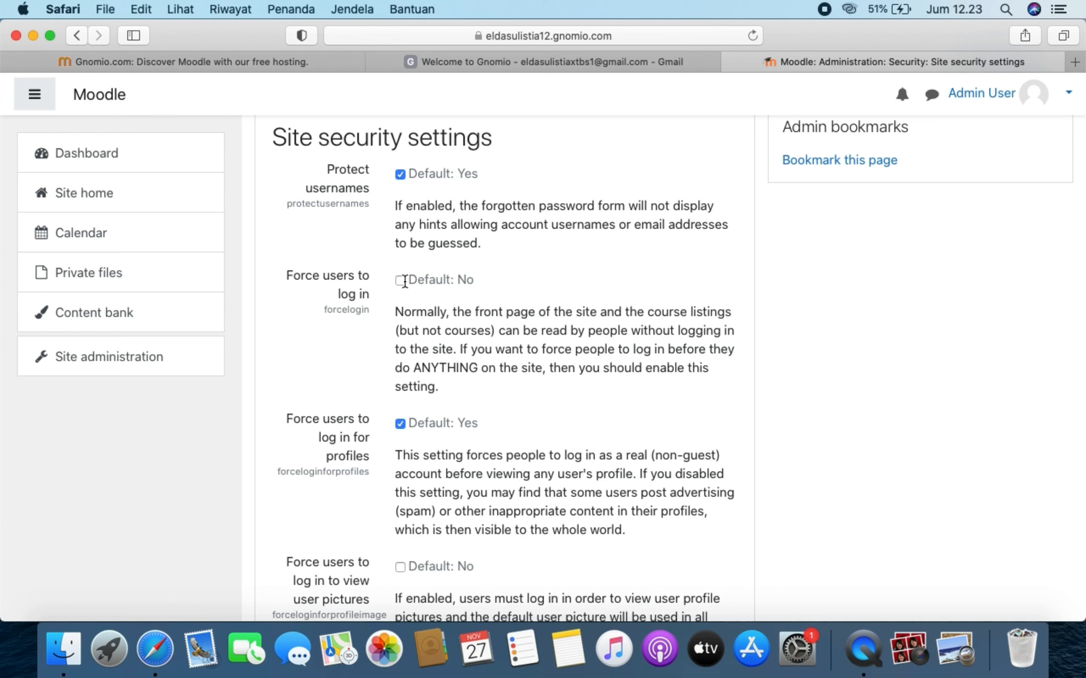
click(401, 281)
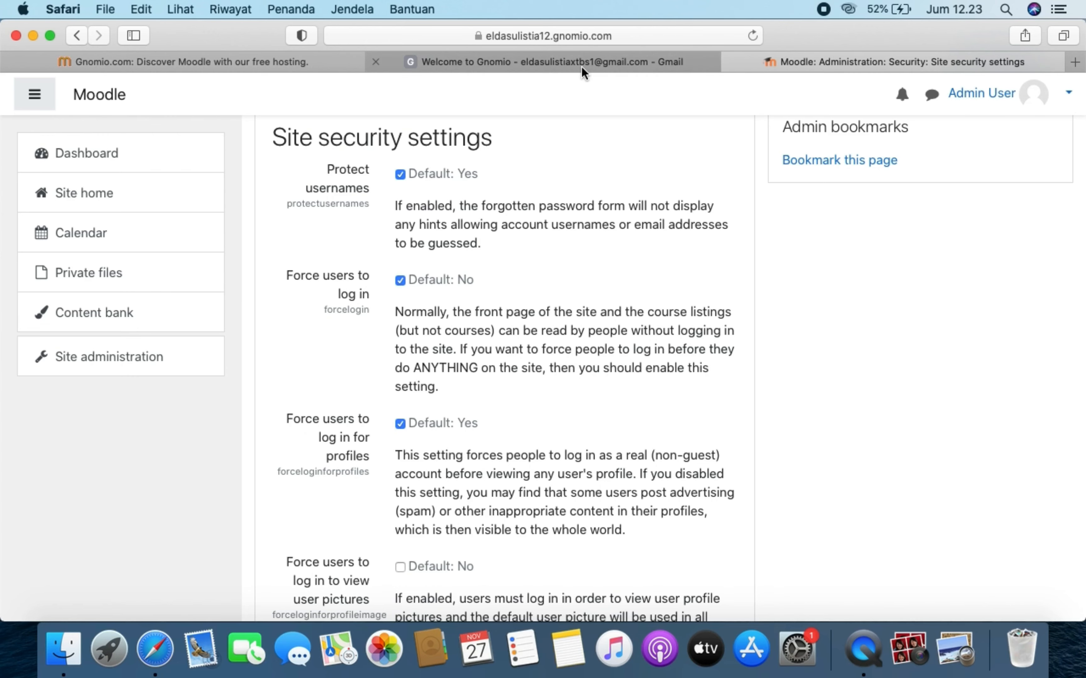
mouse_move(583, 71)
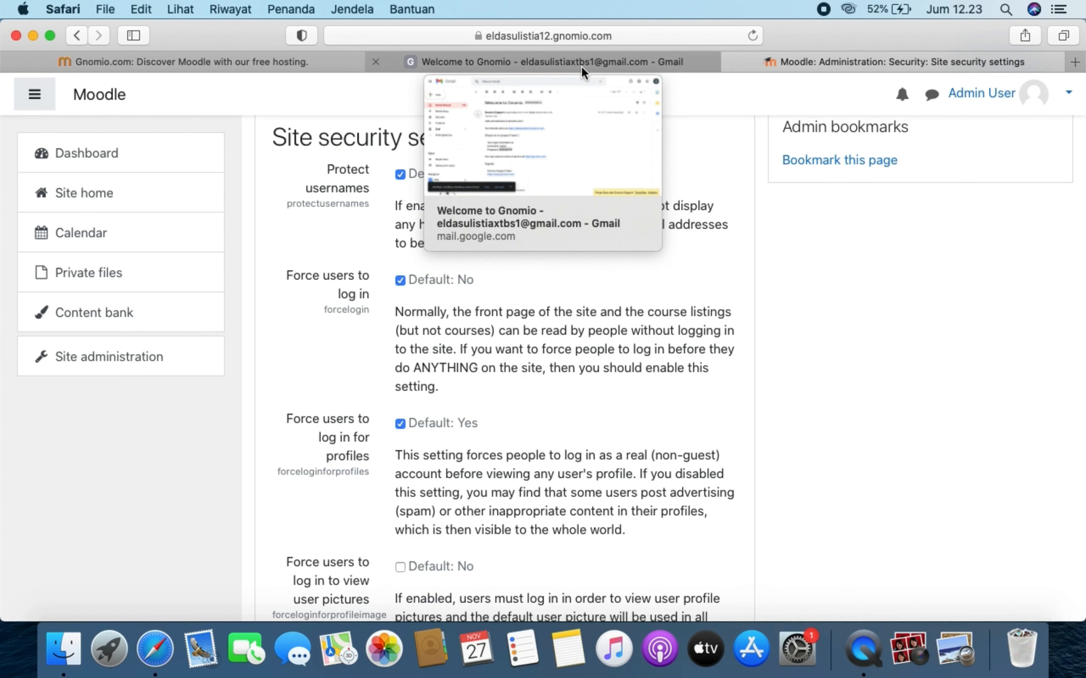
click(582, 67)
click(490, 314)
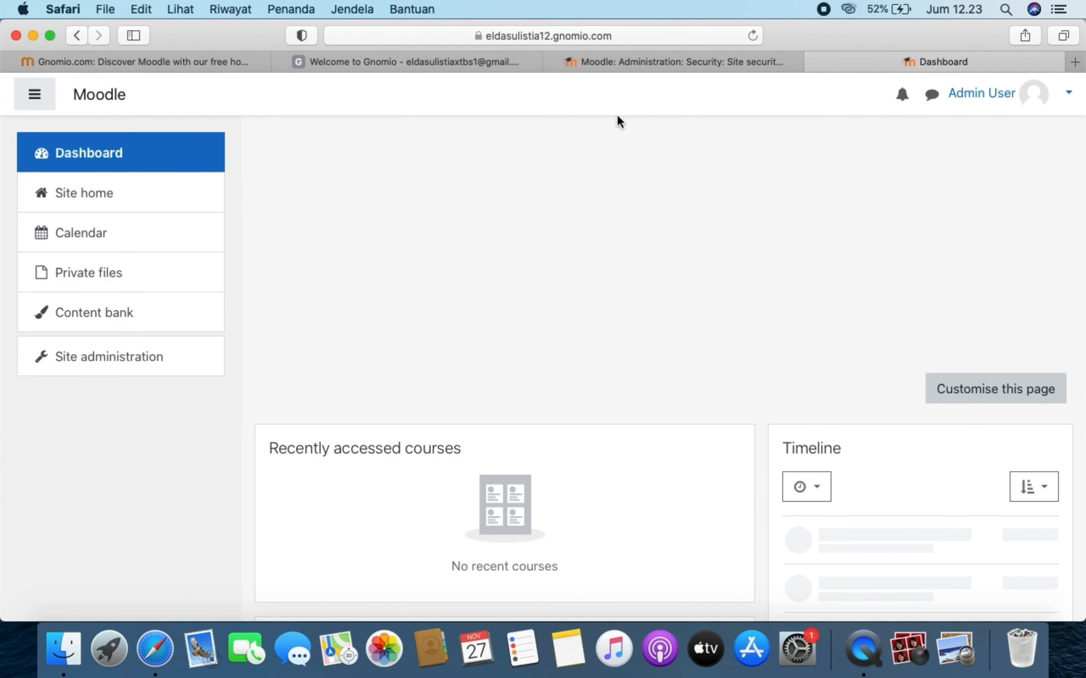
click(659, 63)
click(812, 63)
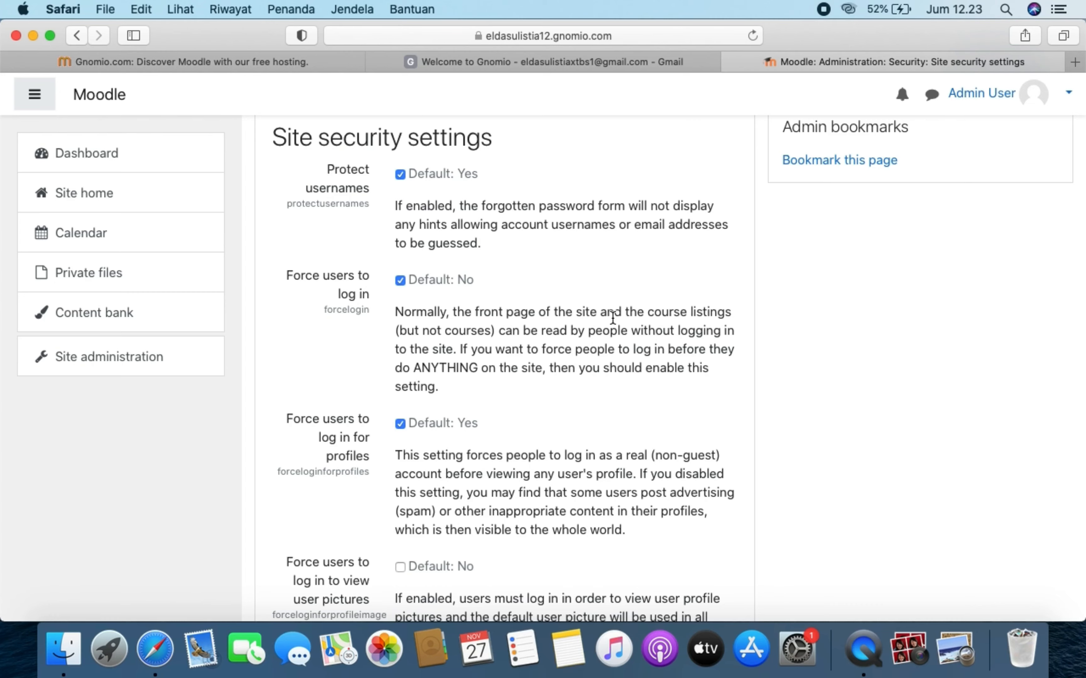
- Save the security settings and return to the Site administration overview
scroll(652, 458, down, 10)
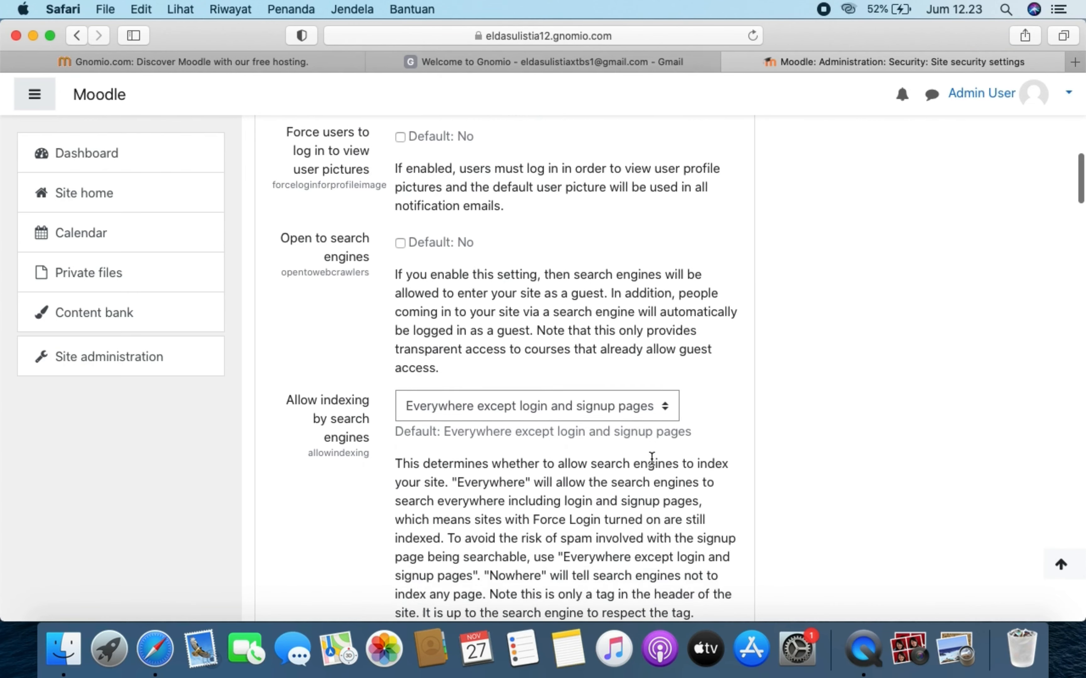
scroll(651, 458, down, 6)
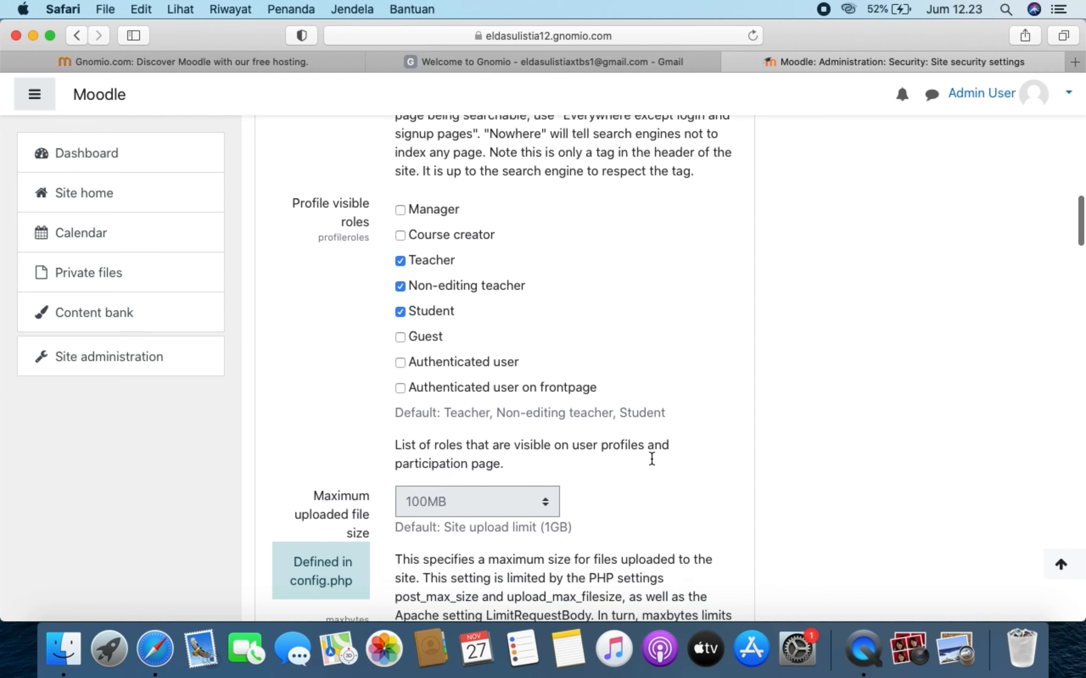
scroll(651, 458, down, 15)
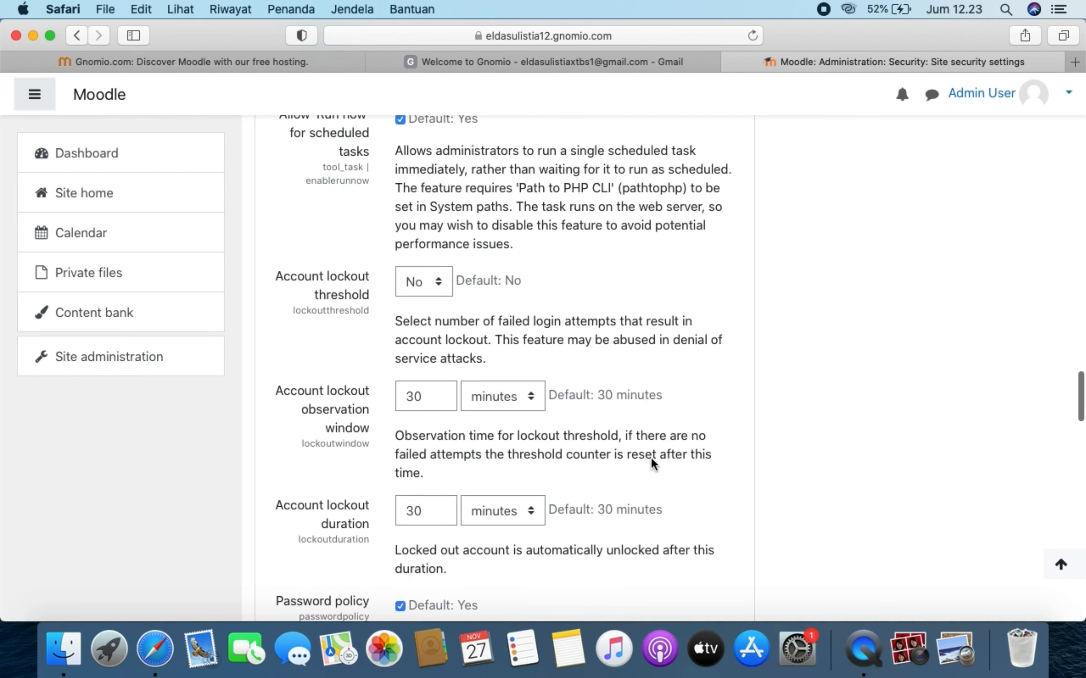
scroll(651, 457, down, 15)
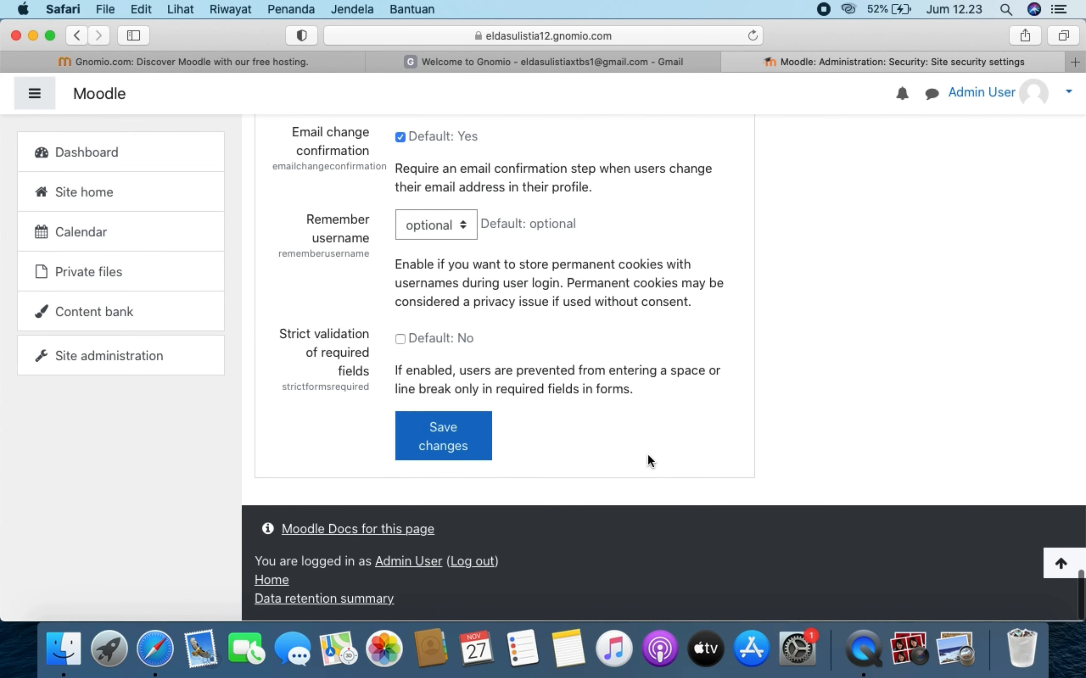
click(442, 435)
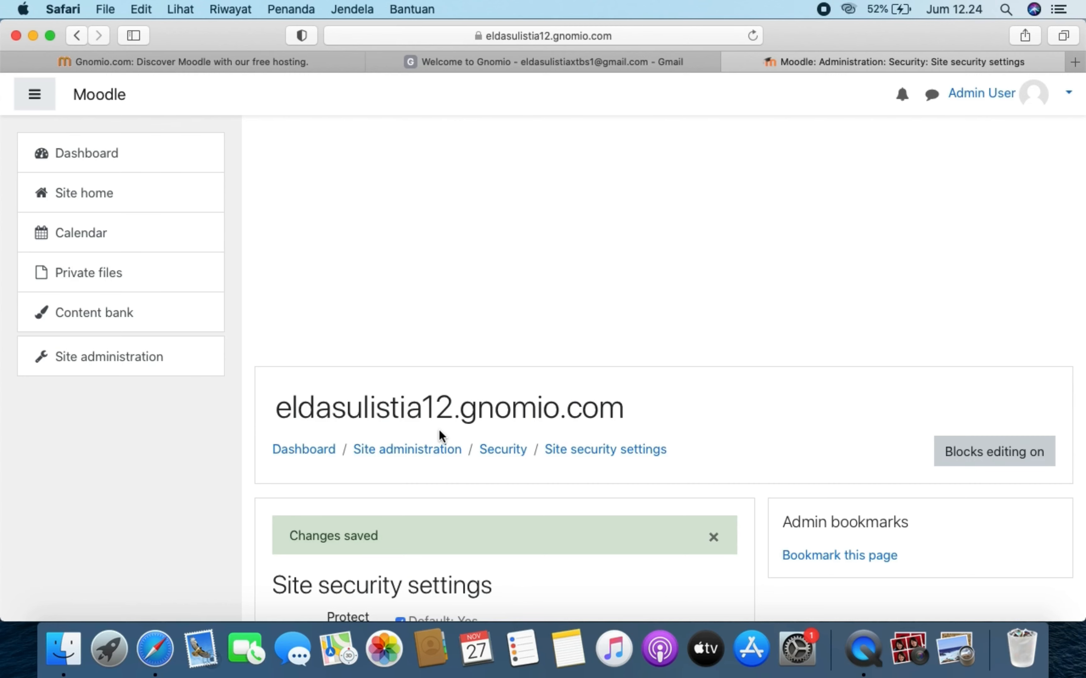
scroll(438, 429, down, 7)
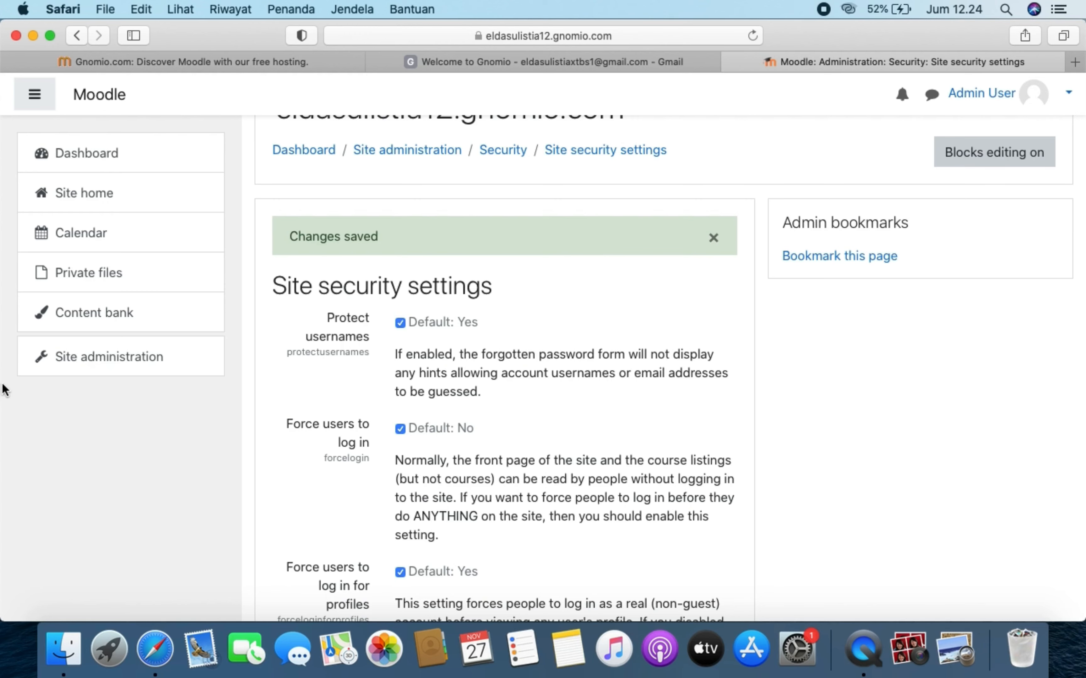
click(182, 365)
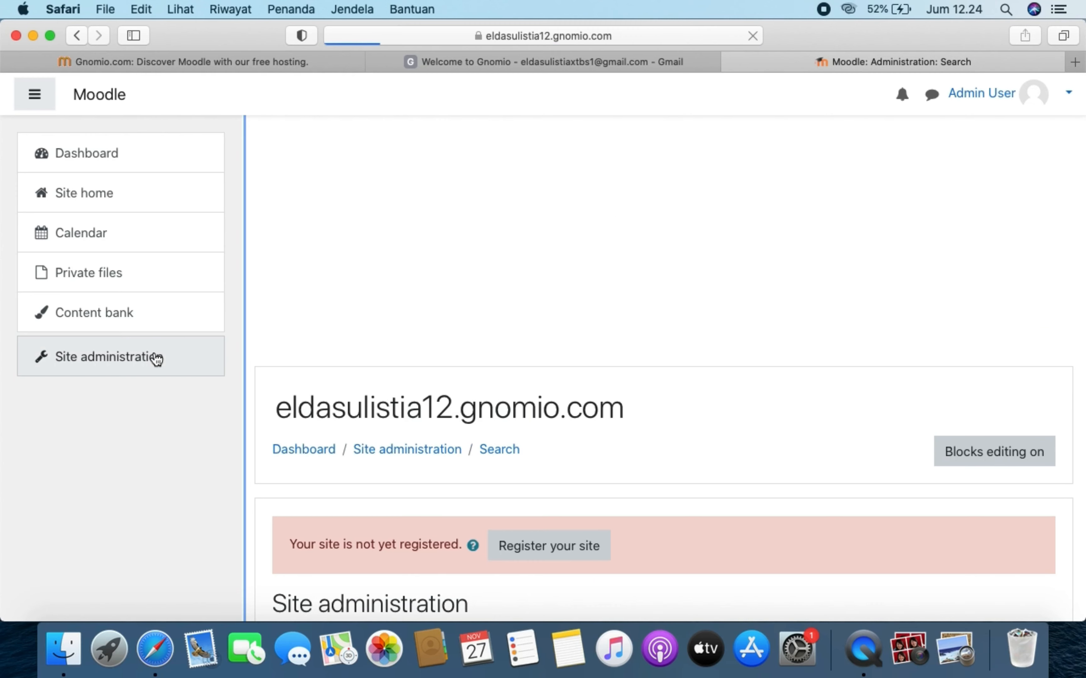
- Under the Plugins tab's Authentication section, open Manage authentication
scroll(708, 446, down, 6)
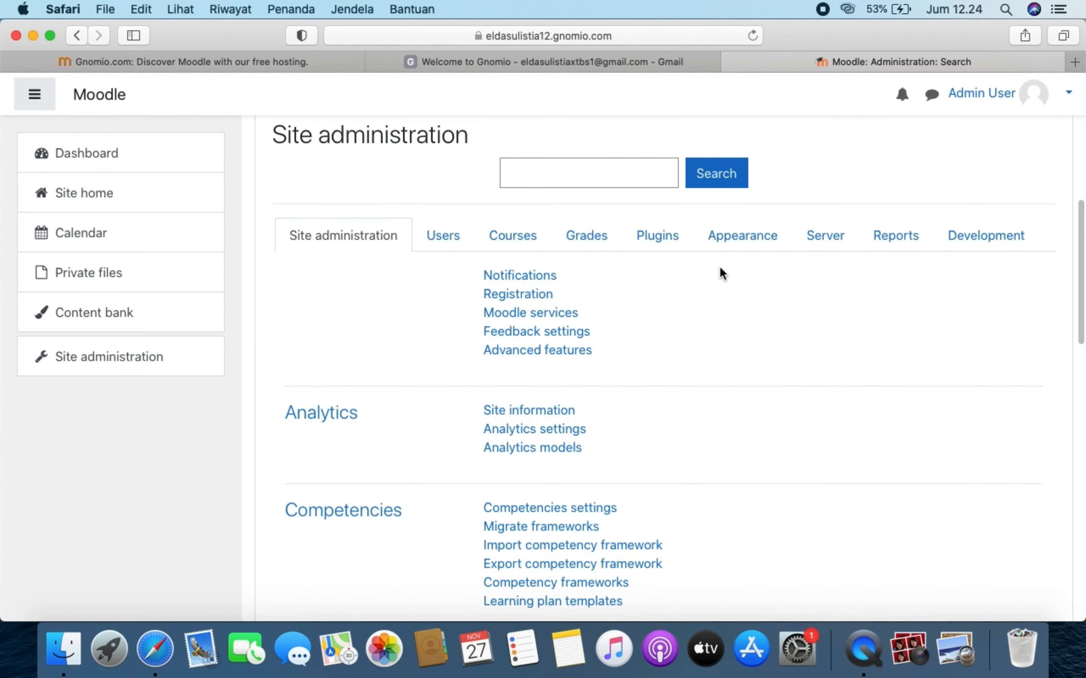
click(658, 233)
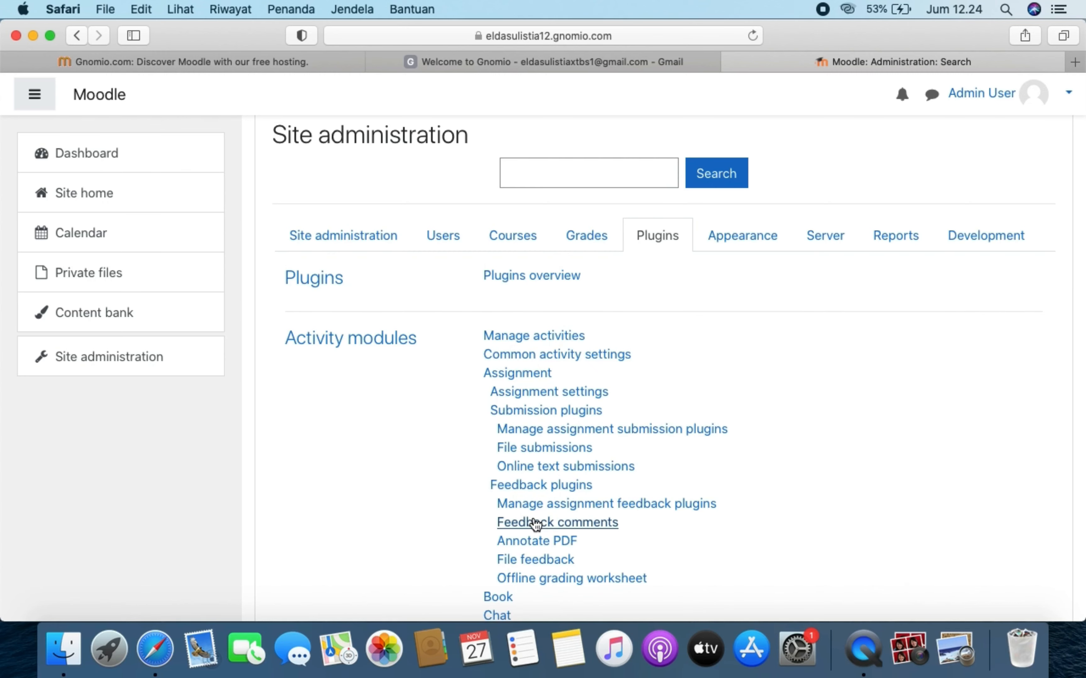
scroll(535, 524, down, 15)
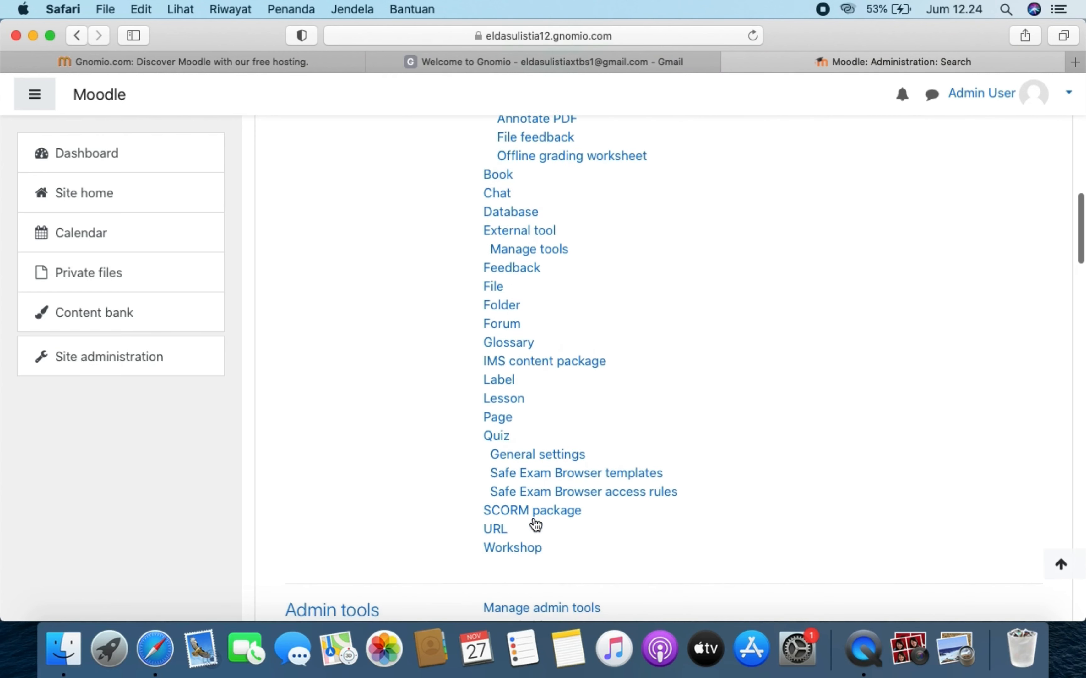
scroll(536, 524, down, 1)
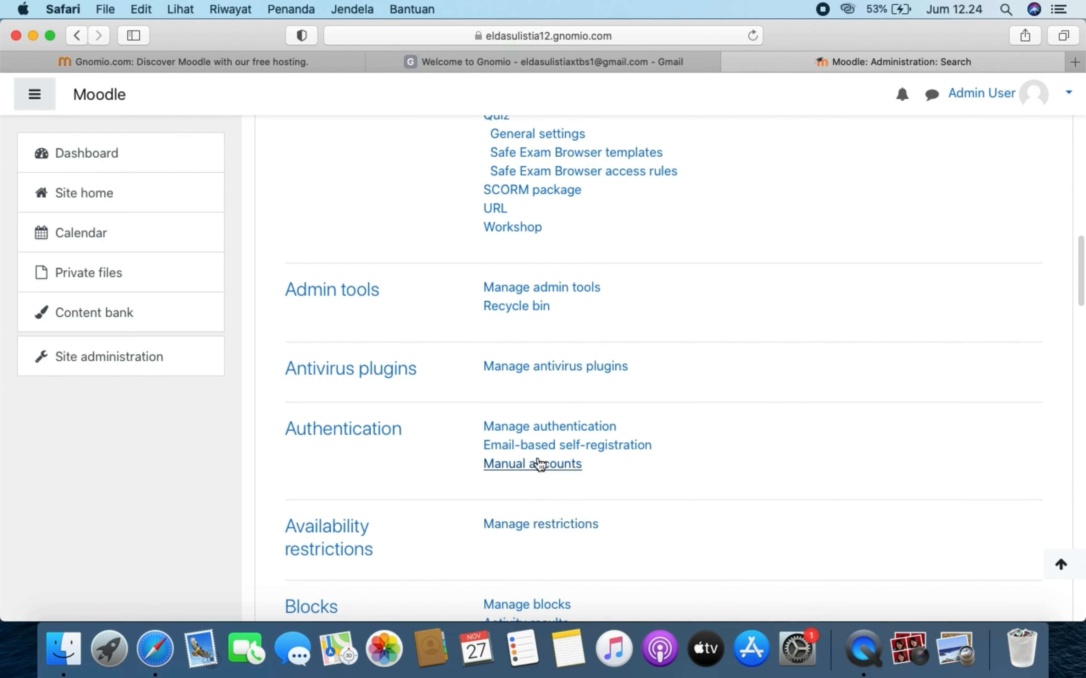
click(558, 431)
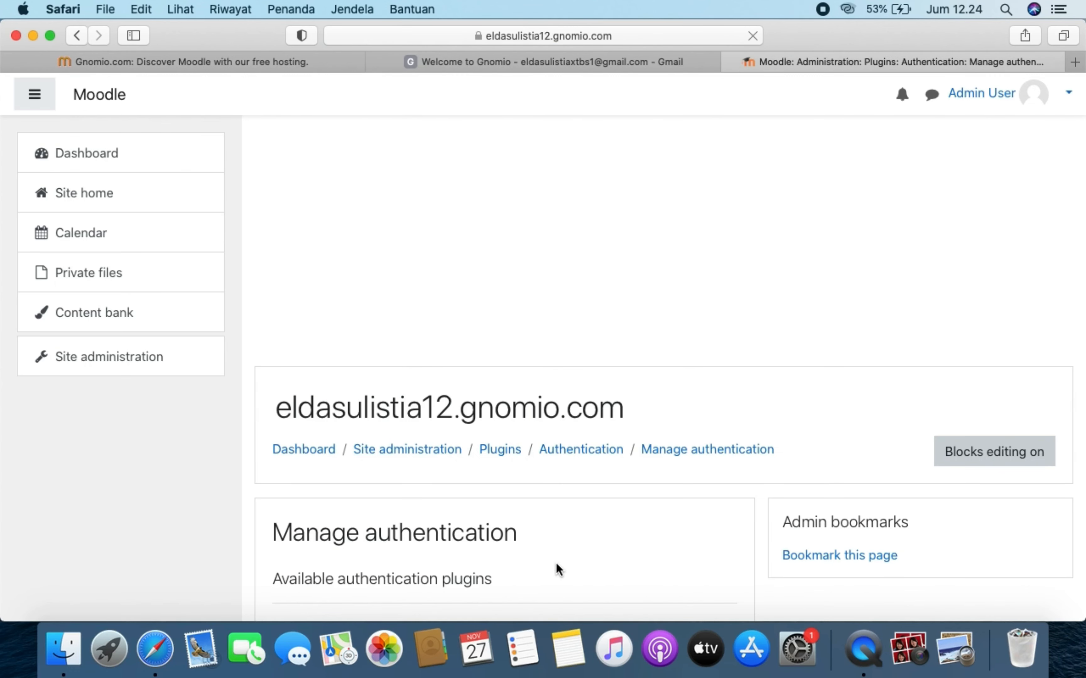
- Set the Guest login button option to Hide and save the Manage authentication settings
scroll(557, 564, down, 2)
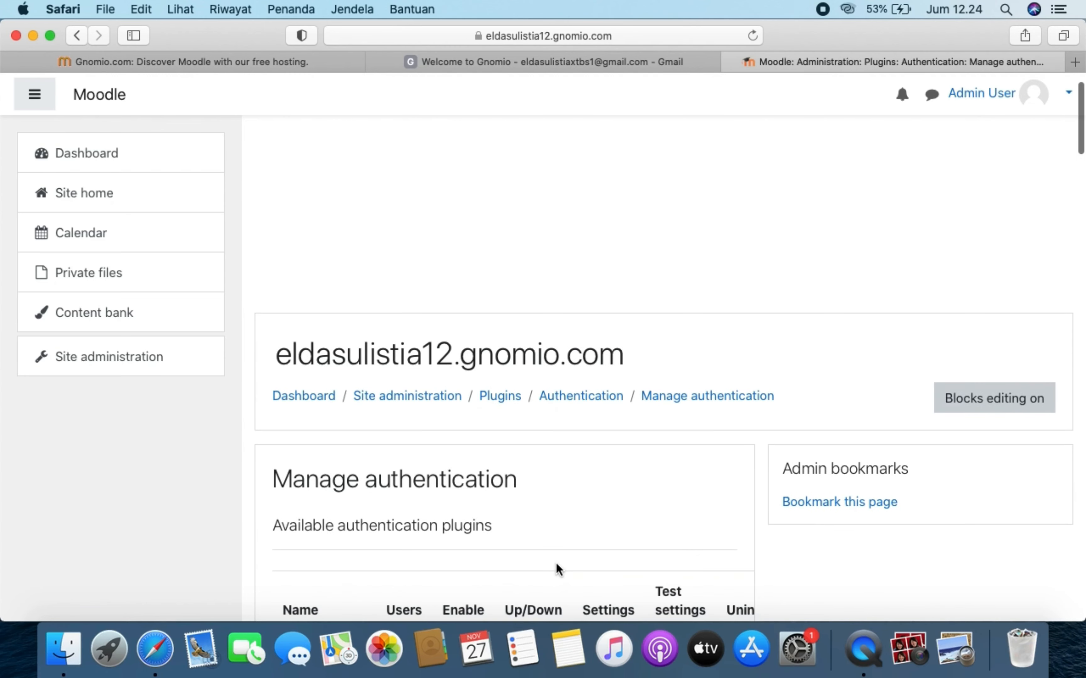
scroll(557, 567, down, 2)
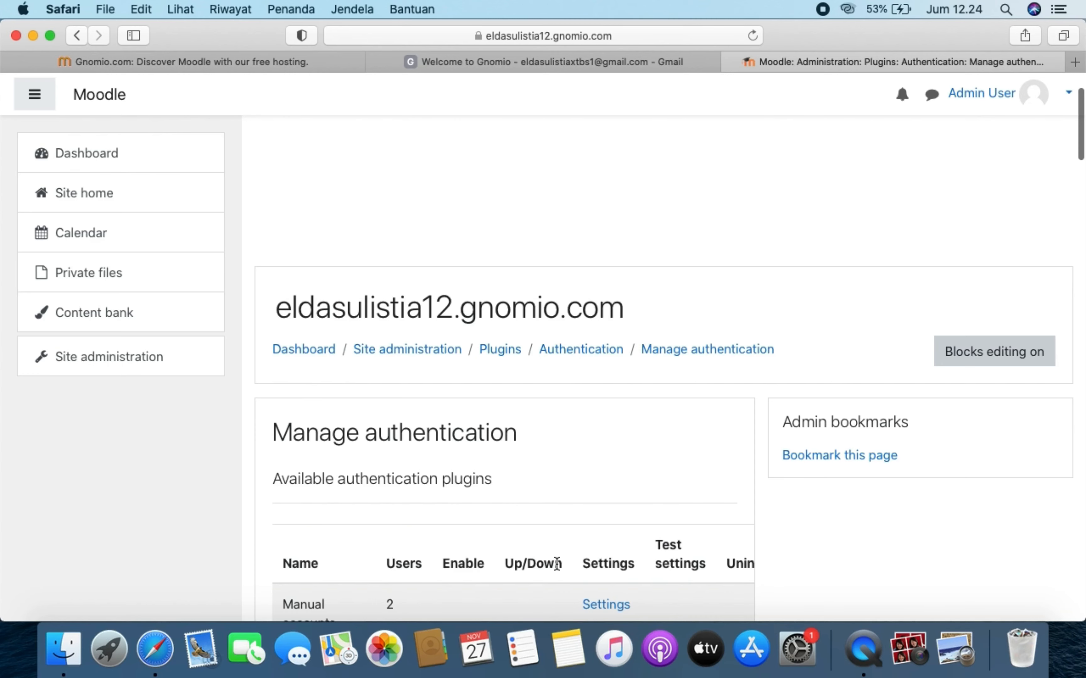
scroll(556, 564, down, 1)
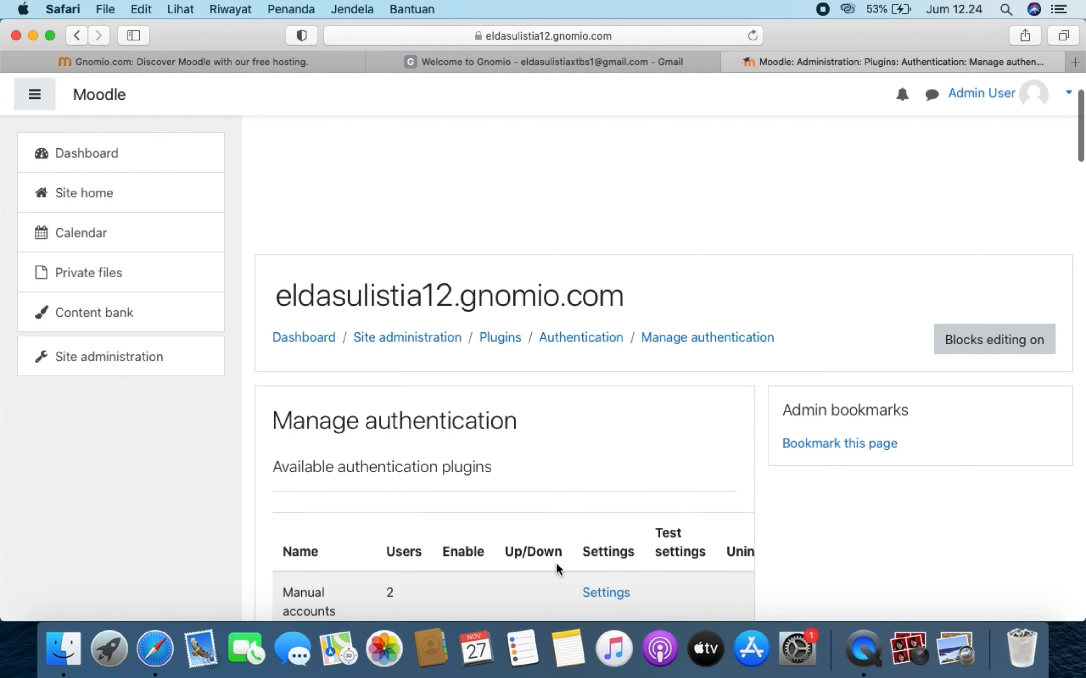
scroll(556, 566, down, 10)
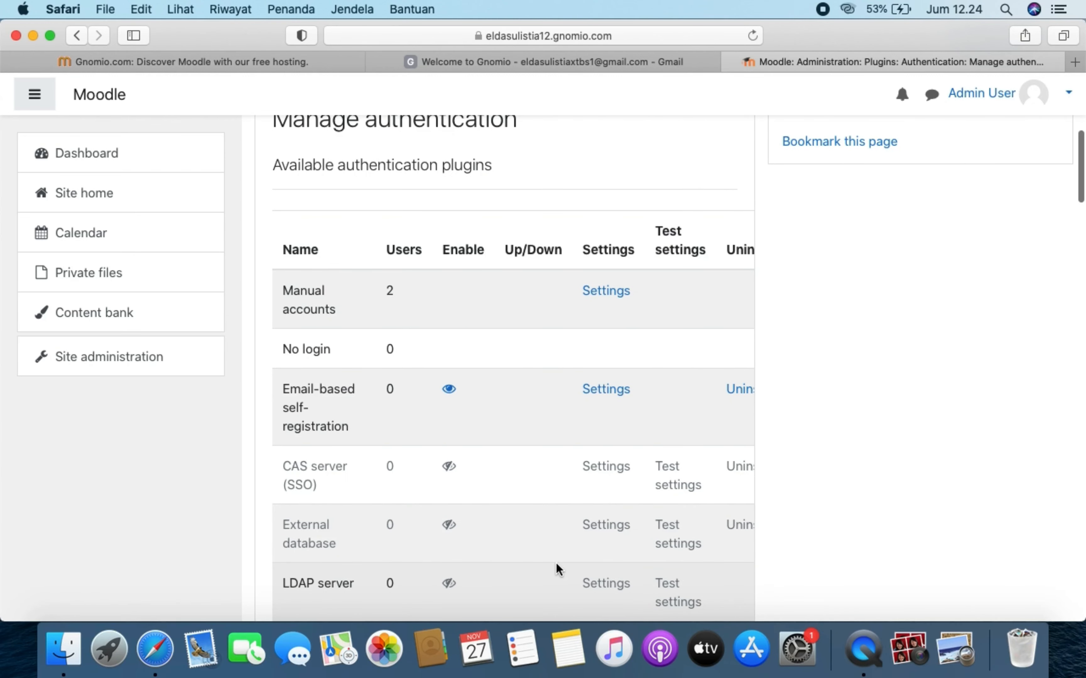
scroll(558, 570, down, 1)
scroll(558, 569, down, 12)
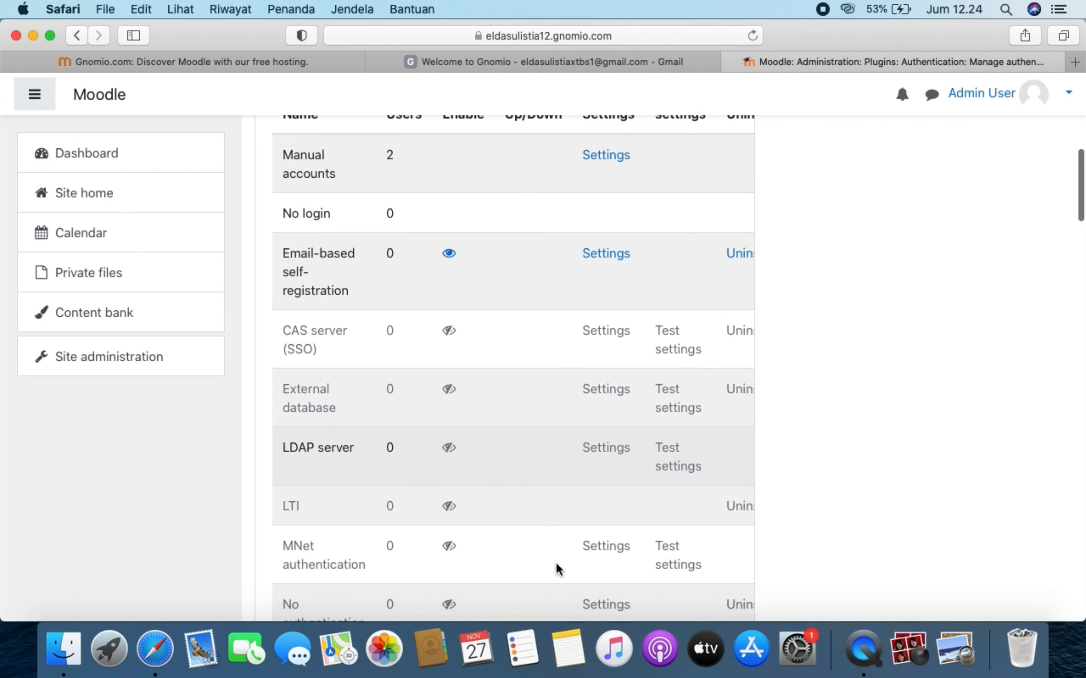
scroll(557, 568, down, 20)
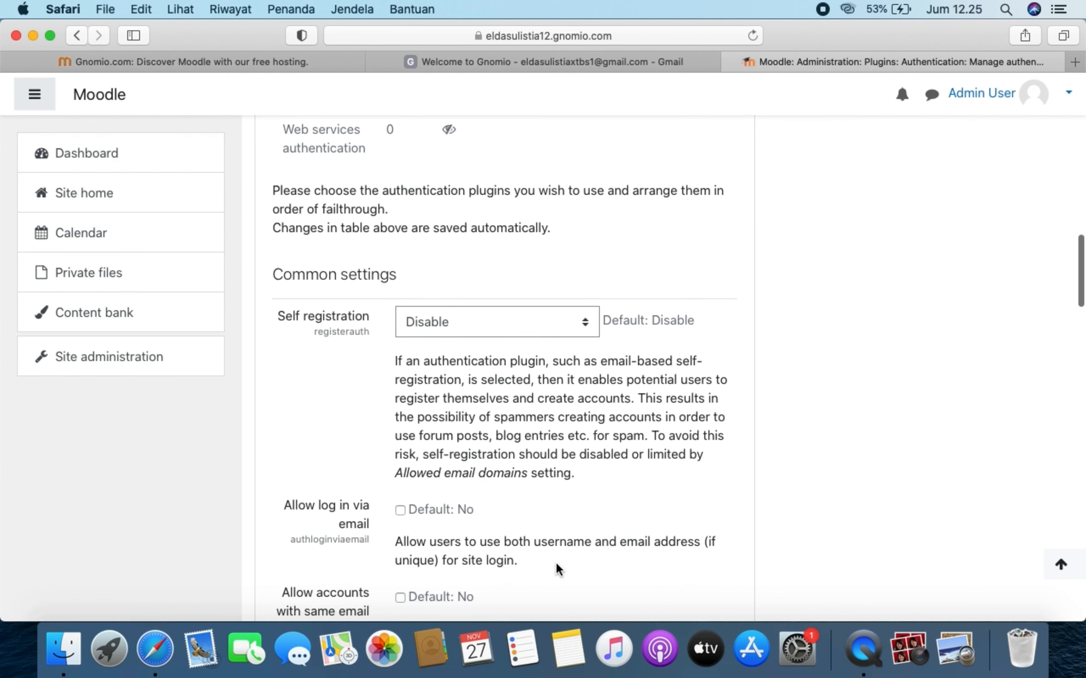
scroll(556, 565, down, 14)
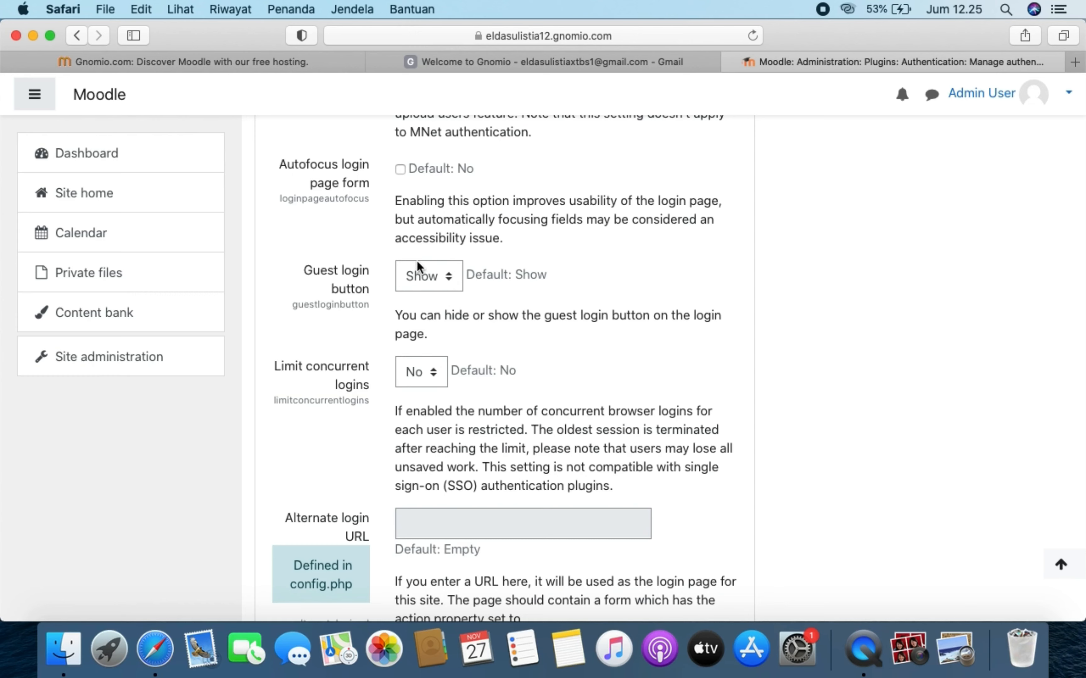
click(449, 278)
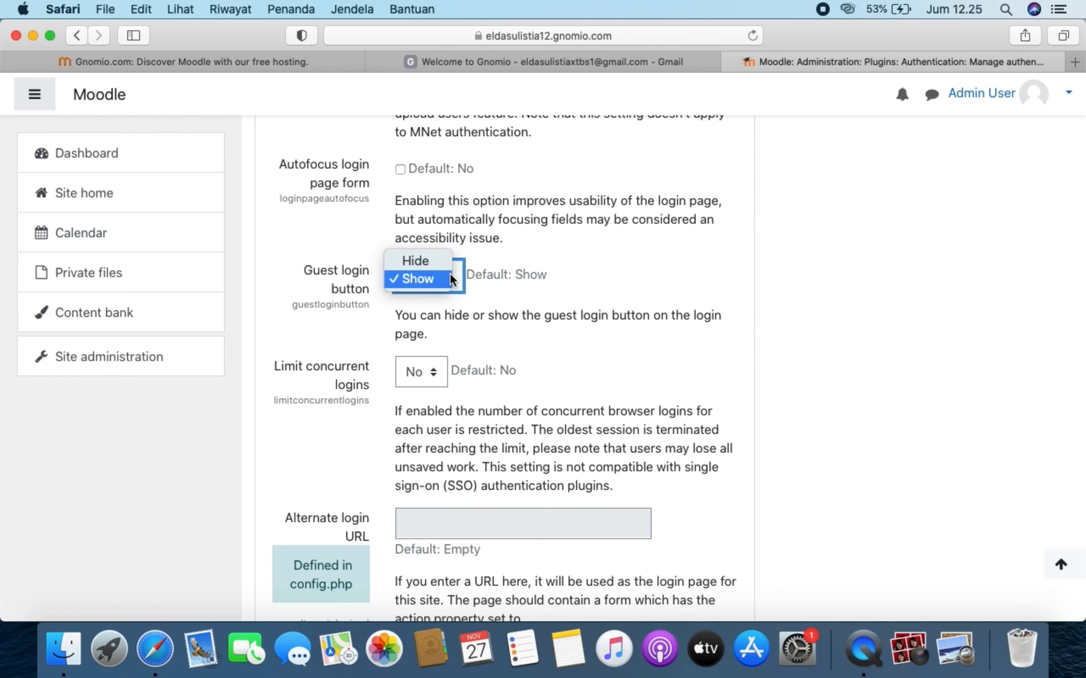
click(442, 264)
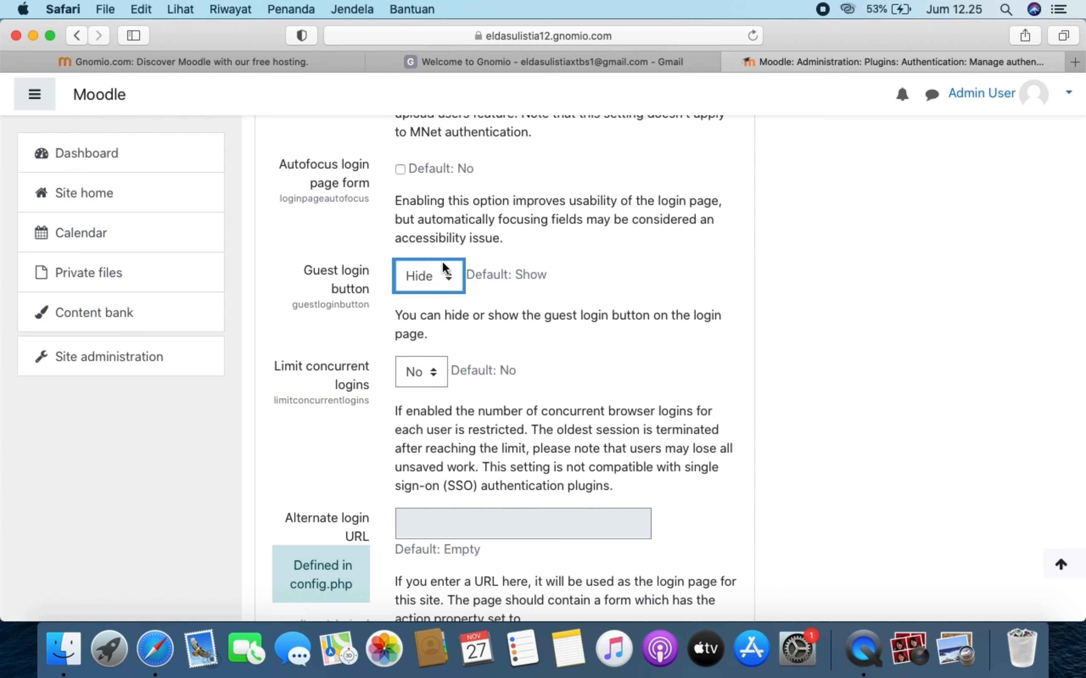
scroll(568, 544, down, 15)
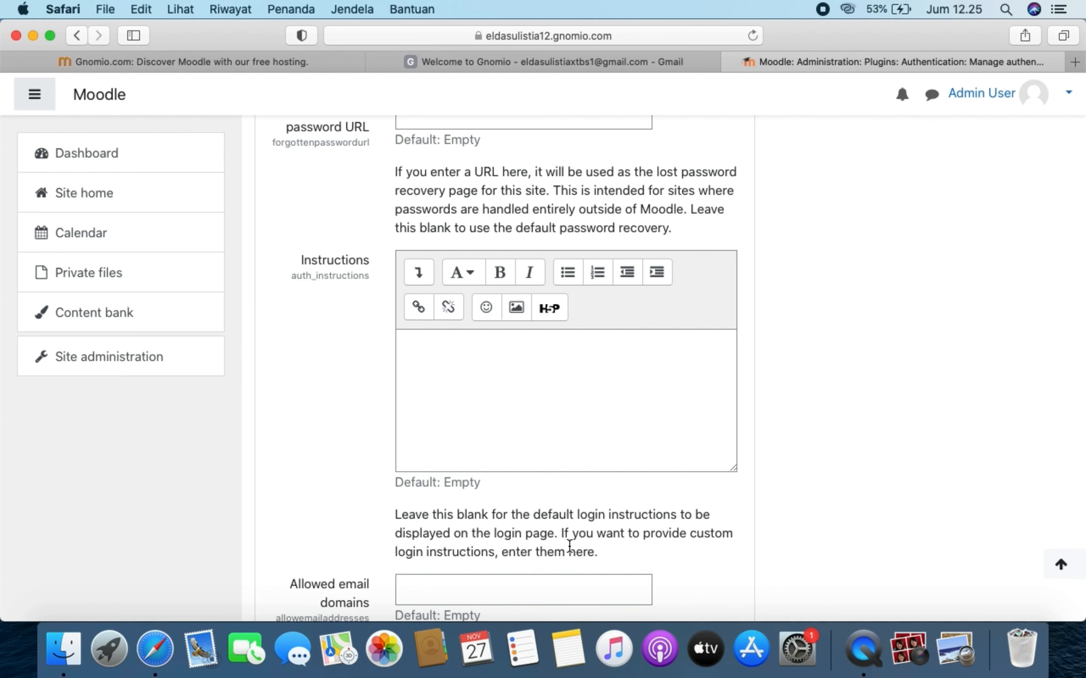
scroll(569, 545, down, 20)
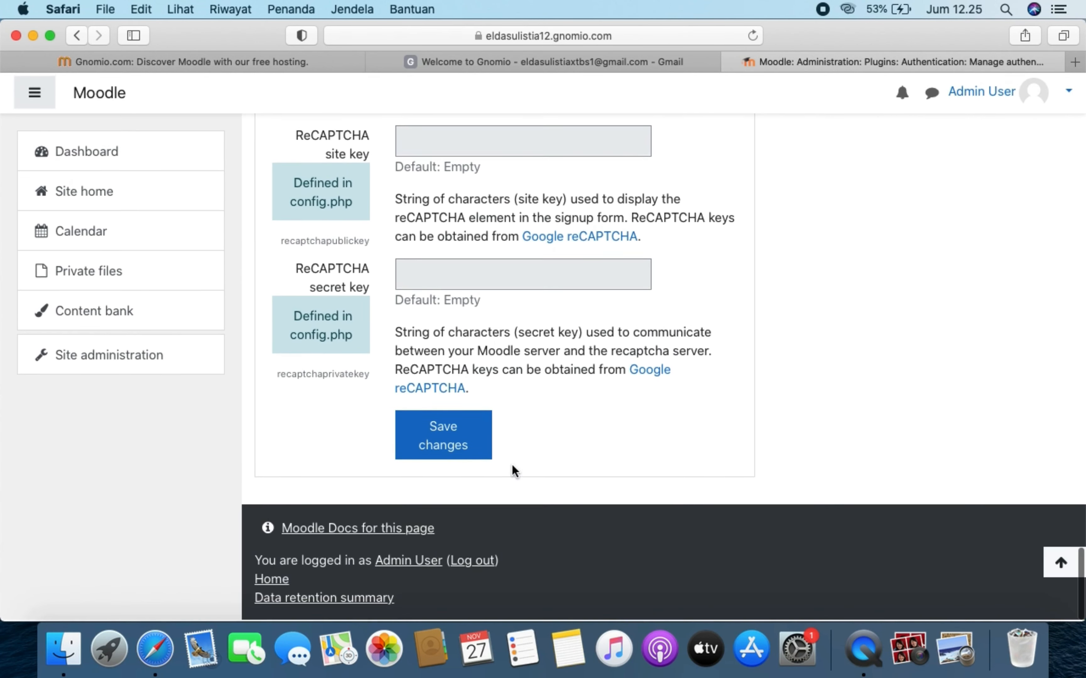
click(459, 430)
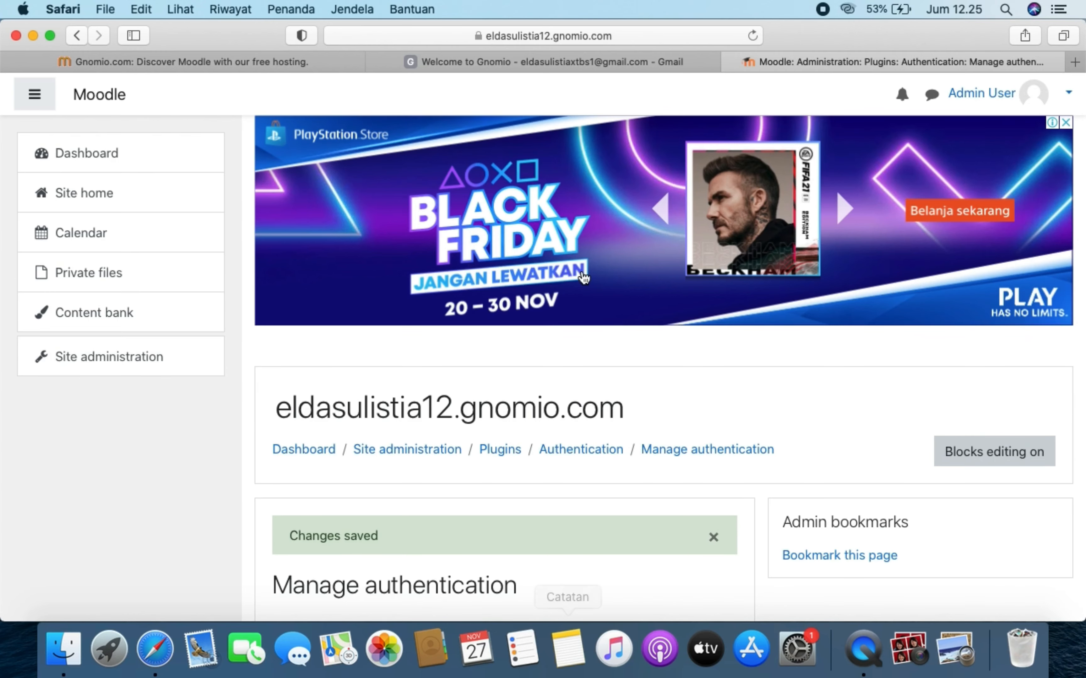
- Confirm the 'Changes saved' notice, then return to the Site administration overview
scroll(350, 437, down, 10)
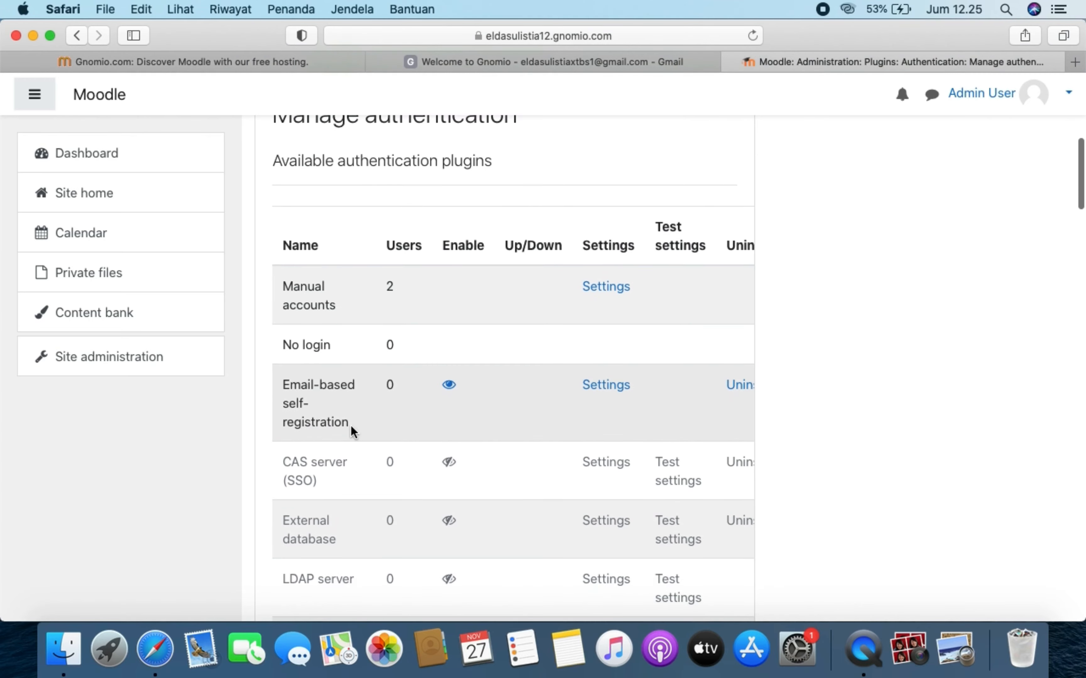
scroll(350, 424, up, 10)
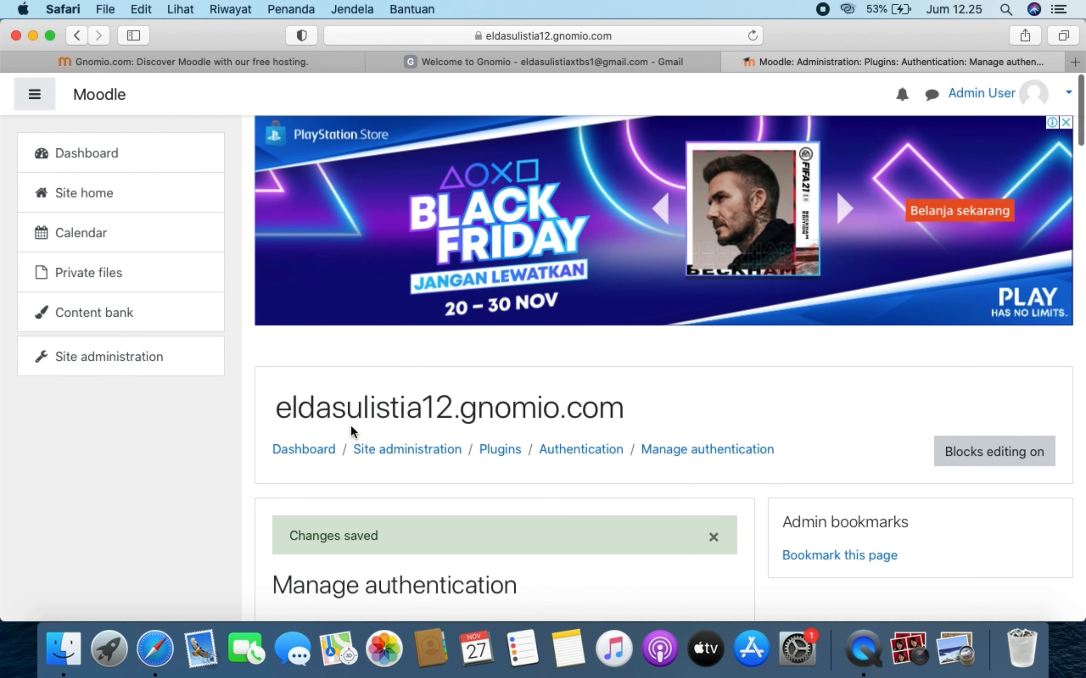
click(172, 362)
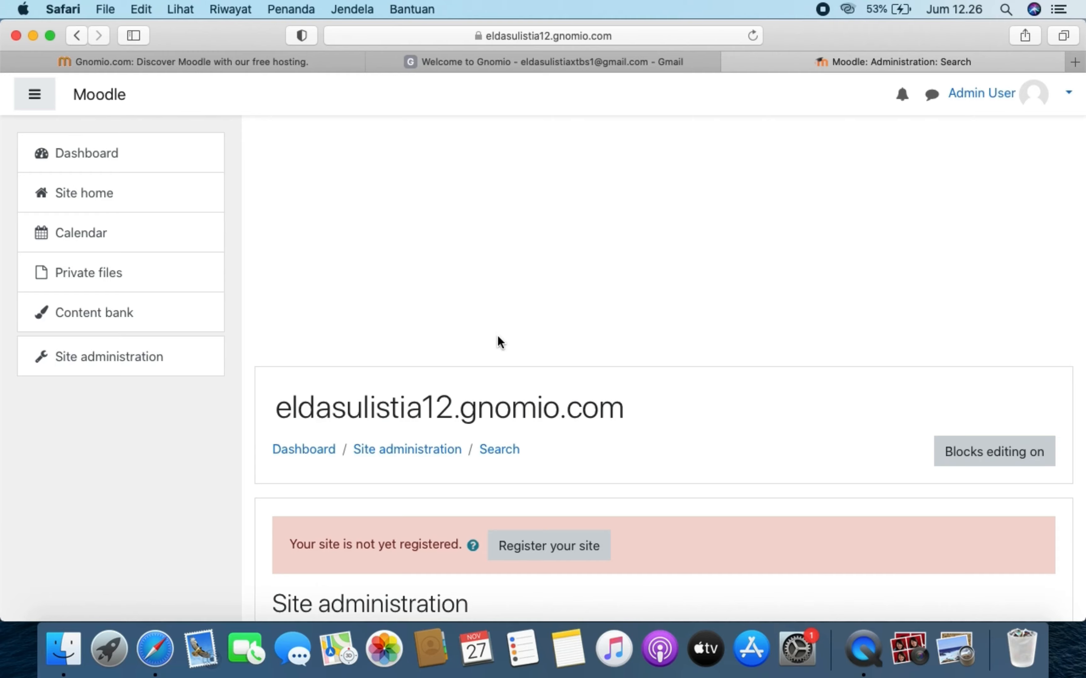
- Scroll down to the Language section and open Language packs
scroll(497, 335, down, 15)
scroll(497, 335, down, 2)
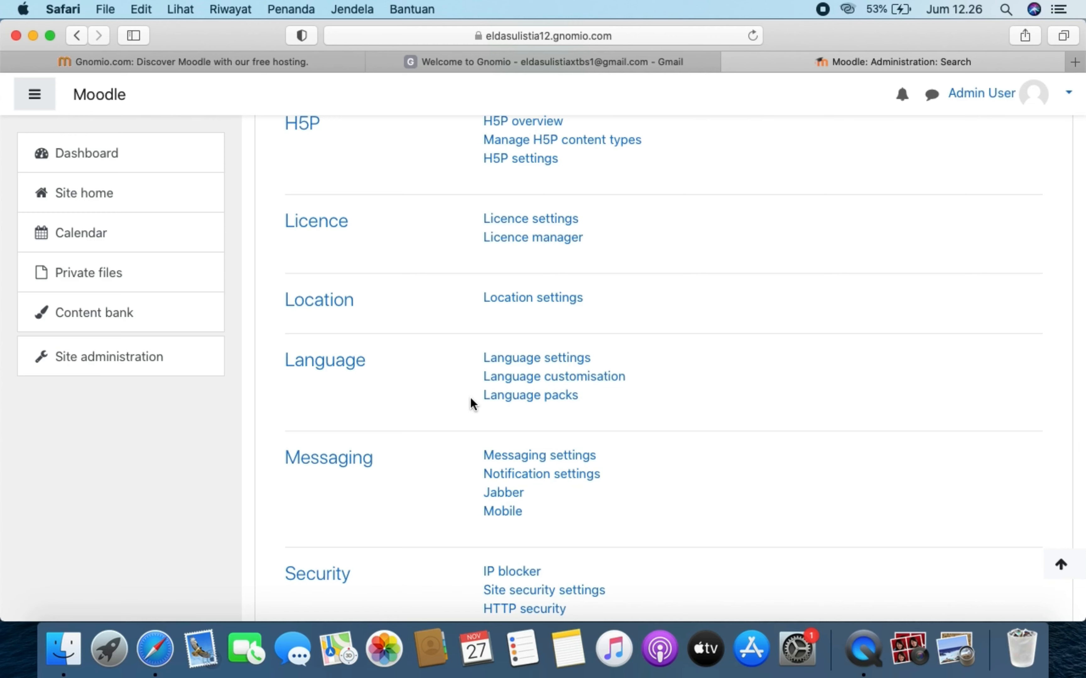
click(530, 400)
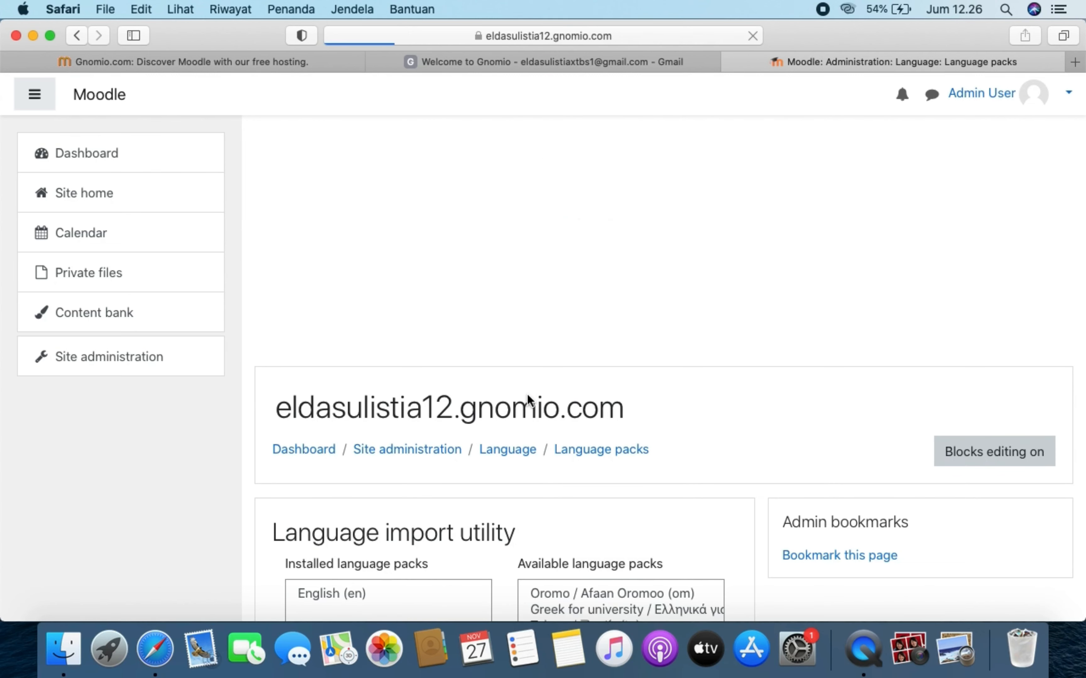
- Select Indonesian (id) under Available language packs and install it
scroll(569, 466, down, 2)
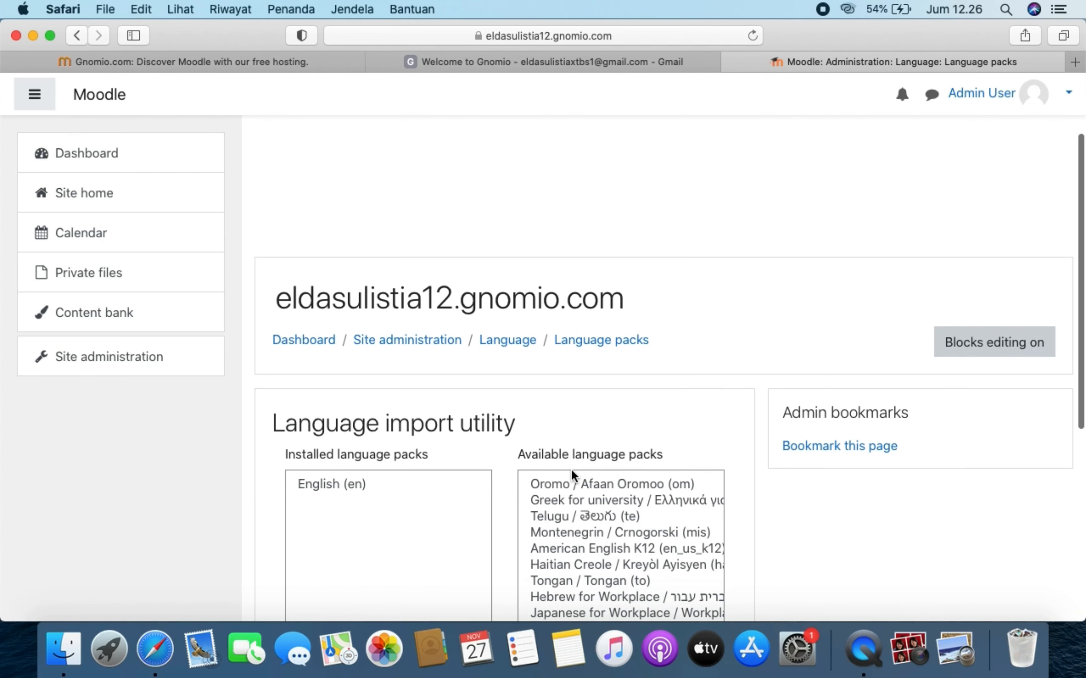
scroll(309, 518, down, 3)
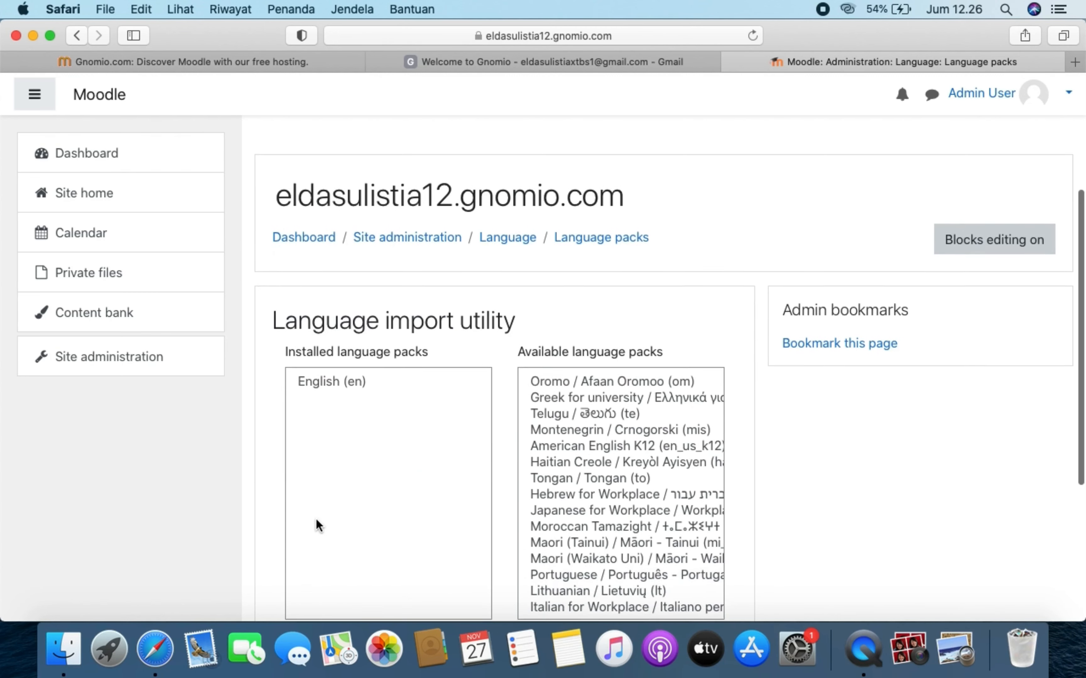
scroll(316, 518, down, 1)
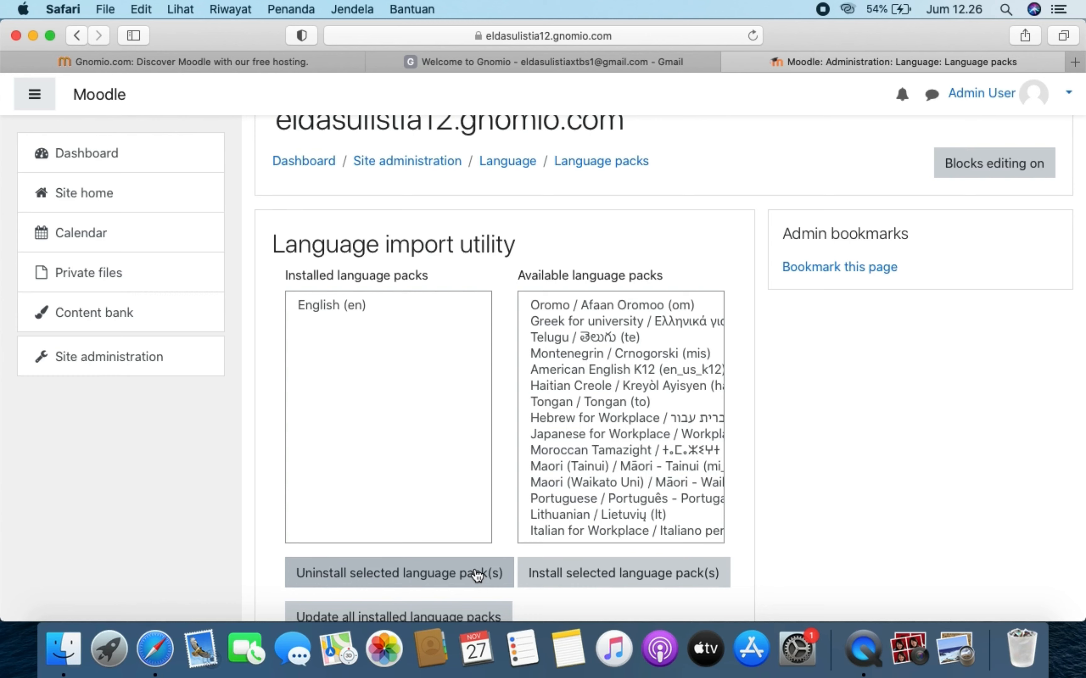
scroll(607, 491, down, 3)
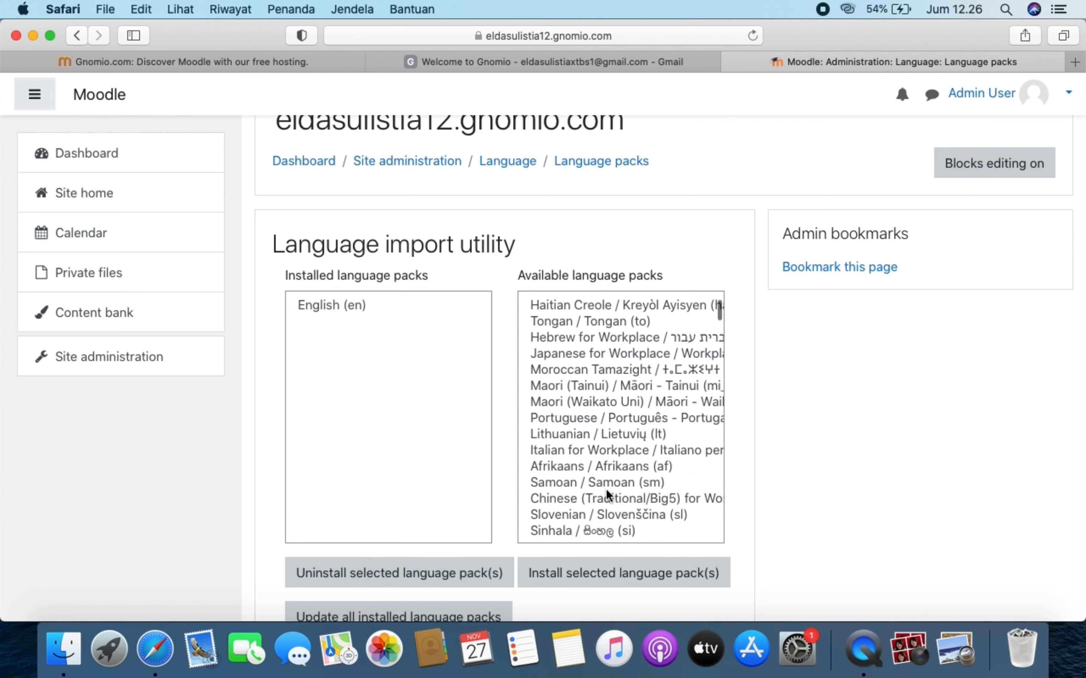
scroll(606, 489, down, 10)
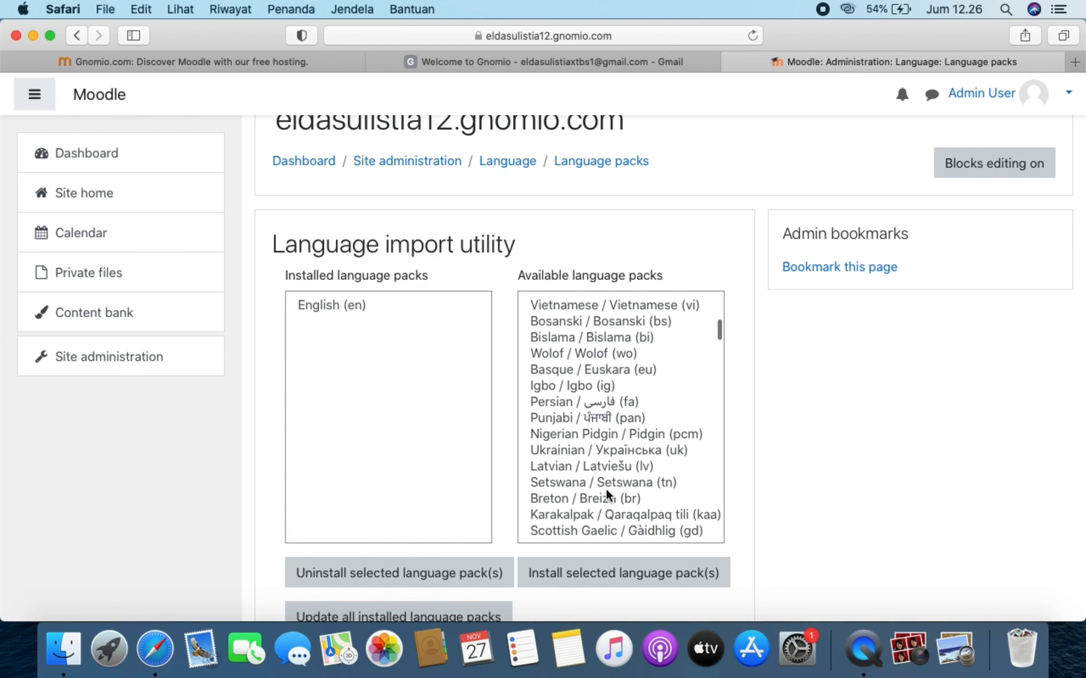
scroll(606, 489, down, 8)
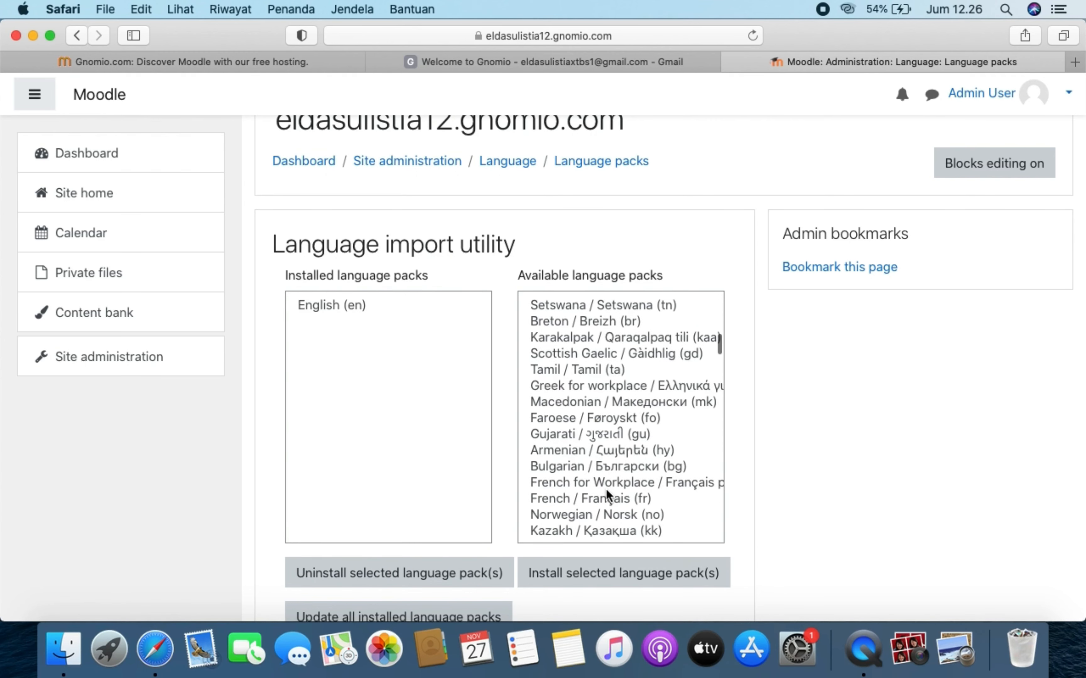
scroll(606, 489, down, 9)
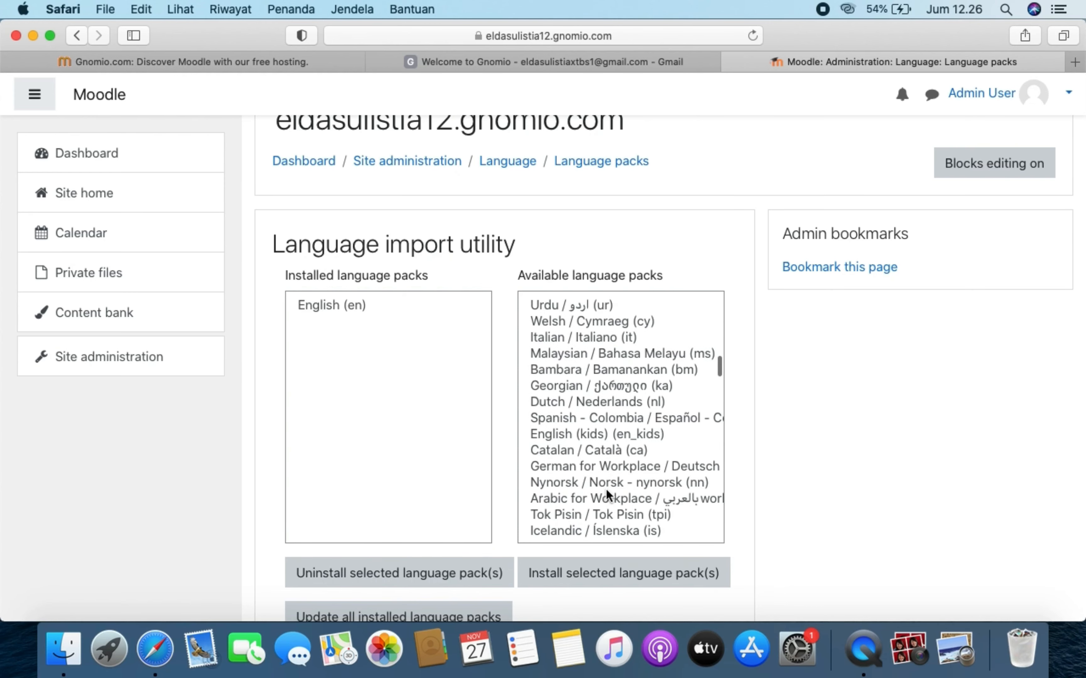
scroll(605, 489, down, 9)
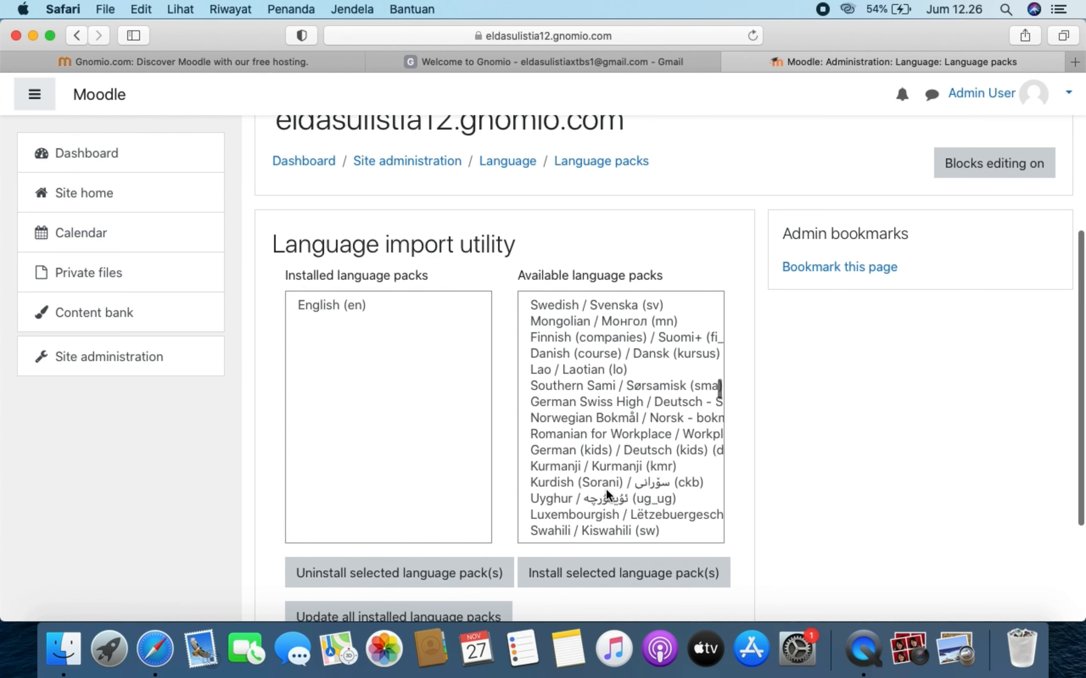
scroll(605, 489, down, 5)
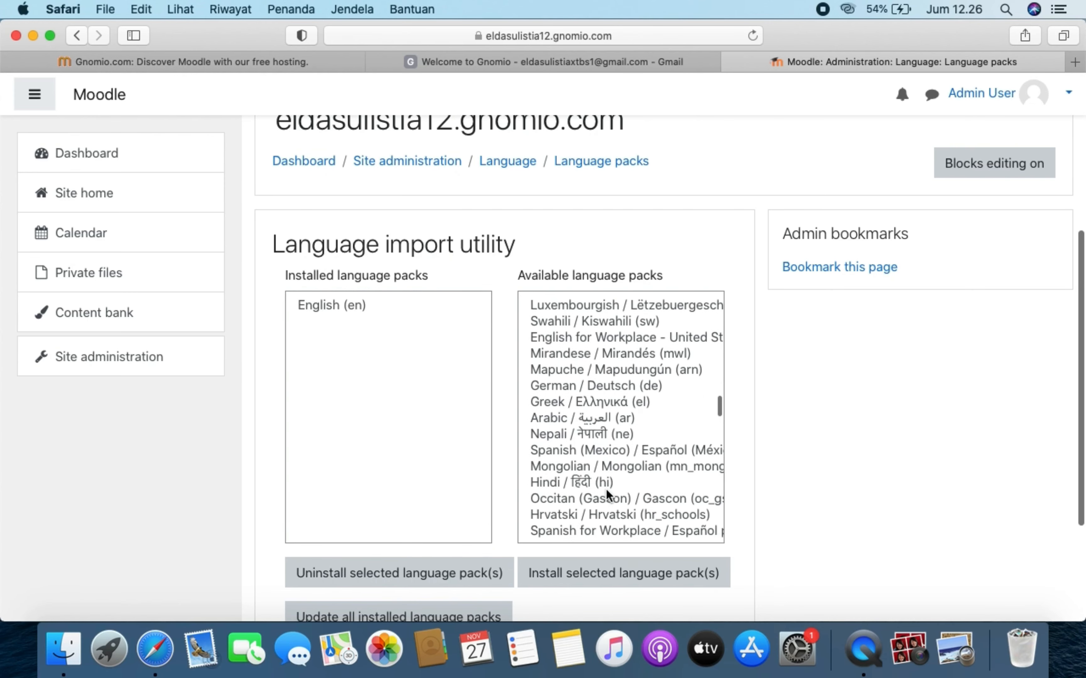
scroll(605, 489, down, 7)
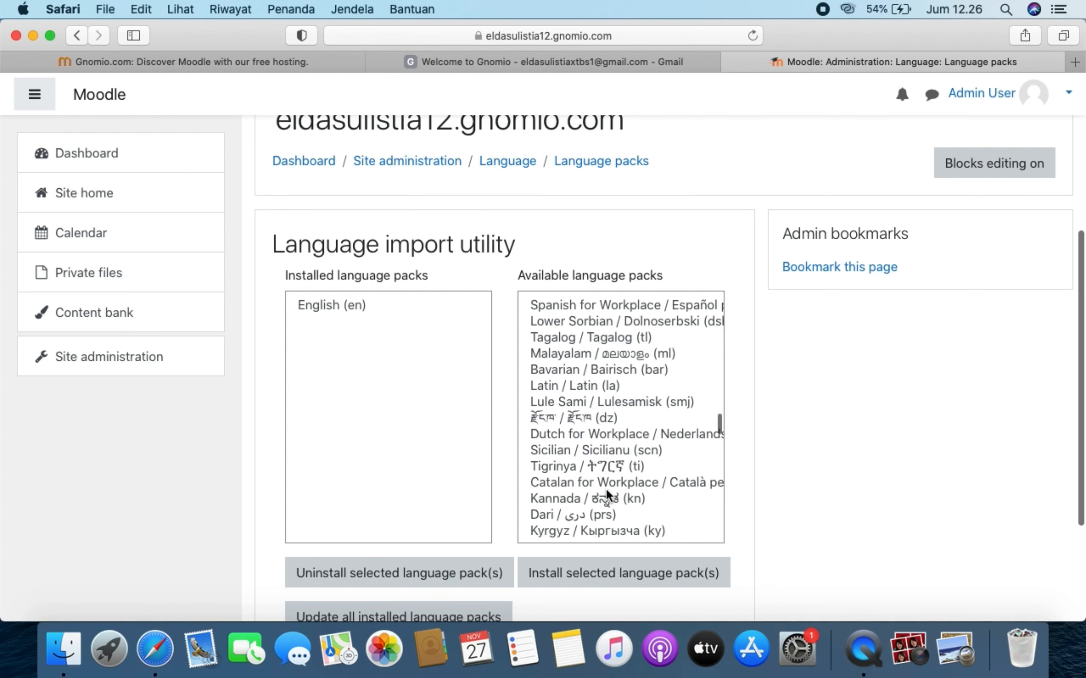
scroll(606, 489, down, 10)
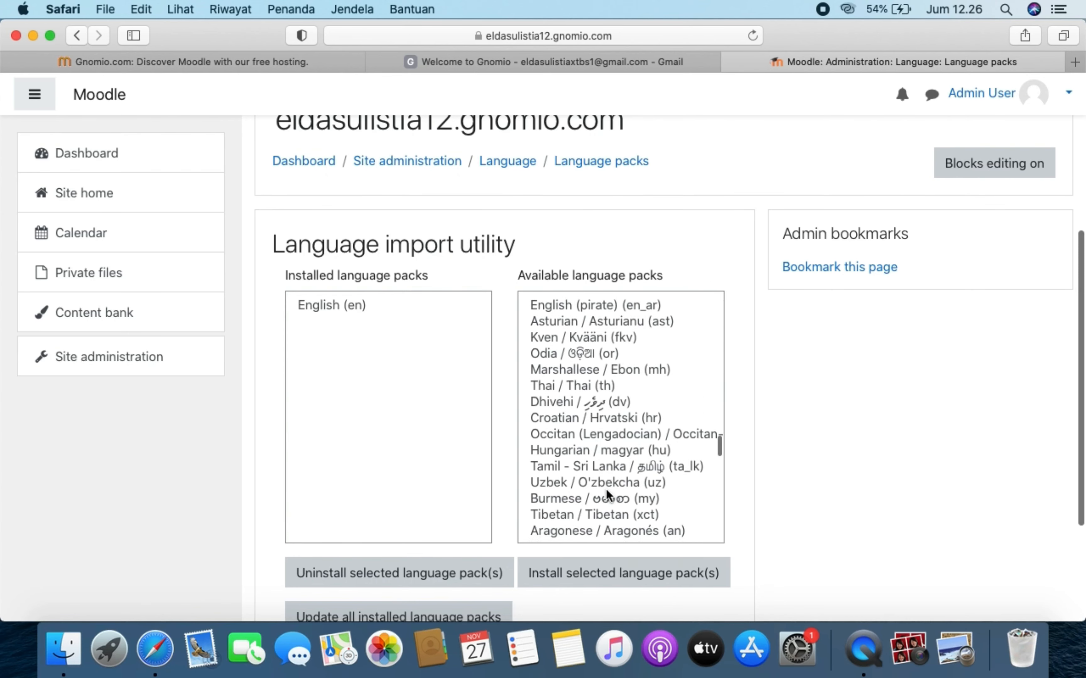
scroll(606, 489, down, 8)
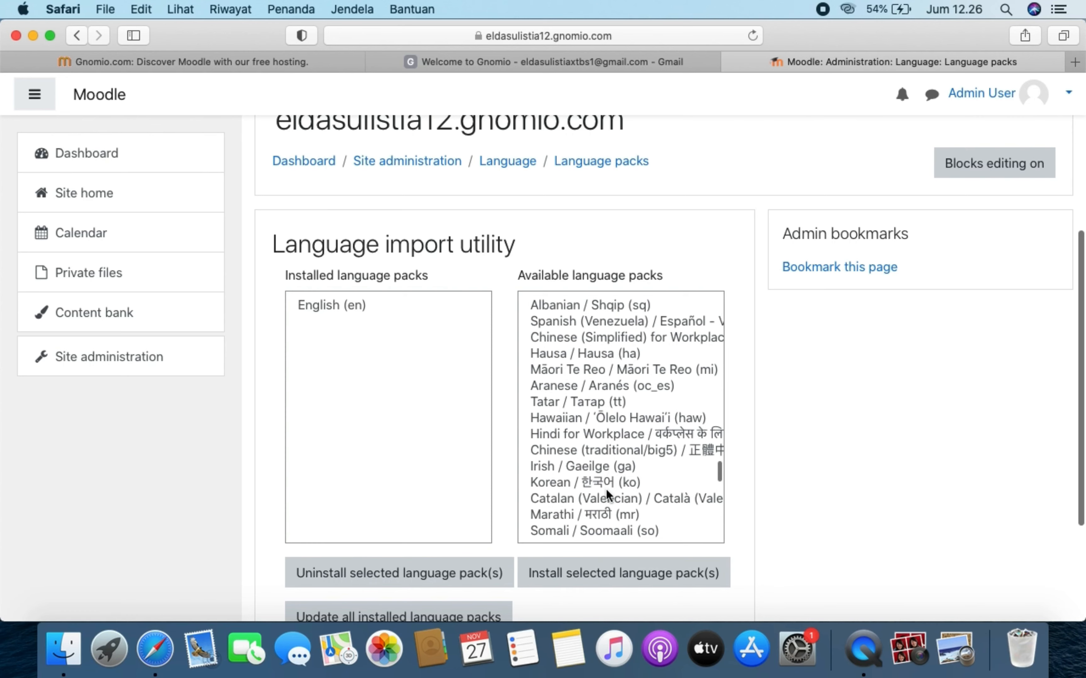
scroll(606, 488, down, 3)
scroll(605, 483, down, 3)
scroll(606, 483, down, 7)
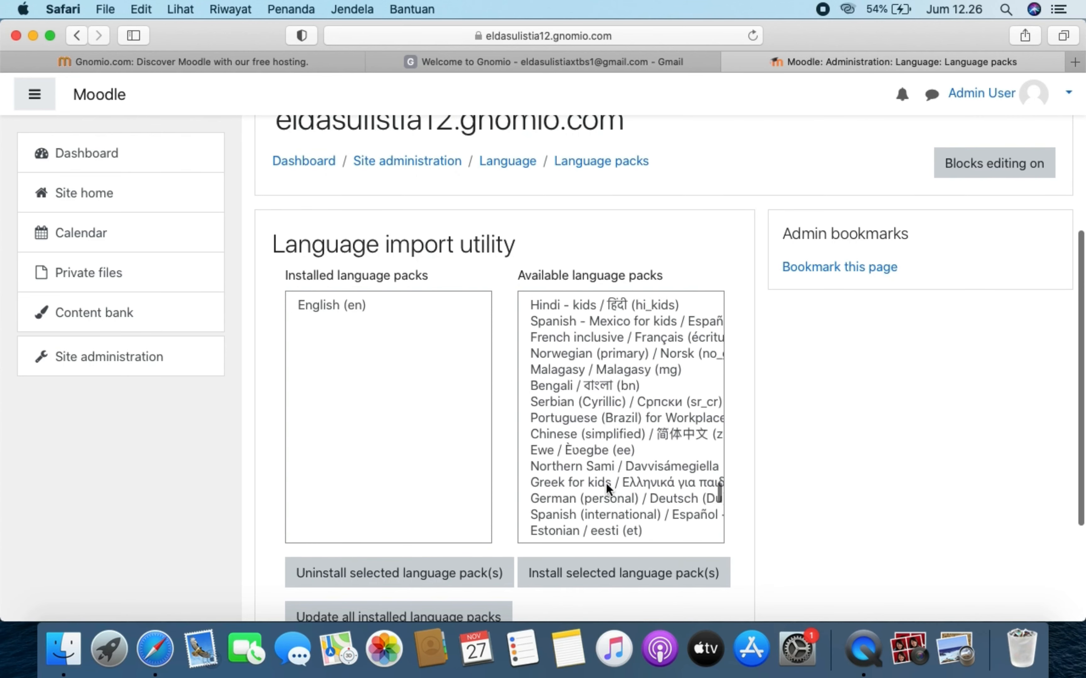
scroll(605, 484, down, 6)
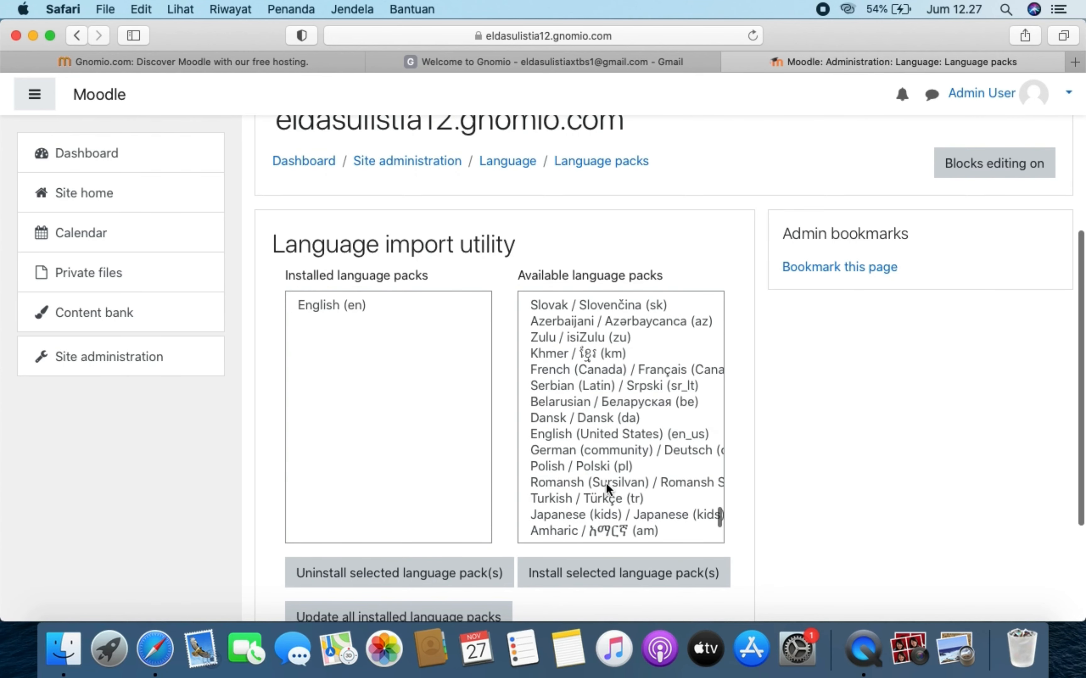
scroll(606, 483, down, 3)
scroll(606, 483, down, 1)
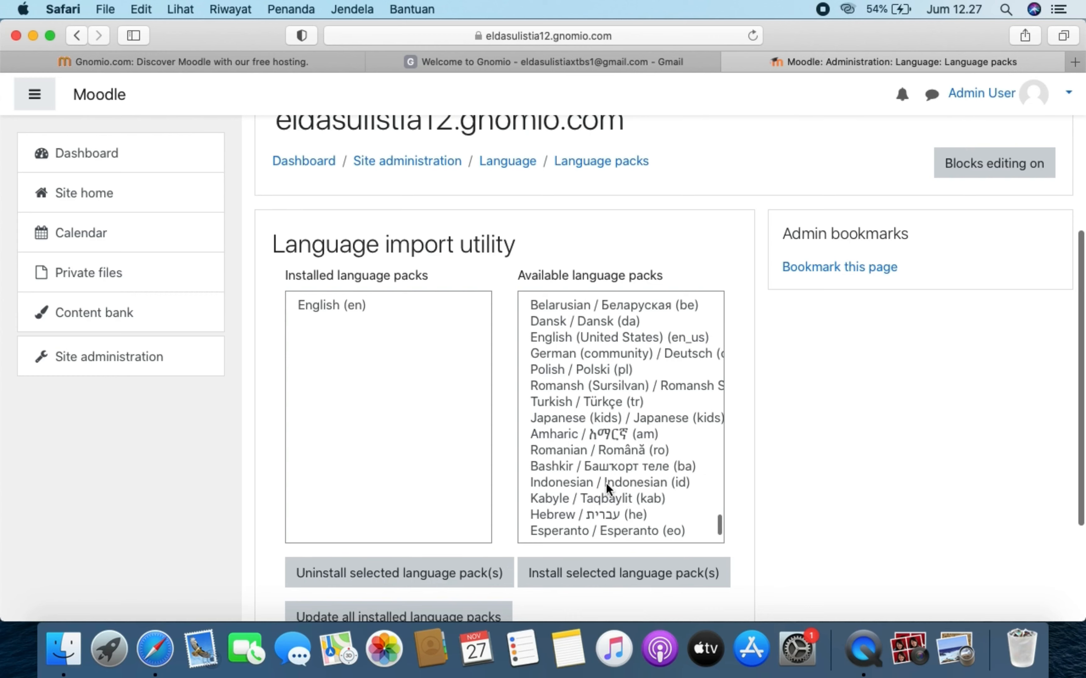
click(586, 481)
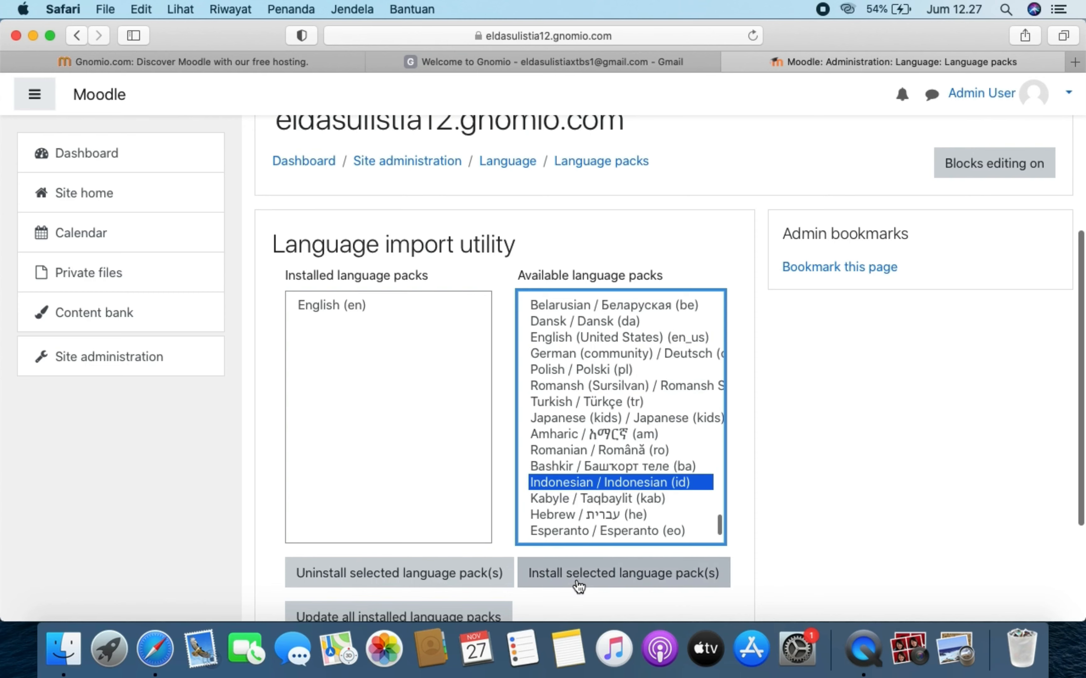
click(663, 579)
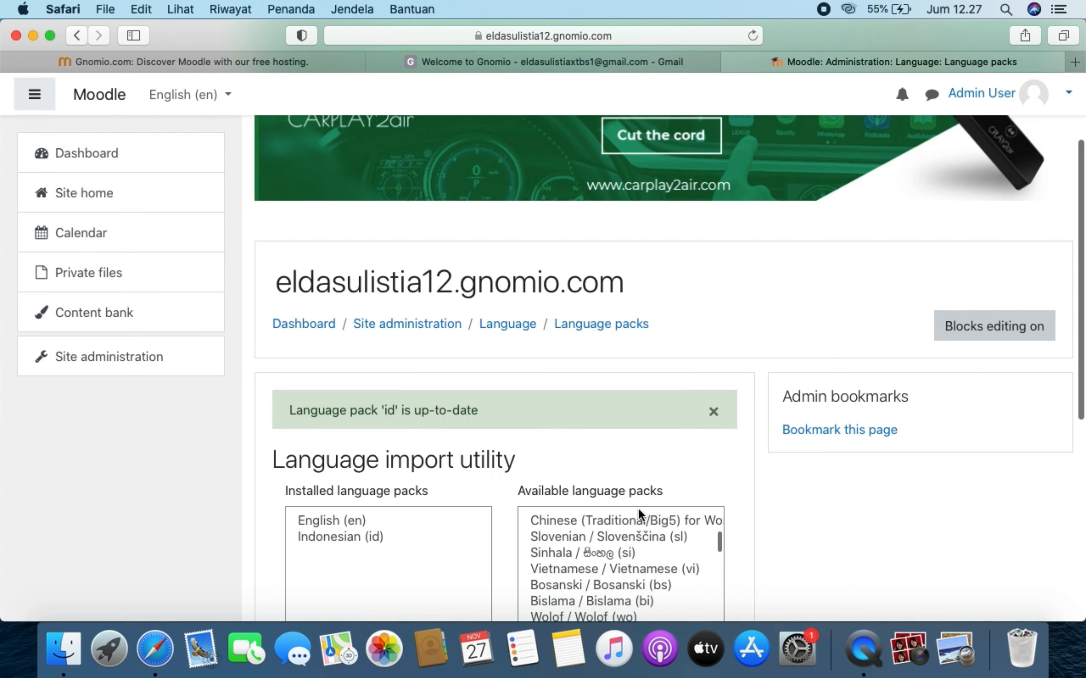
- Review the installed packs, now listing Indonesian (id) alongside English
scroll(638, 508, down, 3)
scroll(523, 487, down, 1)
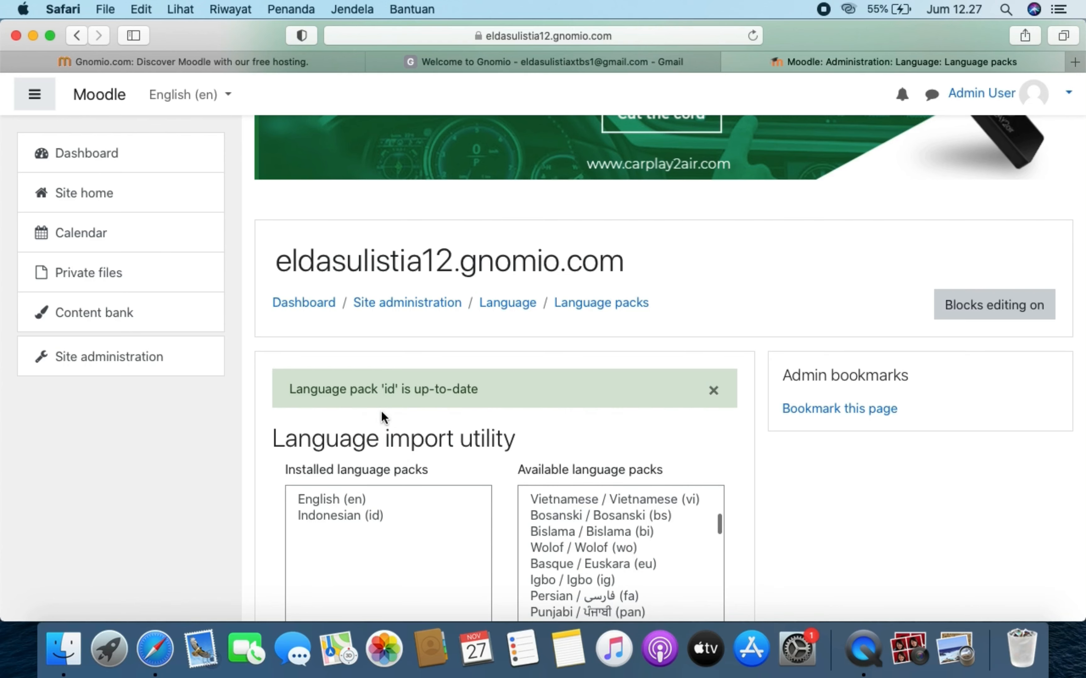
scroll(438, 496, down, 6)
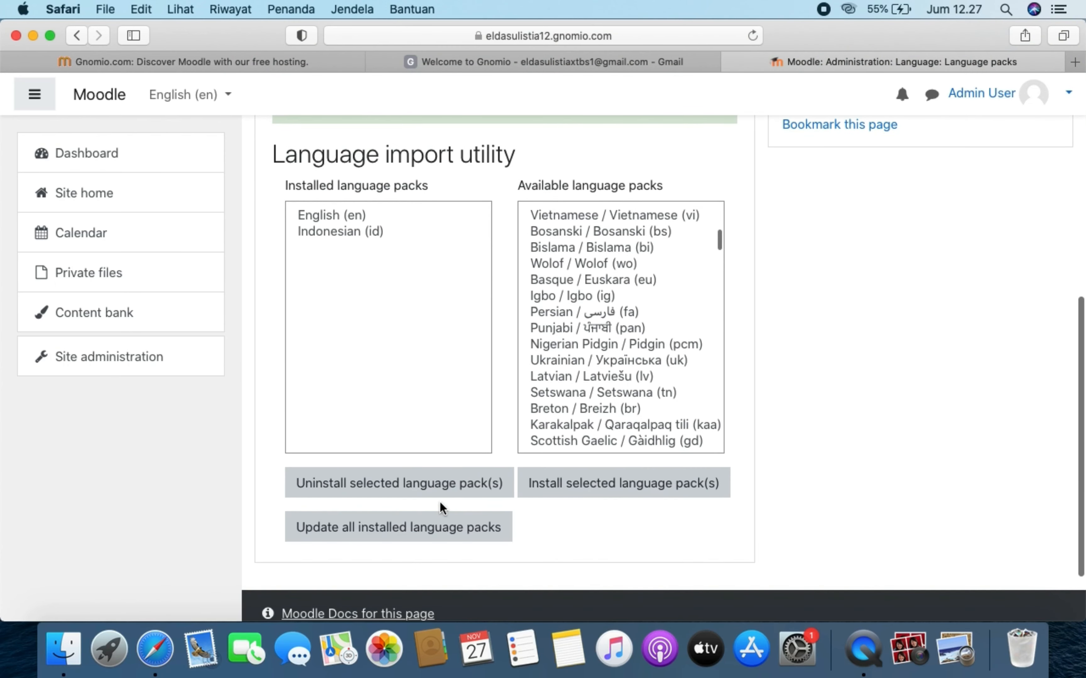
scroll(440, 501, up, 2)
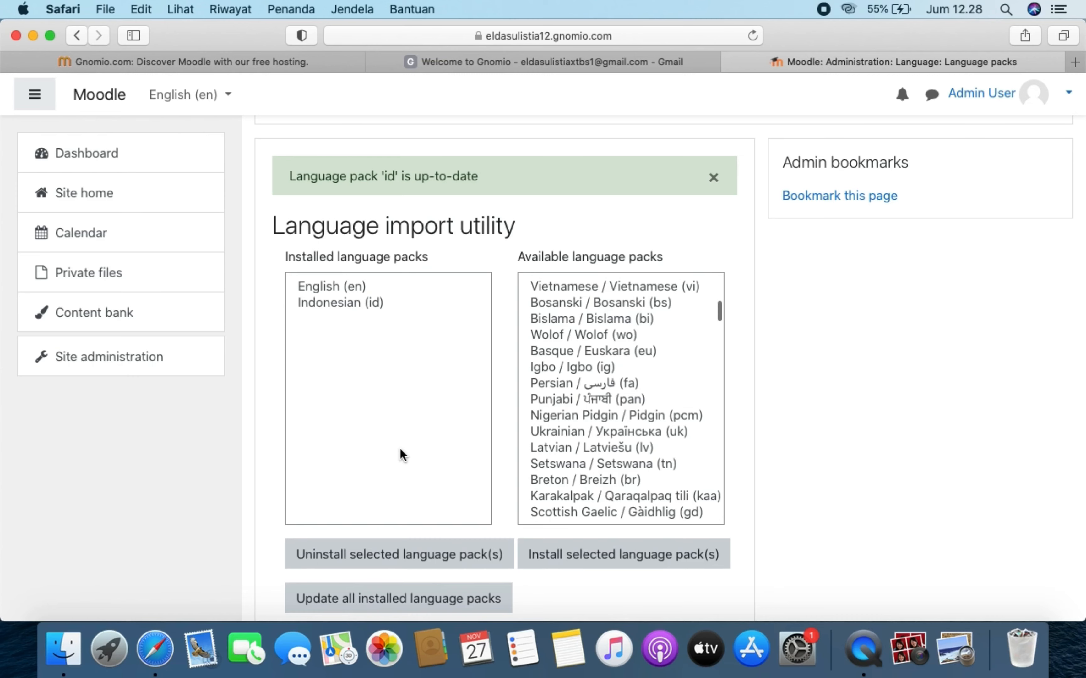
scroll(429, 485, down, 3)
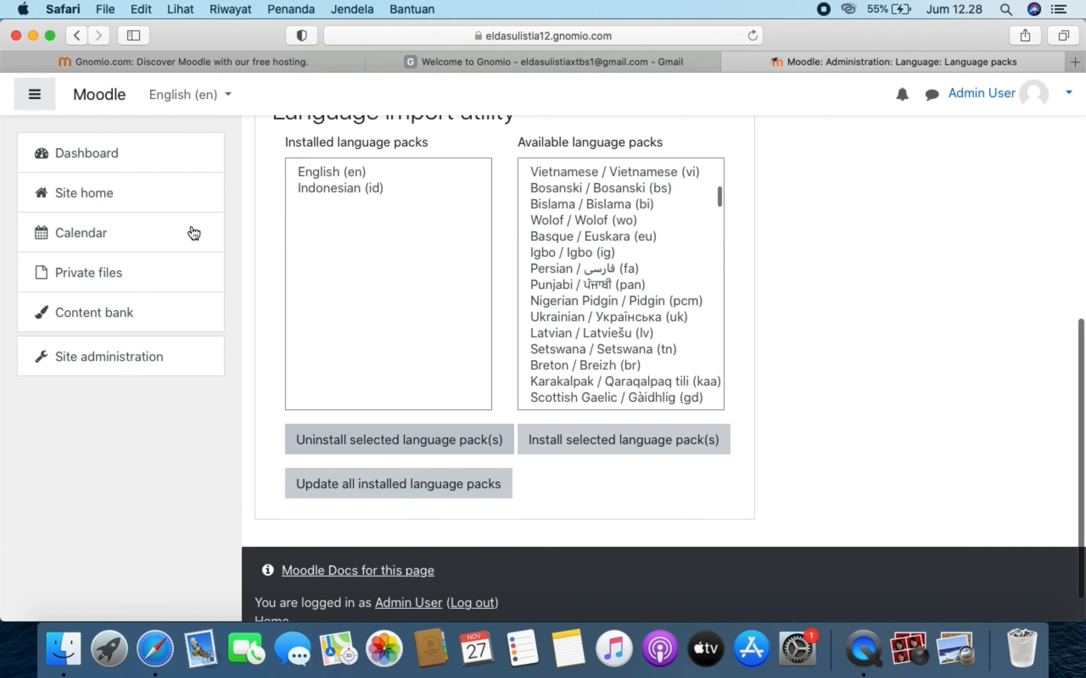
- From Site administration, search the admin settings for 'language'
click(126, 358)
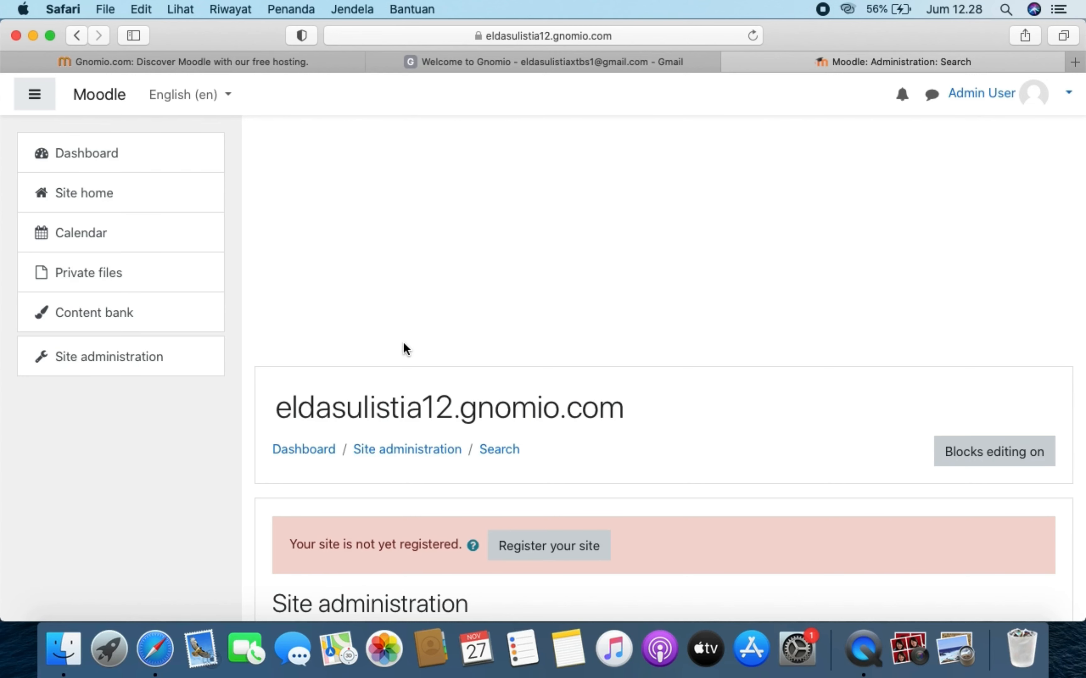
scroll(403, 348, down, 6)
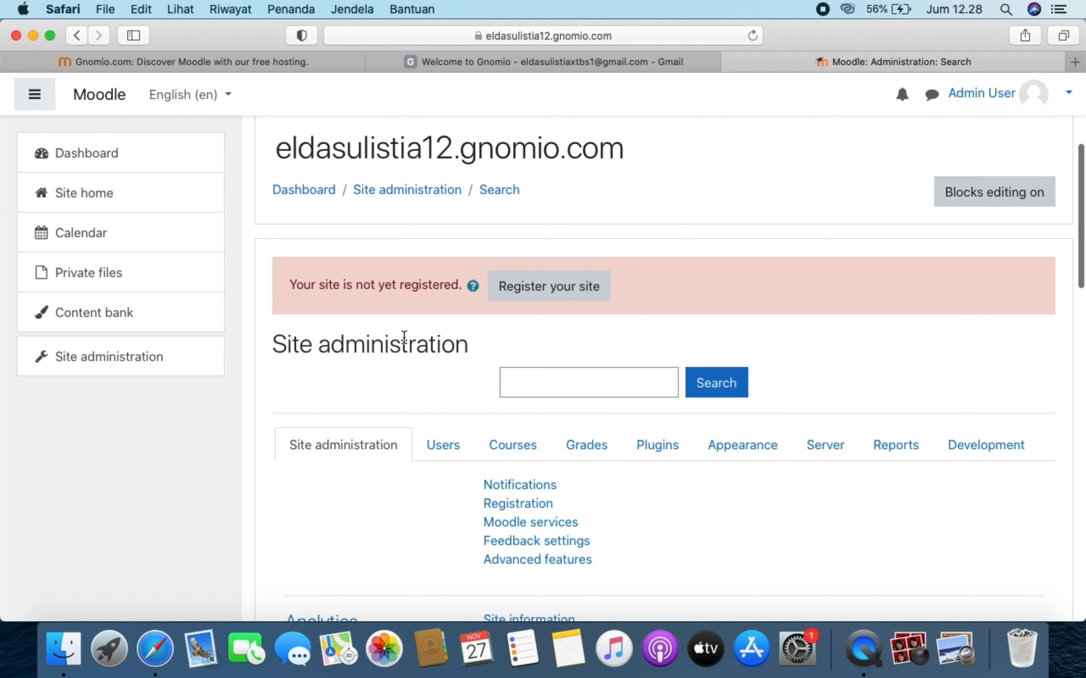
click(642, 382)
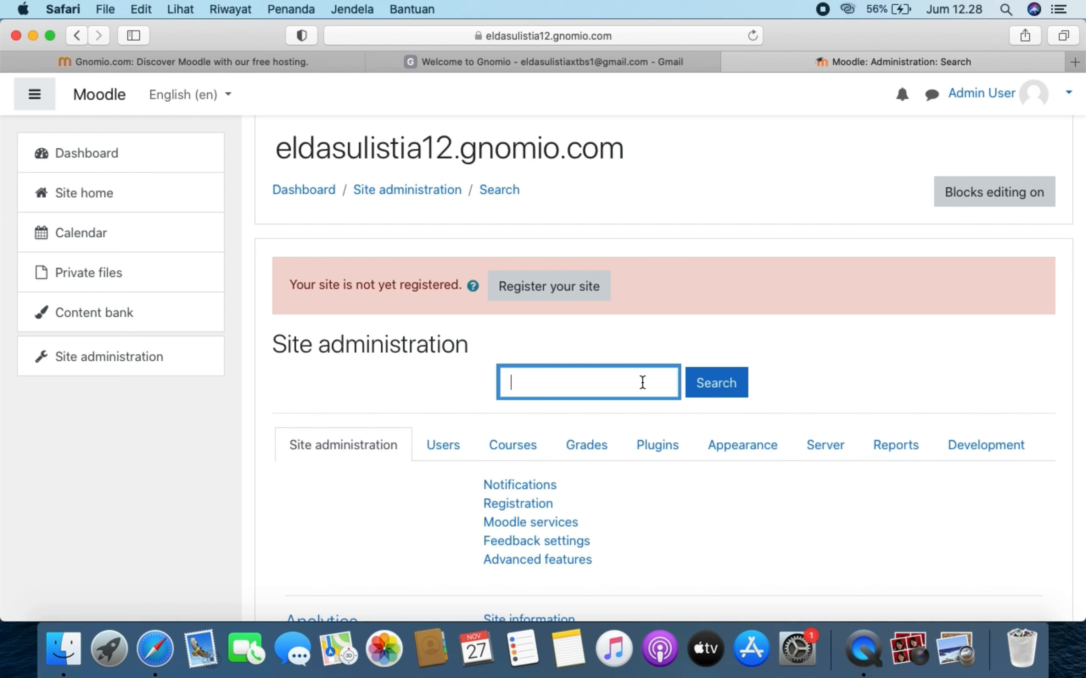
text(language)
click(725, 394)
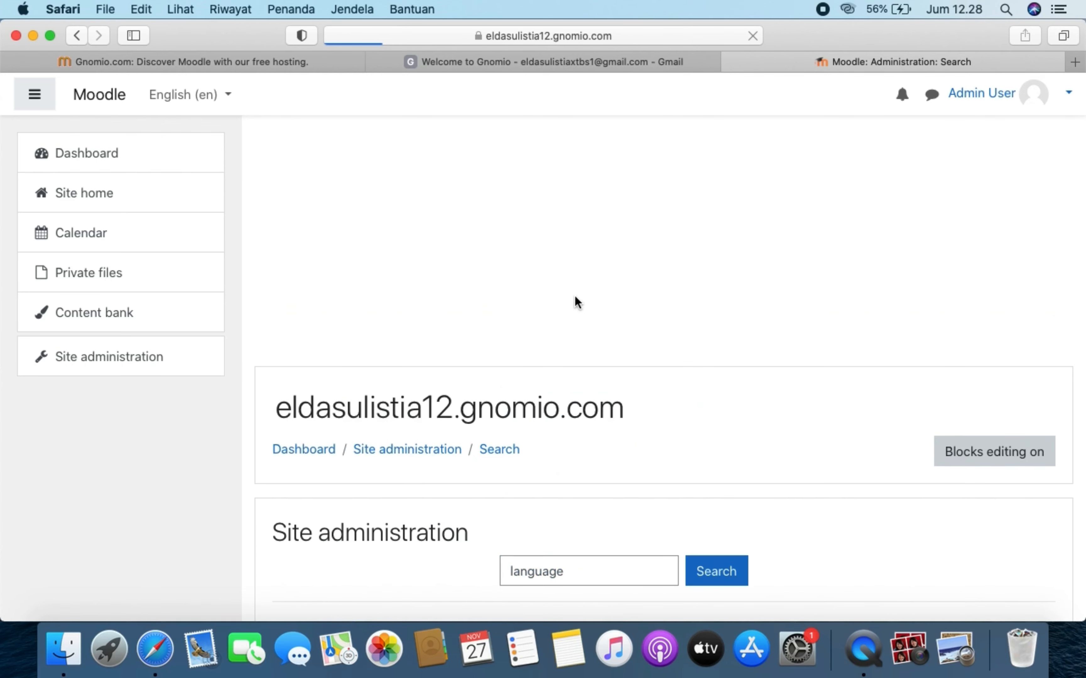
scroll(562, 513, down, 7)
scroll(561, 512, down, 1)
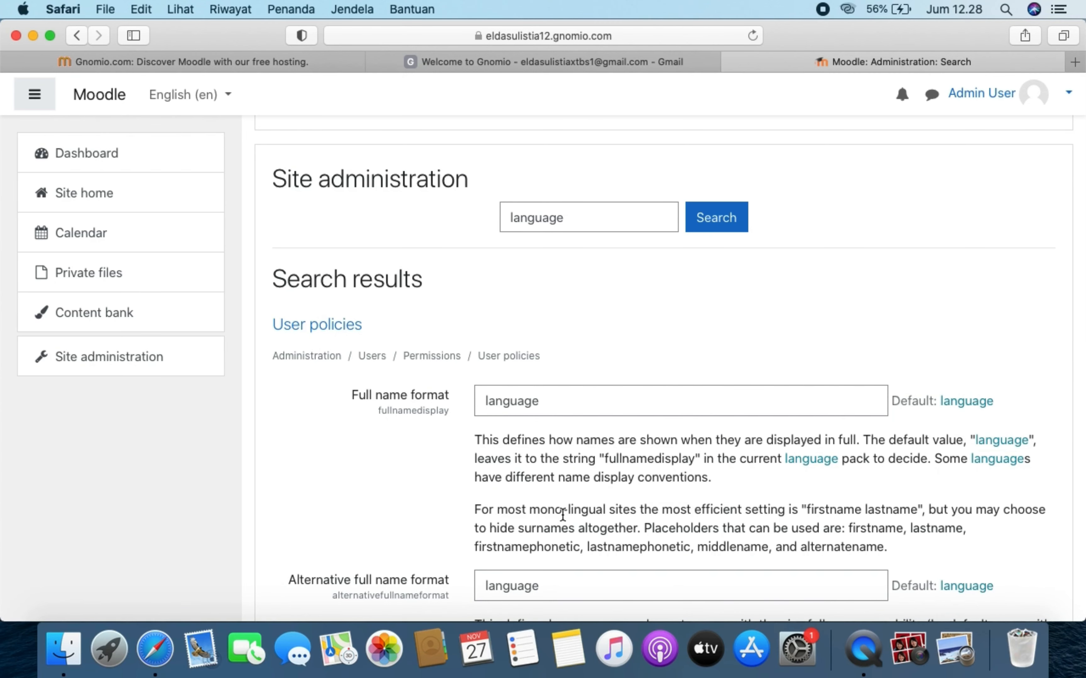
- Set the site default language to Indonesian
scroll(563, 515, down, 12)
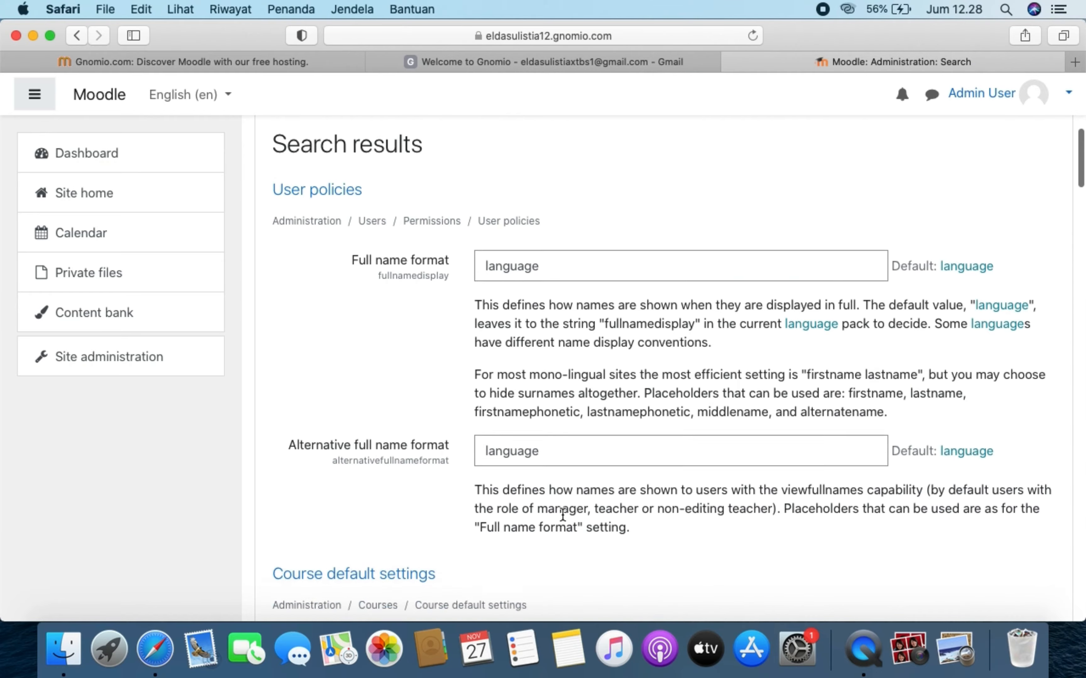
scroll(562, 514, down, 15)
scroll(562, 514, up, 20)
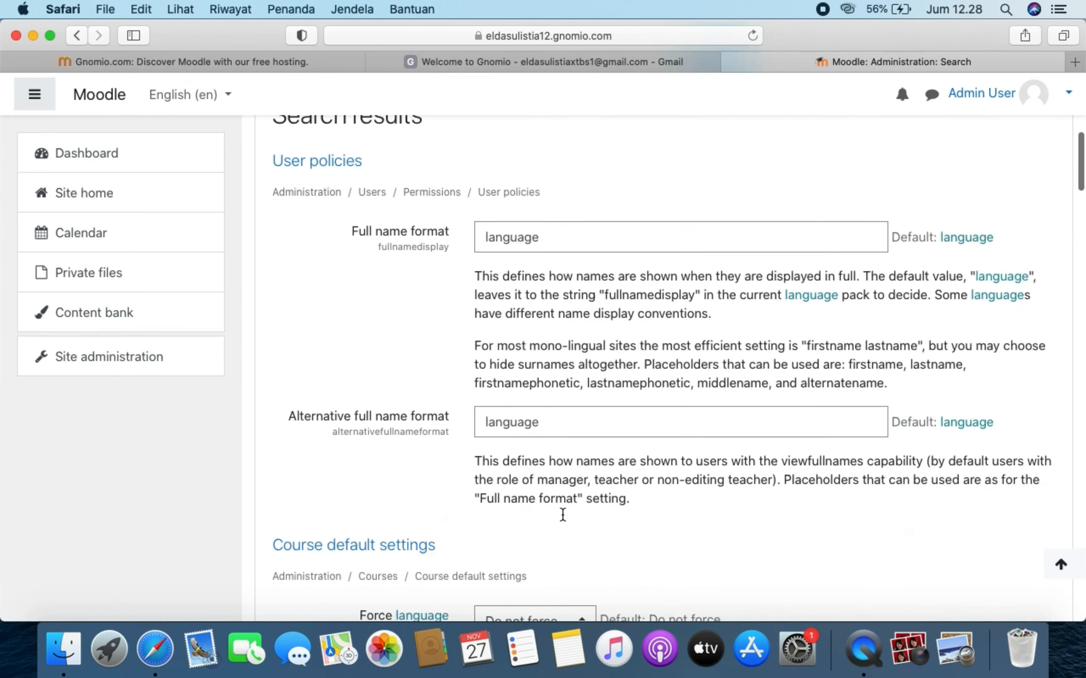
scroll(563, 514, down, 20)
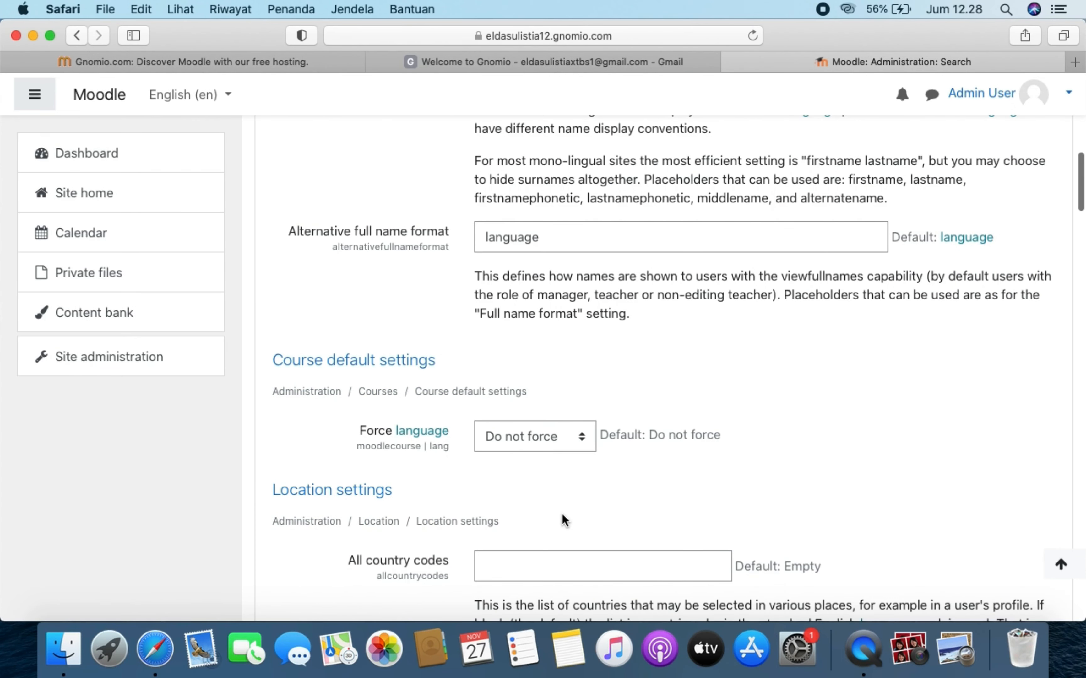
scroll(698, 468, down, 7)
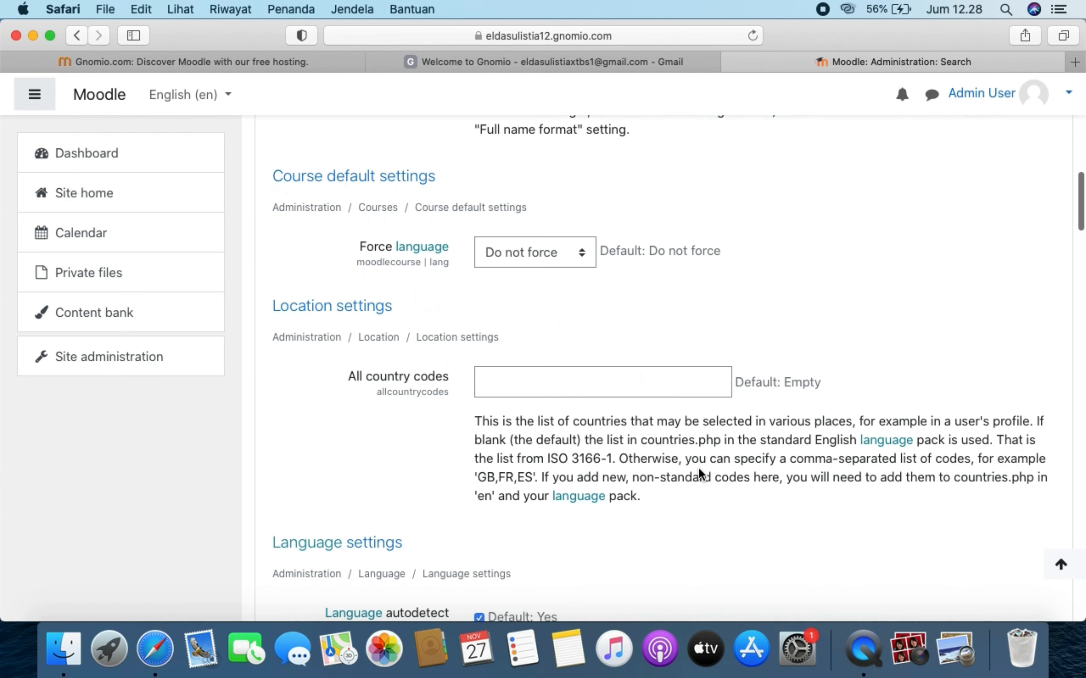
scroll(699, 469, down, 4)
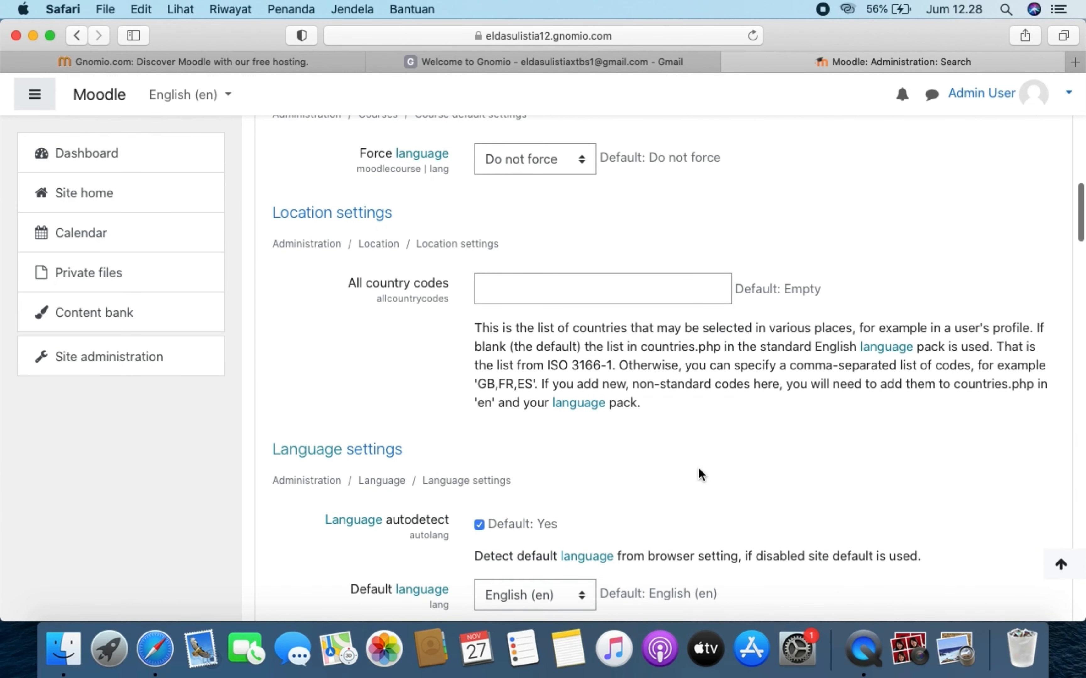
scroll(617, 506, down, 9)
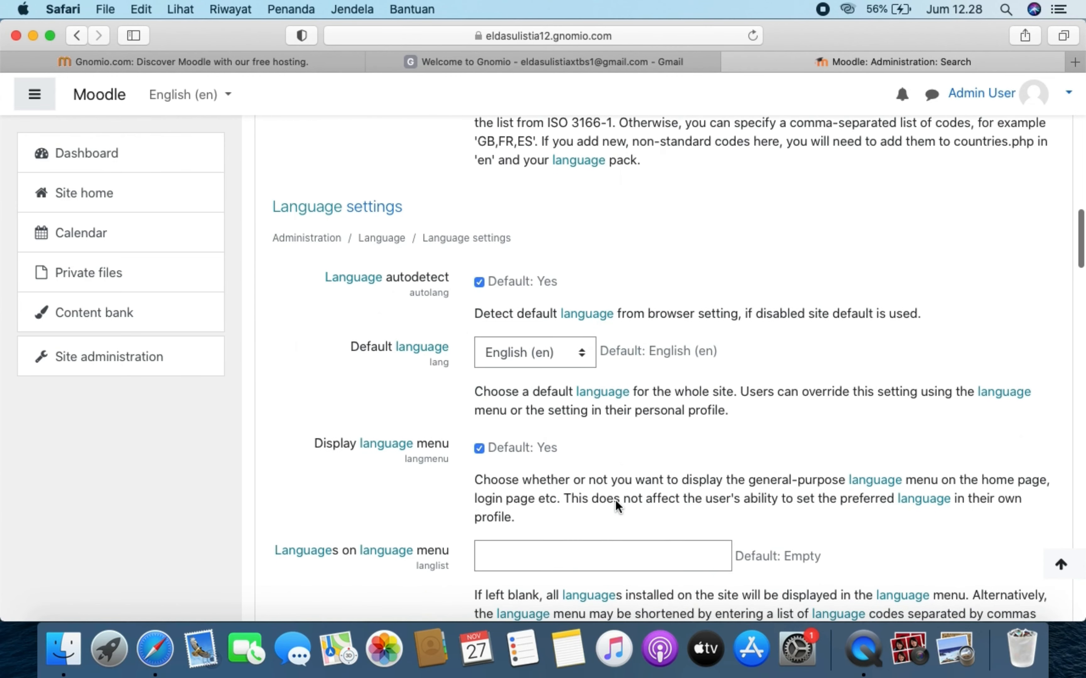
click(582, 361)
click(564, 371)
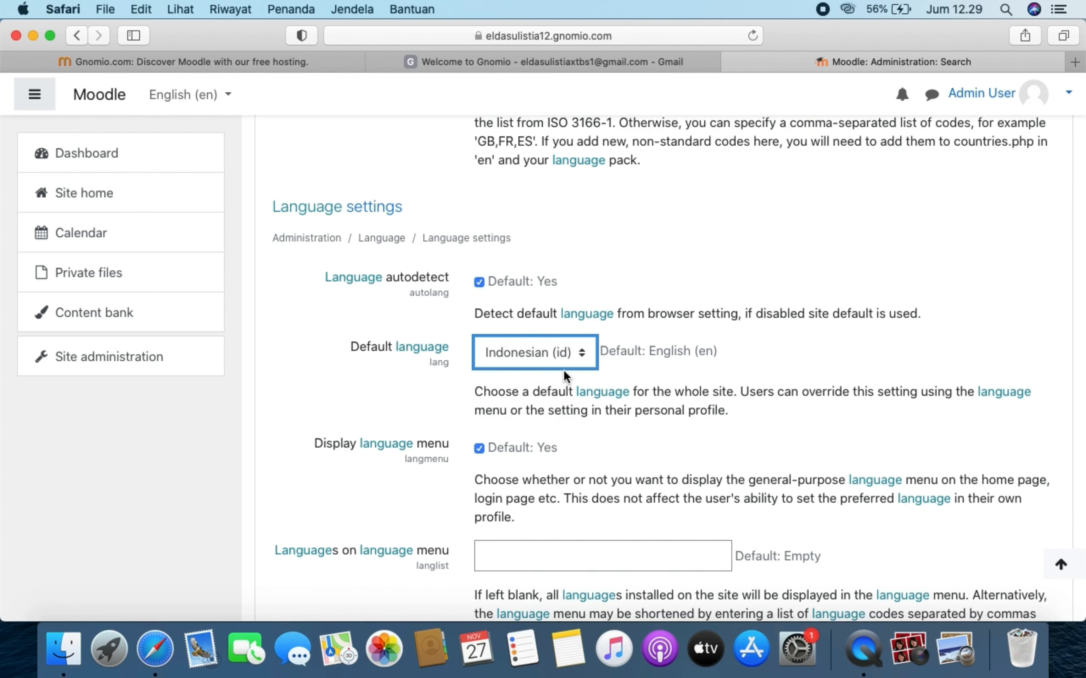
- Force the course language to Indonesian (id)
scroll(564, 371, down, 7)
scroll(564, 372, down, 5)
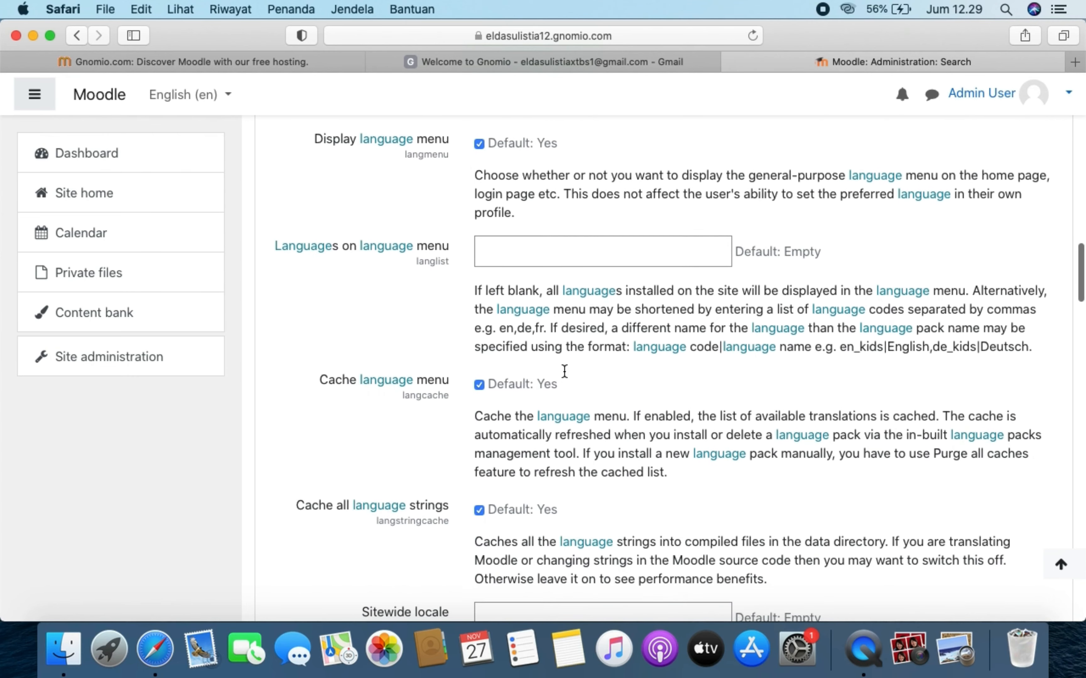
scroll(564, 373, down, 15)
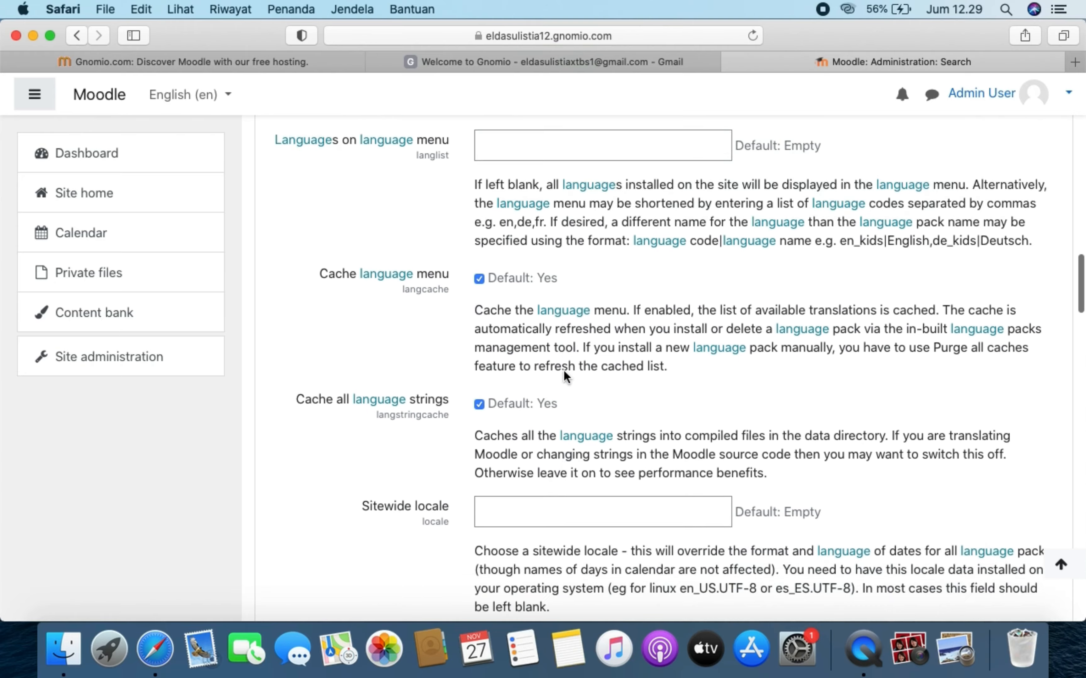
scroll(564, 376, down, 6)
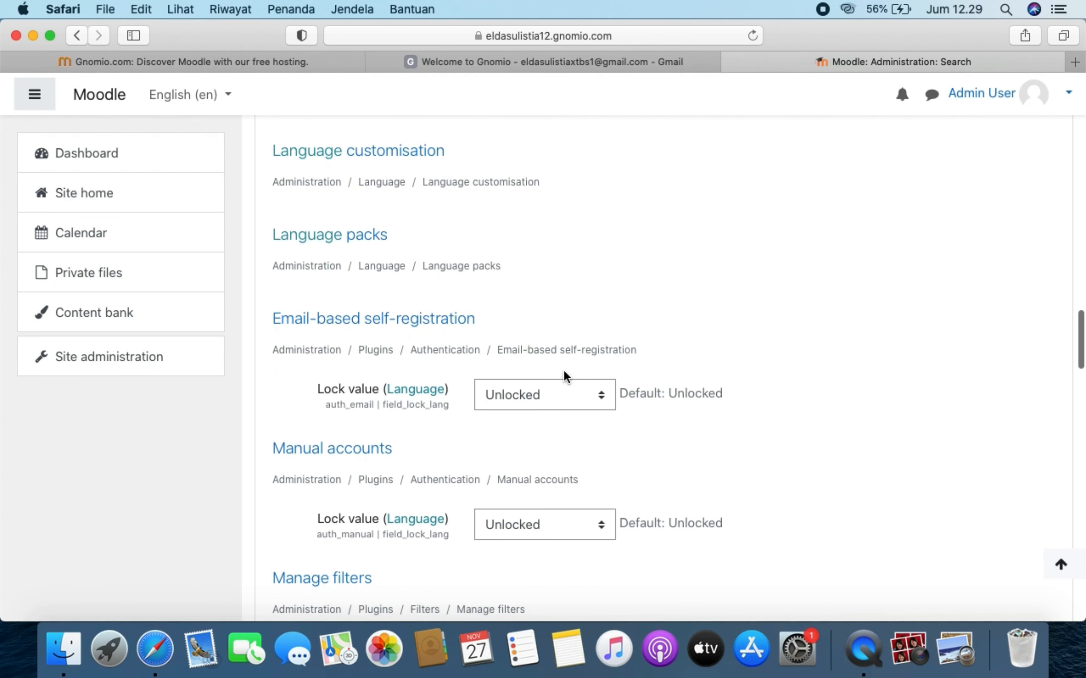
scroll(565, 374, down, 16)
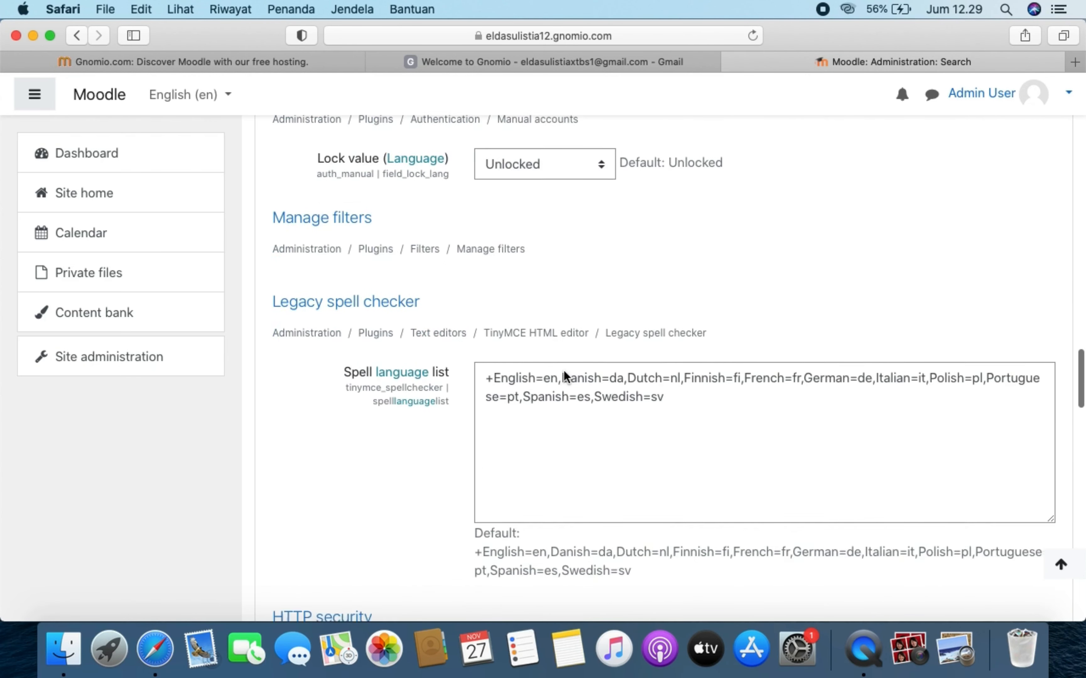
scroll(564, 372, down, 10)
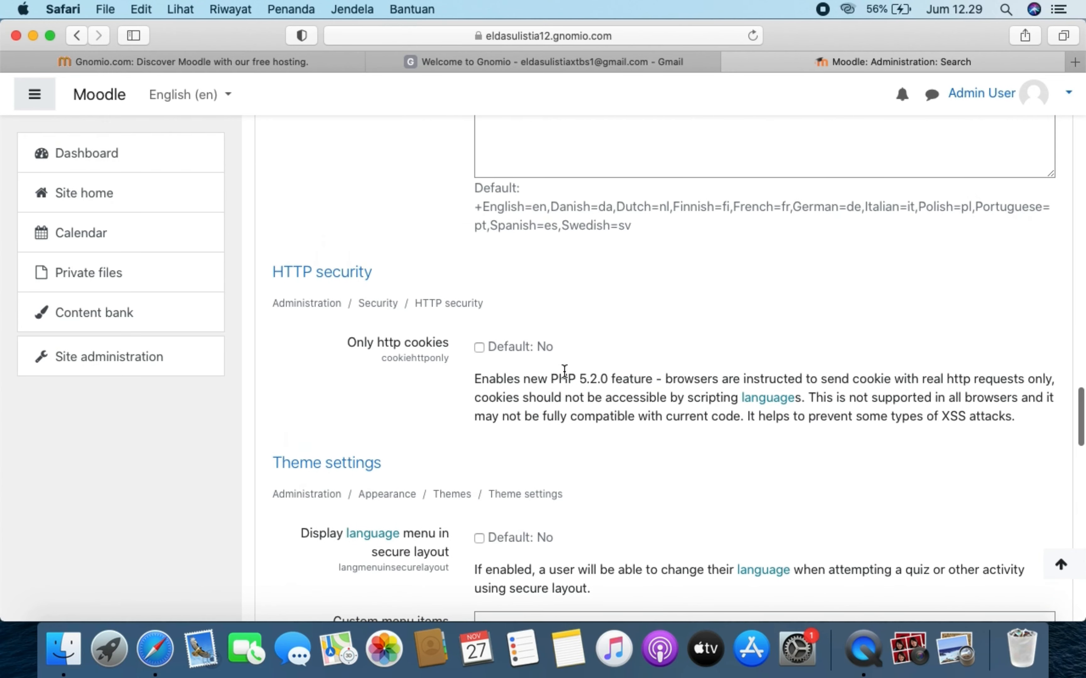
scroll(564, 371, up, 20)
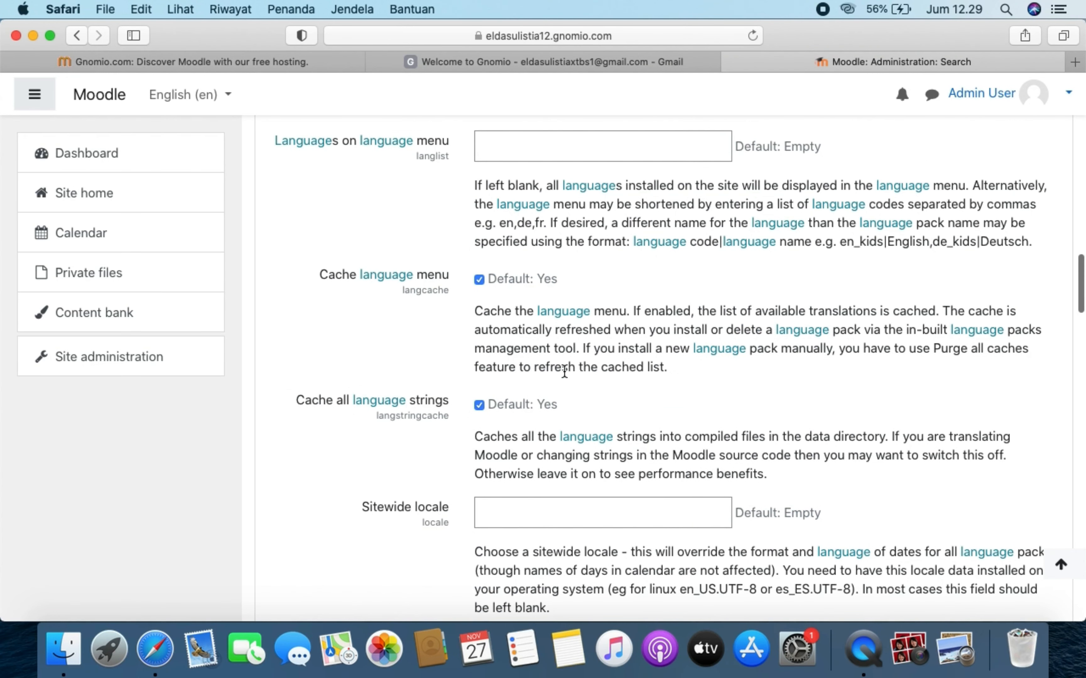
scroll(564, 371, up, 1)
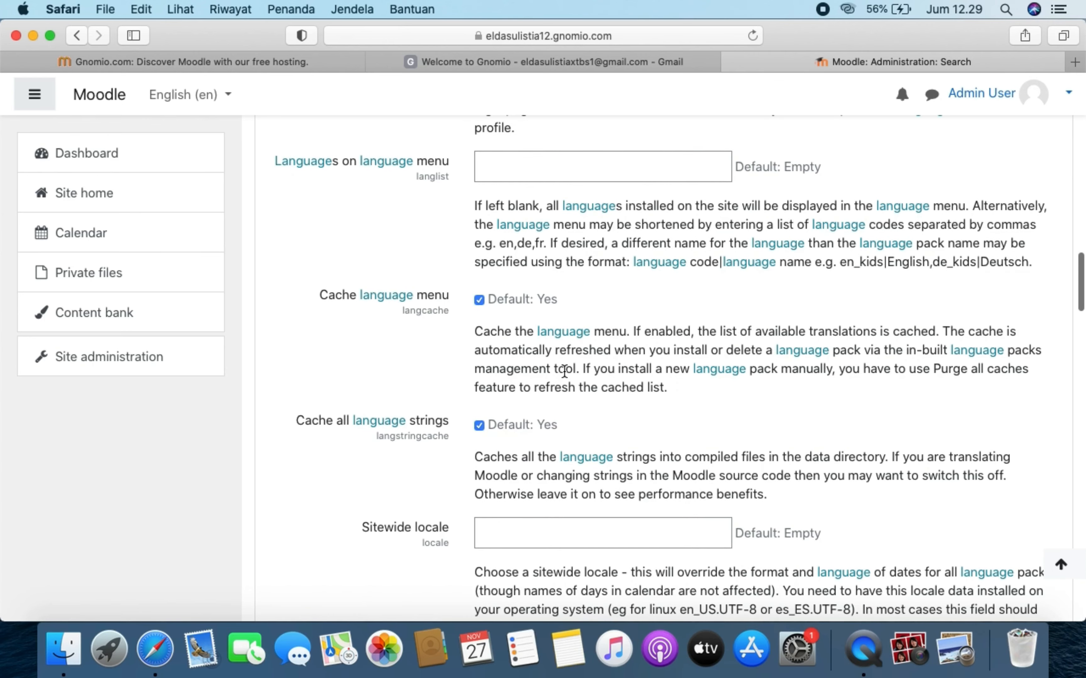
scroll(565, 371, up, 15)
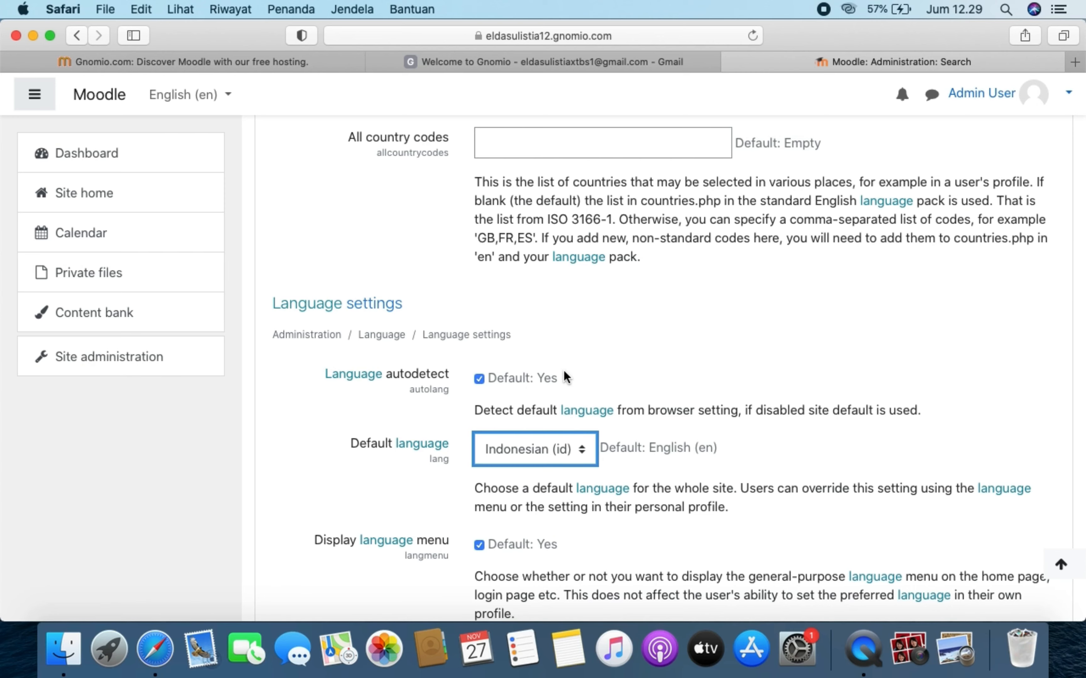
scroll(564, 376, up, 12)
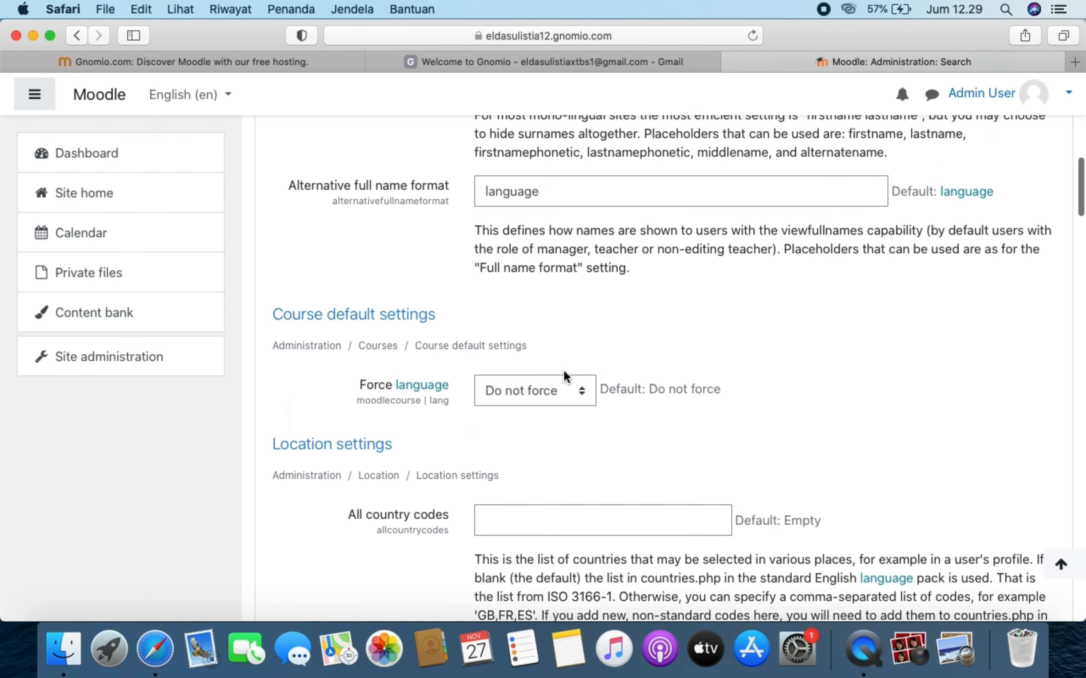
click(575, 397)
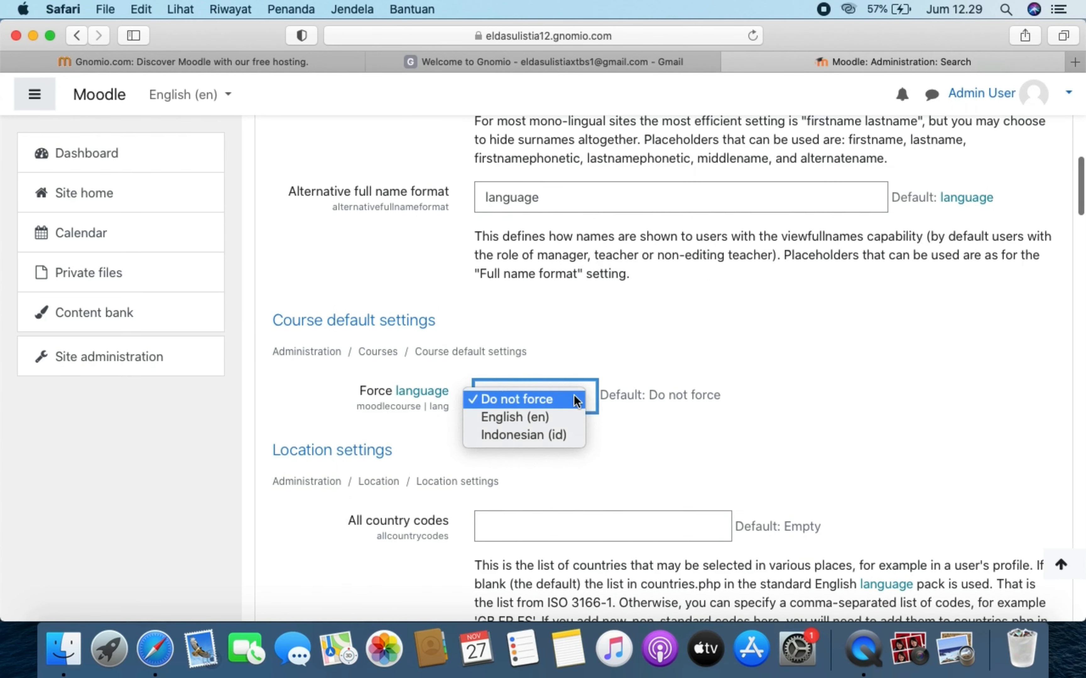
click(562, 434)
- Keep the self-registration language lock value at Unlocked
scroll(564, 439, up, 3)
scroll(563, 438, down, 16)
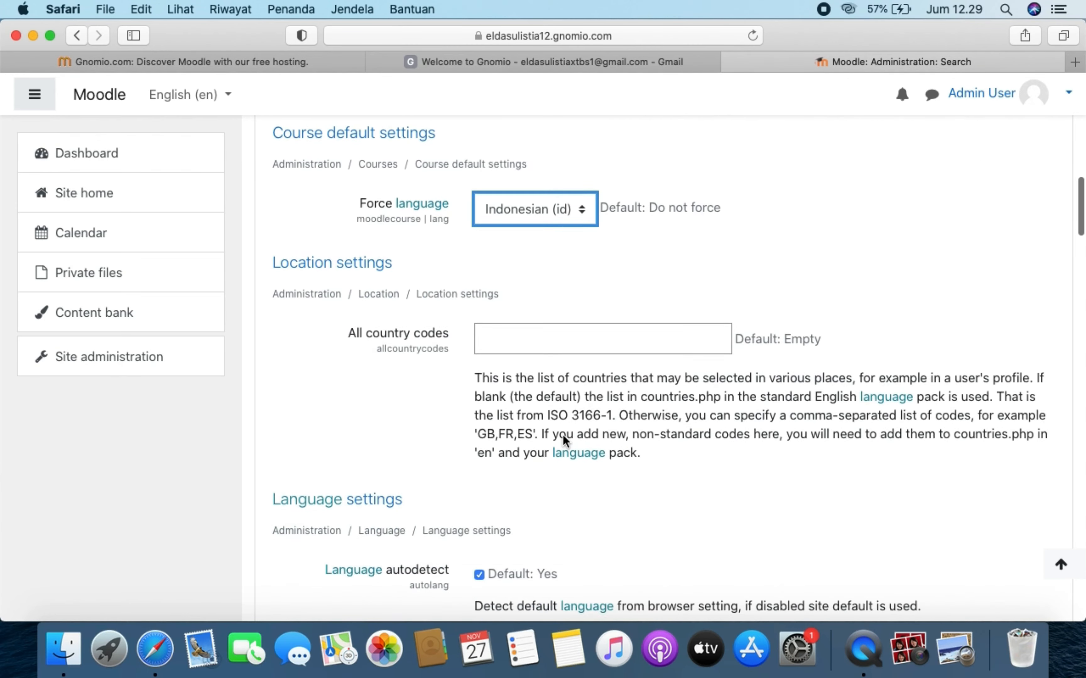
scroll(564, 438, down, 20)
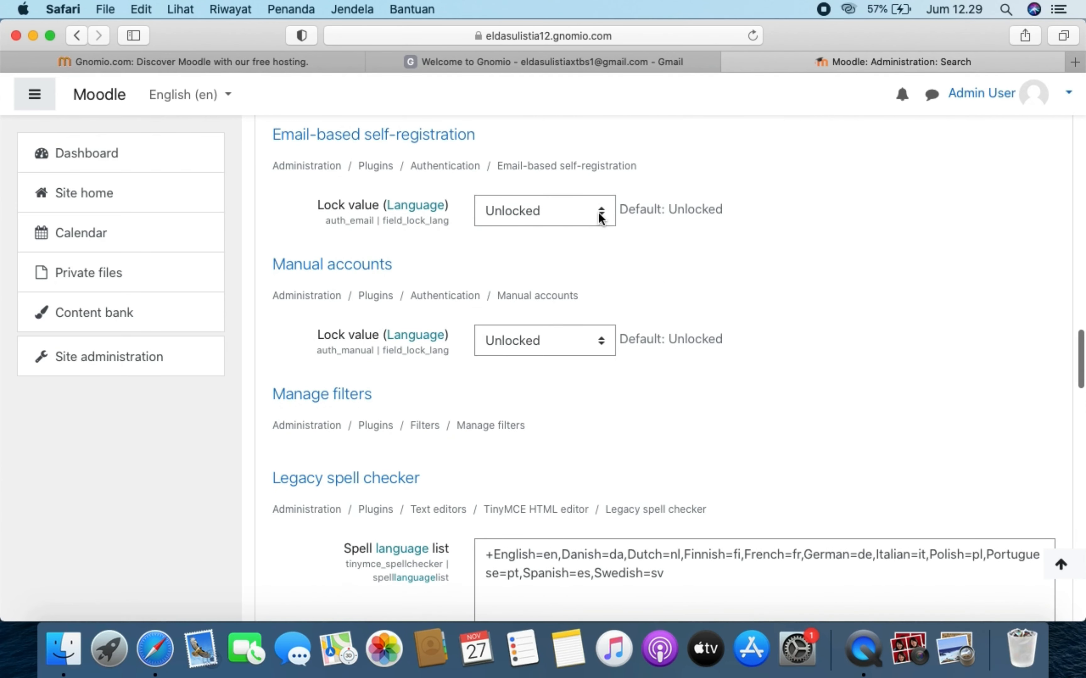
click(600, 218)
click(599, 215)
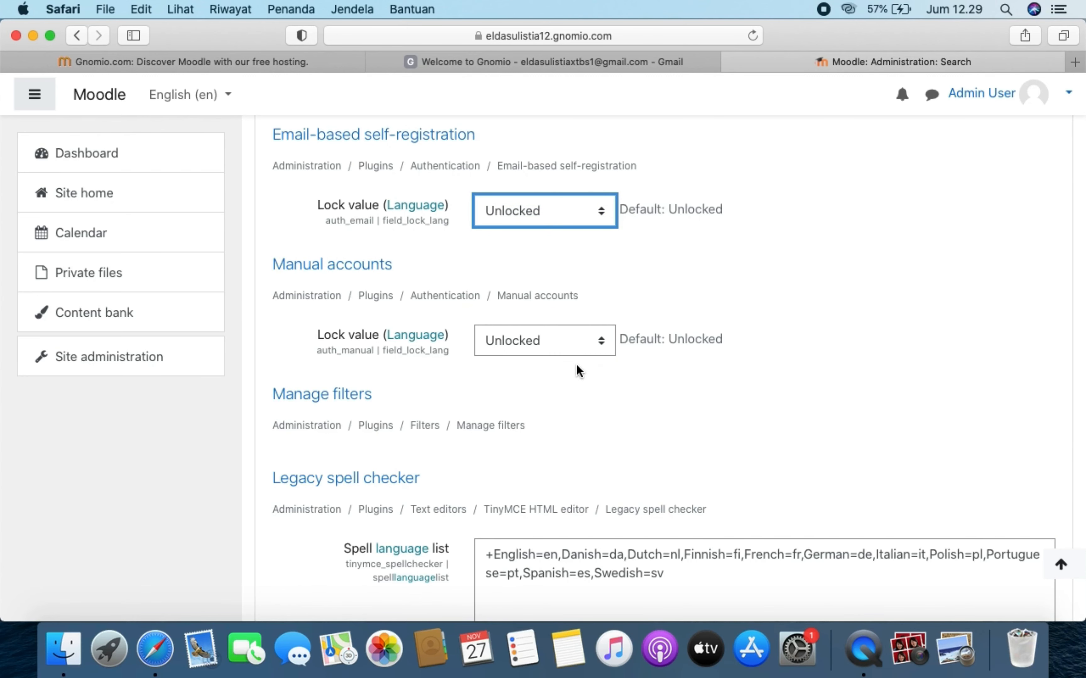
- Set Language for docs to Indonesian (id) and save the language settings
scroll(576, 364, down, 15)
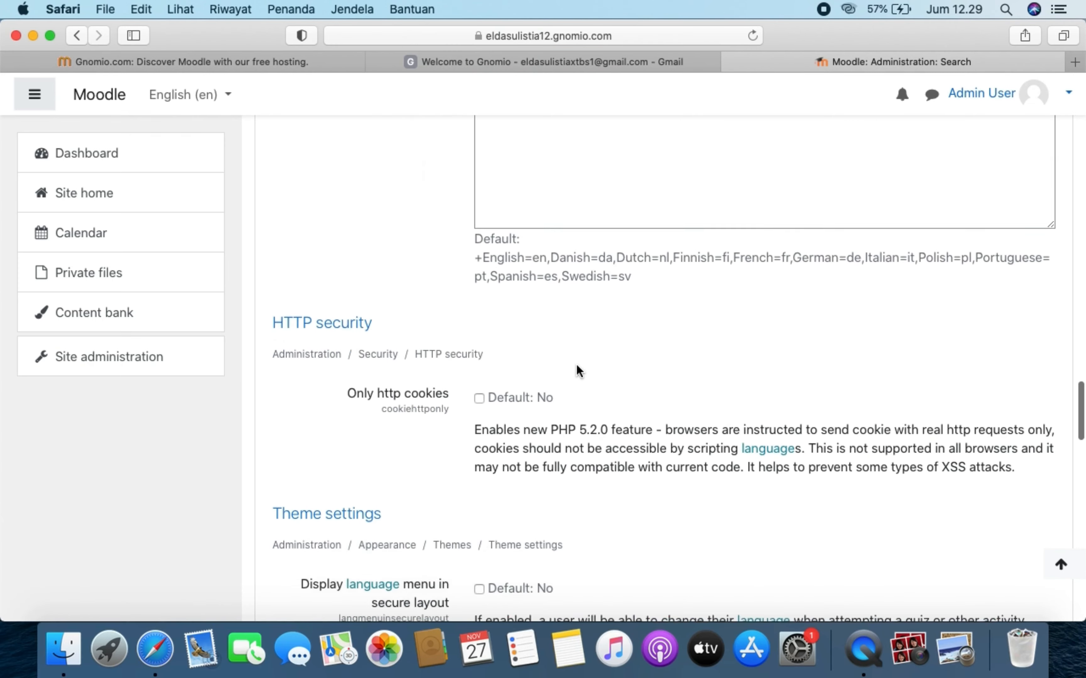
scroll(576, 364, down, 5)
scroll(576, 365, down, 8)
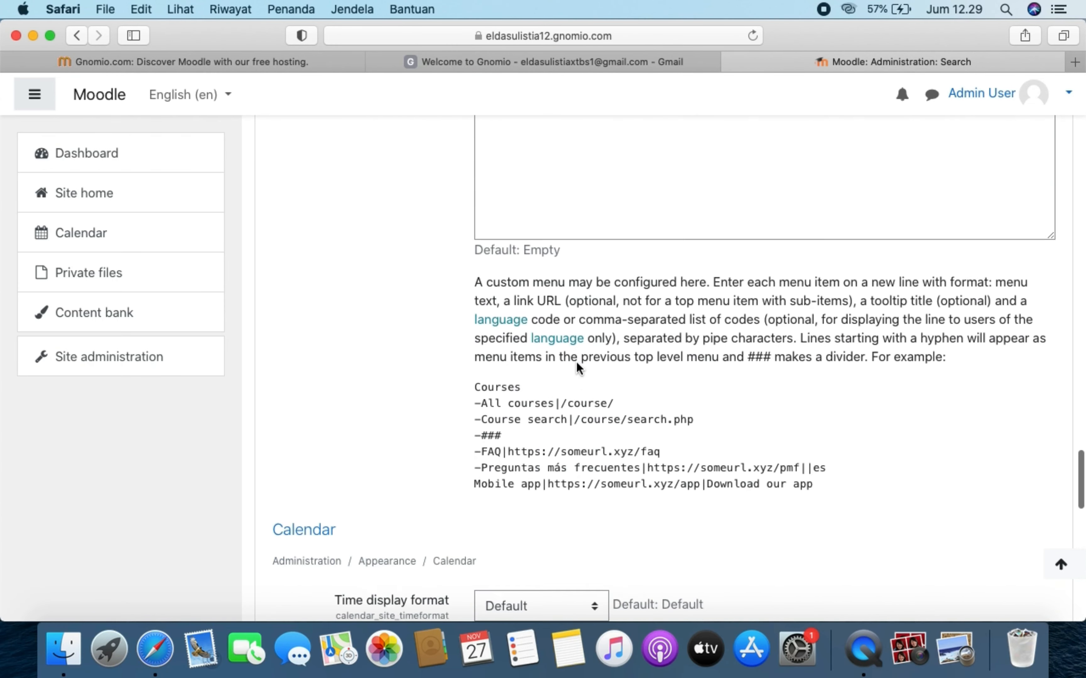
scroll(576, 361, down, 15)
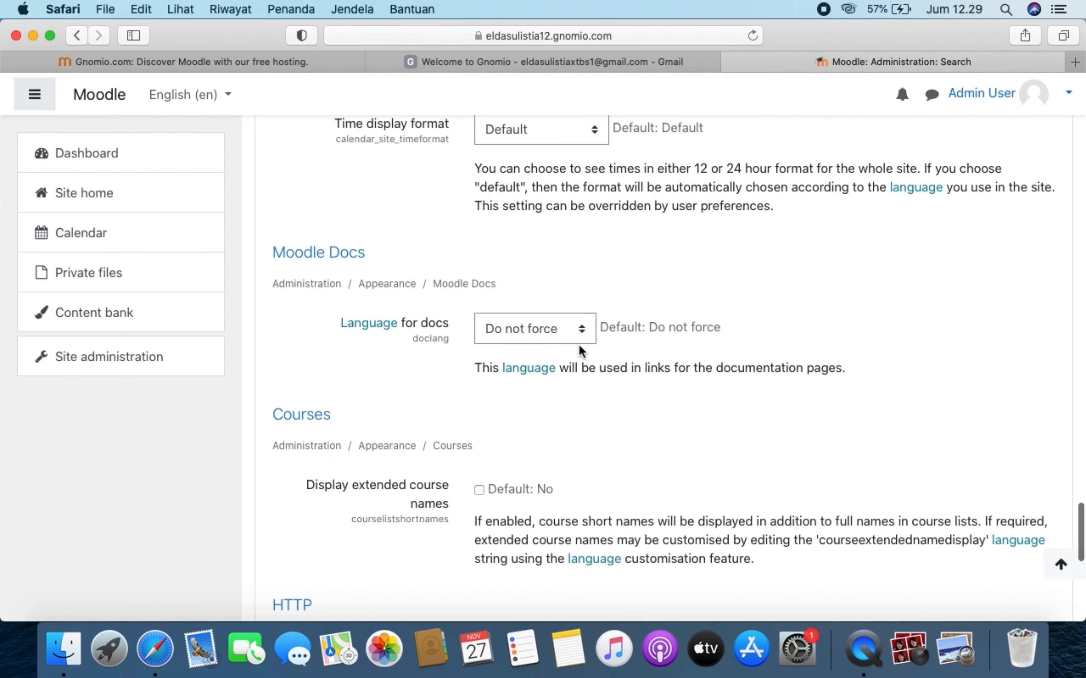
click(583, 326)
click(572, 369)
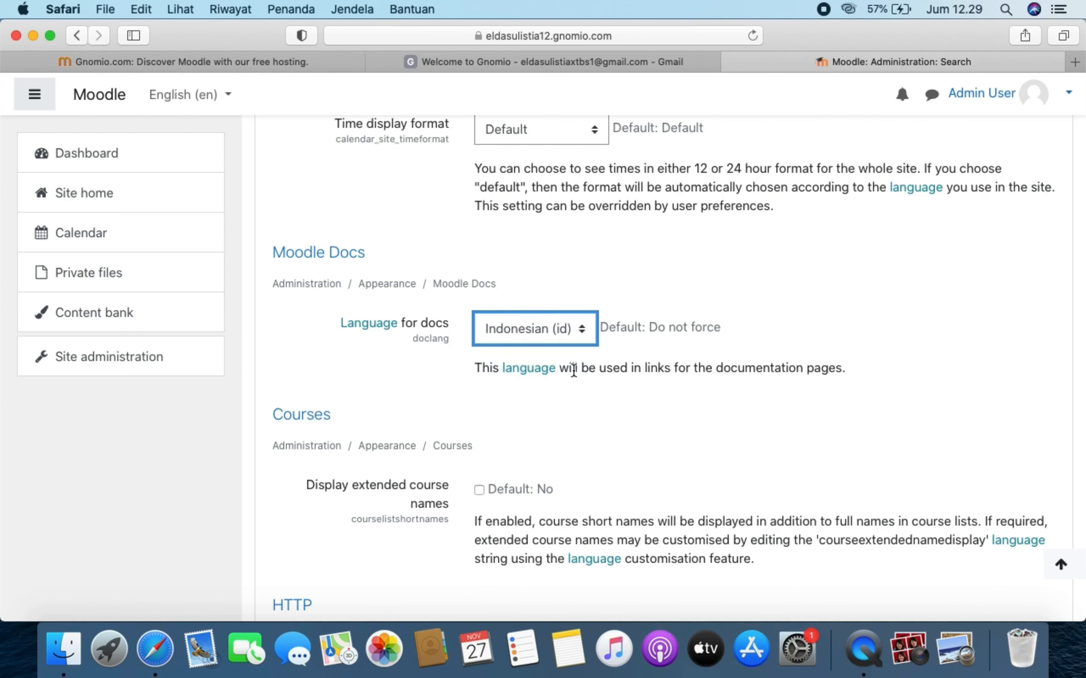
scroll(574, 371, down, 6)
scroll(574, 370, down, 10)
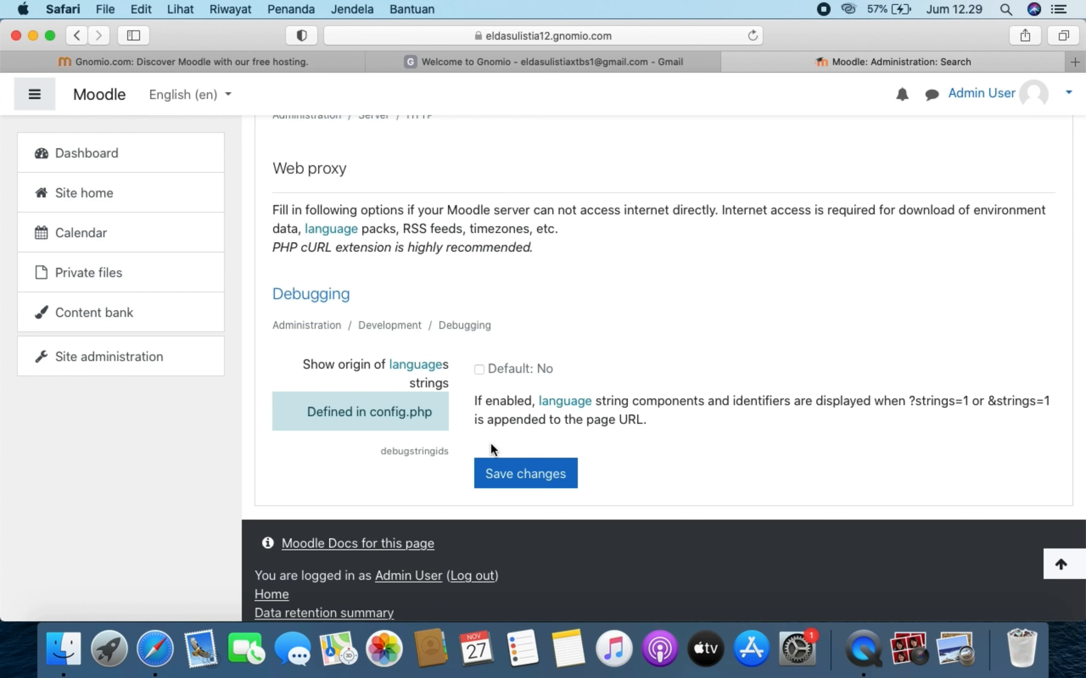
click(546, 474)
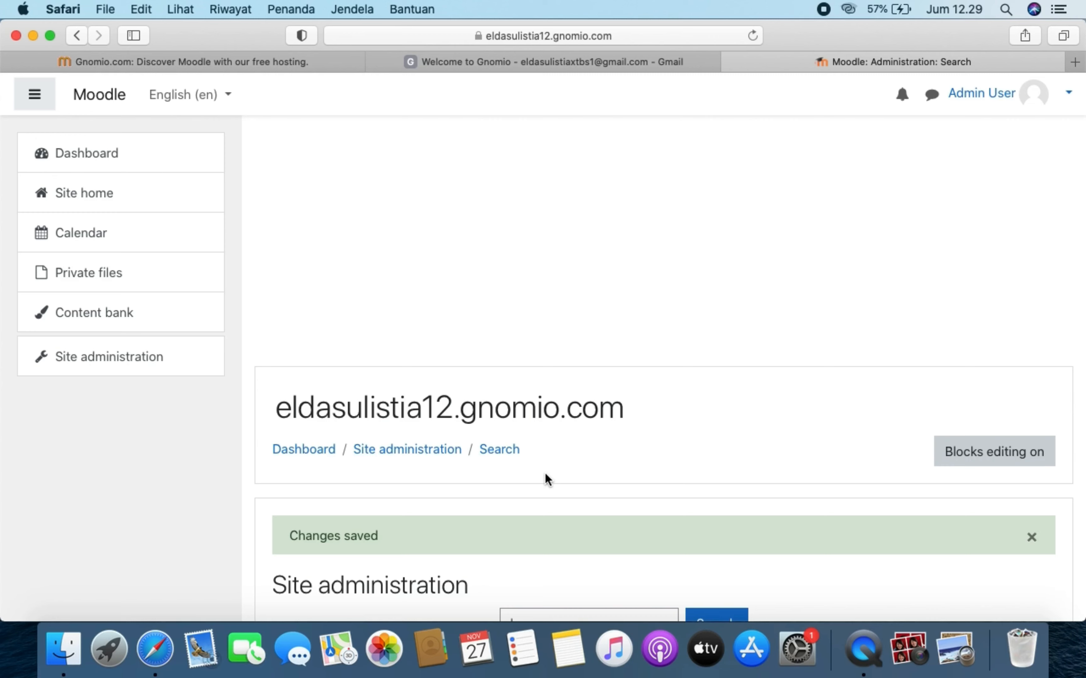
- Log out of the administrator account from the Admin User menu
click(207, 96)
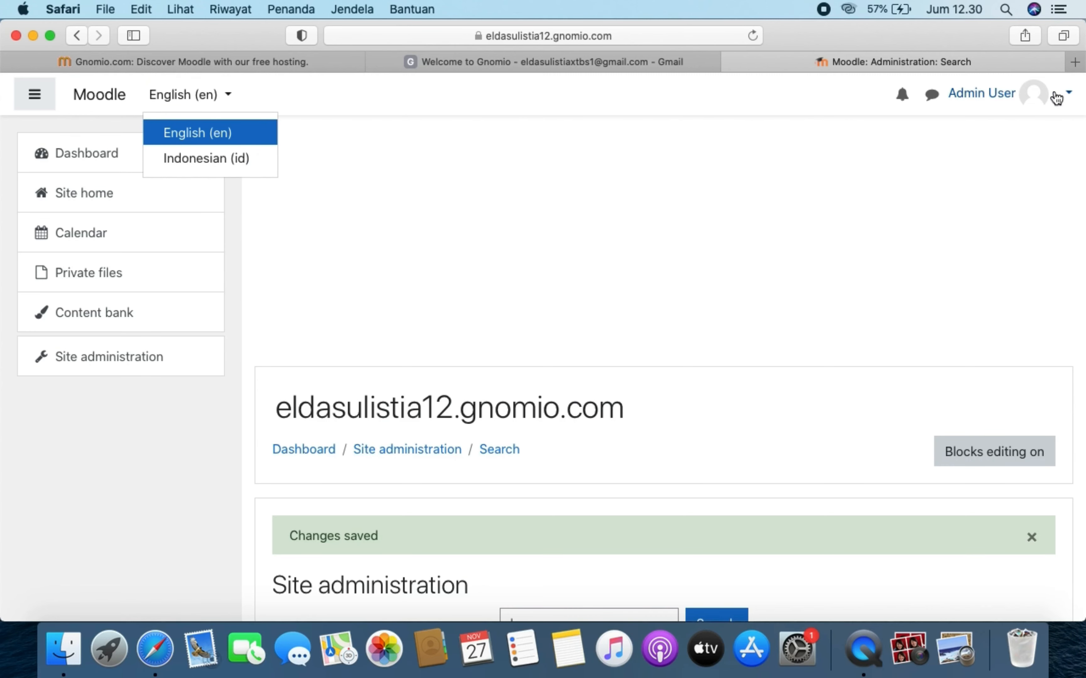
click(1067, 95)
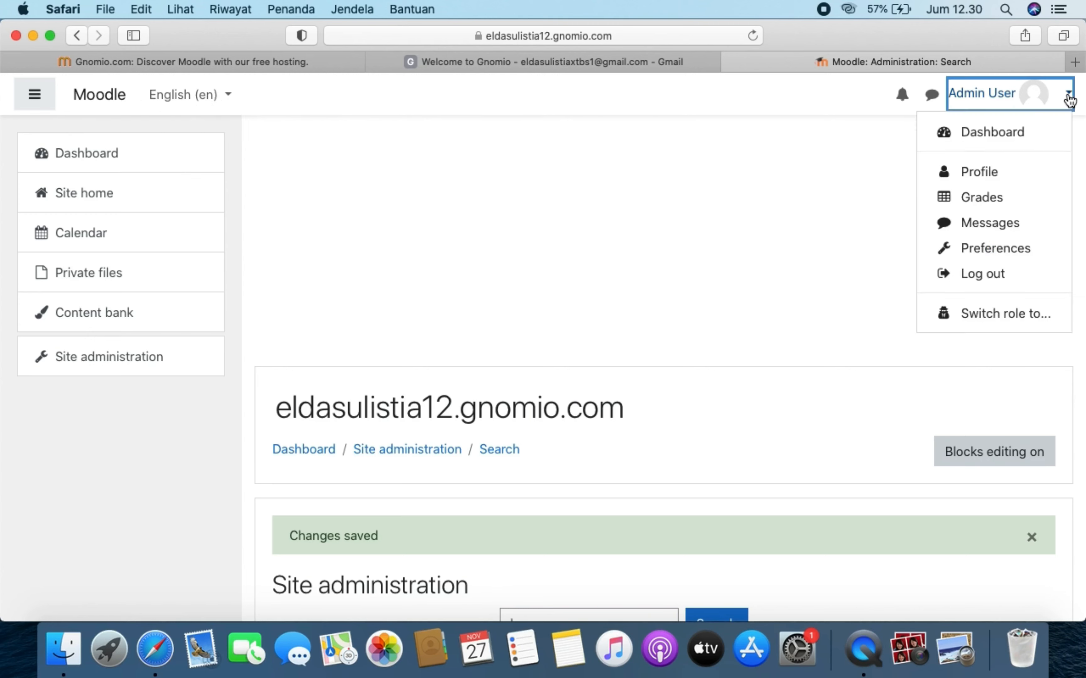
click(1006, 275)
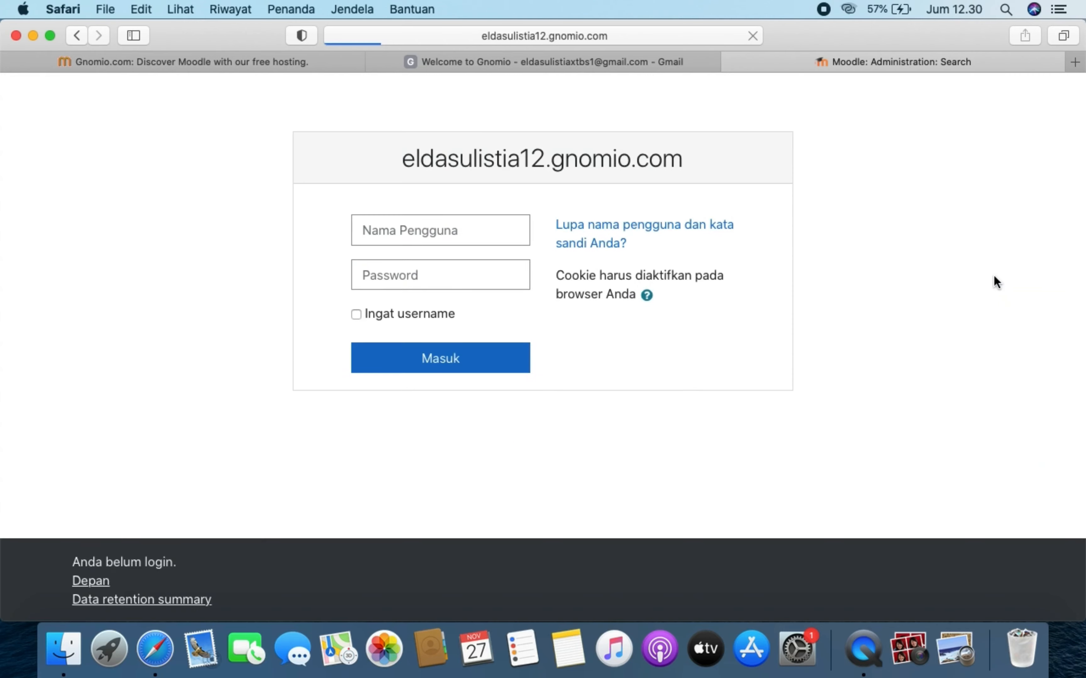
- Sign back in with username 'admin' and the account password
click(445, 222)
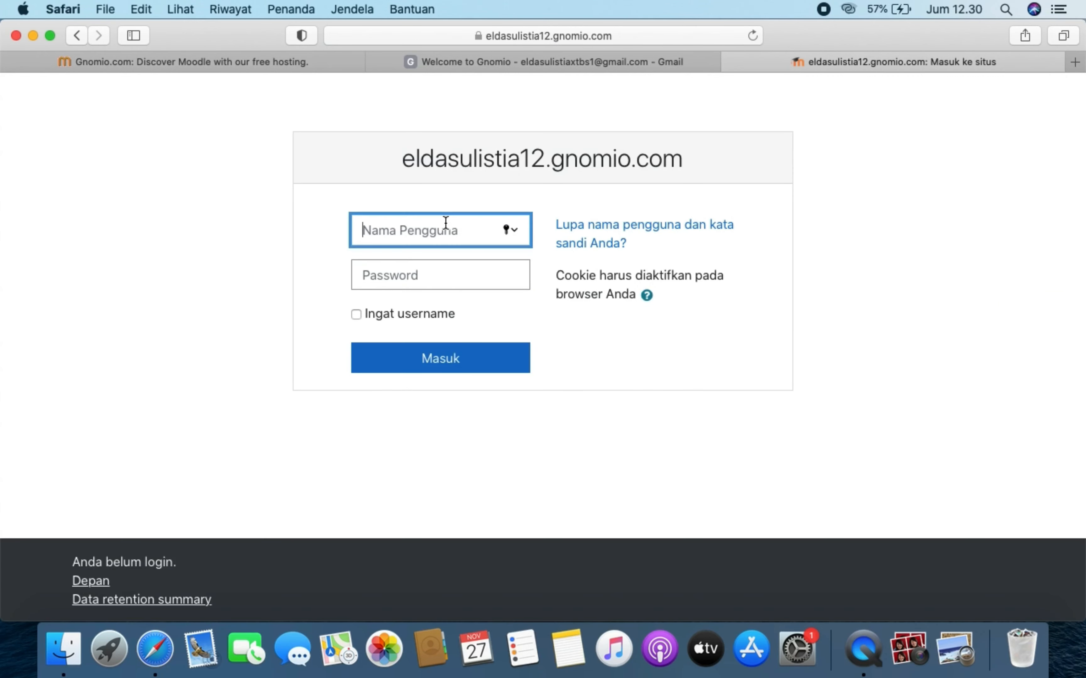
text(admin)
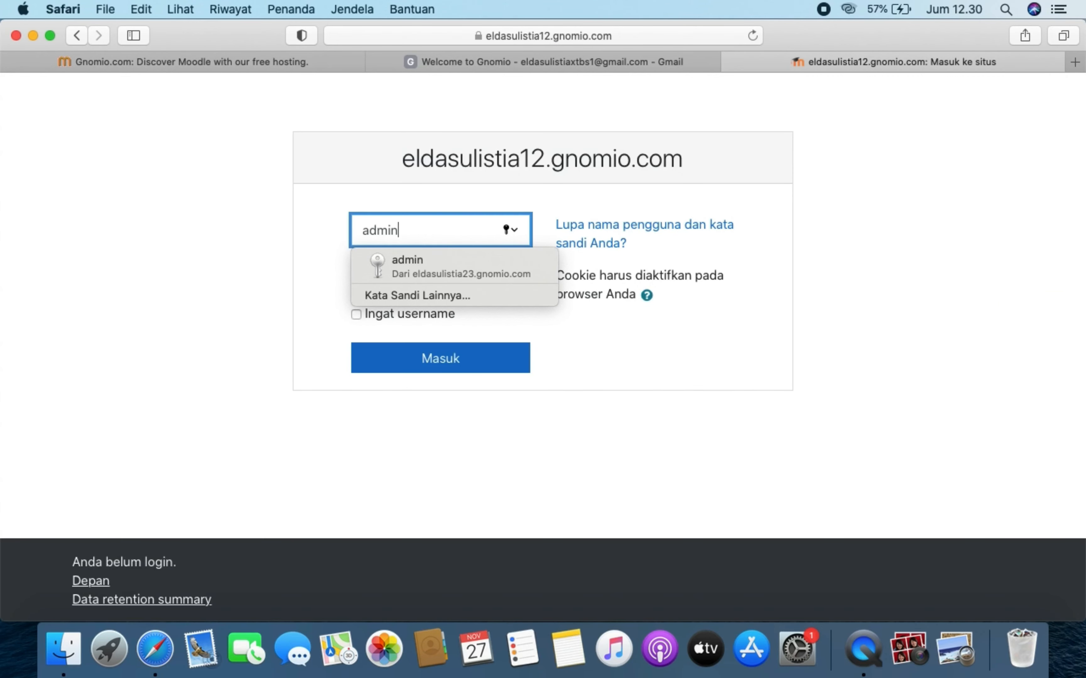
click(318, 272)
click(408, 275)
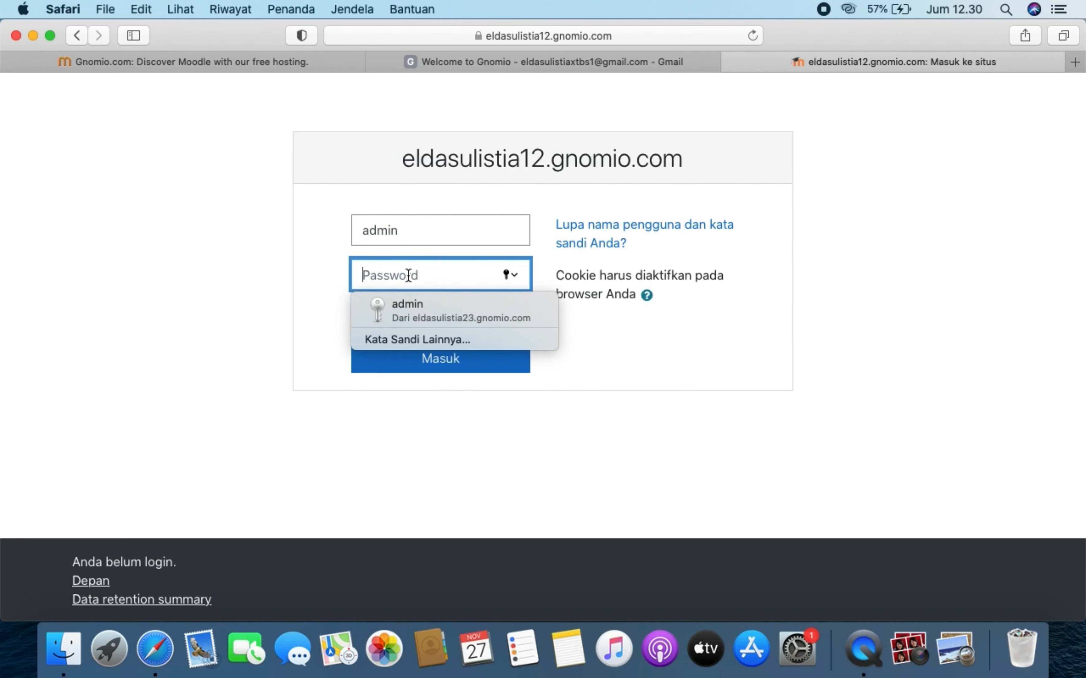
key(super+v)
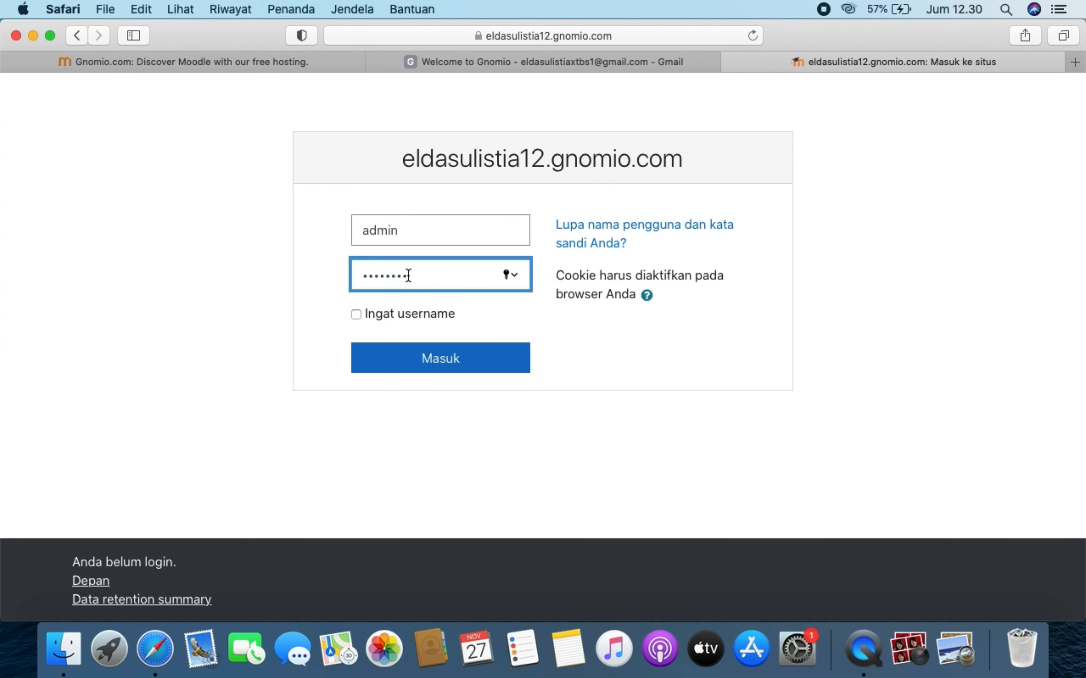
click(442, 343)
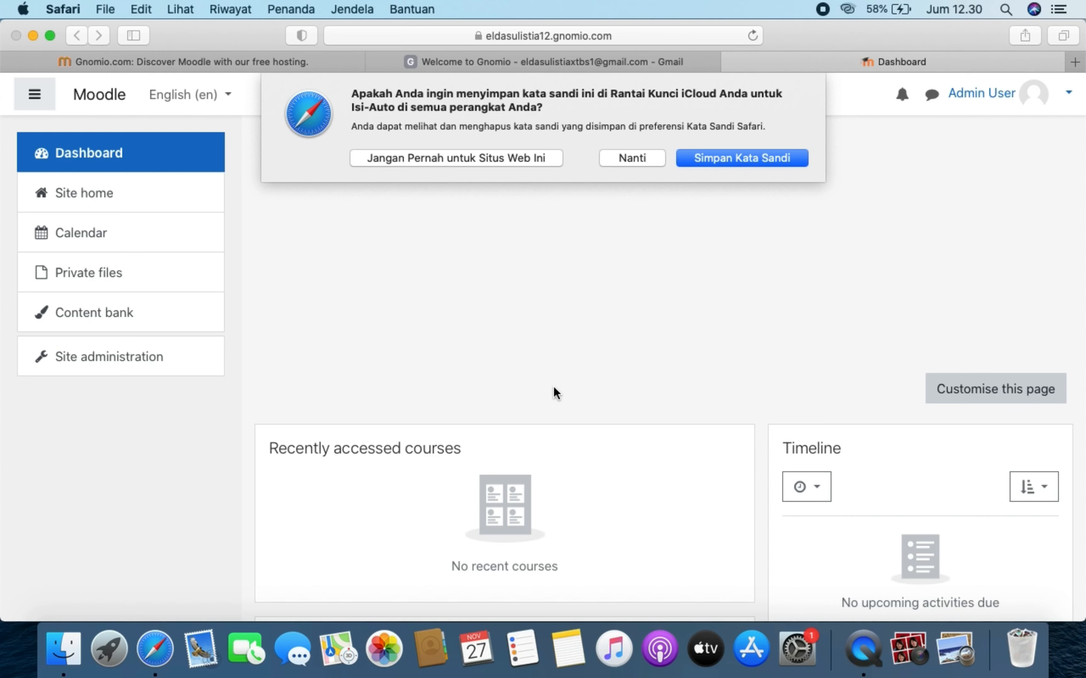
- Decline saving the password and switch the interface language to Indonesian (id)
click(643, 157)
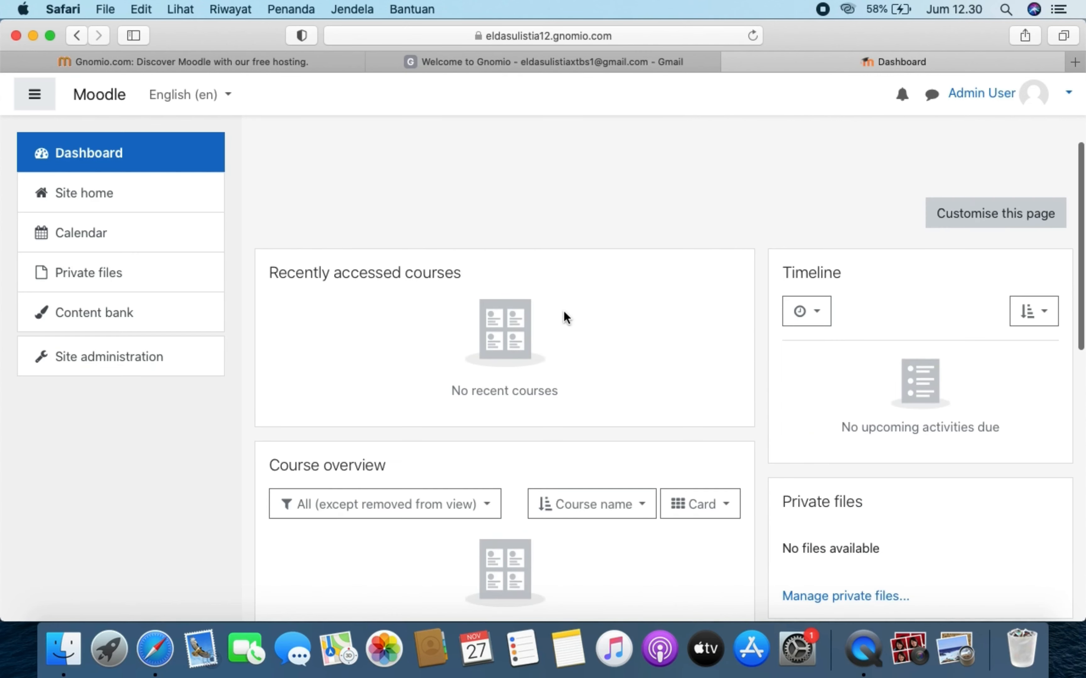
click(199, 97)
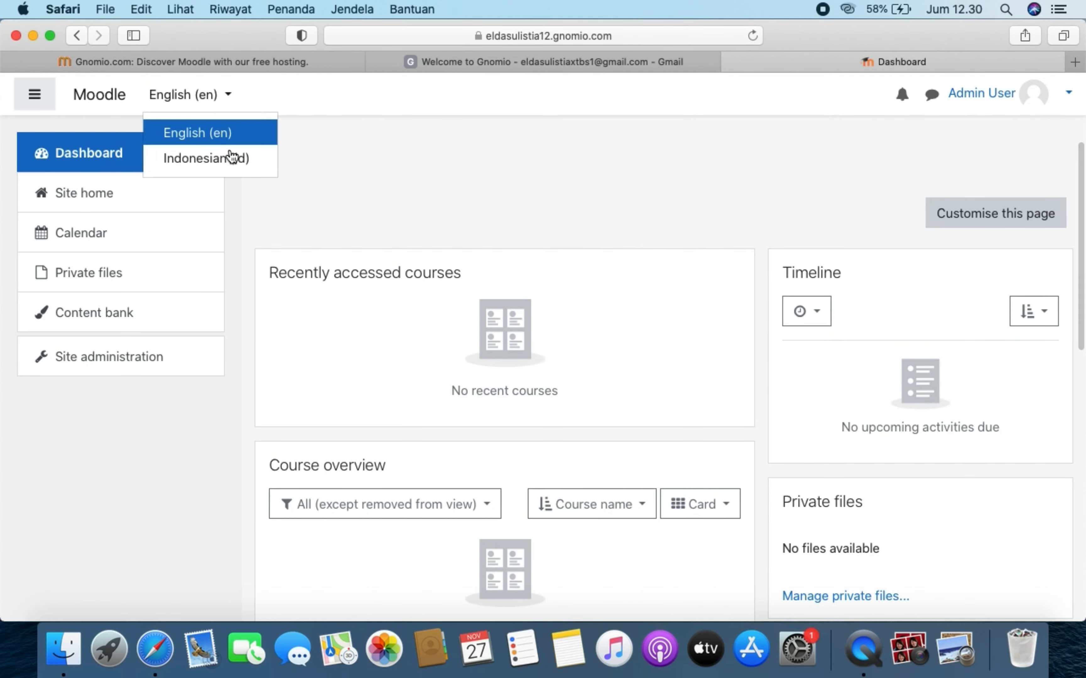
click(240, 165)
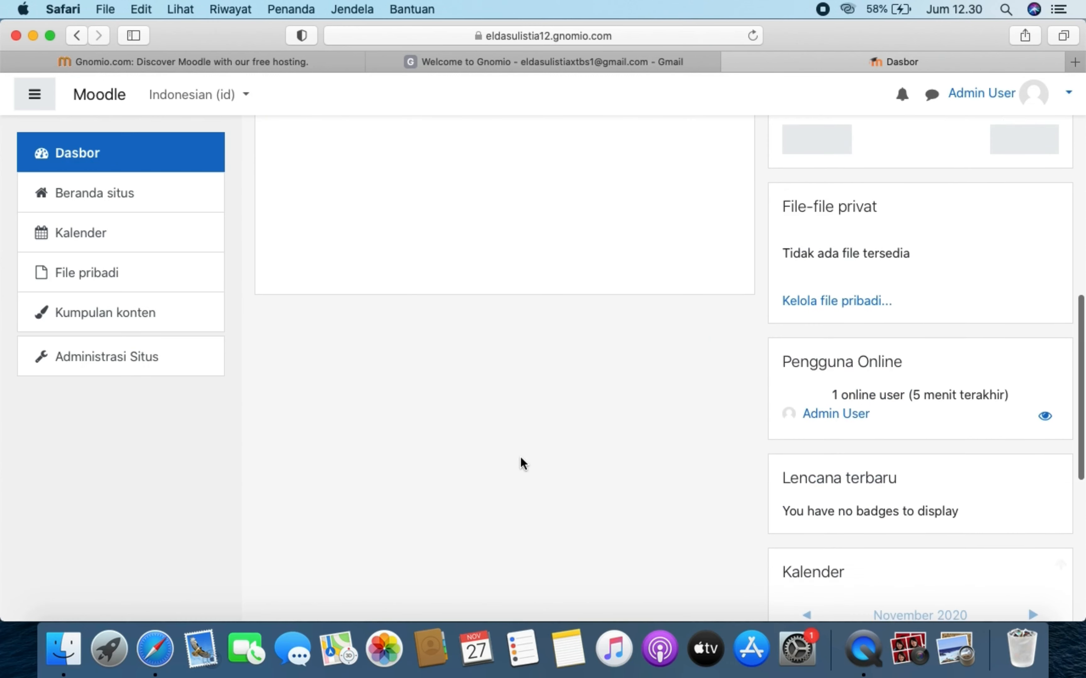
scroll(520, 456, down, 12)
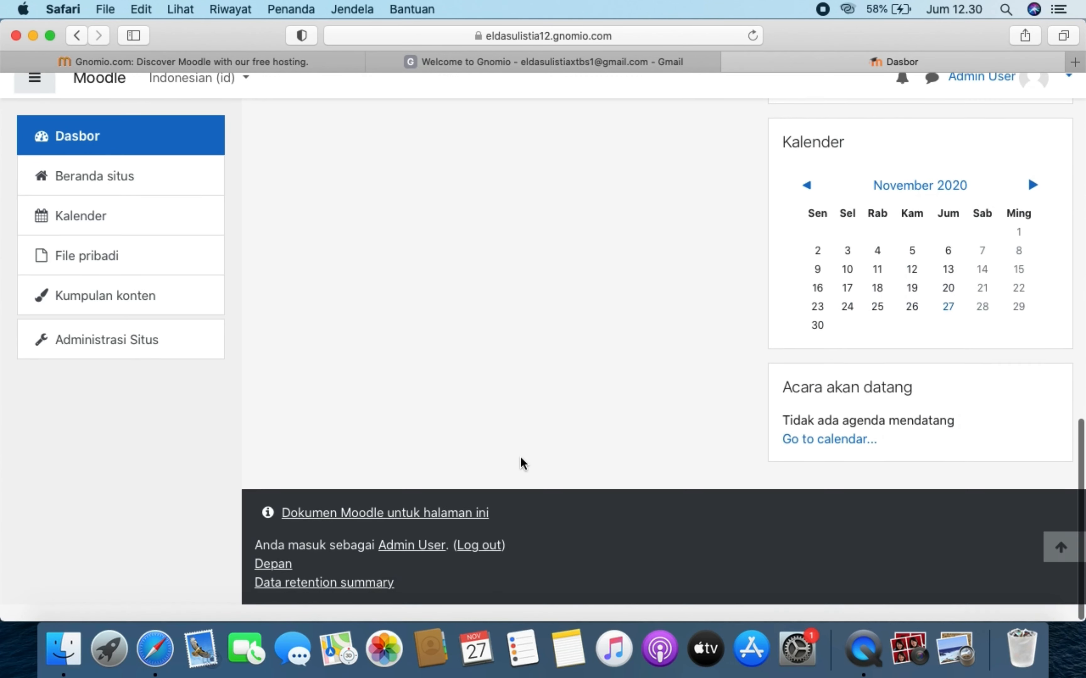
scroll(520, 457, up, 18)
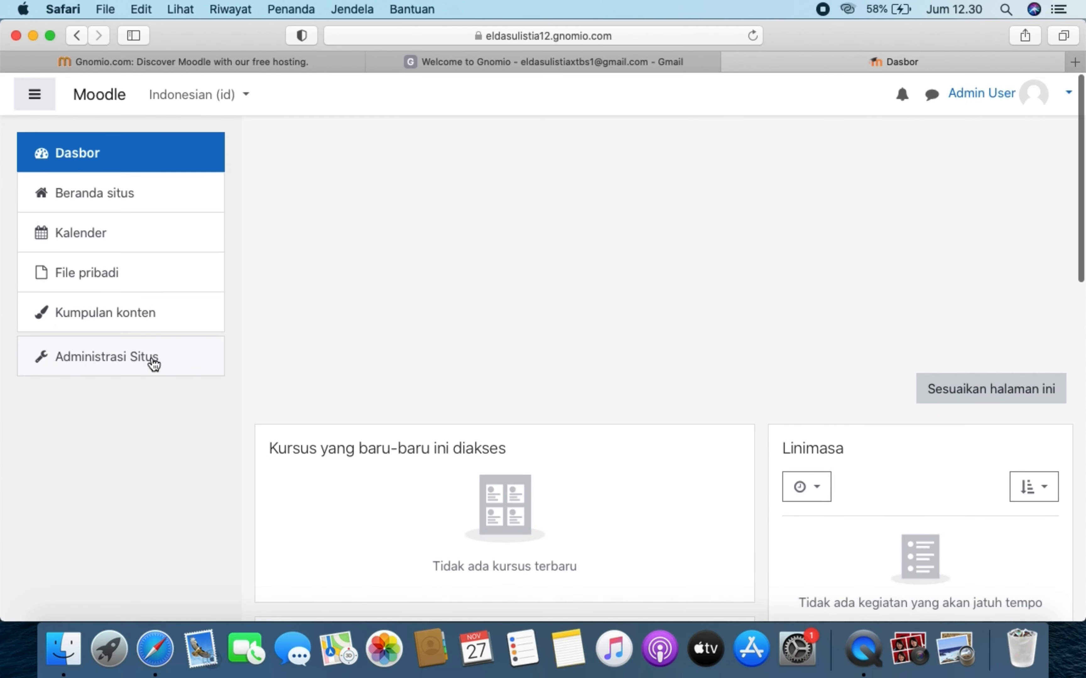
- Open the Administrasi Situs page and bring up the language menu
click(151, 361)
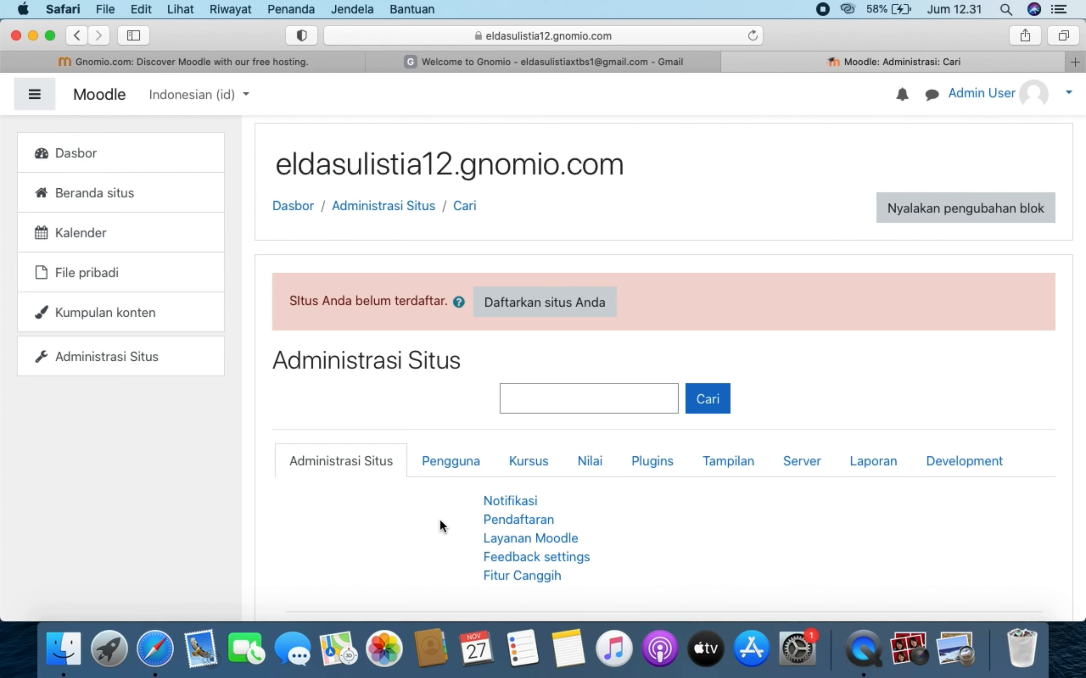
click(167, 371)
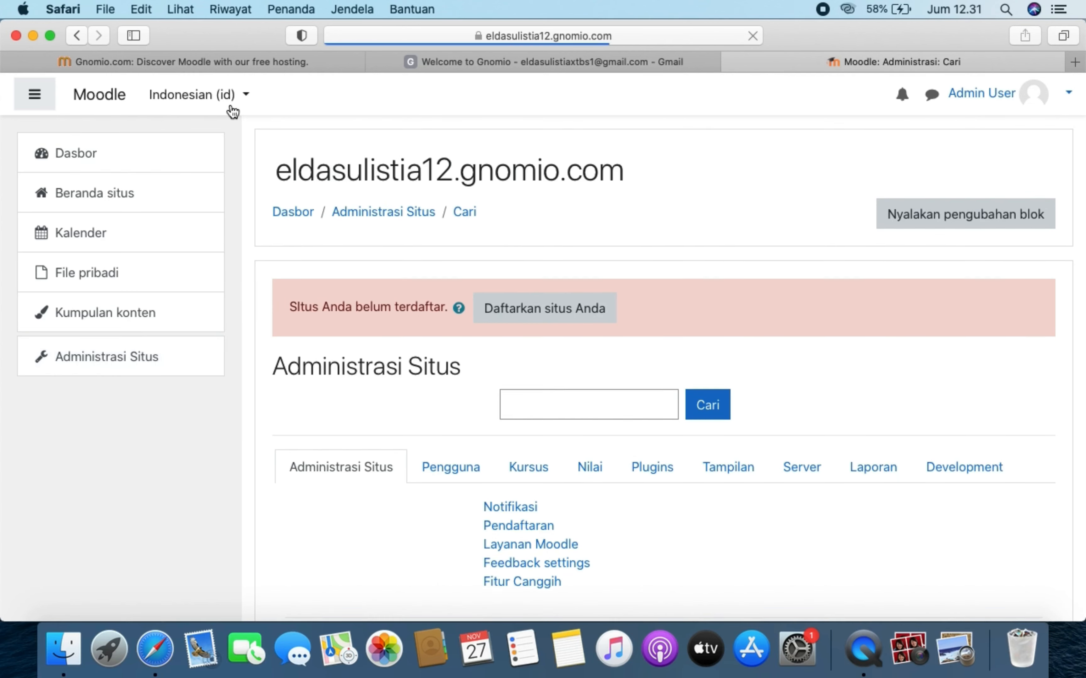
click(235, 99)
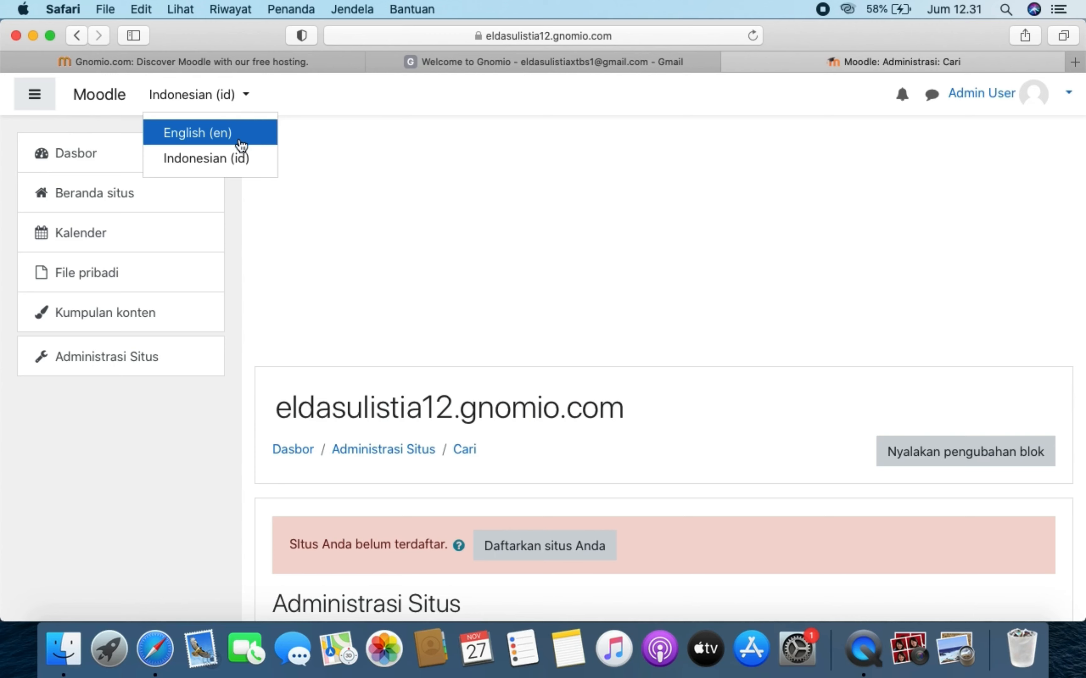
- Switch the interface back to English (en) and list the Appearance pages down to Themes
click(258, 135)
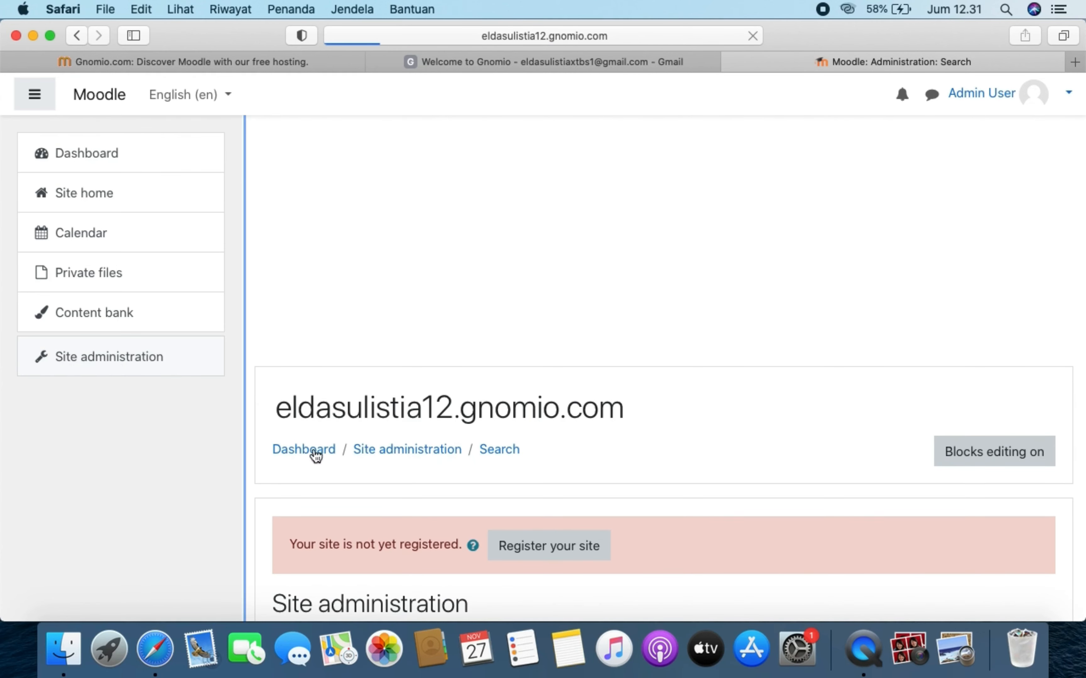
scroll(458, 497, down, 2)
scroll(457, 496, down, 5)
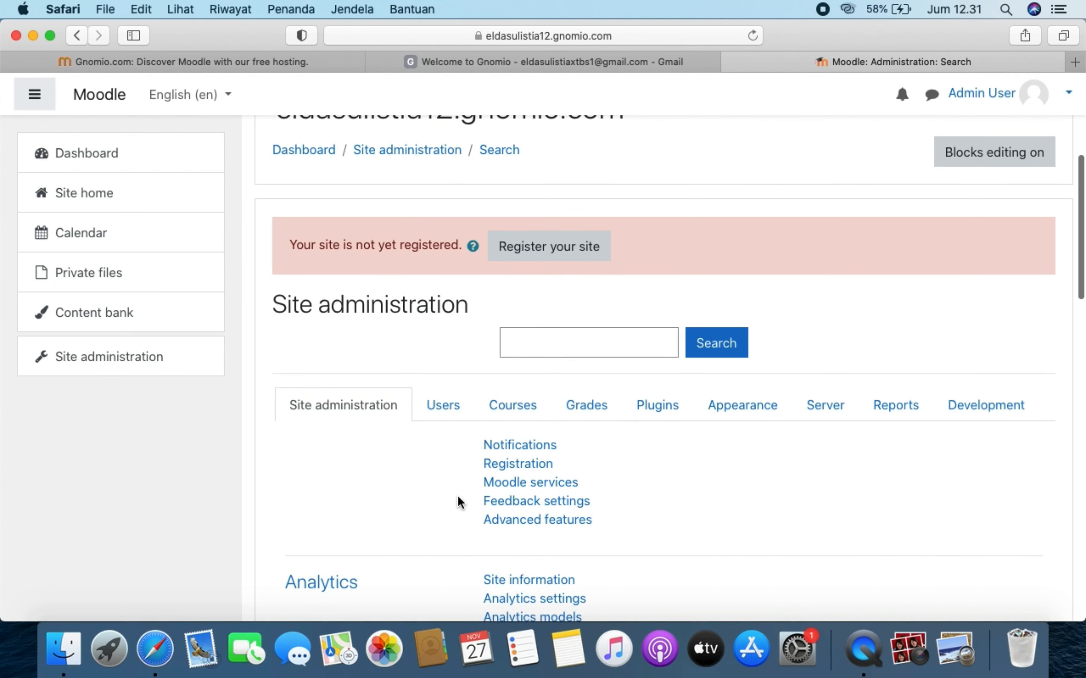
scroll(457, 496, down, 3)
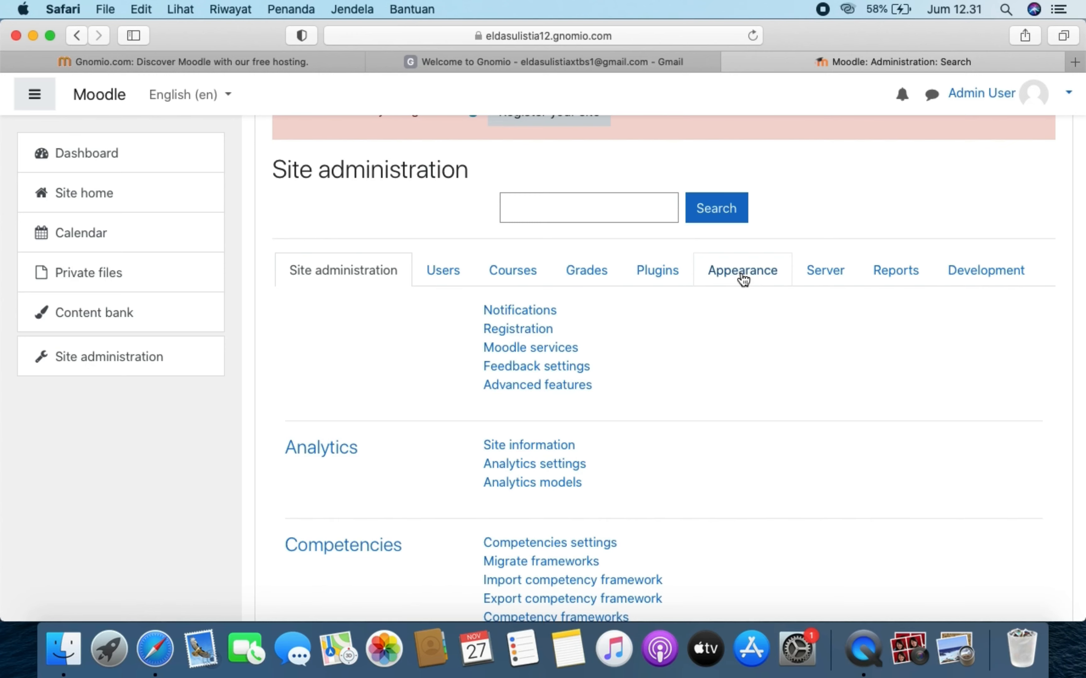
click(741, 276)
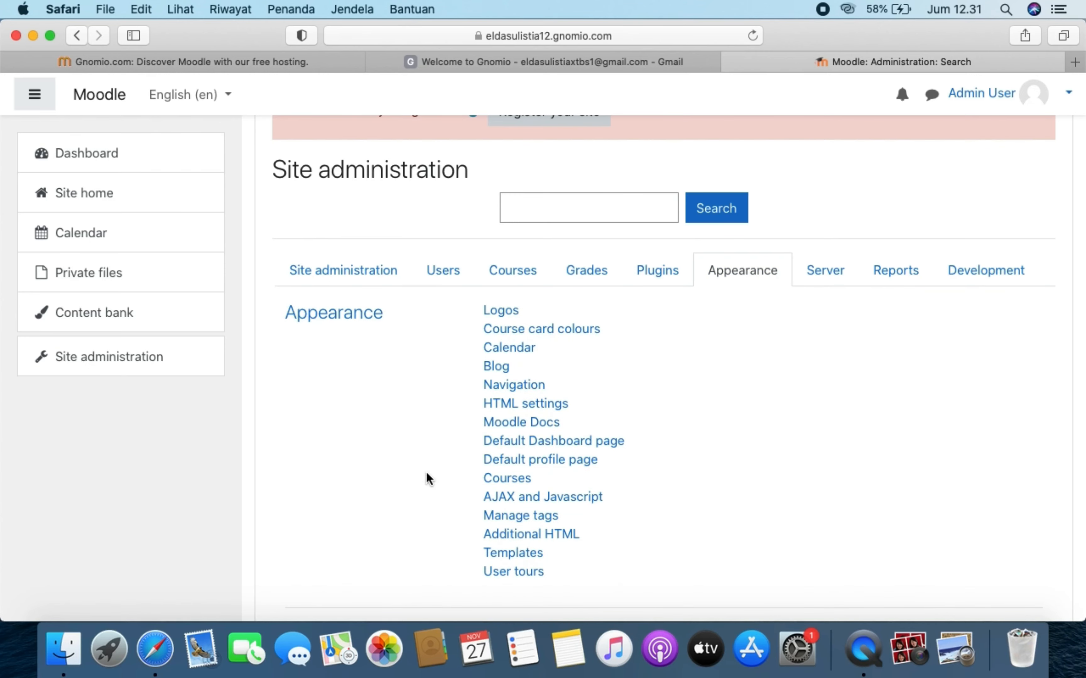
scroll(431, 489, down, 5)
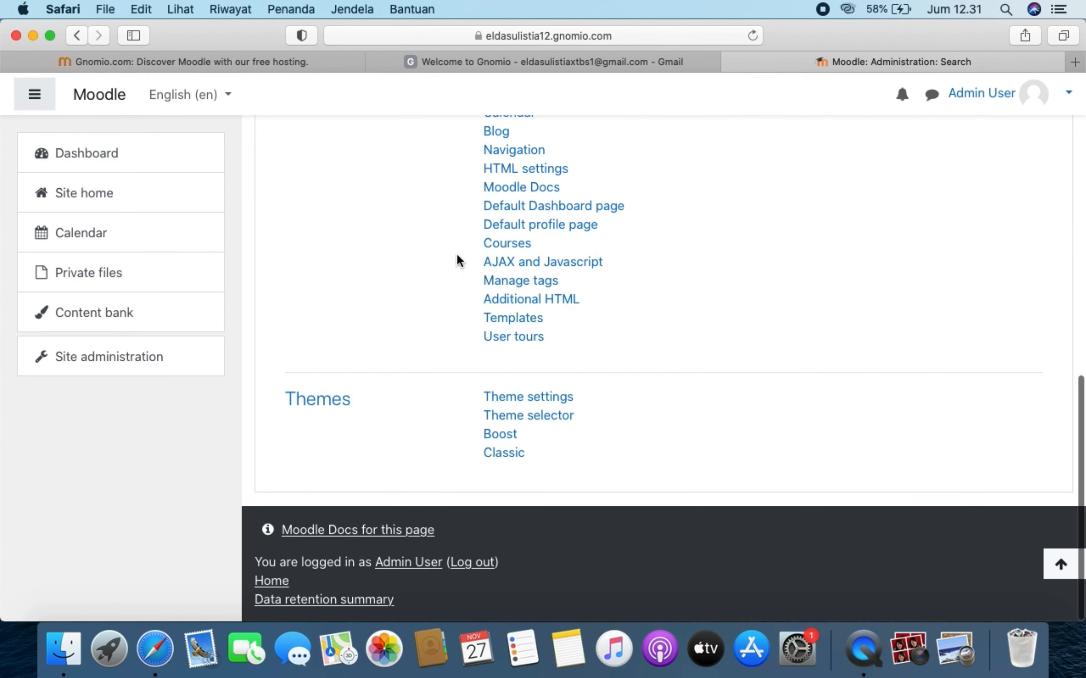
scroll(425, 317, up, 5)
scroll(427, 321, down, 5)
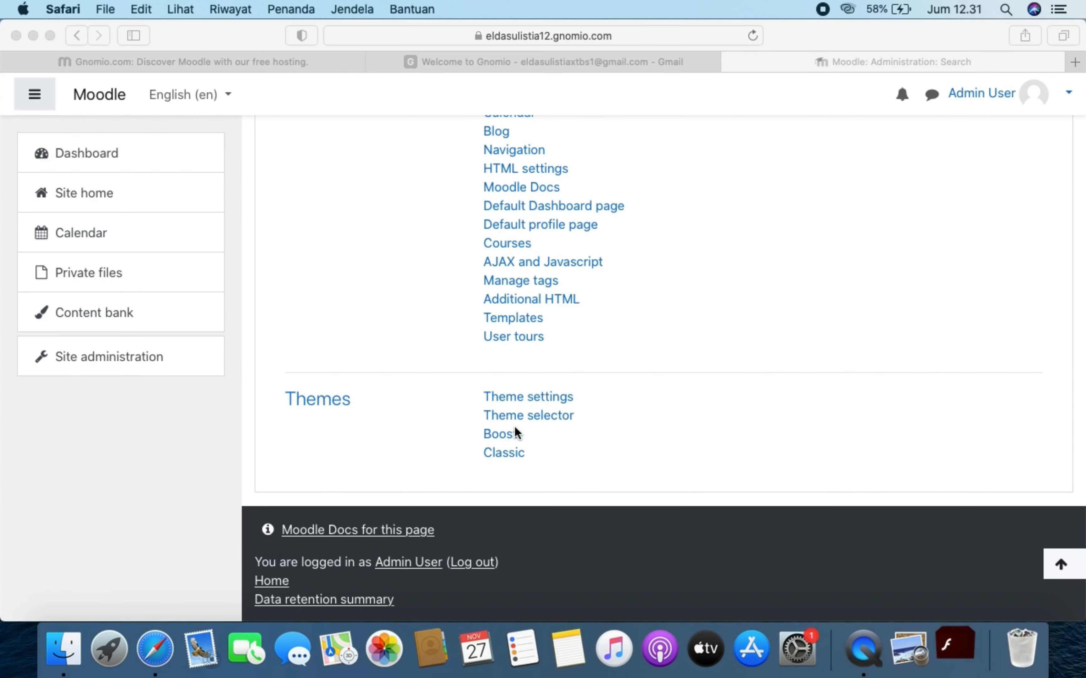
- Open Appearance > Themes > Theme selector, showing Boost as Default, and dismiss the Flash updater window
click(536, 416)
click(536, 416)
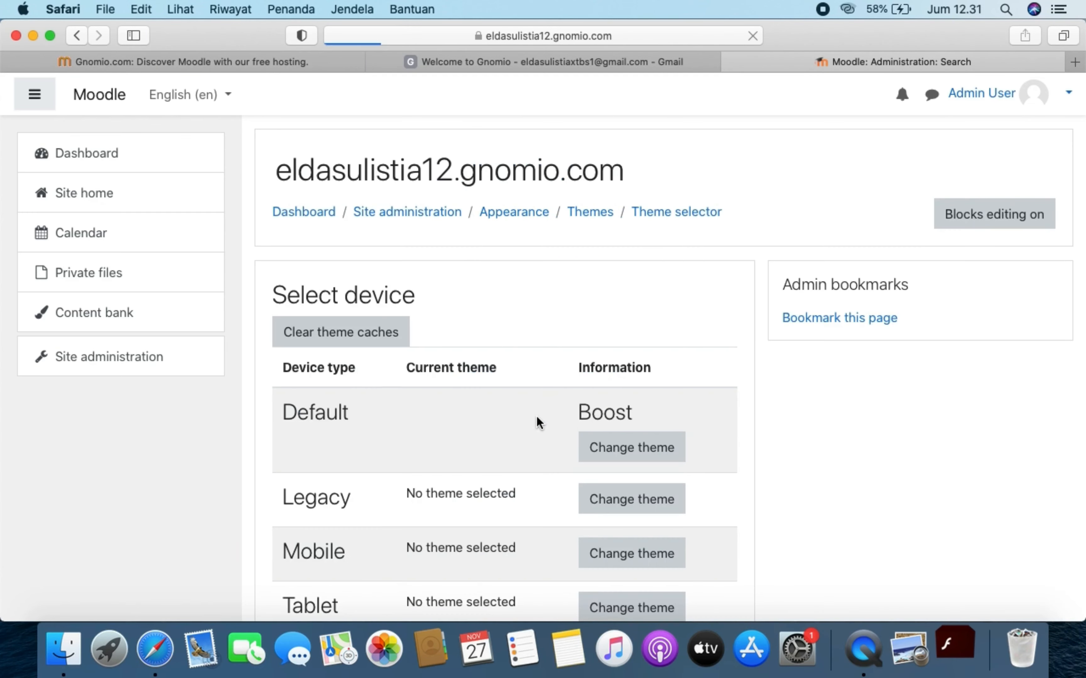
scroll(537, 418, down, 5)
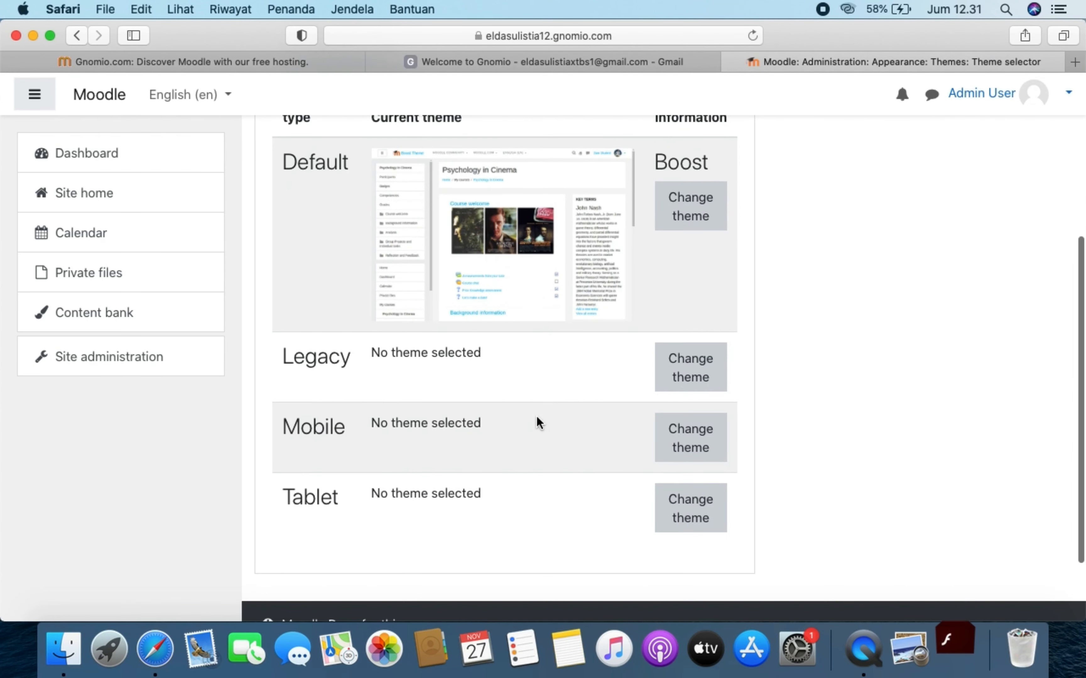
scroll(536, 415, up, 2)
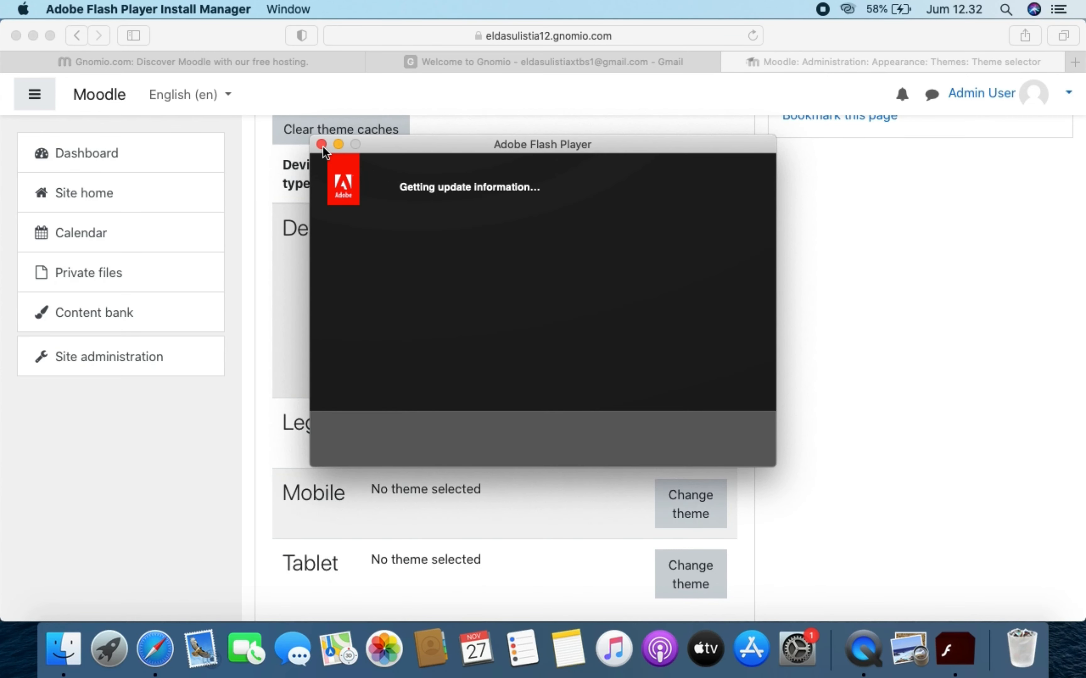
click(322, 144)
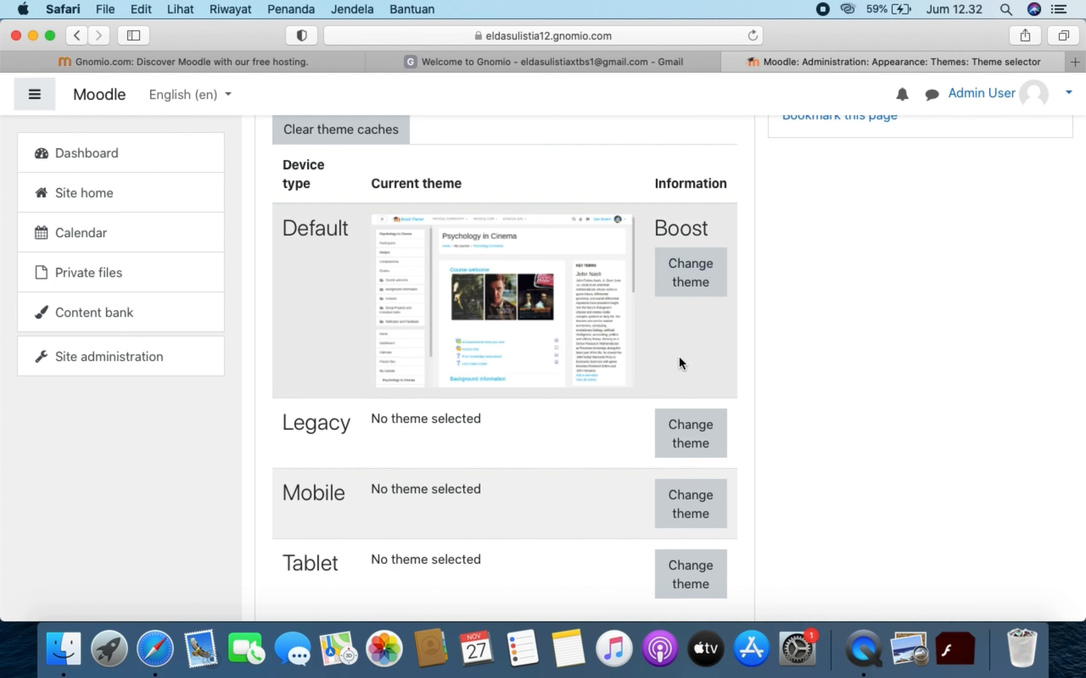
- Open the theme chooser for the Default device row and close the Flash crash-report message
click(701, 275)
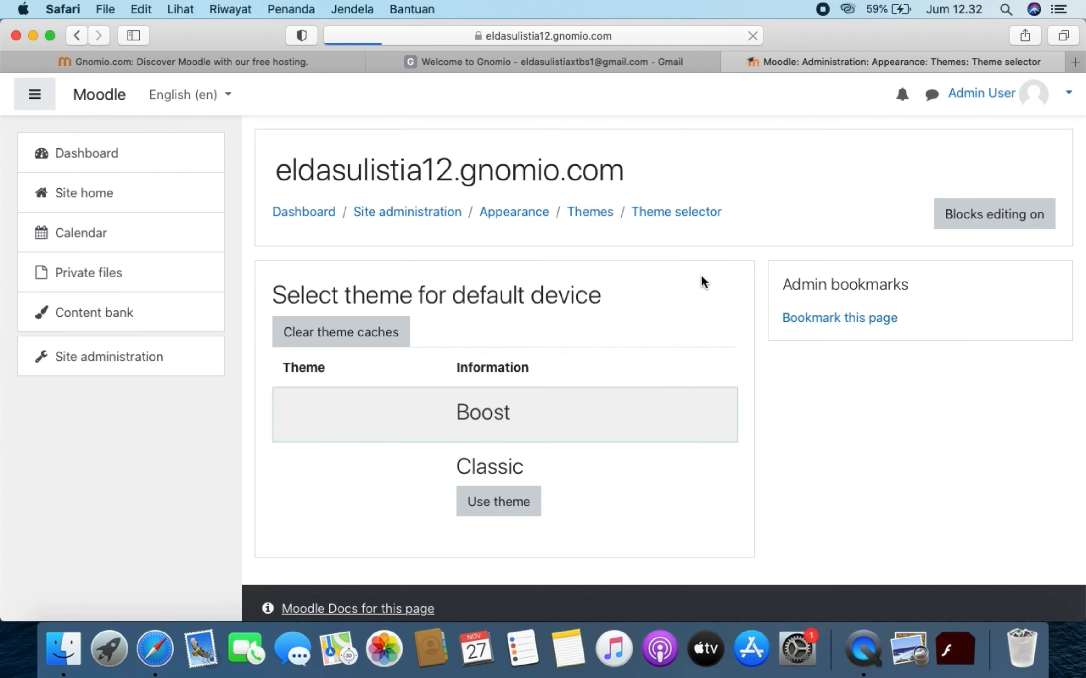
scroll(579, 421, down, 10)
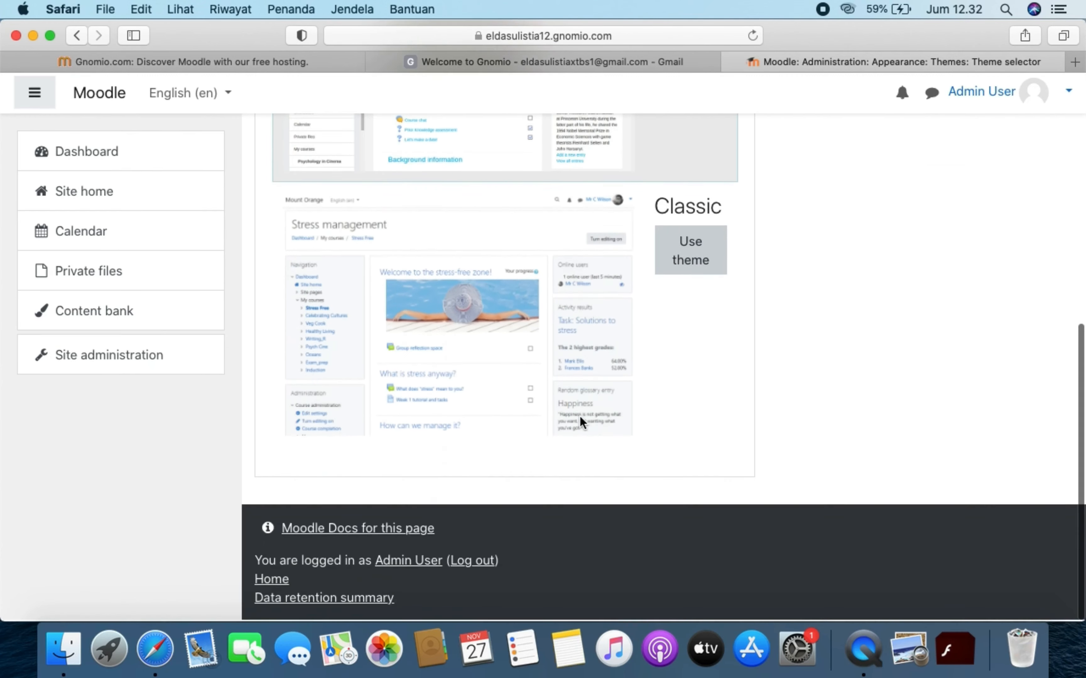
scroll(579, 416, up, 3)
scroll(579, 416, down, 3)
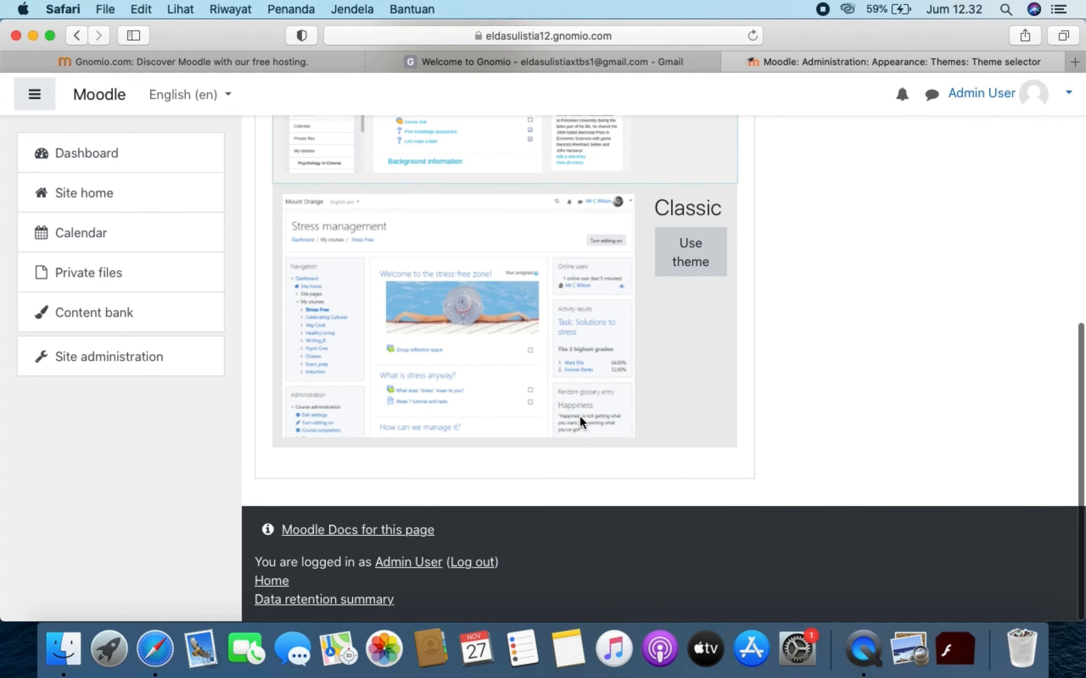
scroll(579, 416, up, 4)
scroll(579, 416, up, 3)
scroll(579, 416, down, 5)
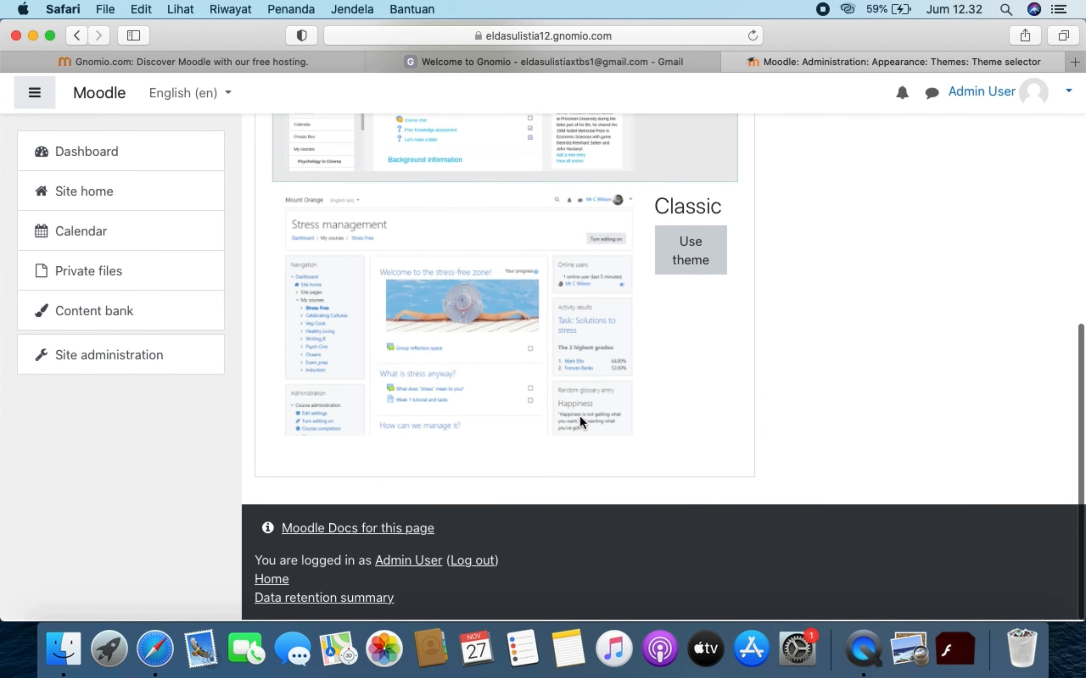
scroll(580, 416, up, 4)
scroll(579, 416, up, 1)
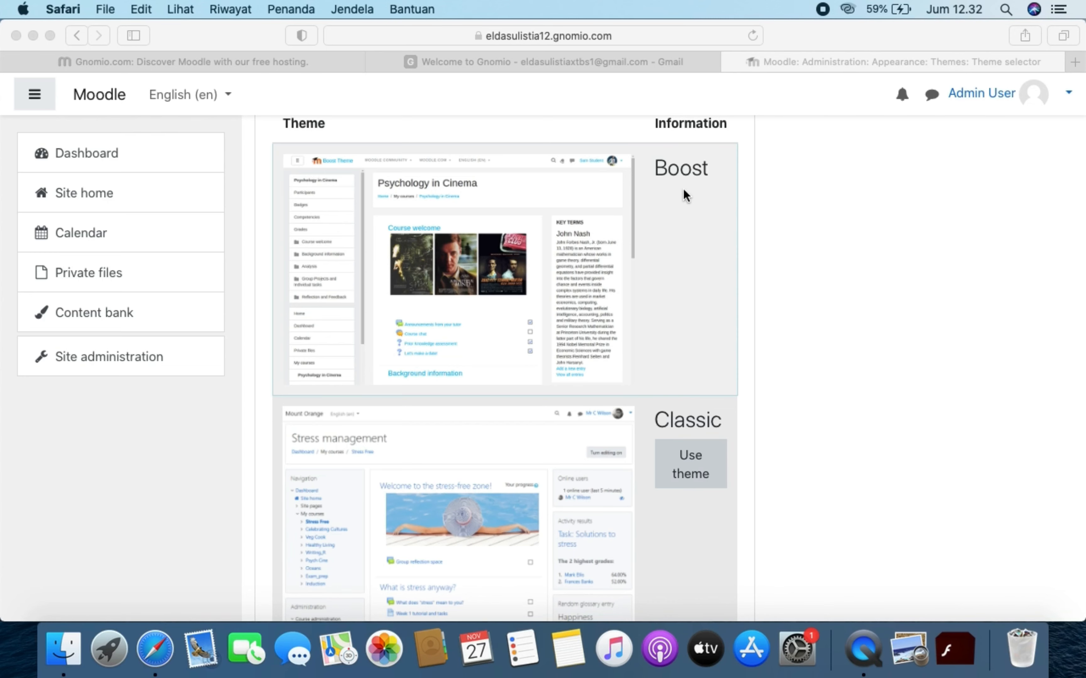
click(624, 263)
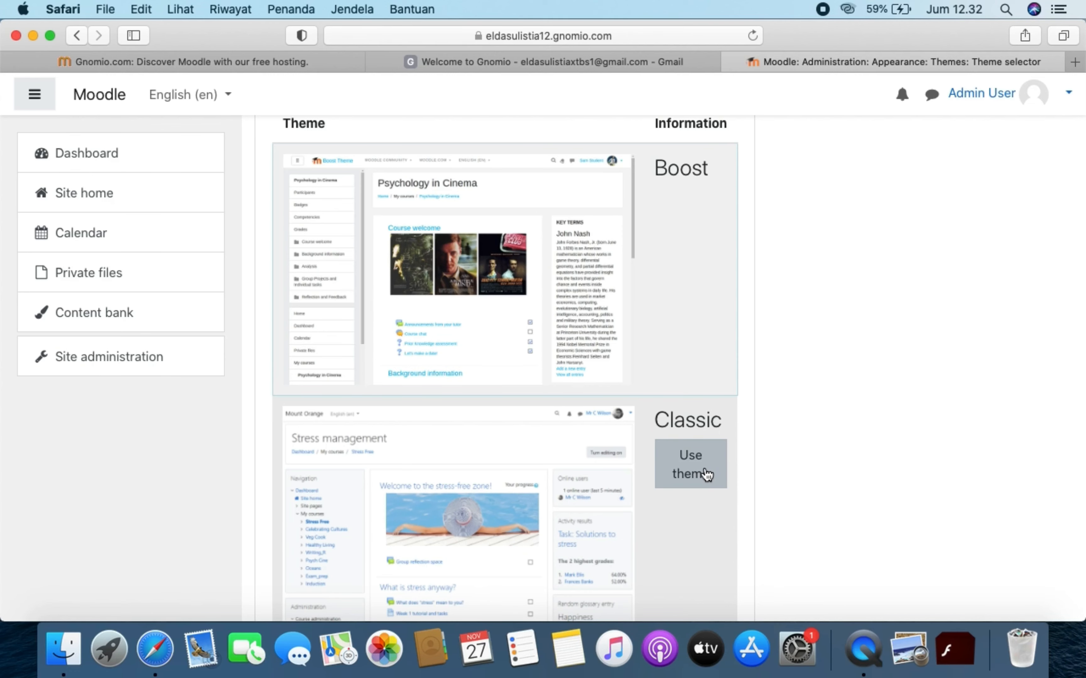
- Apply the Classic theme to default devices and continue past the 'New theme saved' confirmation
scroll(706, 473, down, 4)
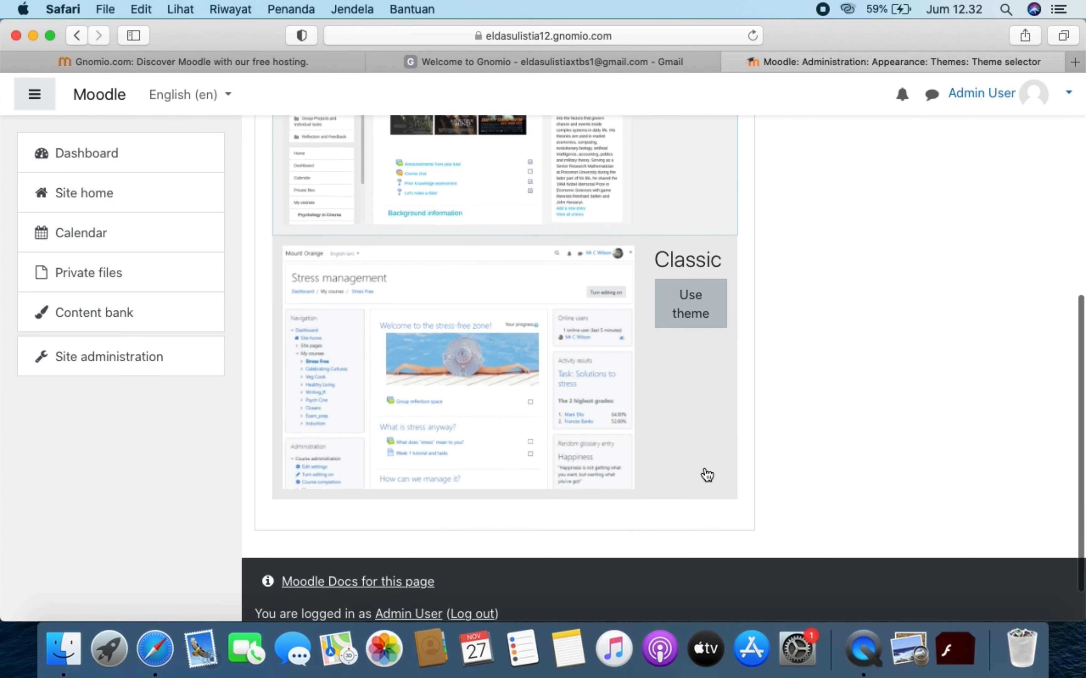
click(701, 316)
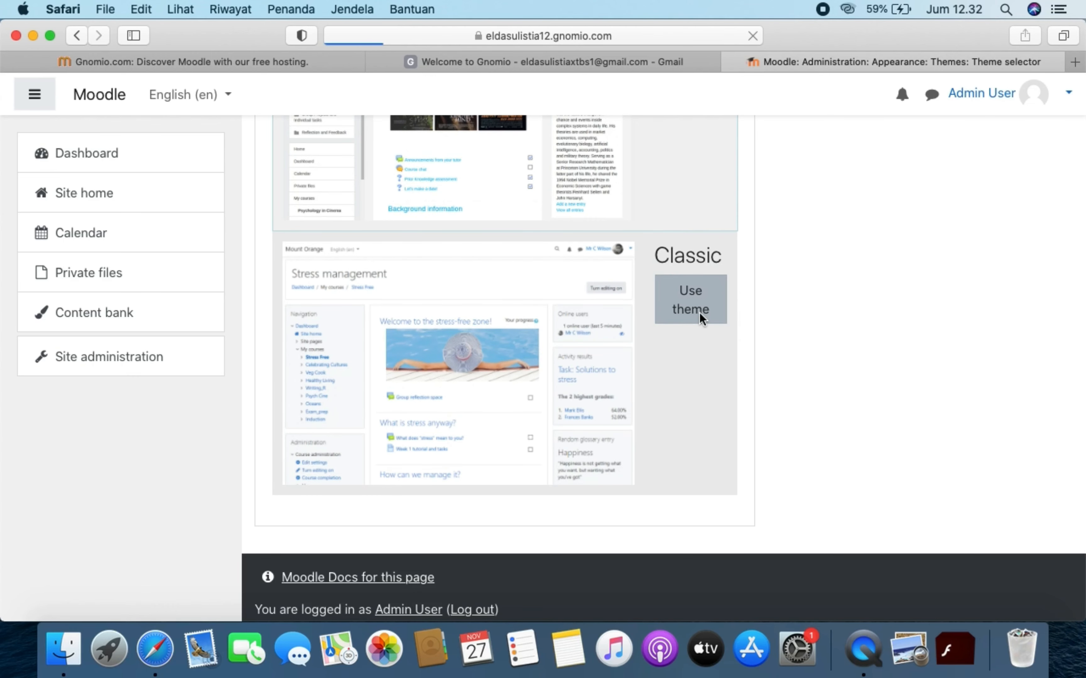
scroll(640, 457, down, 1)
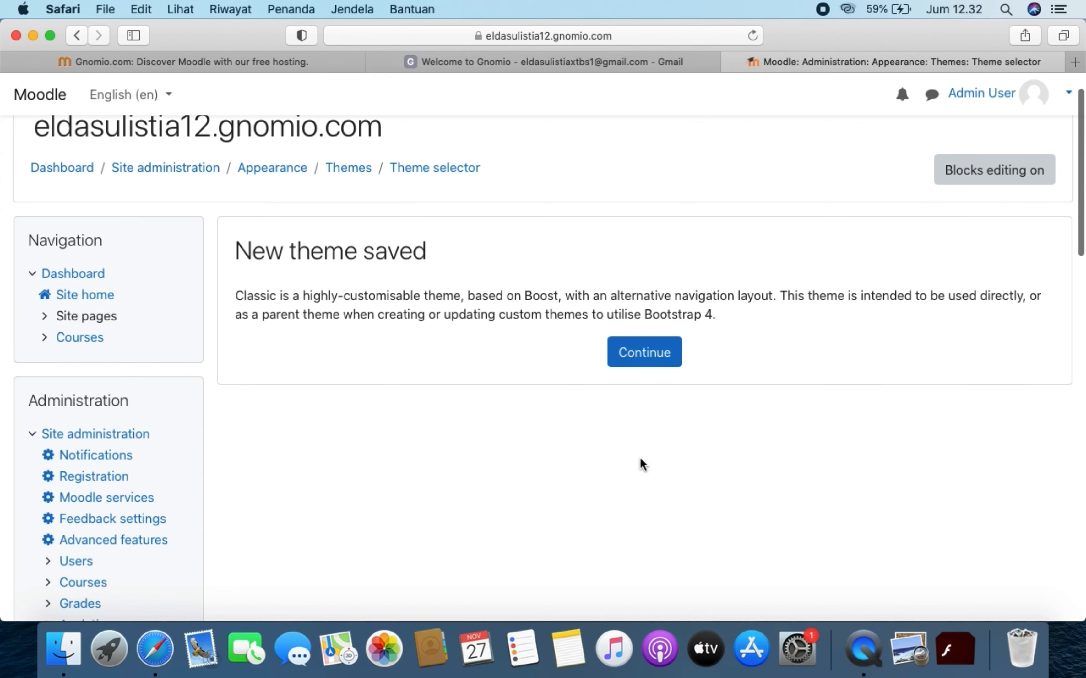
click(653, 356)
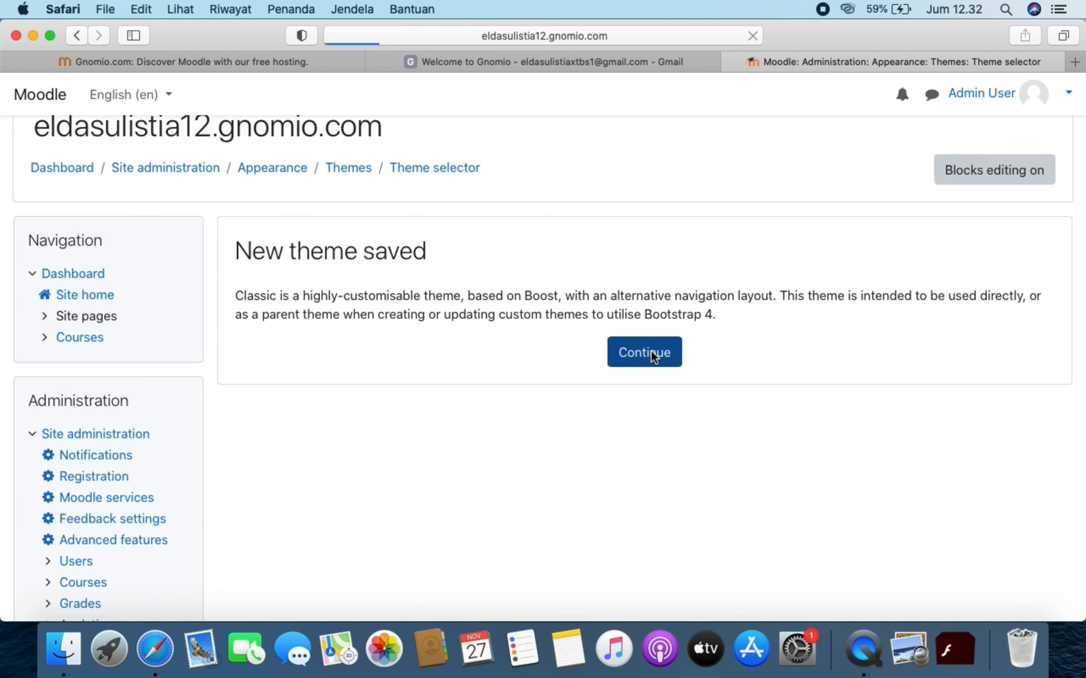
- Scroll the Select device table to confirm Default uses Classic while Legacy, Mobile and Tablet have none
scroll(687, 495, down, 5)
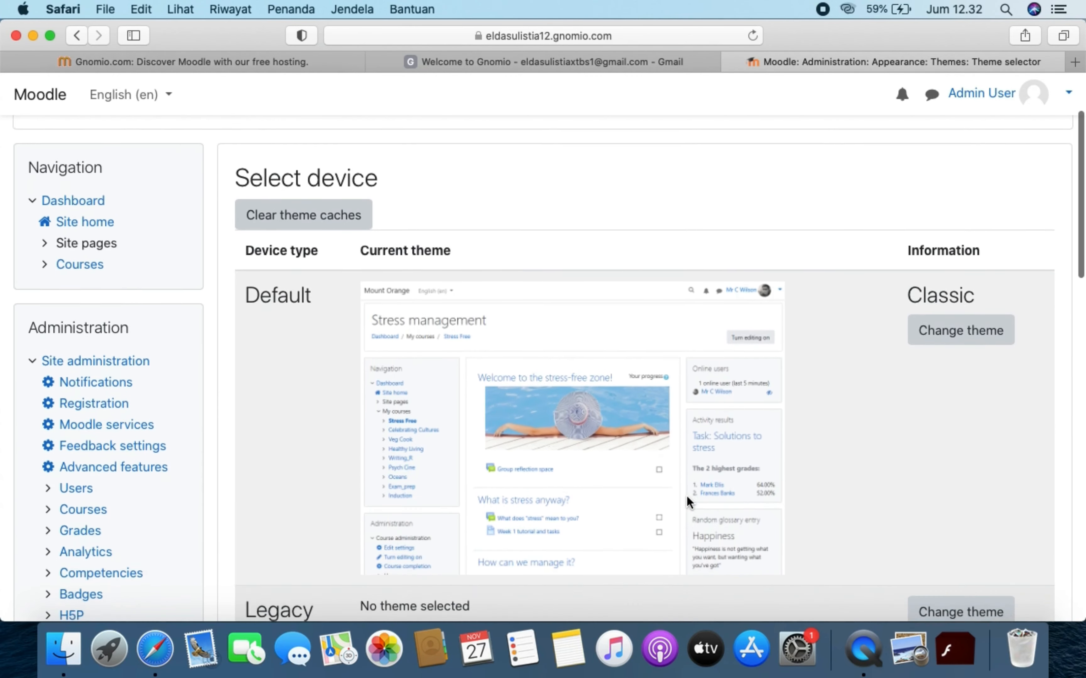
scroll(687, 496, up, 3)
scroll(687, 496, down, 5)
scroll(686, 495, down, 3)
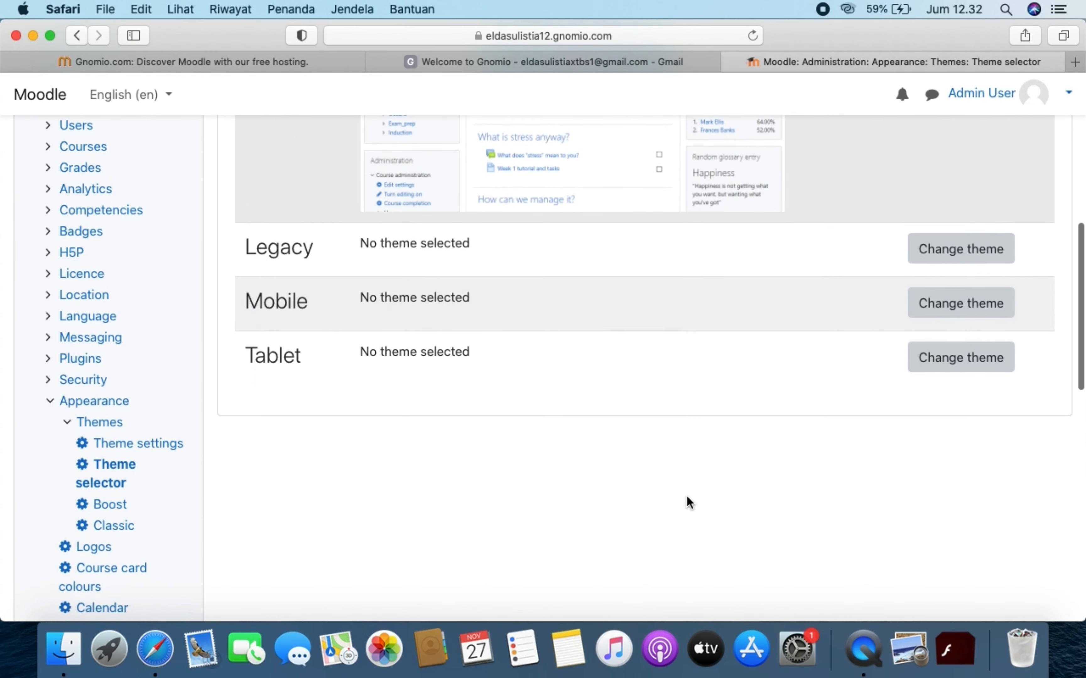
scroll(686, 496, up, 7)
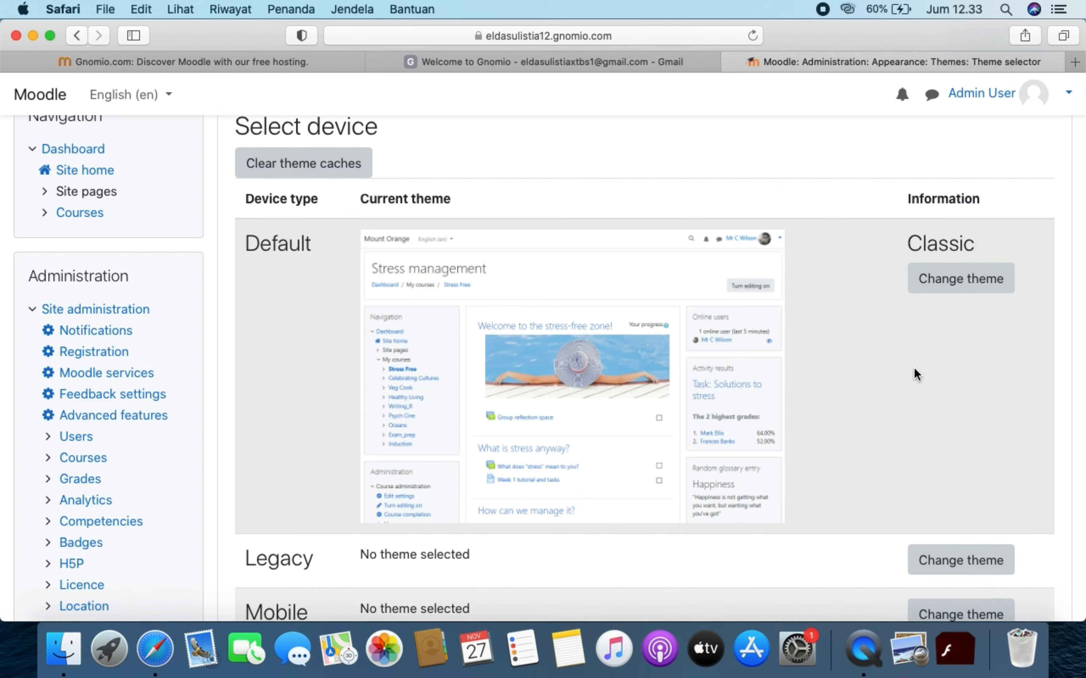
scroll(871, 305, down, 3)
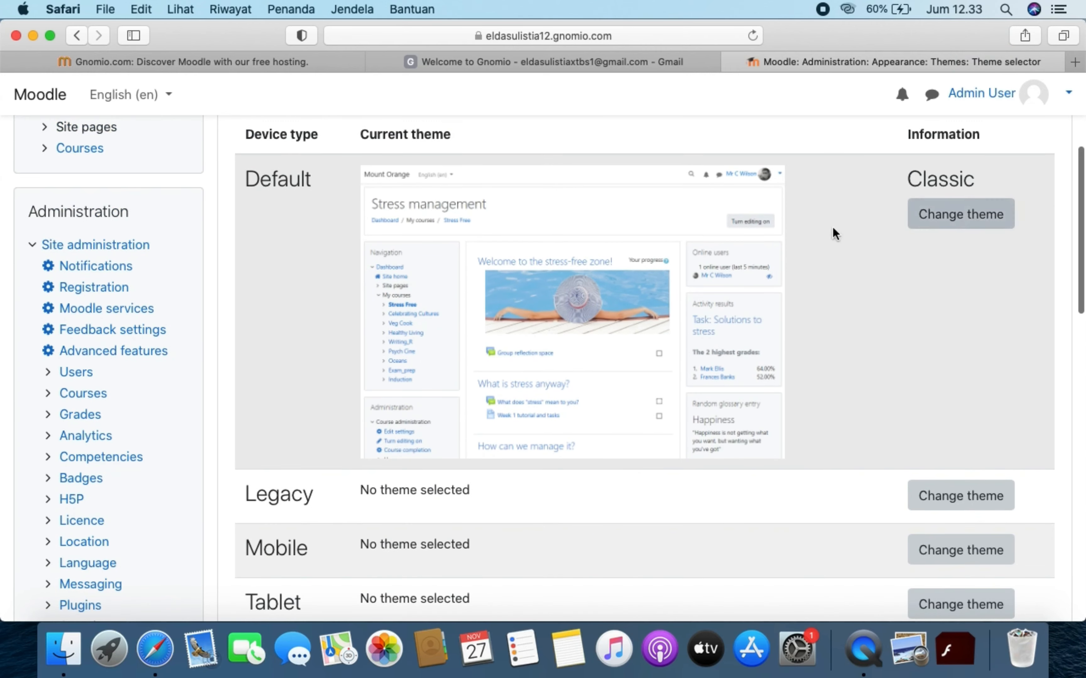
scroll(375, 347, up, 10)
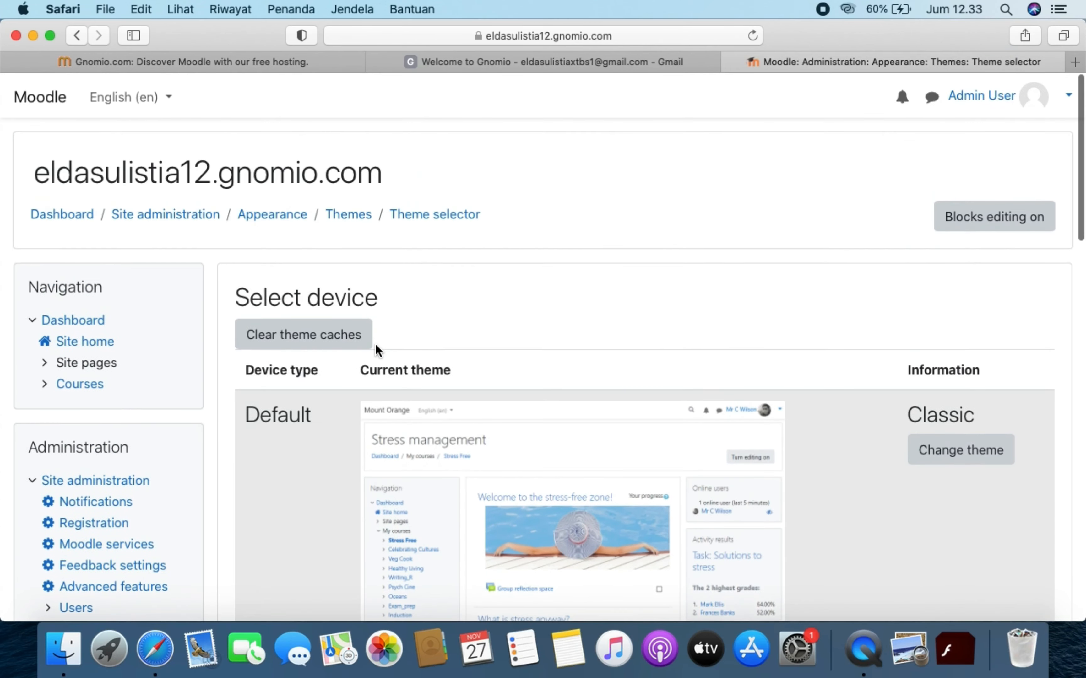
- Restore Boost as the Default device theme, then go to the Site administration overview
click(958, 449)
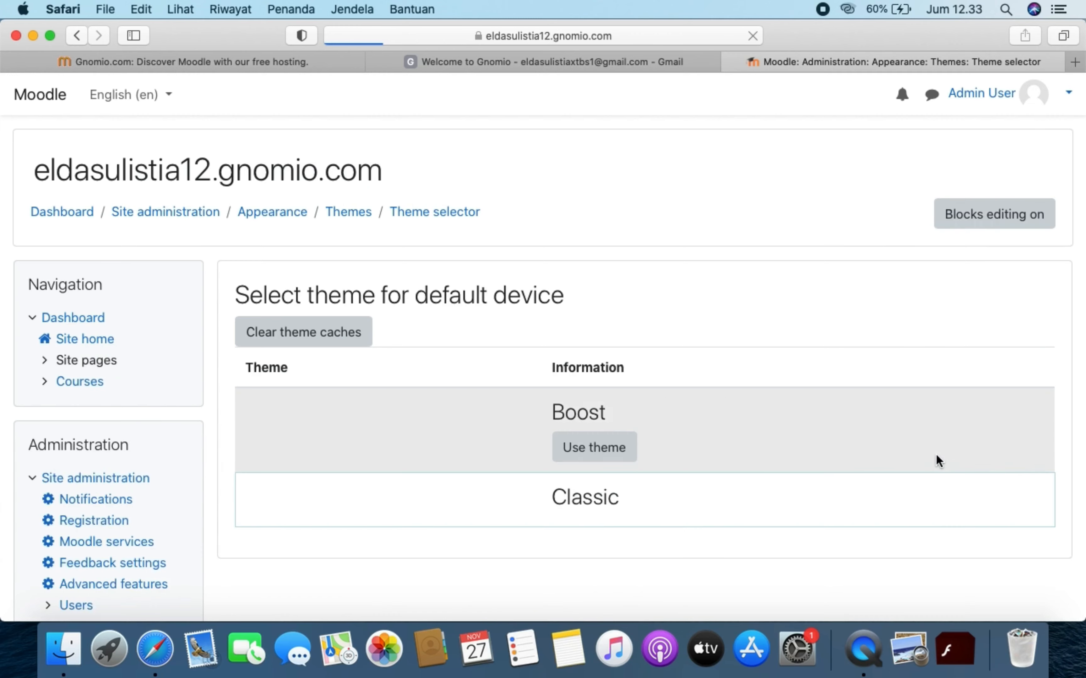
scroll(656, 513, down, 10)
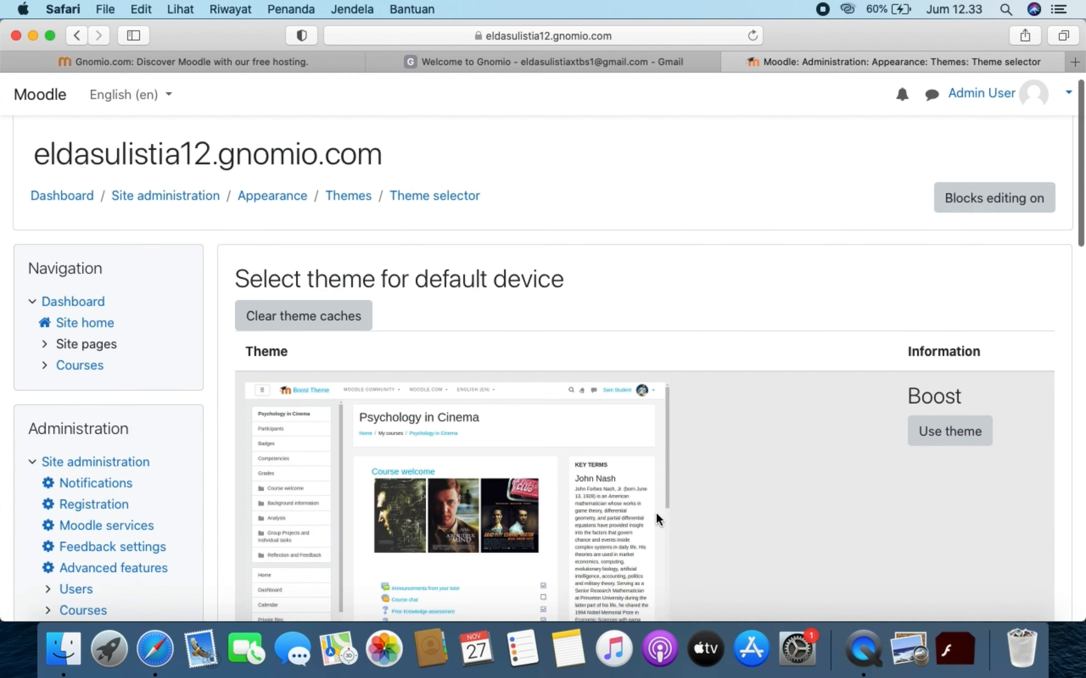
scroll(659, 301, up, 5)
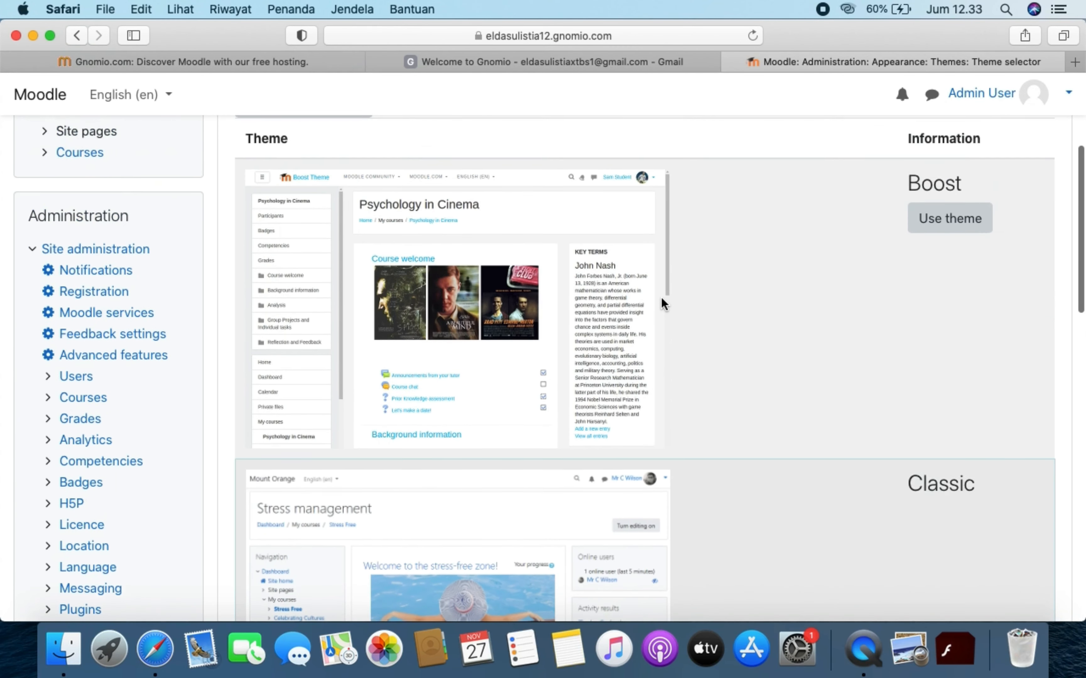
click(929, 223)
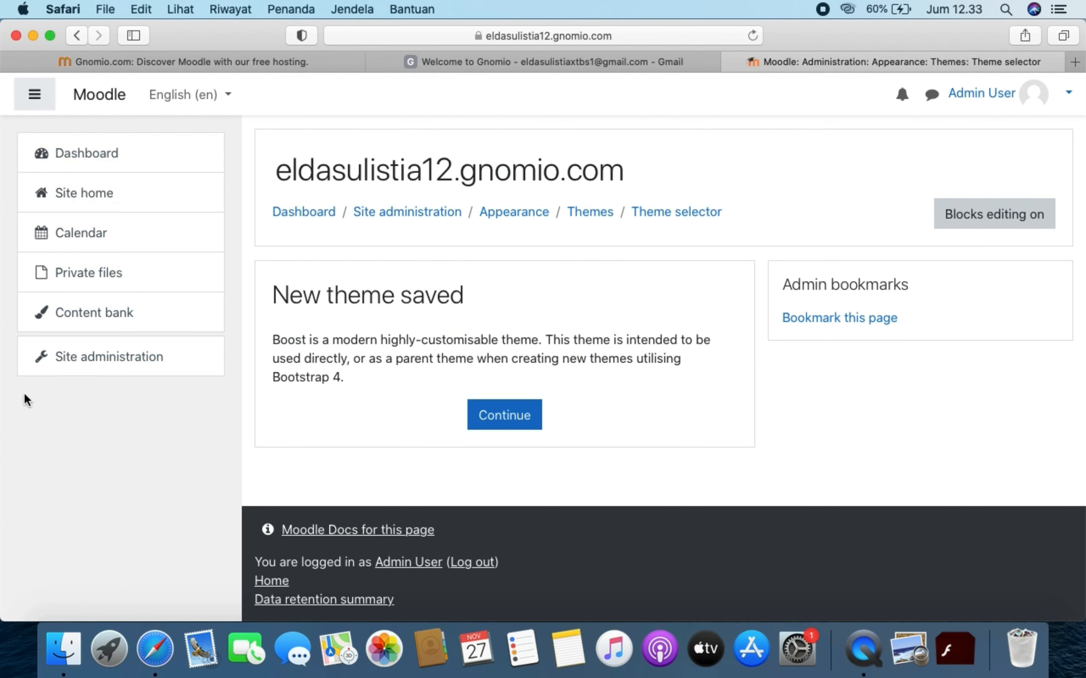
click(147, 352)
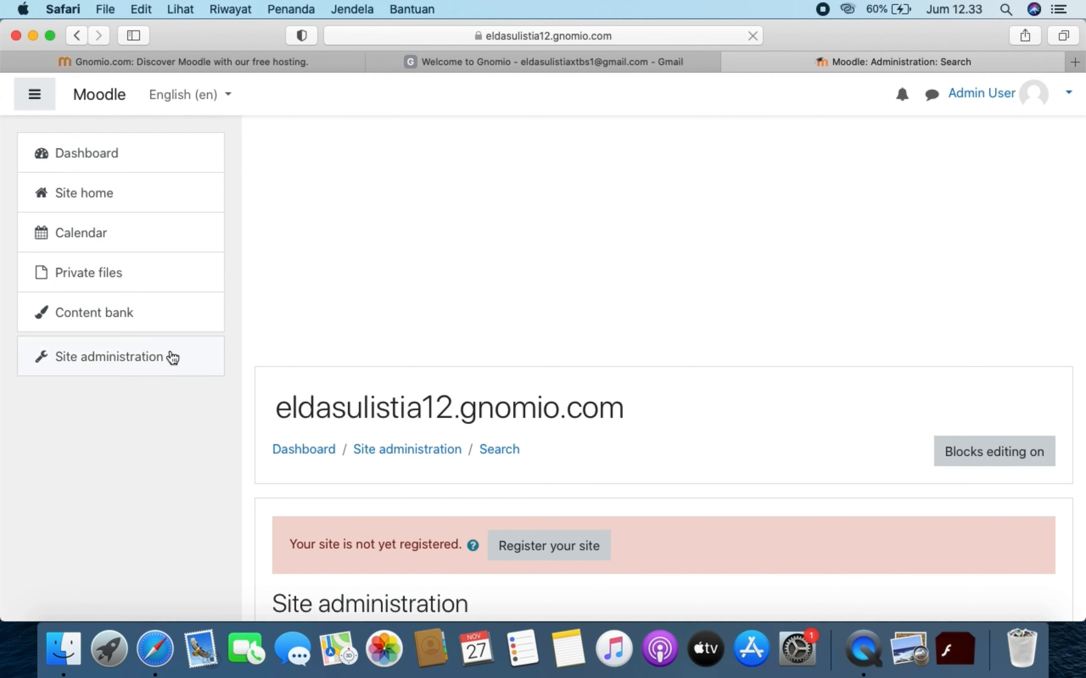
- Browse Site administration and show the Users tab with its Accounts and Permissions links
scroll(552, 523, down, 6)
scroll(554, 532, down, 5)
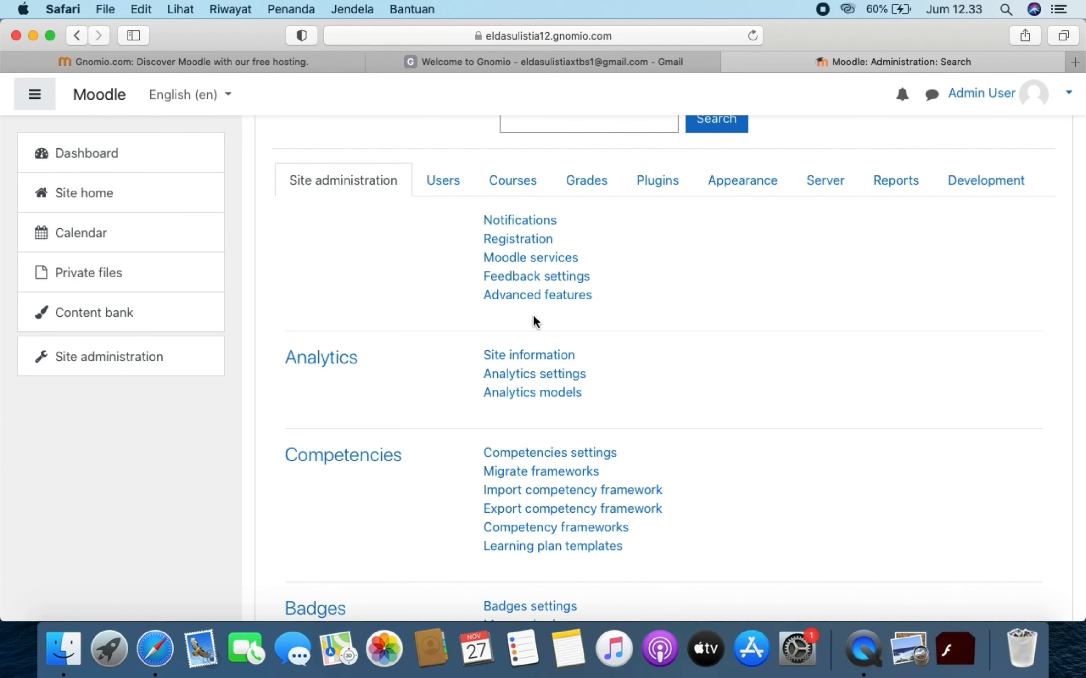
scroll(521, 318, up, 4)
scroll(520, 314, down, 3)
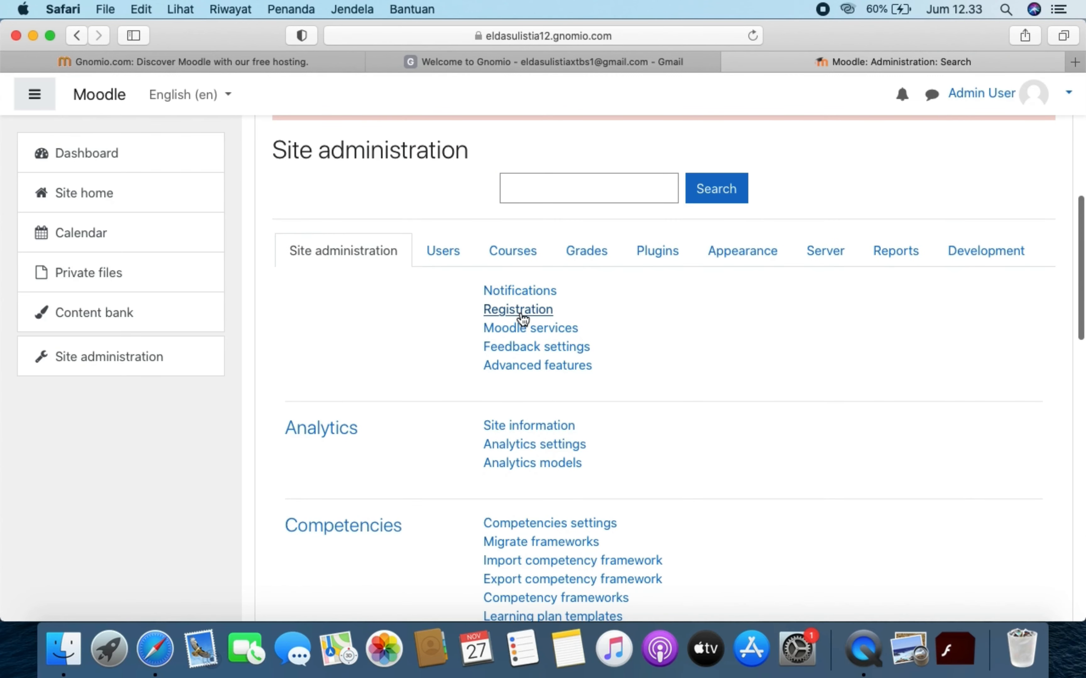
scroll(522, 318, down, 10)
scroll(522, 319, down, 9)
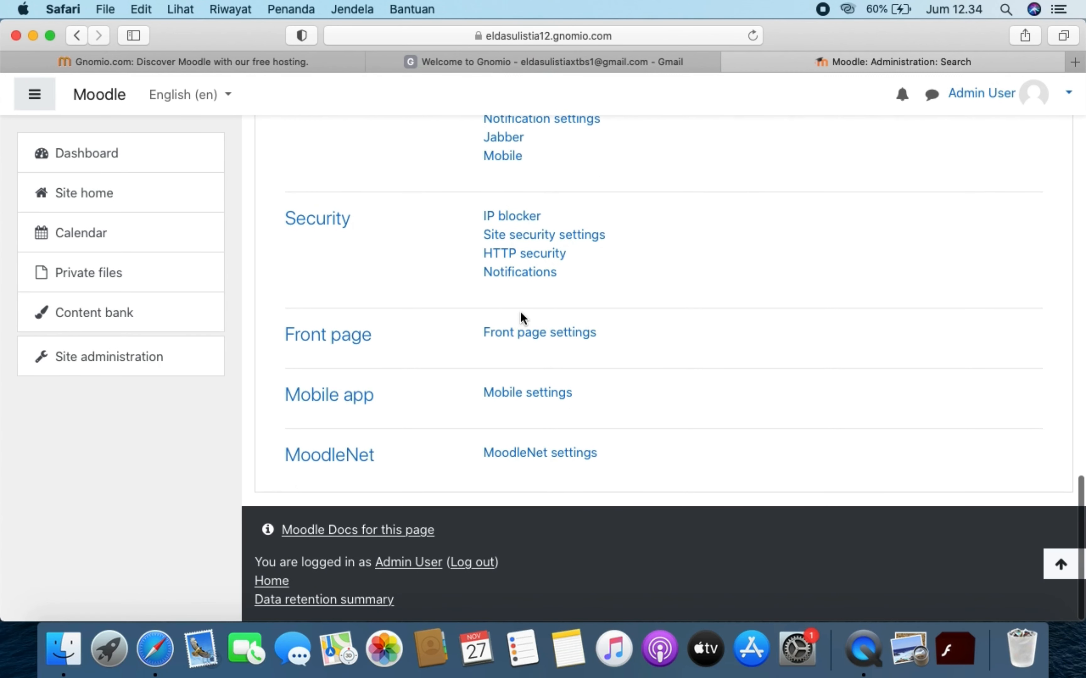
scroll(520, 312, up, 20)
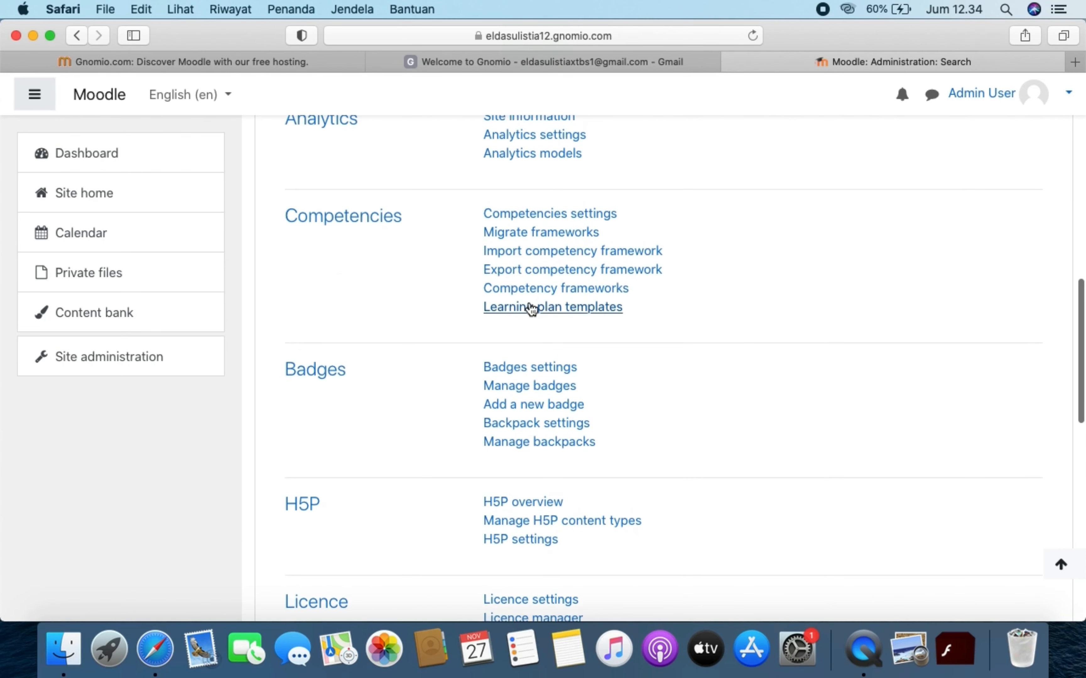
scroll(531, 309, up, 3)
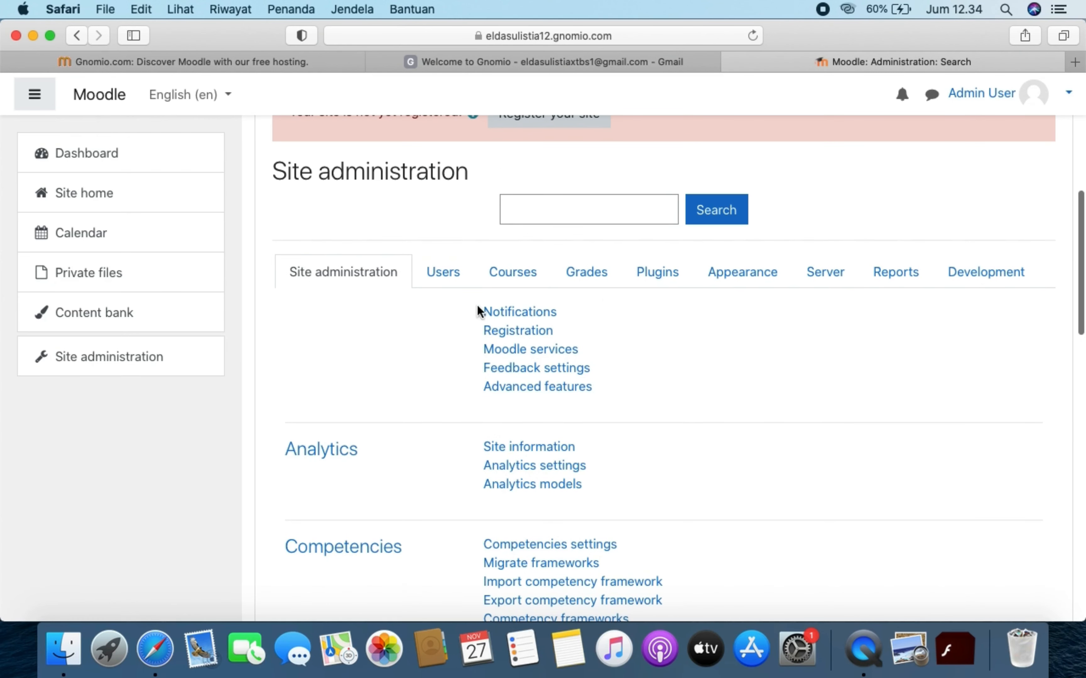
click(456, 272)
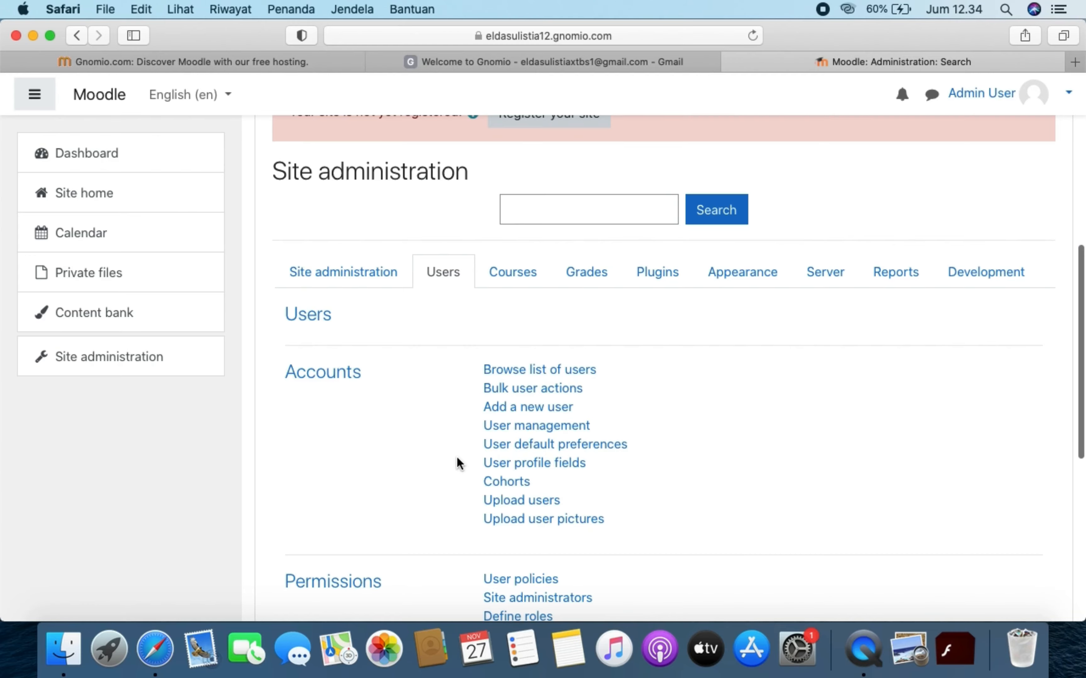
scroll(457, 458, down, 3)
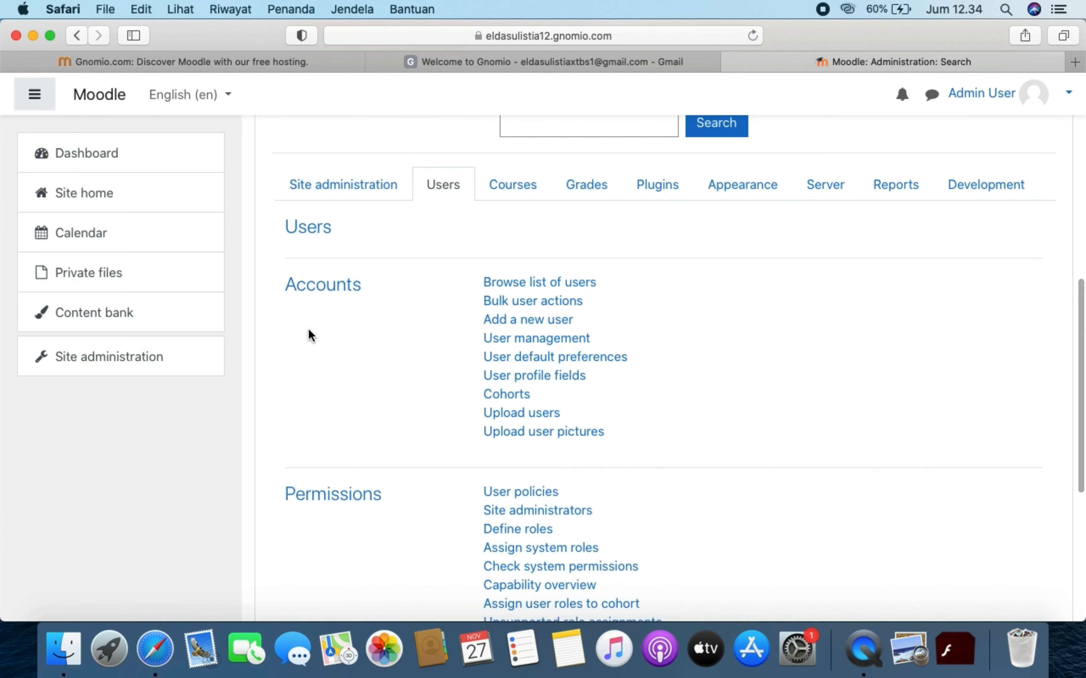
- Go to Users > Accounts > Upload users, with comma delimiter, UTF-8 encoding and 10 preview rows
click(520, 416)
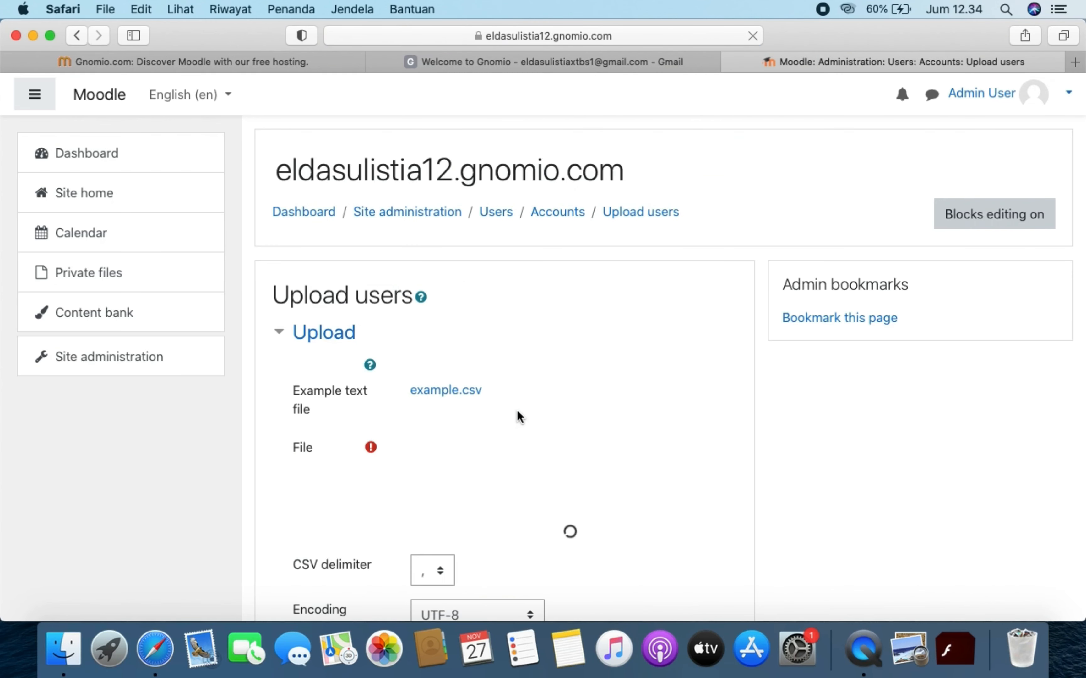
scroll(516, 416, down, 2)
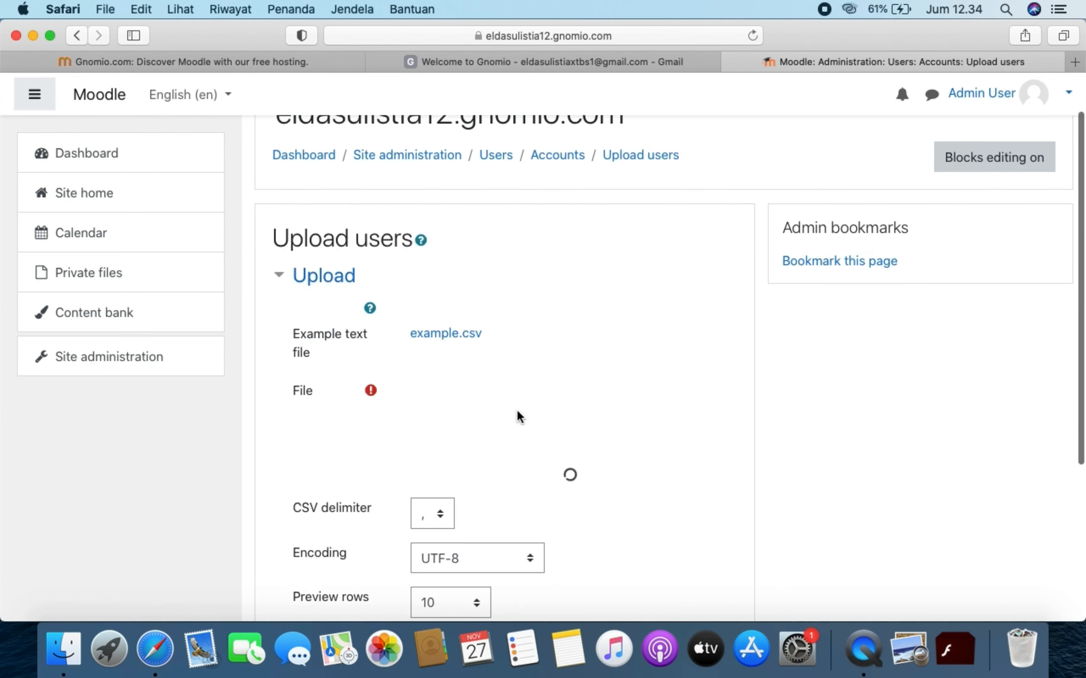
scroll(517, 410, down, 3)
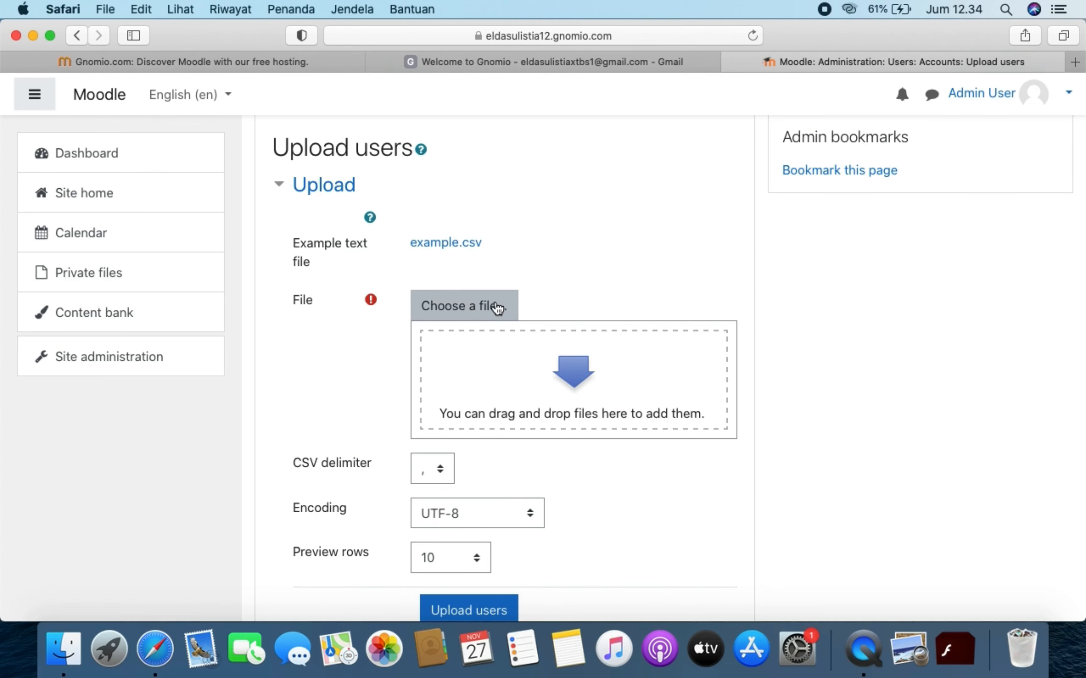
- Open the file picker and switch to uploading a file from the computer
click(504, 315)
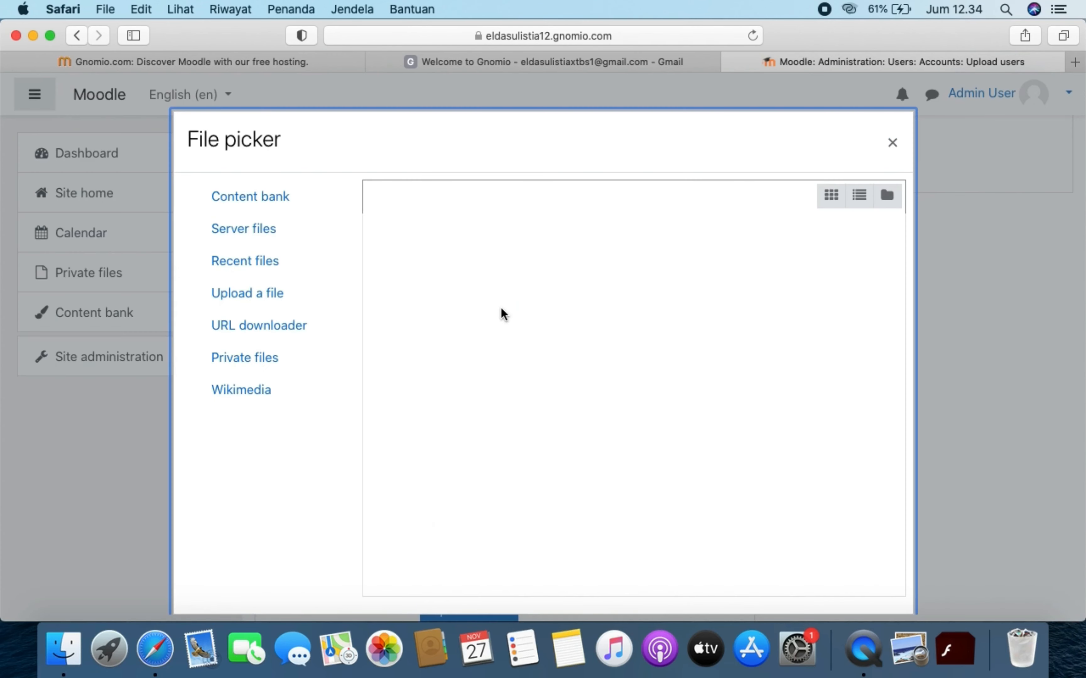
click(274, 293)
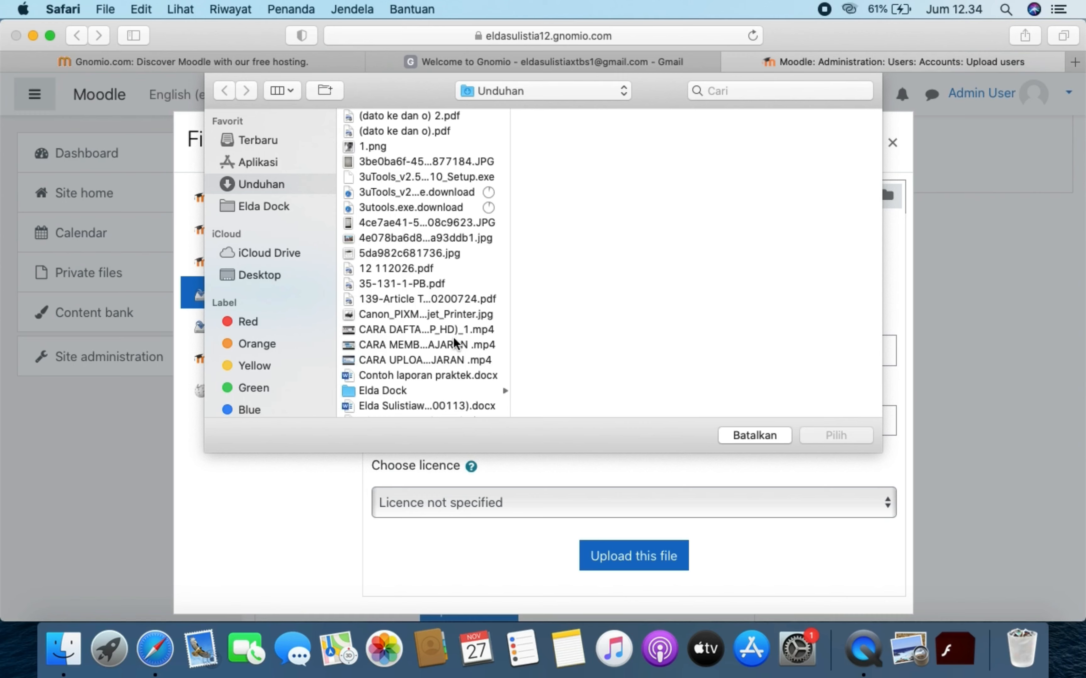
scroll(454, 341, down, 15)
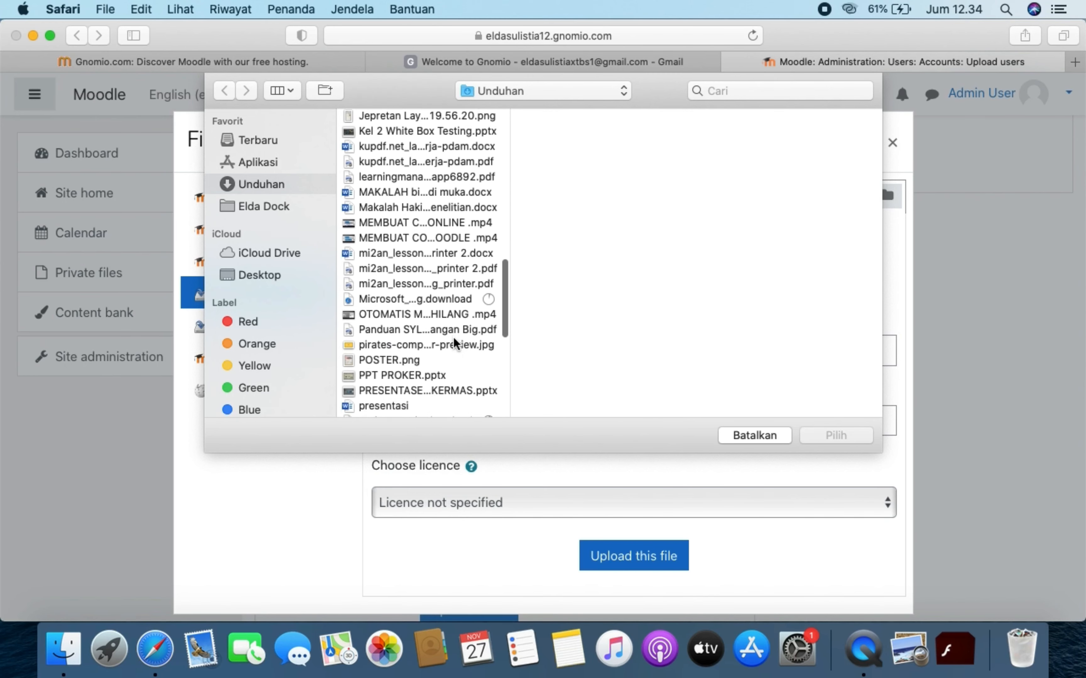
scroll(452, 342, down, 15)
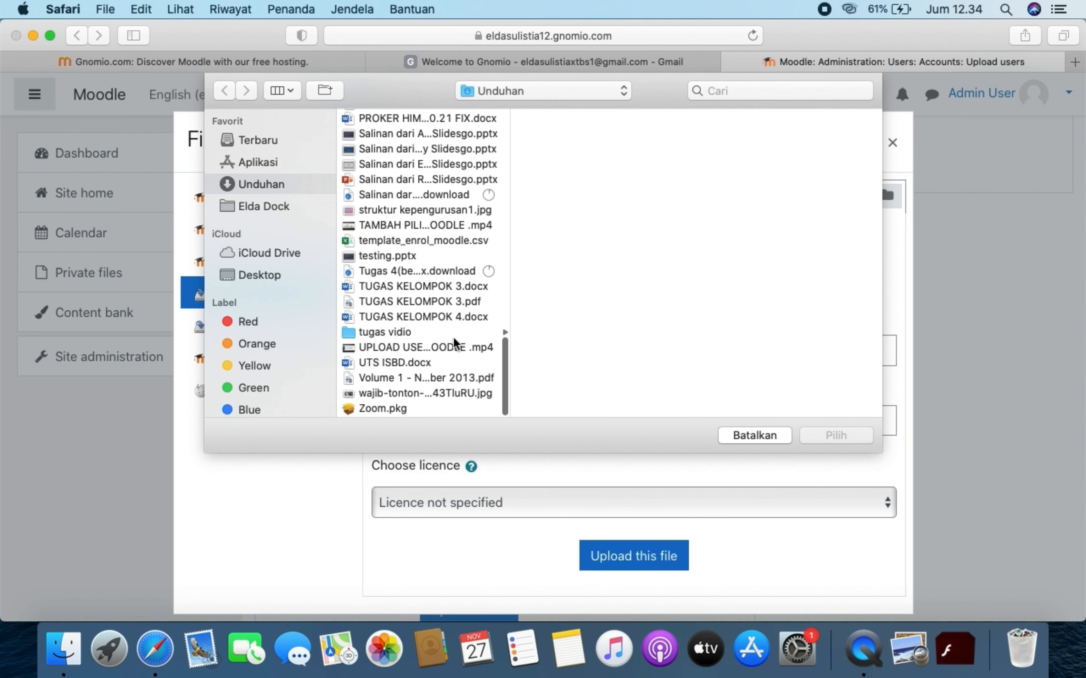
scroll(454, 342, up, 10)
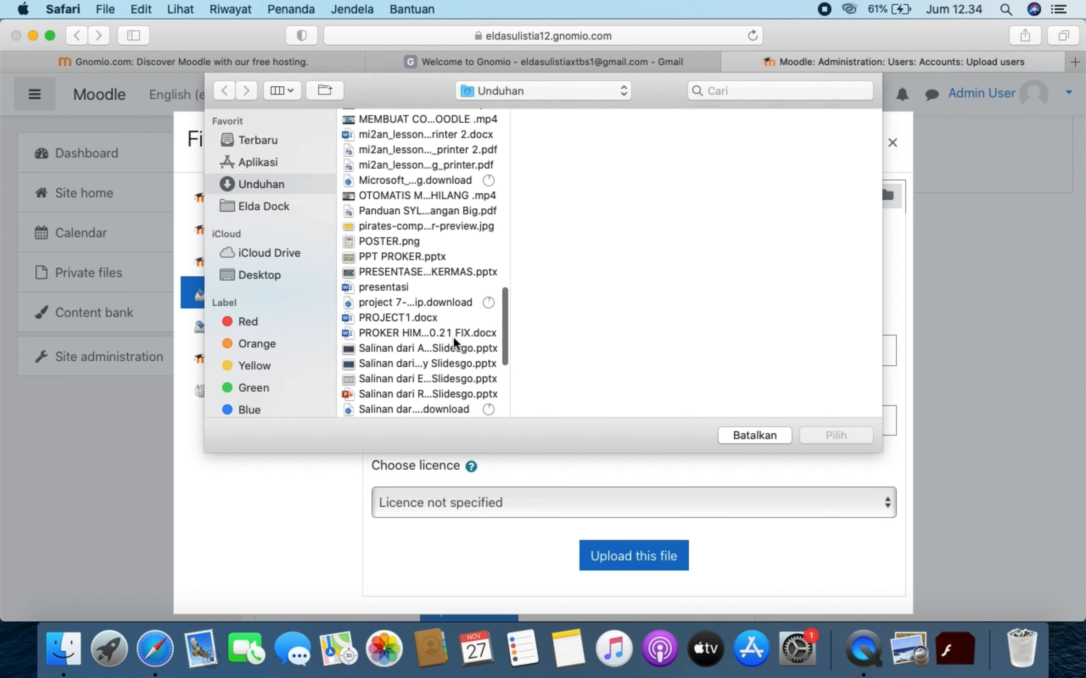
scroll(454, 342, up, 10)
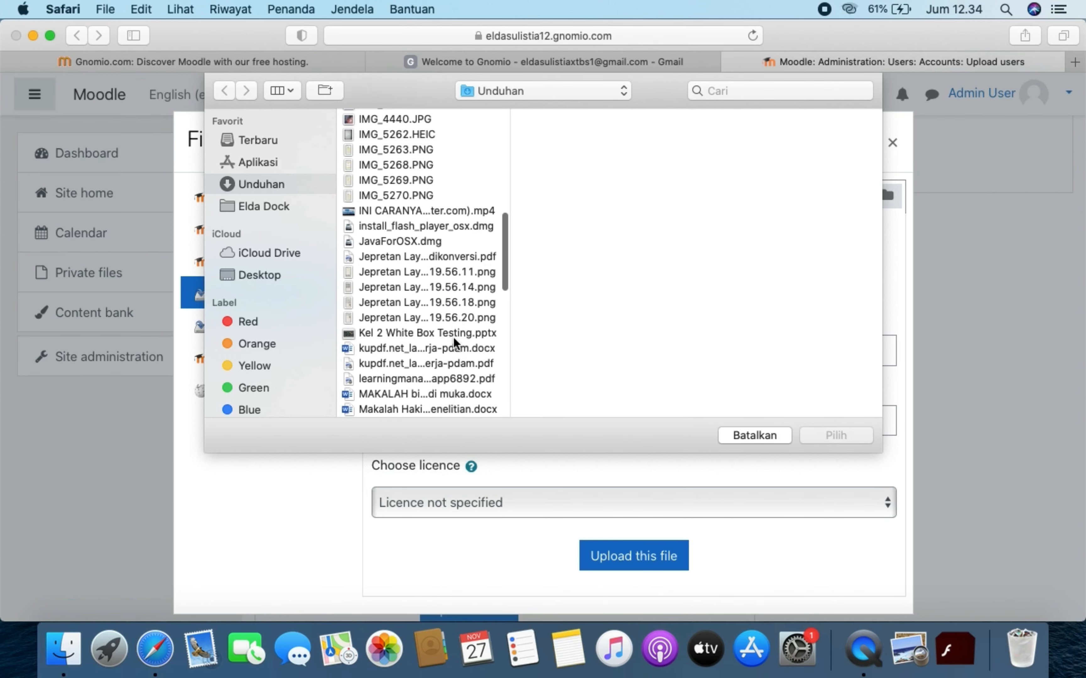
scroll(453, 341, up, 10)
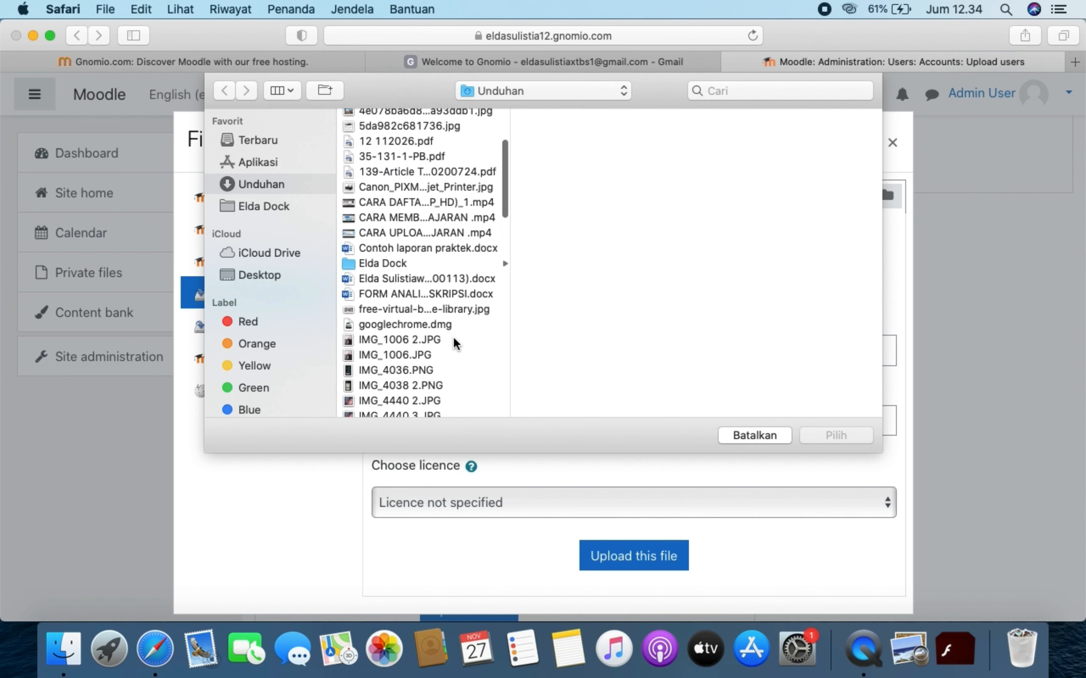
scroll(453, 341, up, 5)
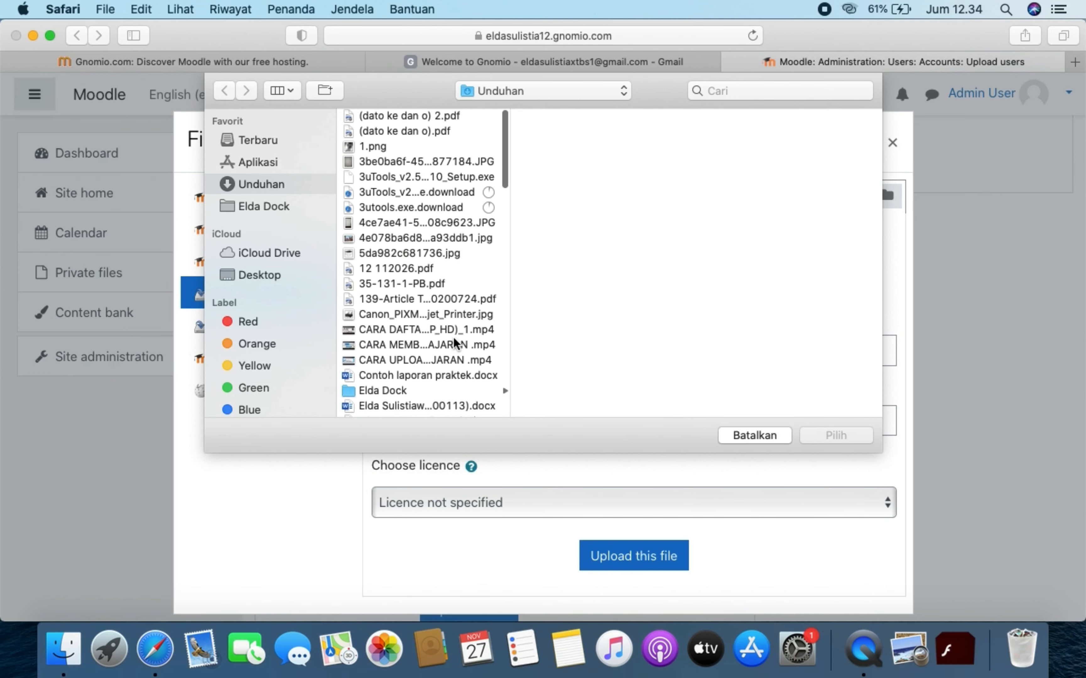
- Browse to the Elda Dock folder and pick users.csv (162 bytes) for upload
click(275, 207)
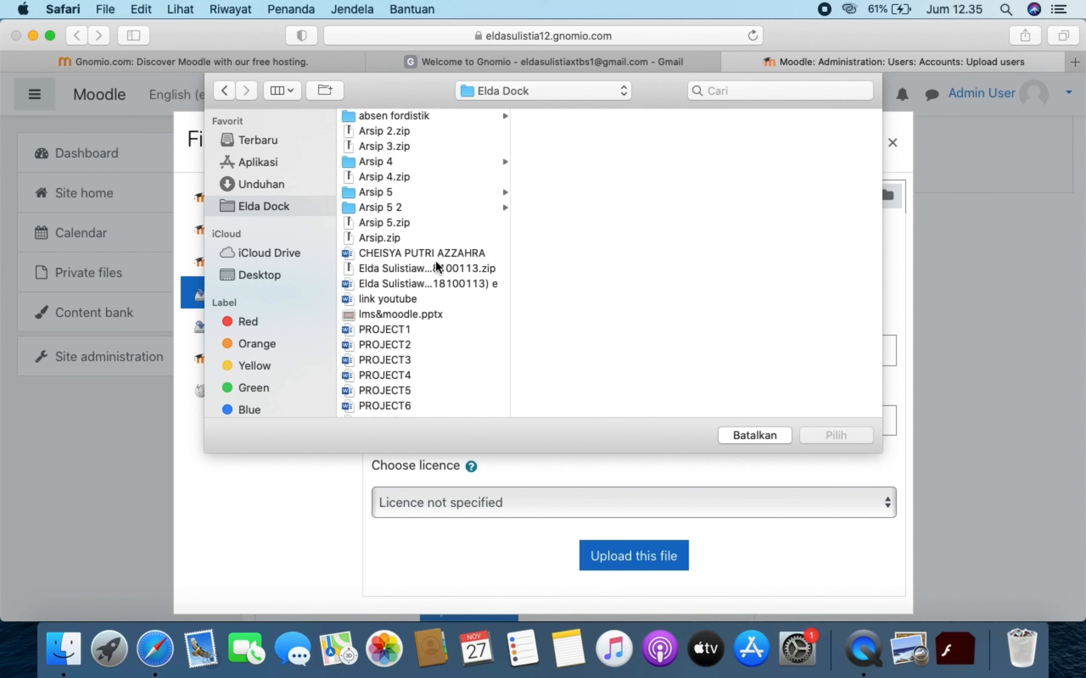
scroll(435, 263, down, 5)
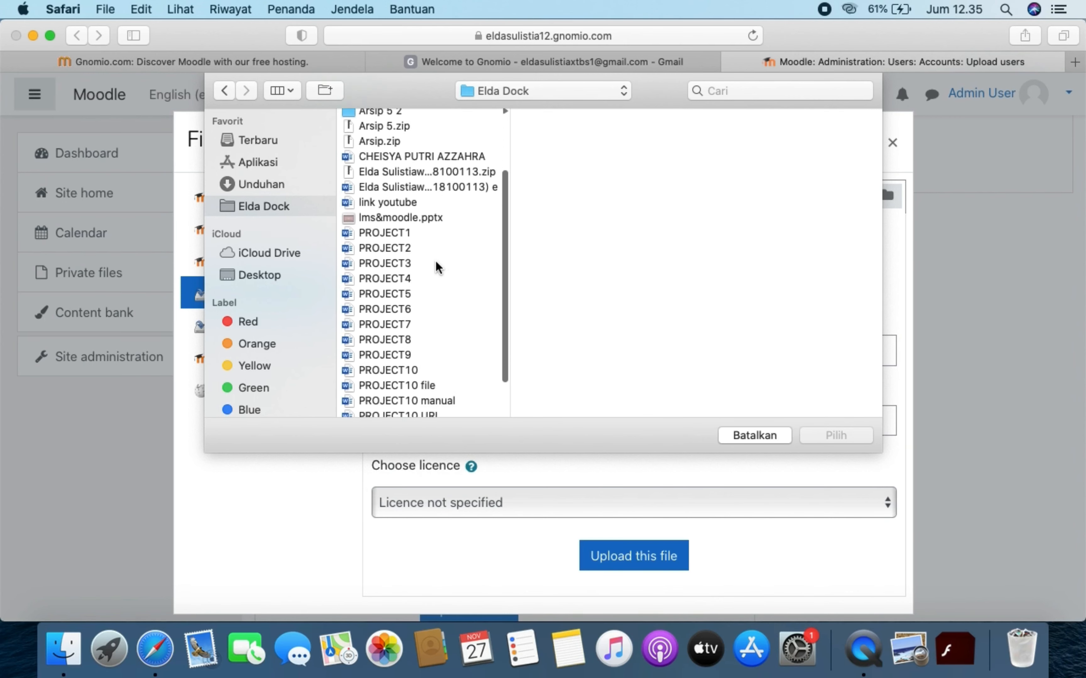
scroll(435, 260, down, 2)
click(394, 410)
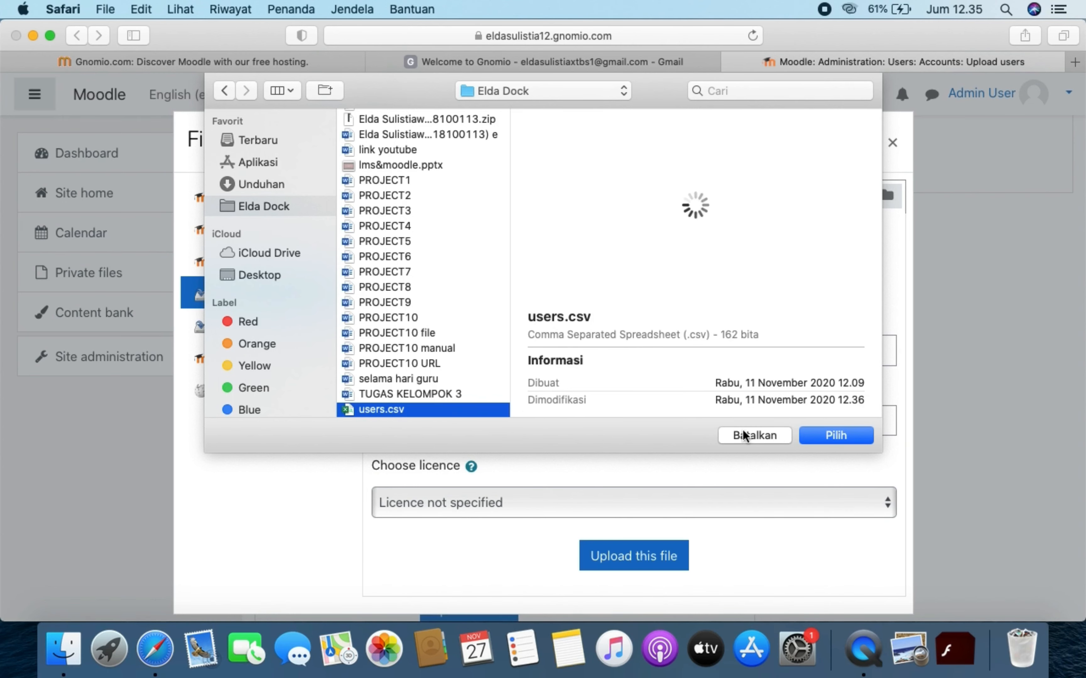
click(831, 438)
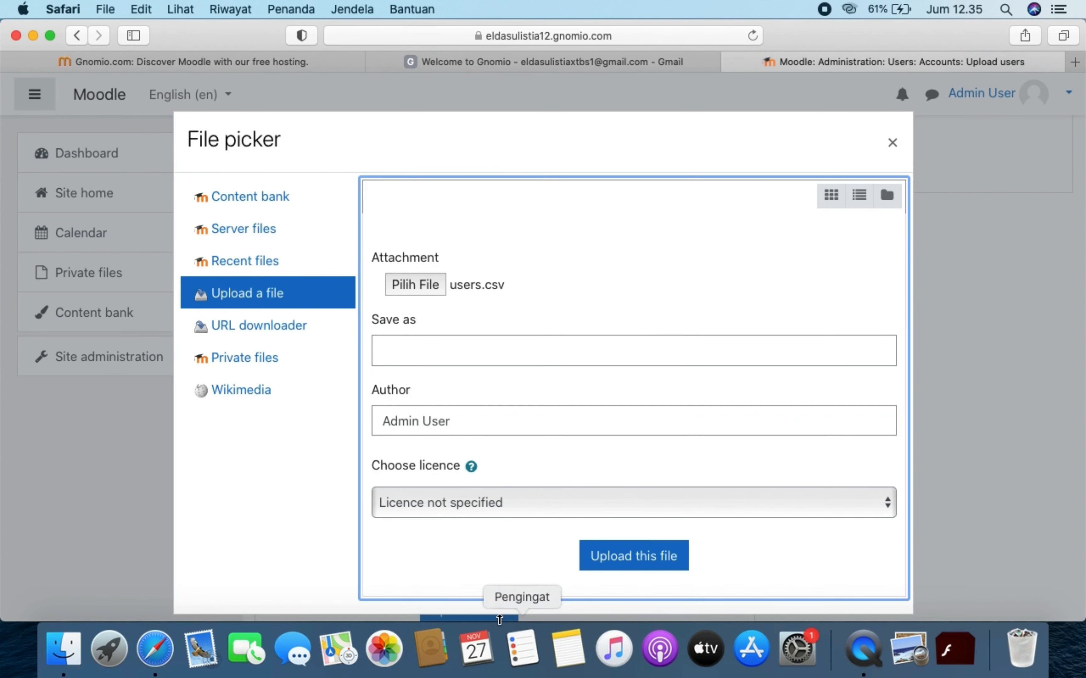
- Upload users.csv with the CSV delimiter set to semicolon (;) and submit it for preview
click(640, 558)
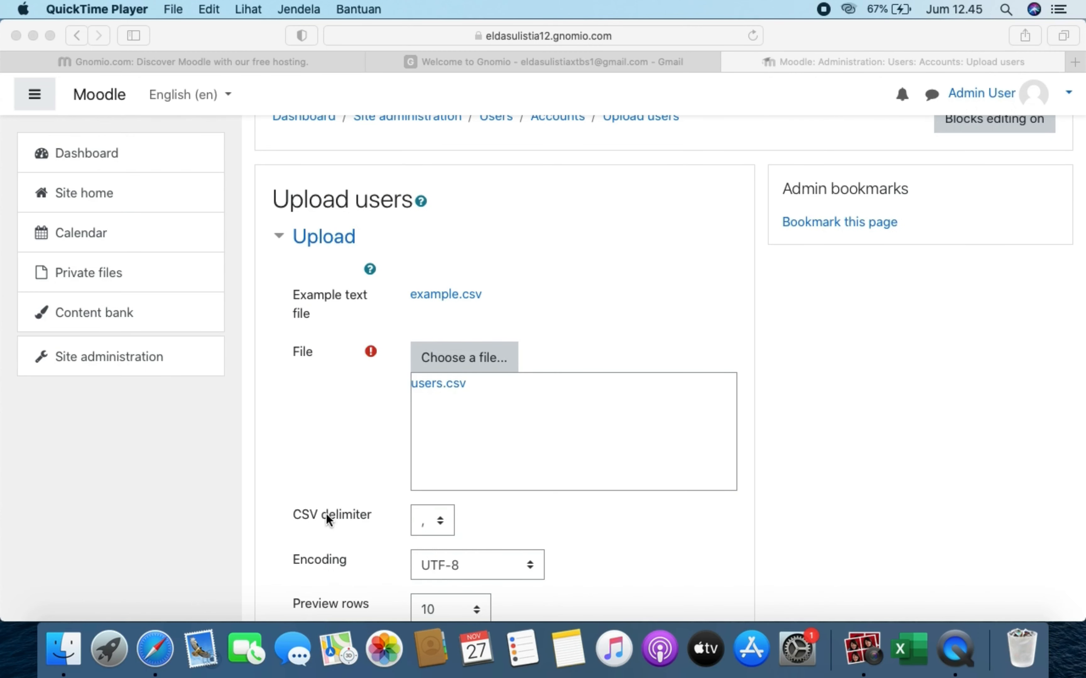
click(444, 523)
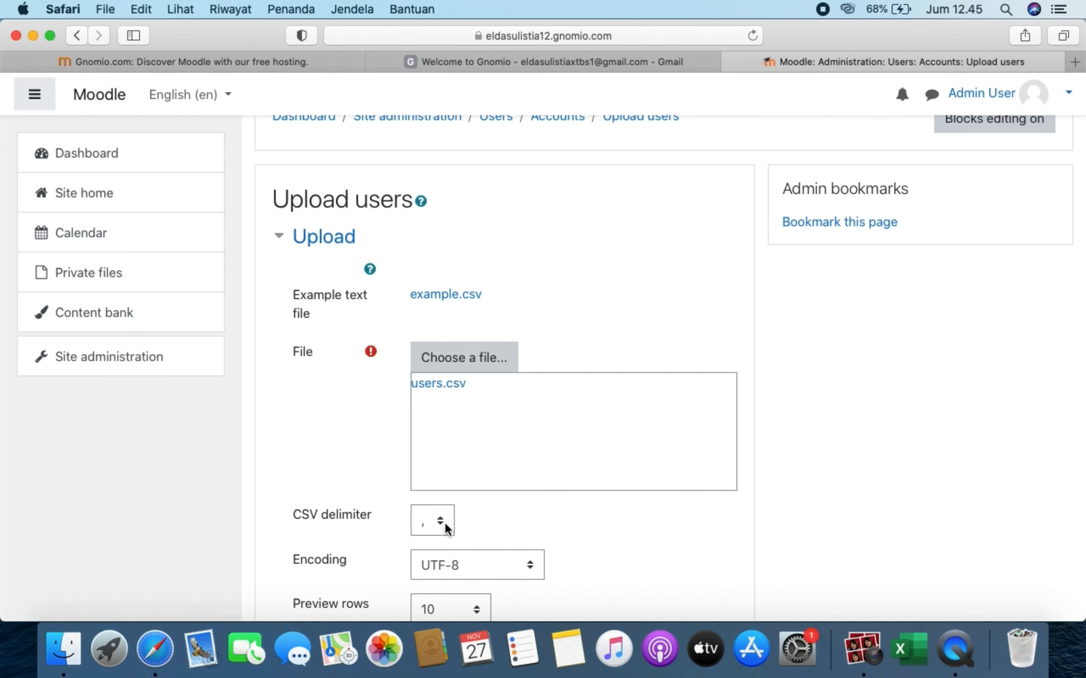
click(445, 523)
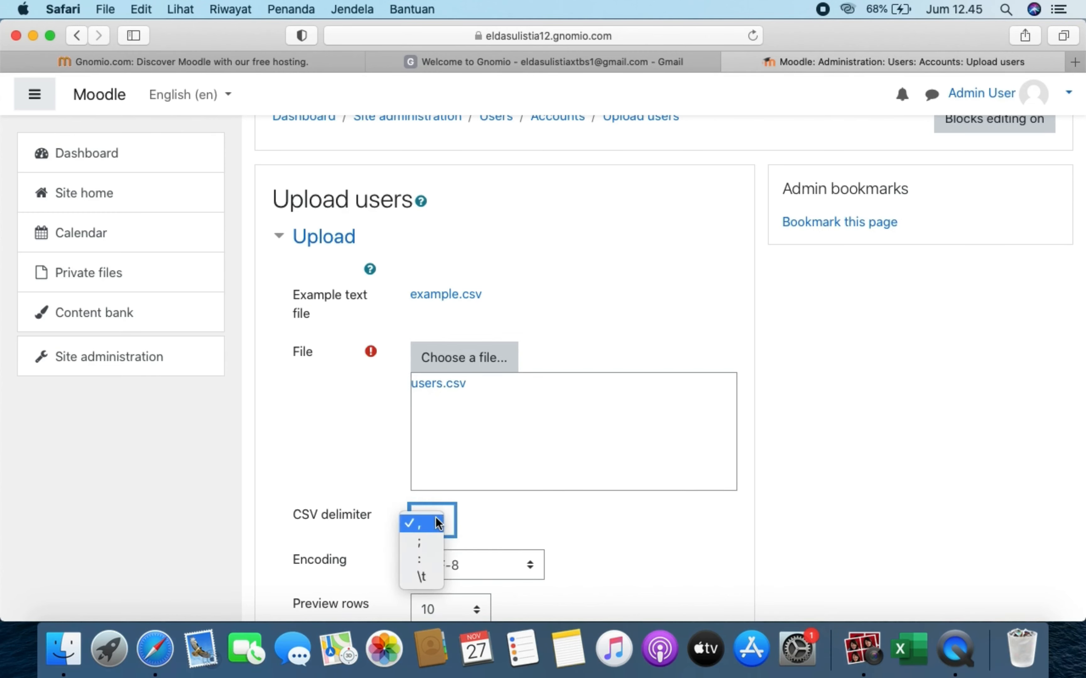
click(434, 544)
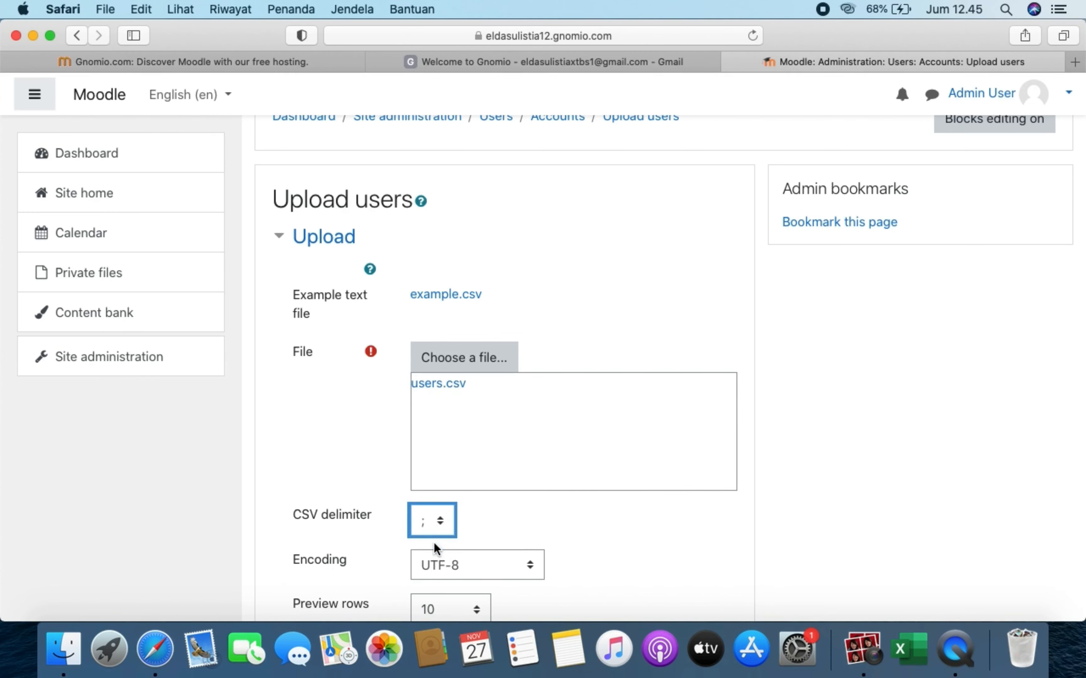
scroll(585, 504, down, 5)
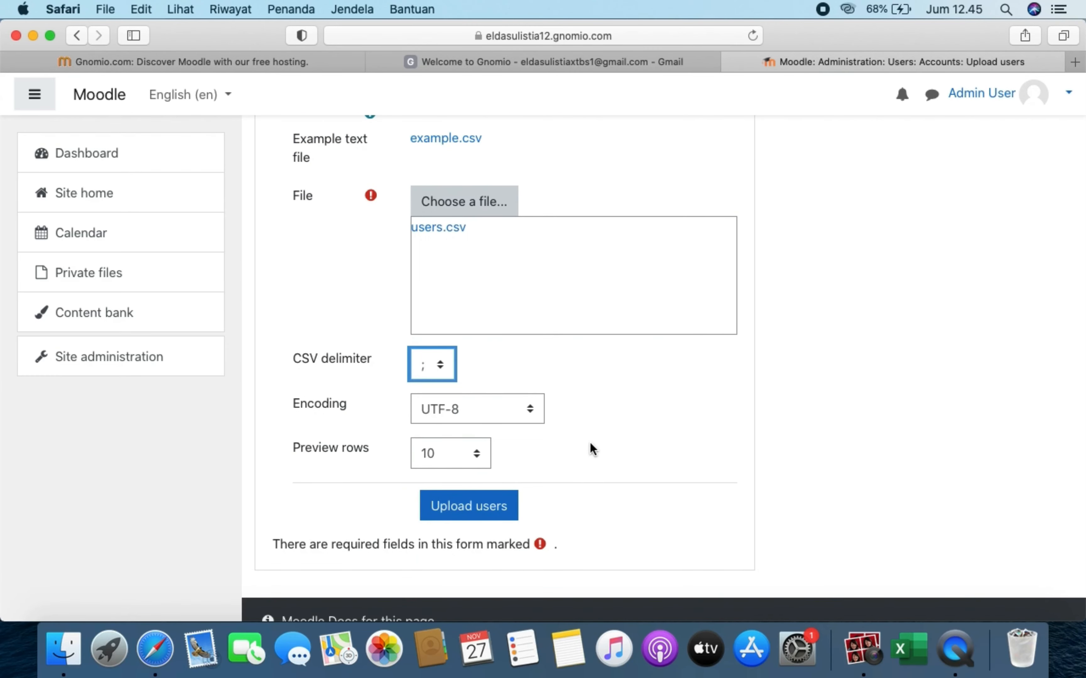
scroll(590, 442, down, 3)
scroll(590, 443, up, 3)
scroll(590, 443, down, 5)
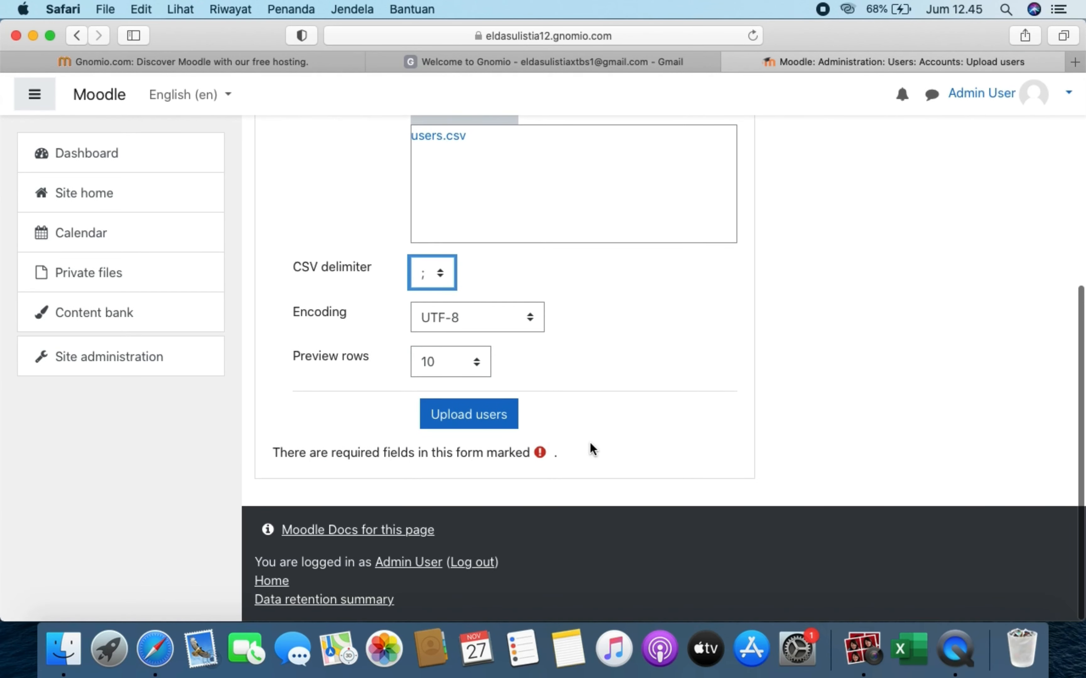
click(499, 423)
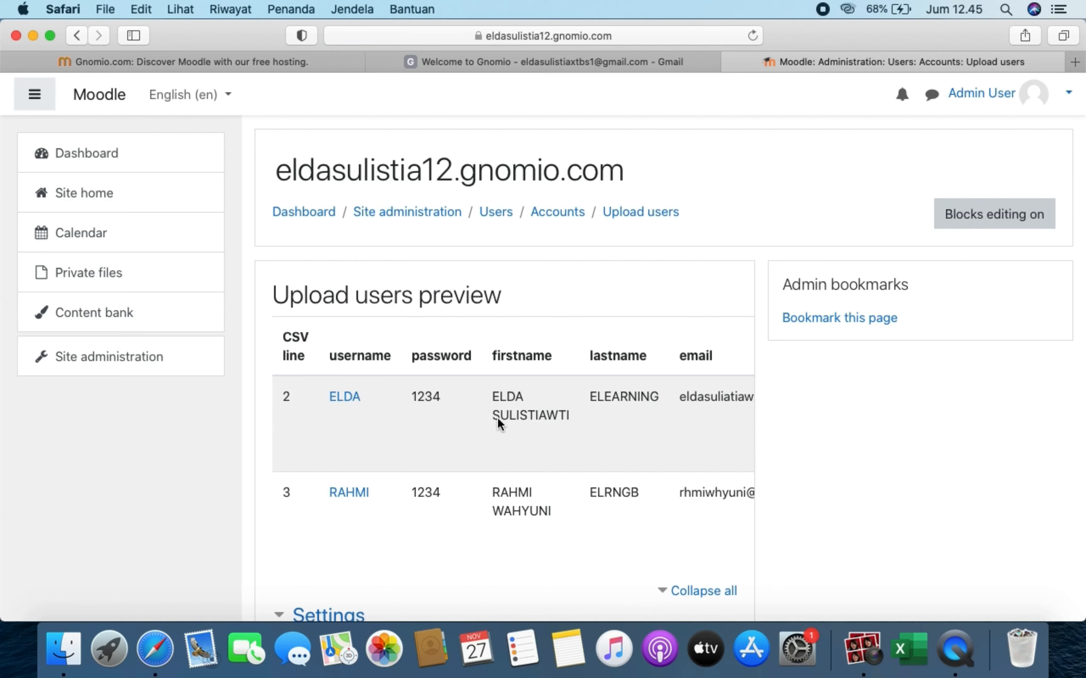
- Keep the upload type as 'Add new only, skip existing users'
scroll(498, 424, down, 4)
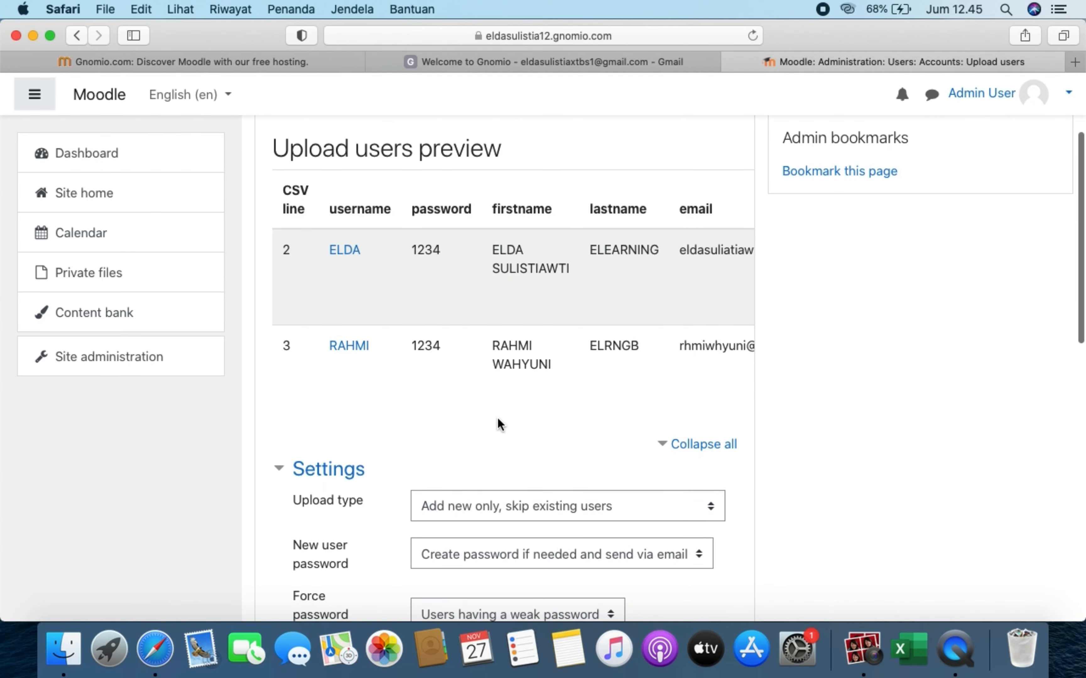
scroll(499, 422, down, 8)
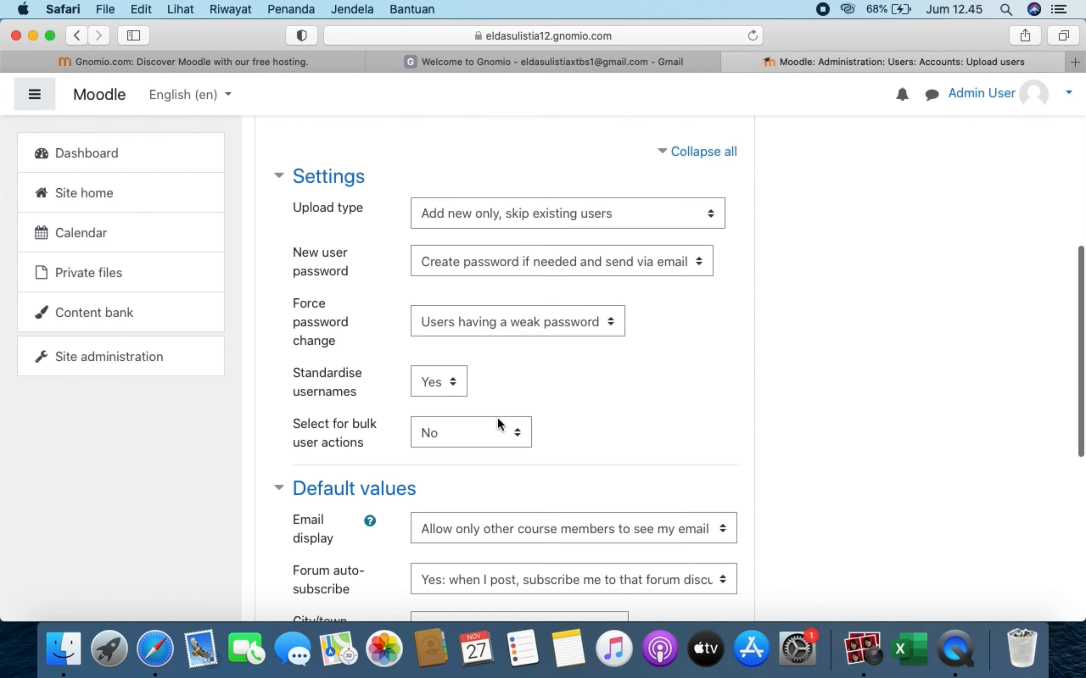
scroll(497, 418, up, 1)
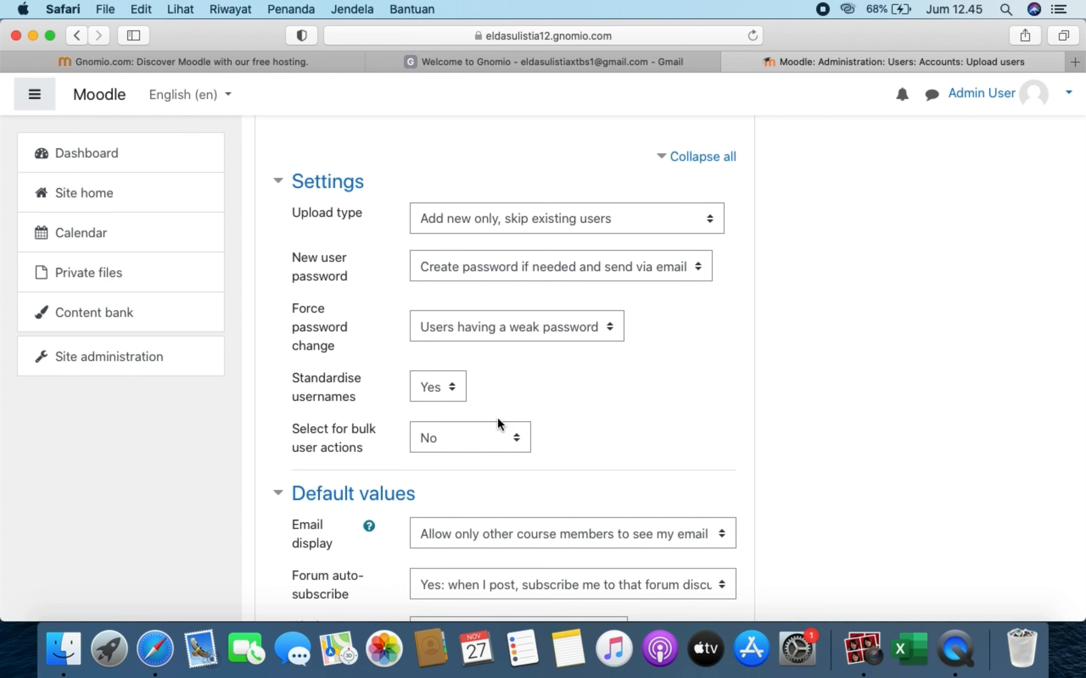
scroll(497, 418, down, 1)
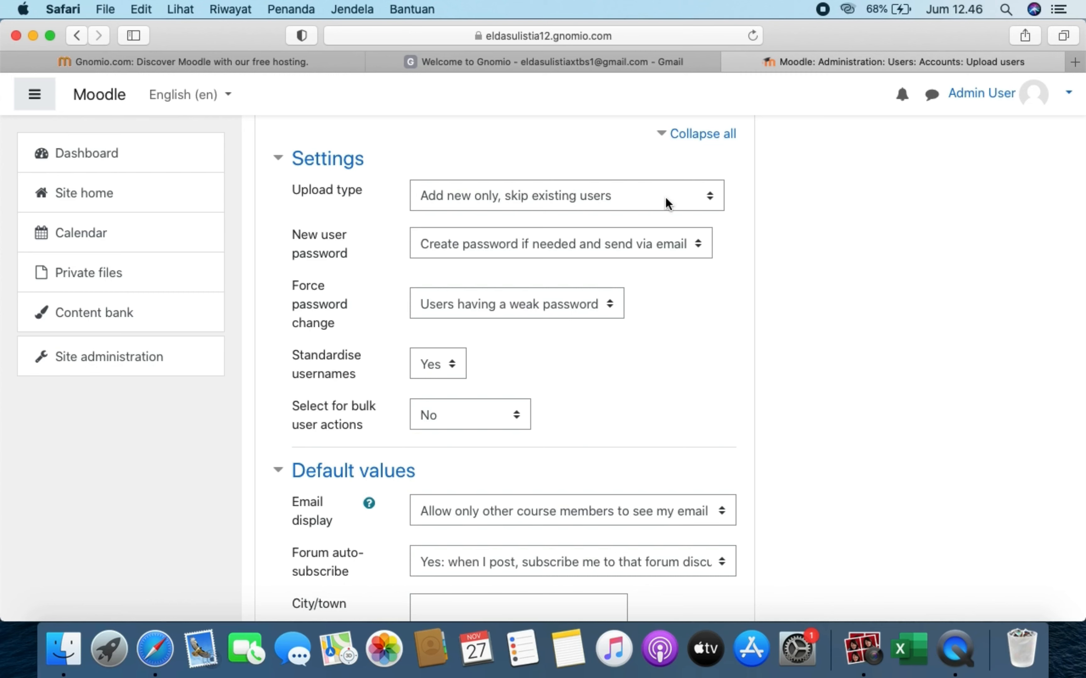
click(630, 200)
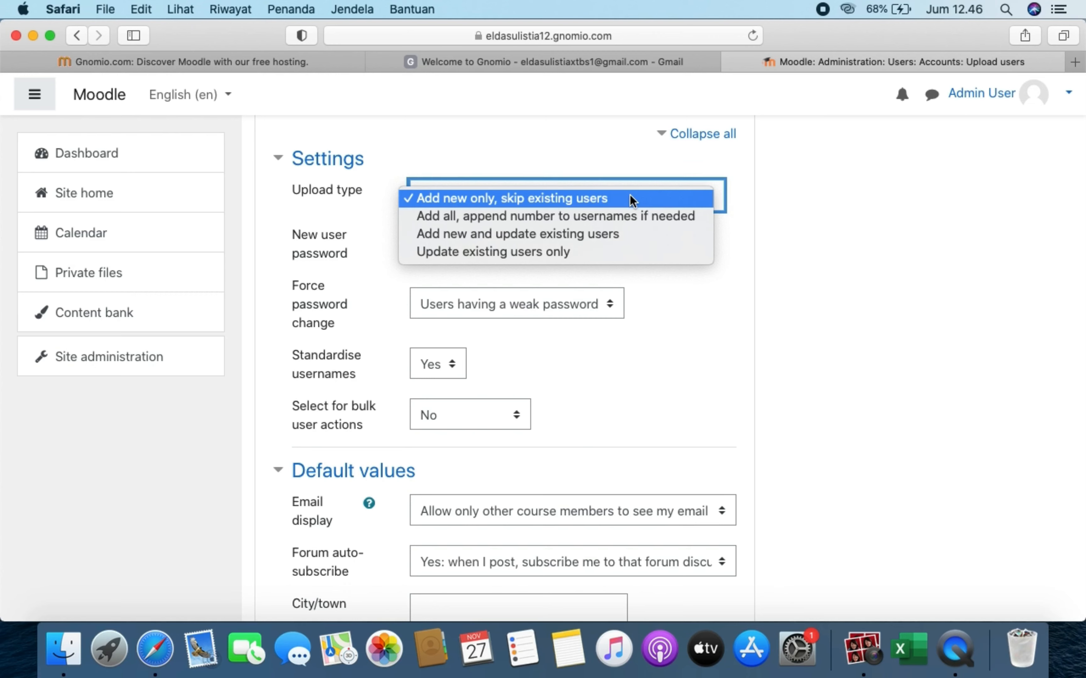
click(629, 200)
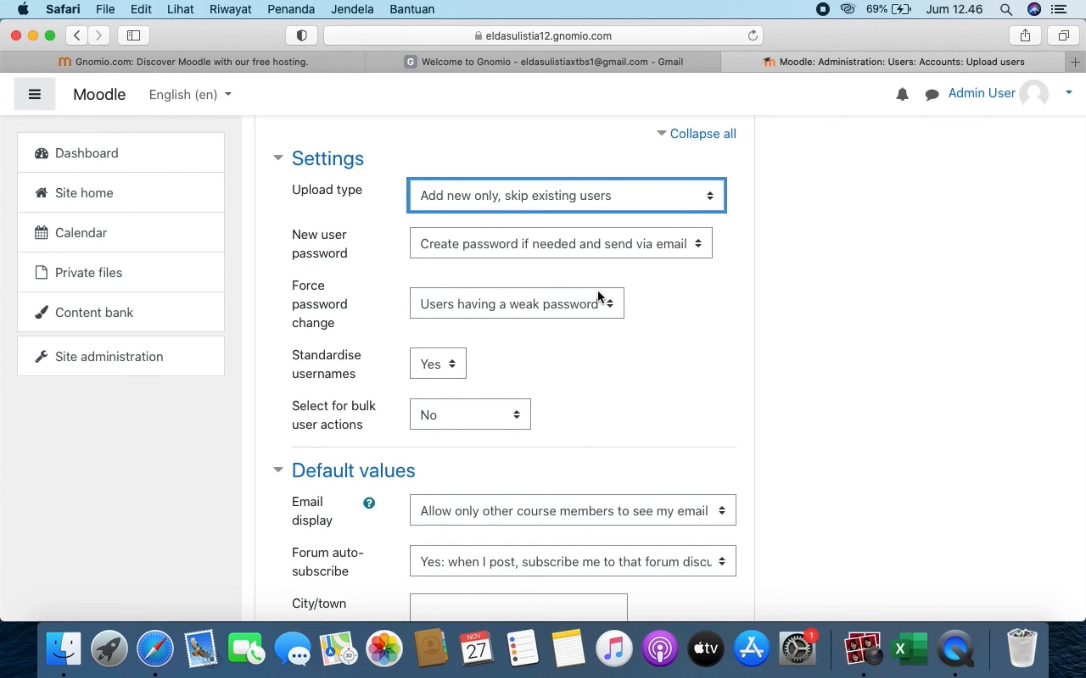
- Set New user password to 'Field required in file'
scroll(551, 367, down, 2)
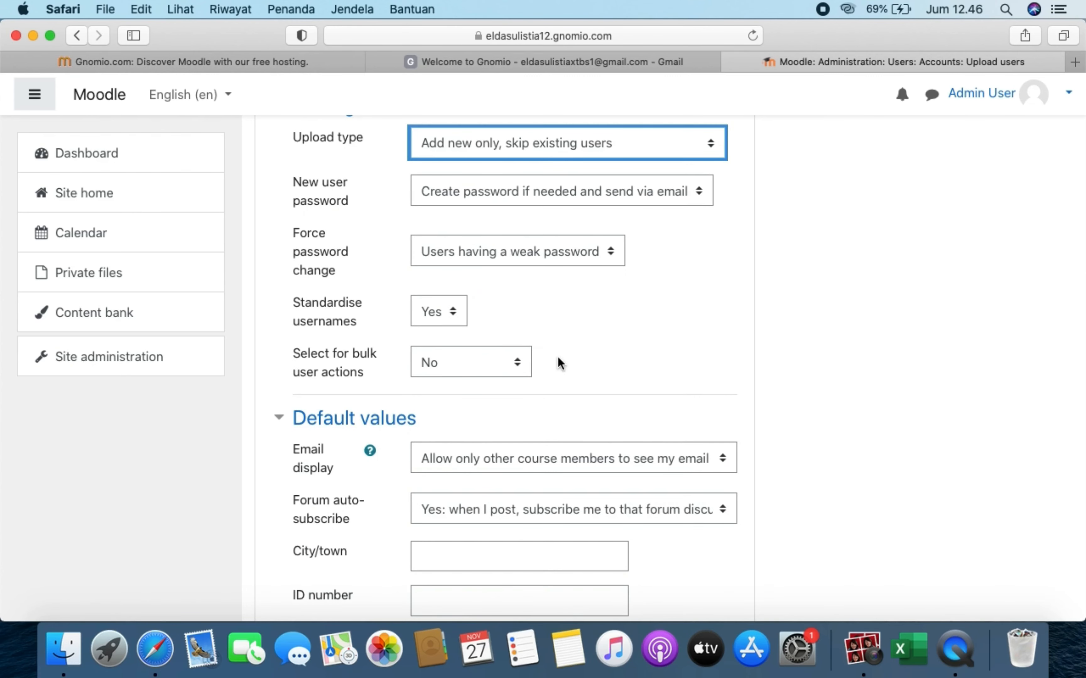
scroll(556, 368, down, 5)
scroll(555, 367, down, 4)
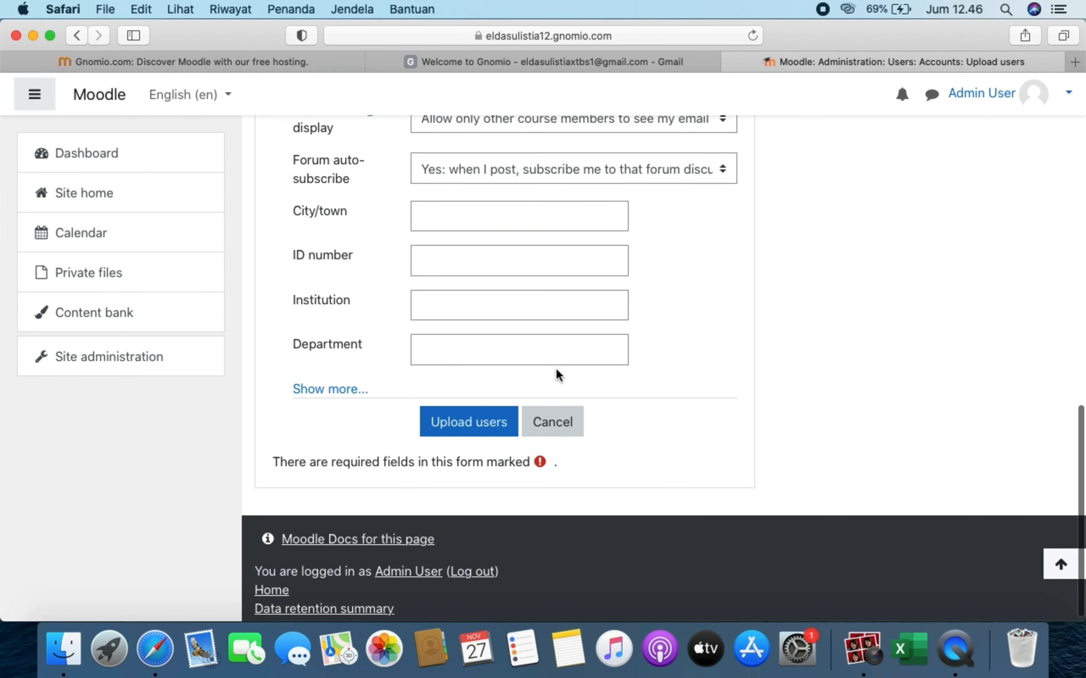
scroll(556, 368, up, 9)
scroll(556, 373, up, 3)
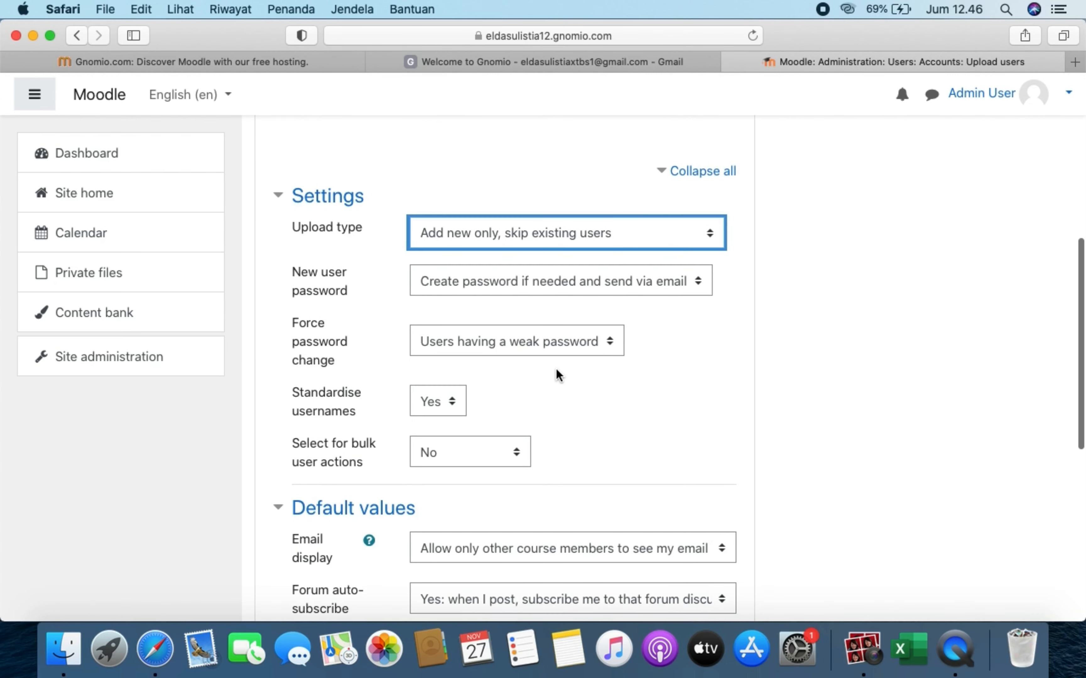
click(568, 294)
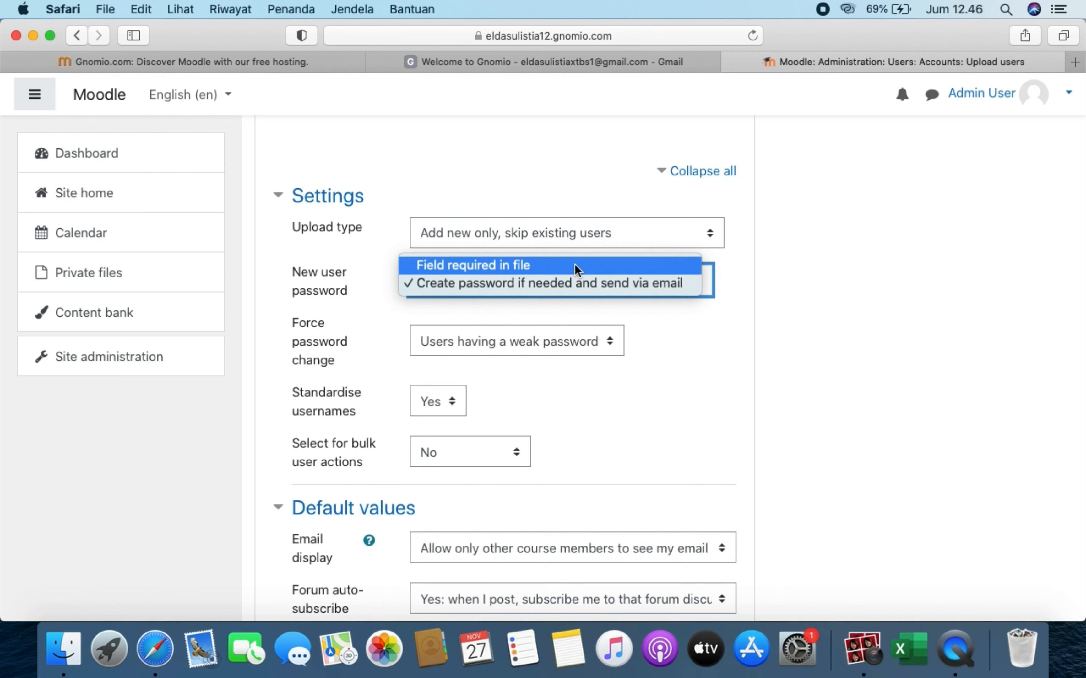
click(575, 266)
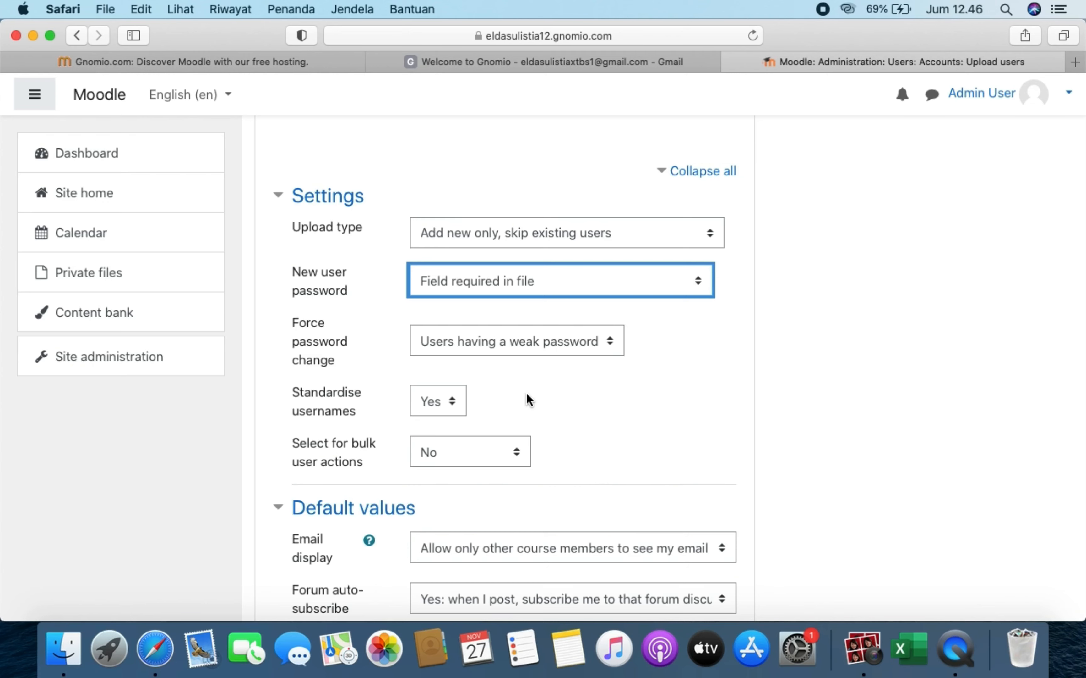
scroll(527, 397, down, 2)
- Set Force password change to None and Standardise usernames to No
scroll(527, 398, down, 4)
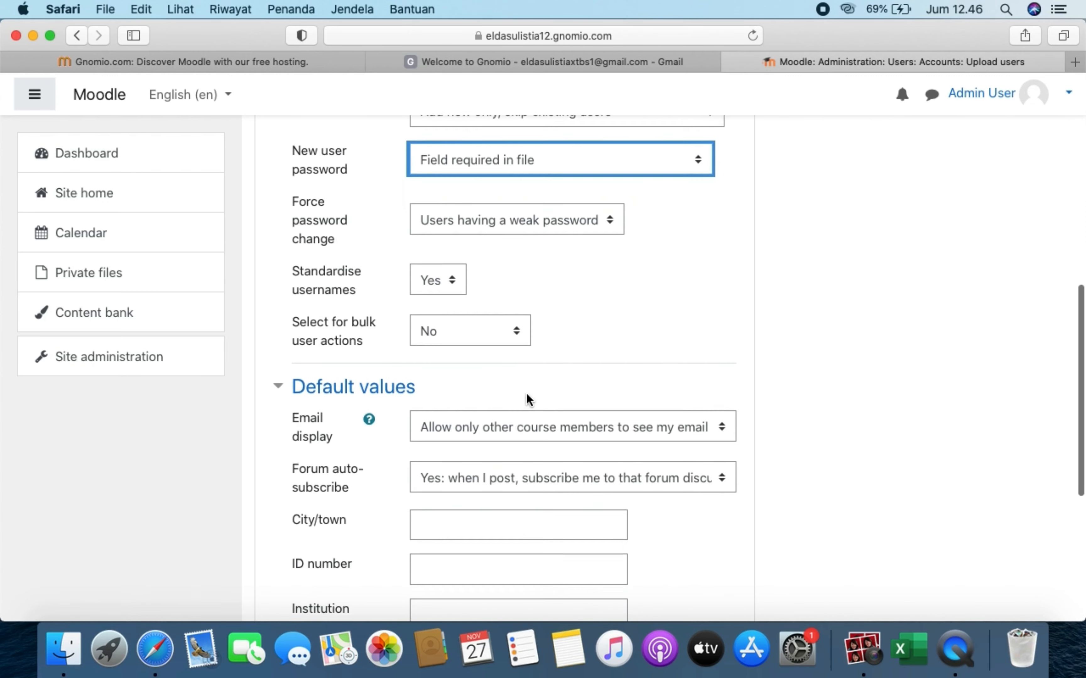
scroll(527, 397, down, 2)
scroll(527, 397, up, 1)
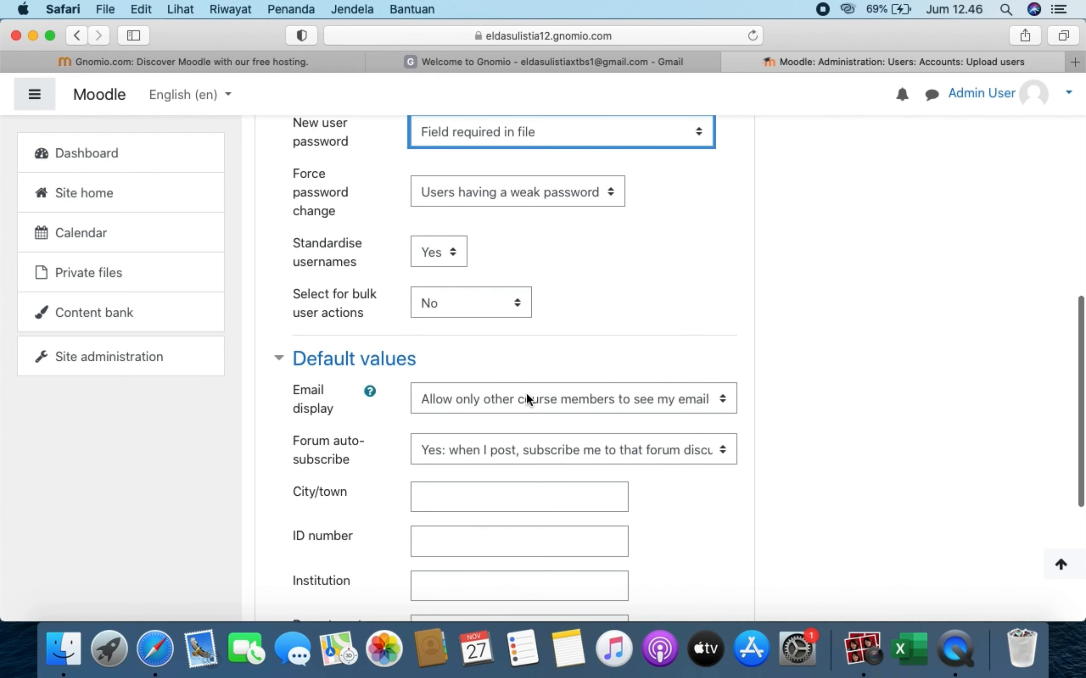
click(546, 198)
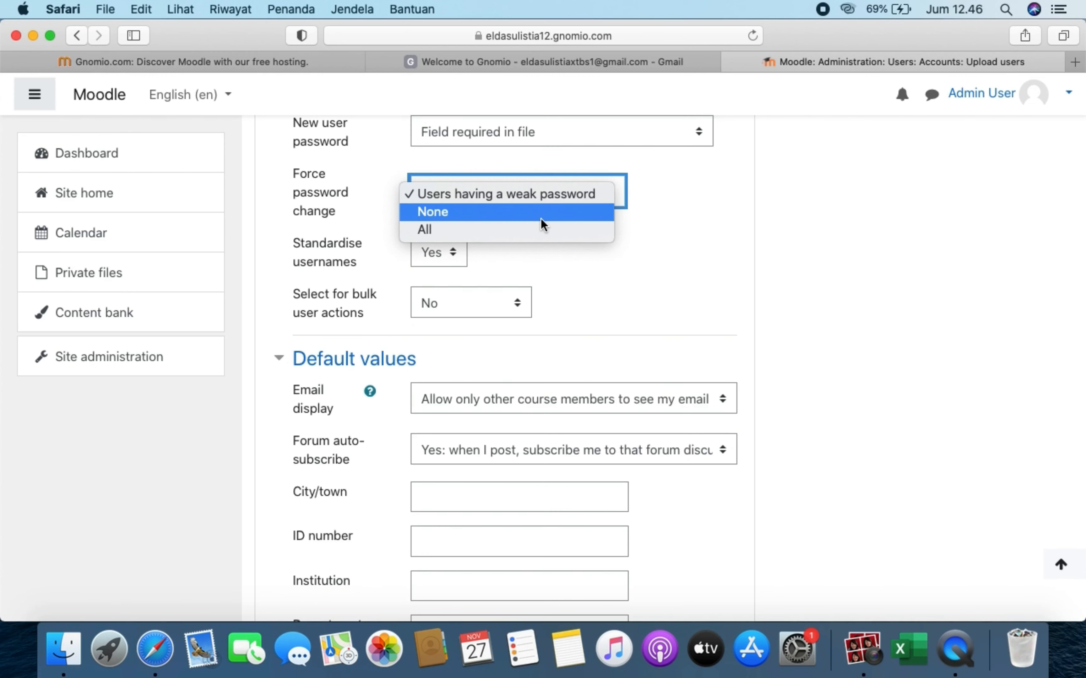
click(540, 212)
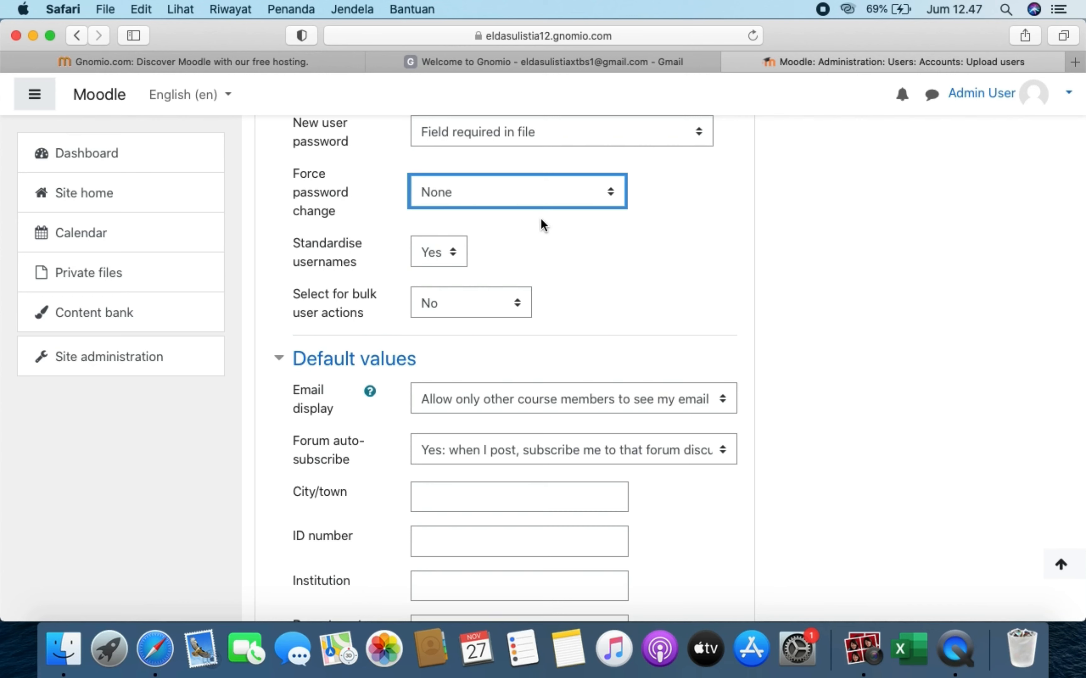
click(445, 259)
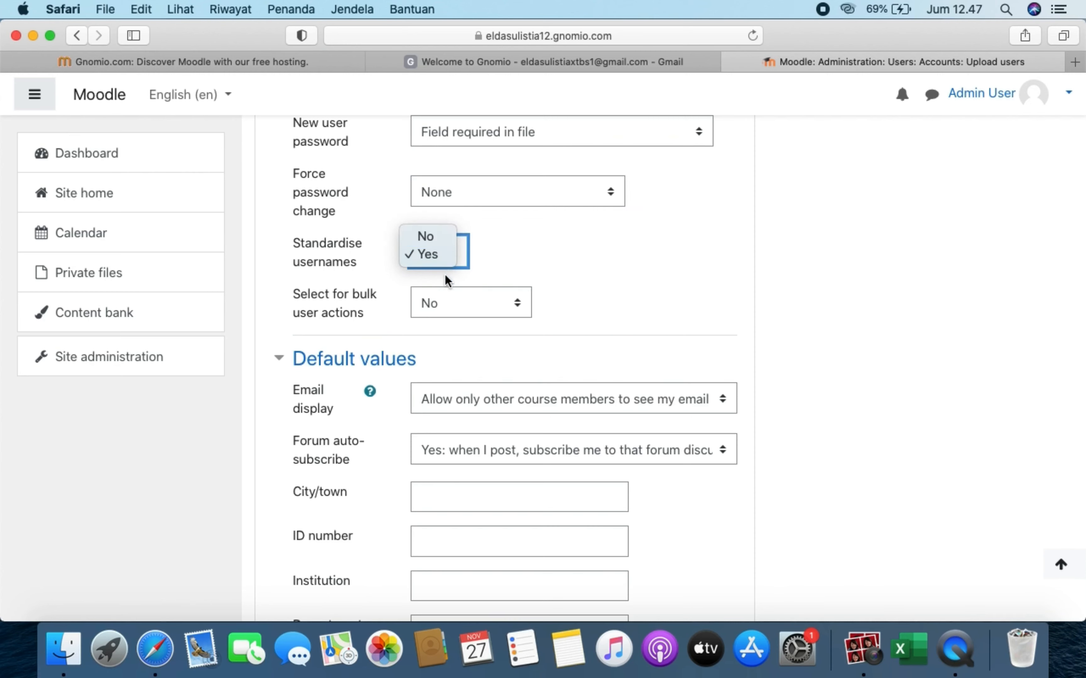
click(441, 239)
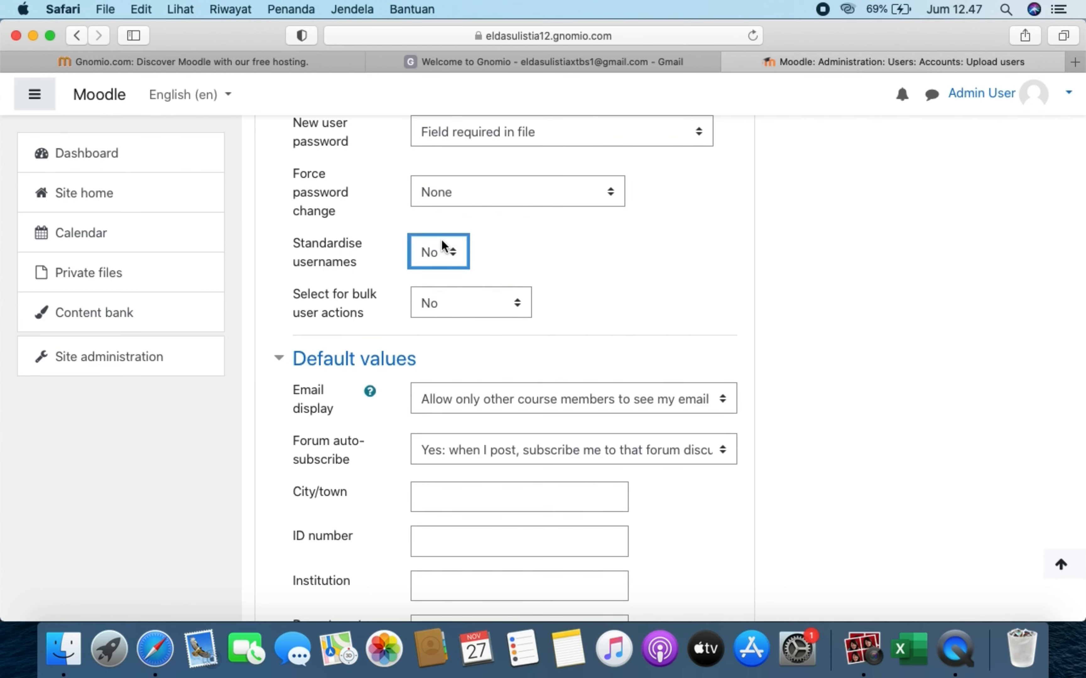
scroll(442, 245, down, 5)
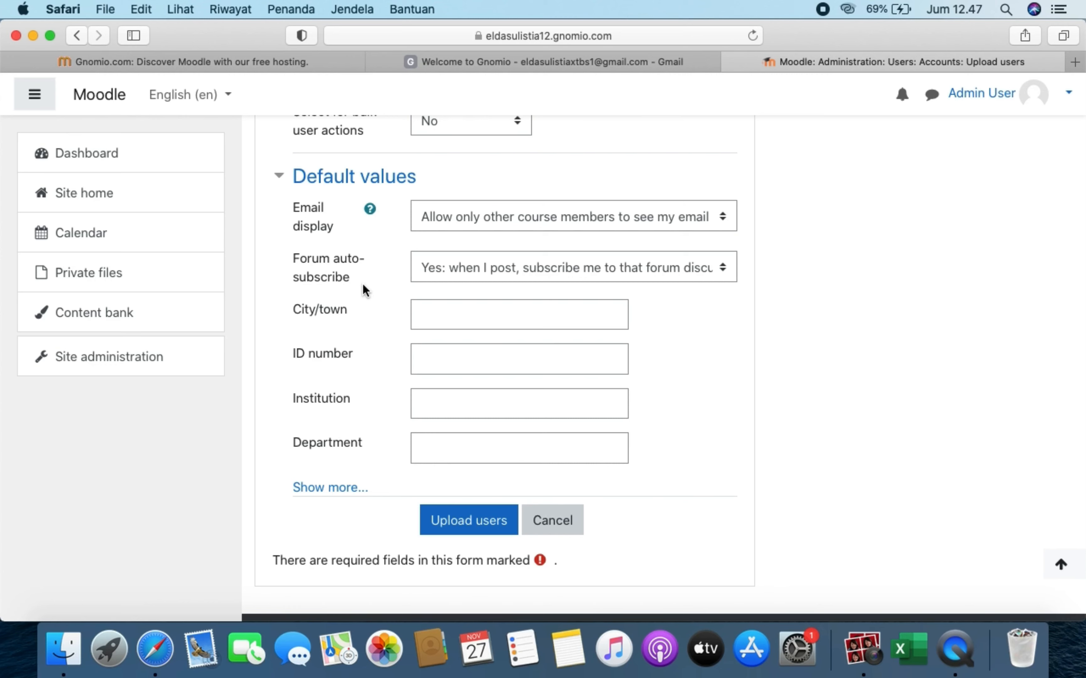
- Reveal the remaining default value fields and set the default country to Indonesia
click(347, 493)
scroll(348, 496, down, 2)
scroll(346, 496, down, 3)
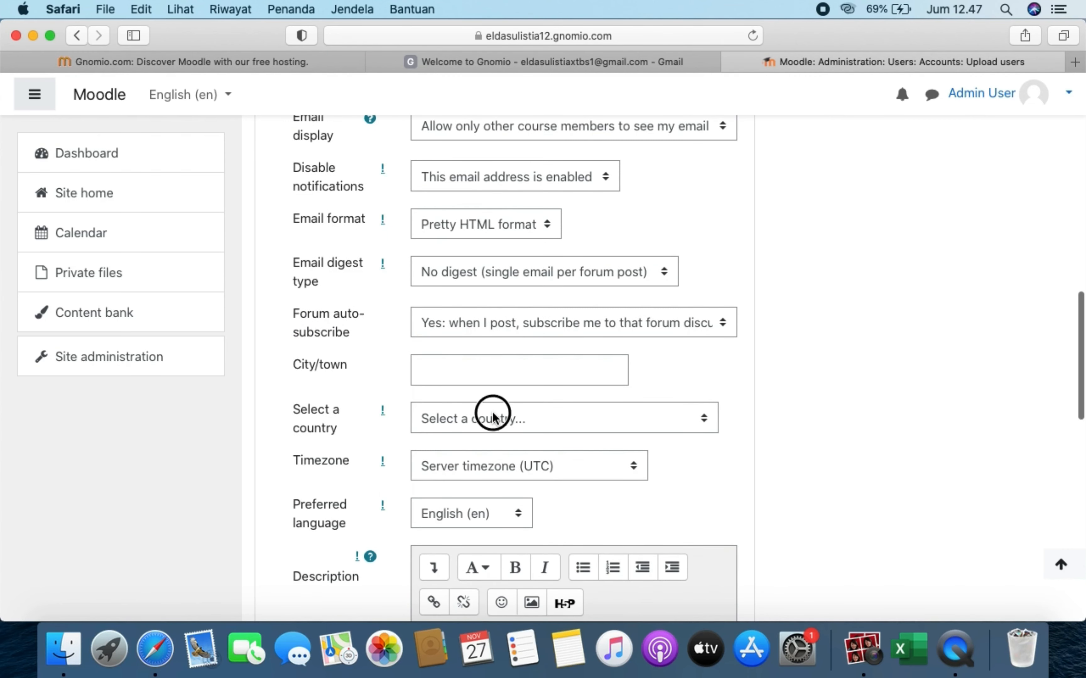
click(492, 417)
scroll(485, 572, down, 10)
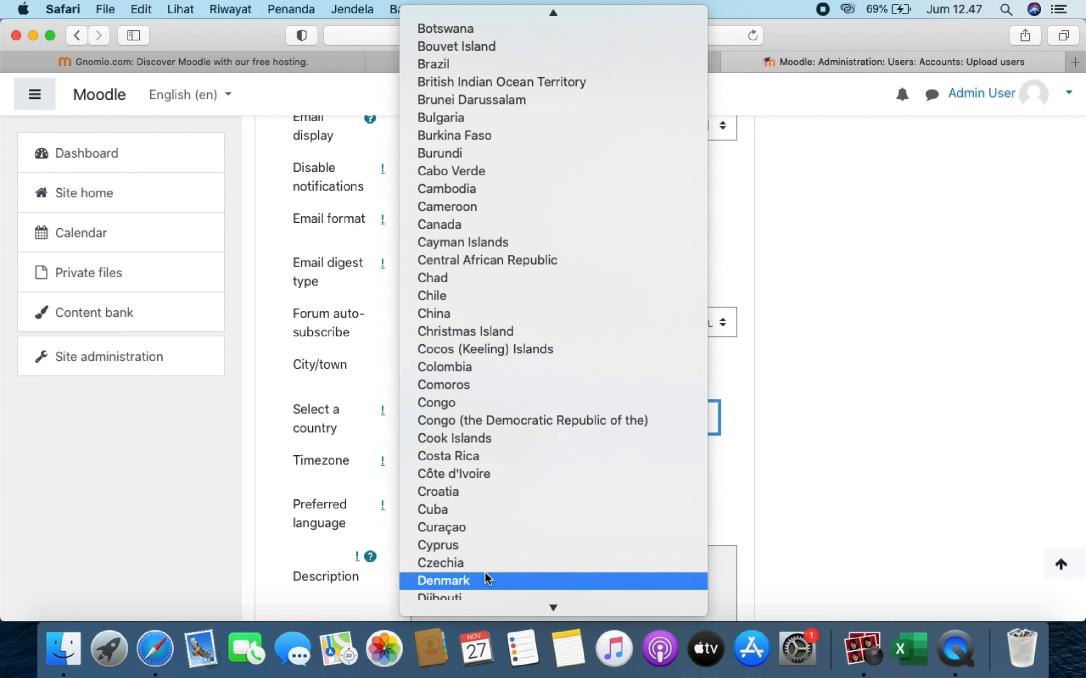
scroll(484, 572, down, 10)
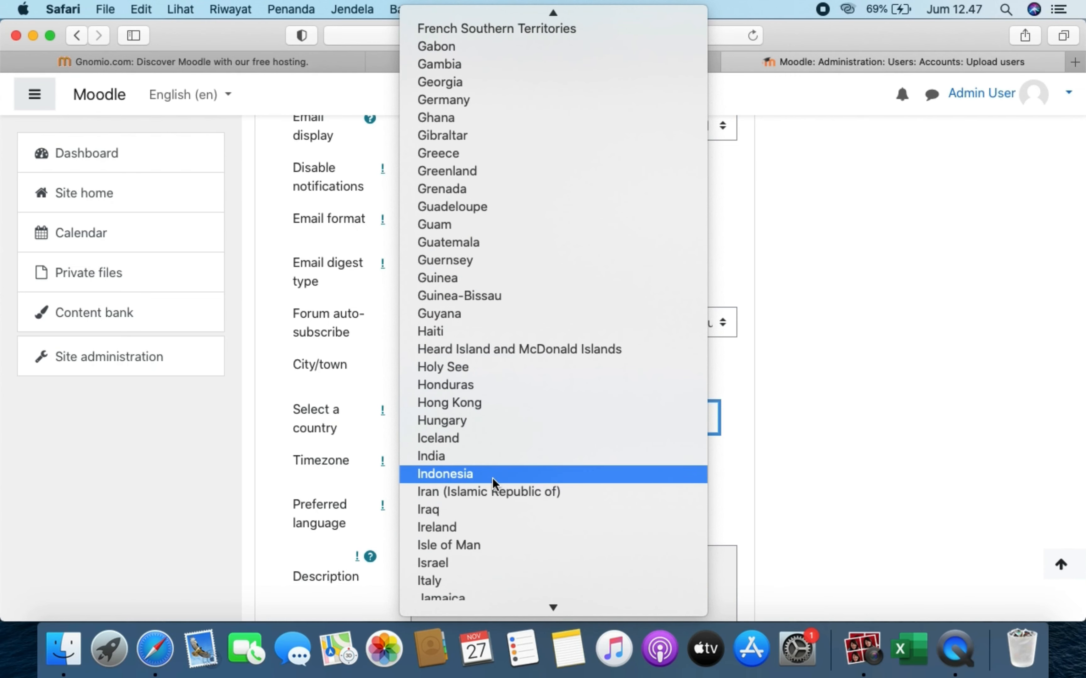
click(493, 480)
scroll(494, 483, down, 2)
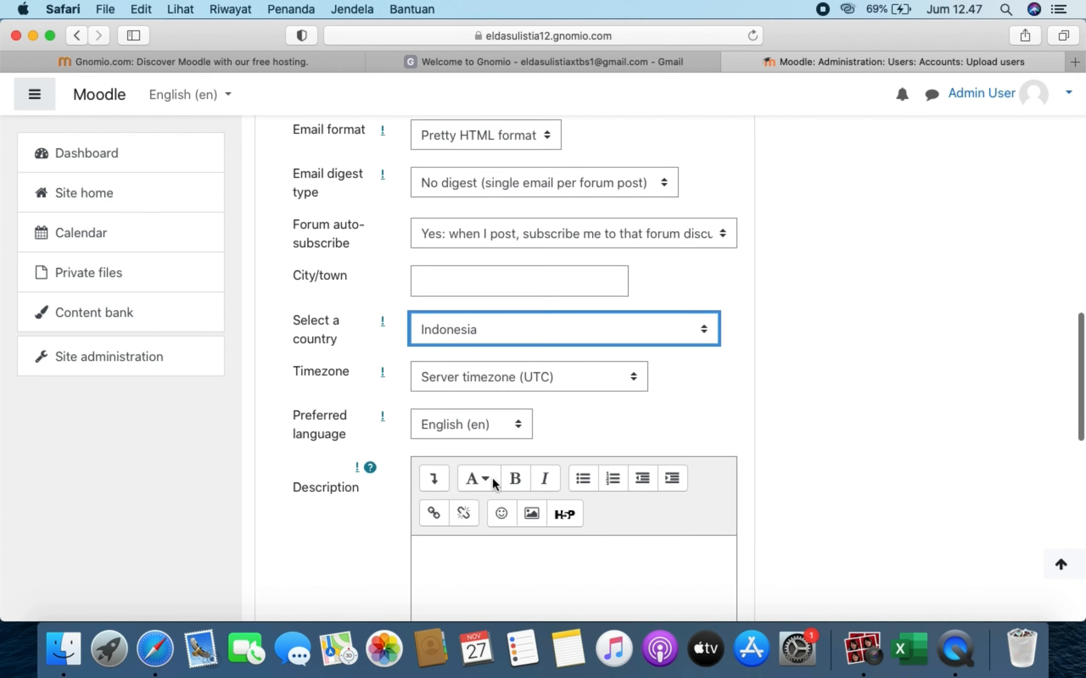
scroll(492, 477, down, 1)
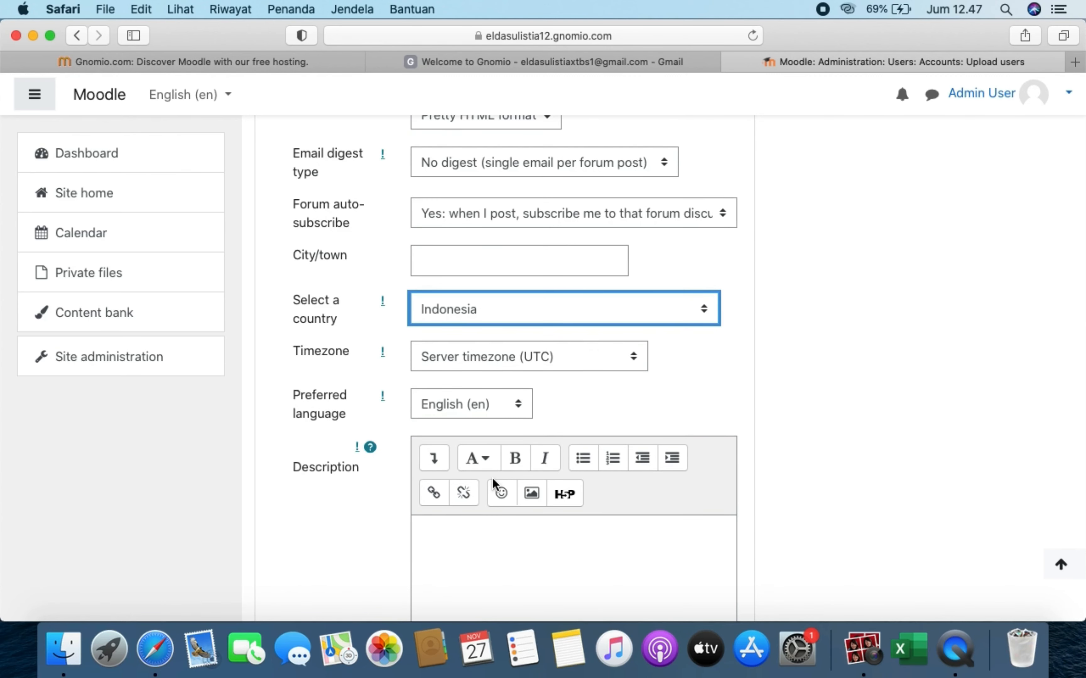
- Set the default timezone to Asia/Jakarta and preferred language to Indonesian (id)
click(540, 363)
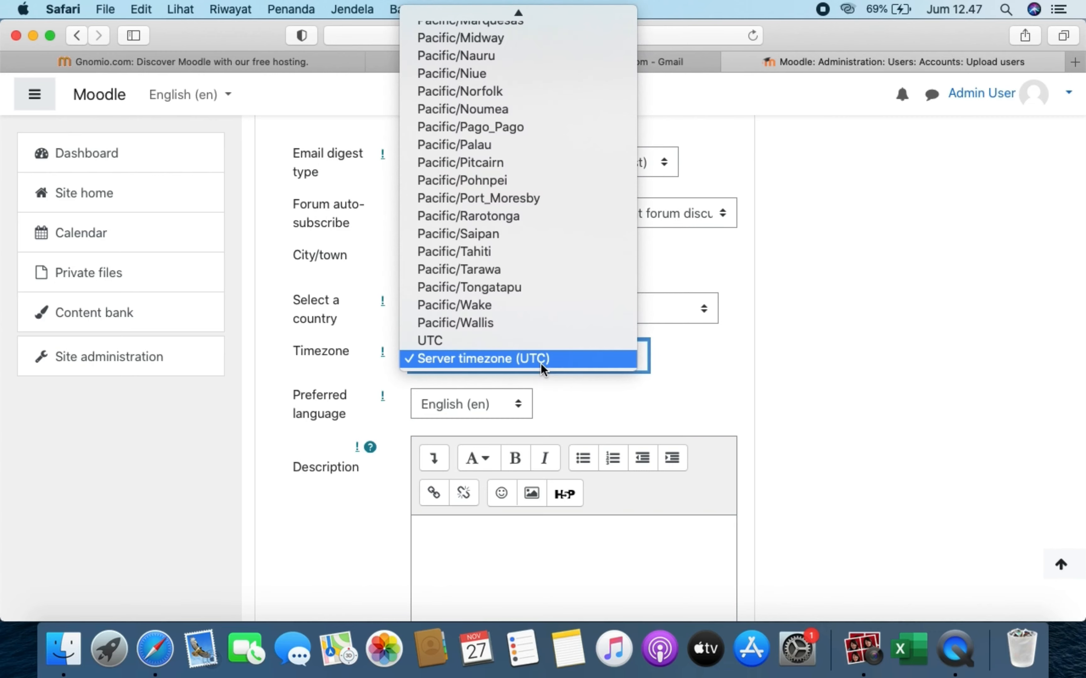
scroll(545, 233, up, 20)
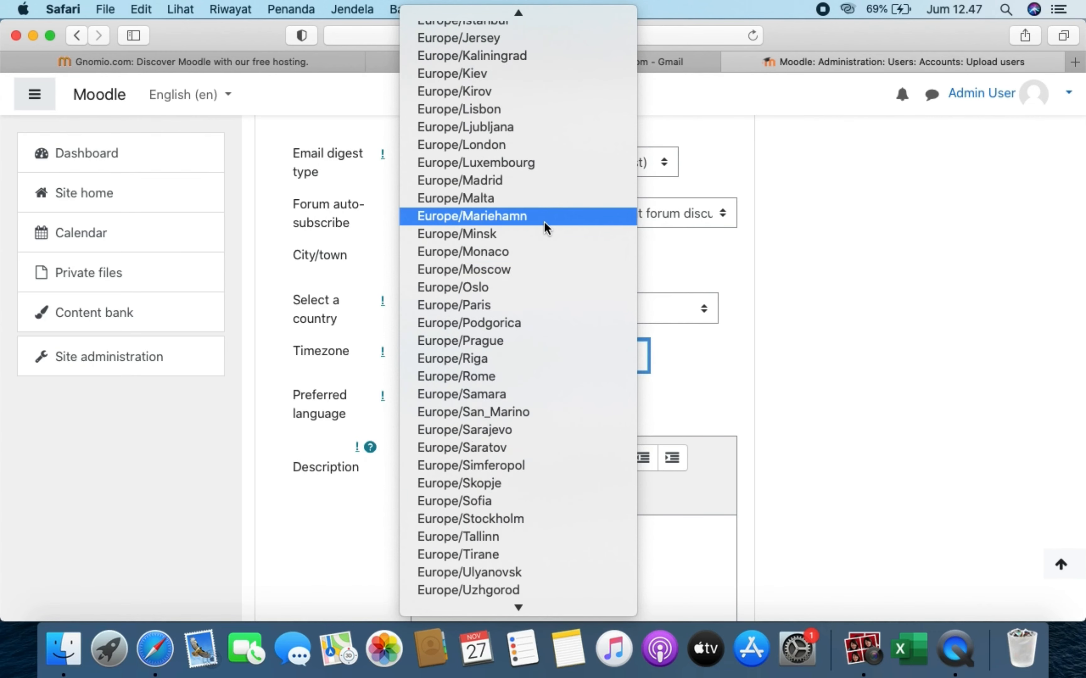
scroll(545, 230, up, 2)
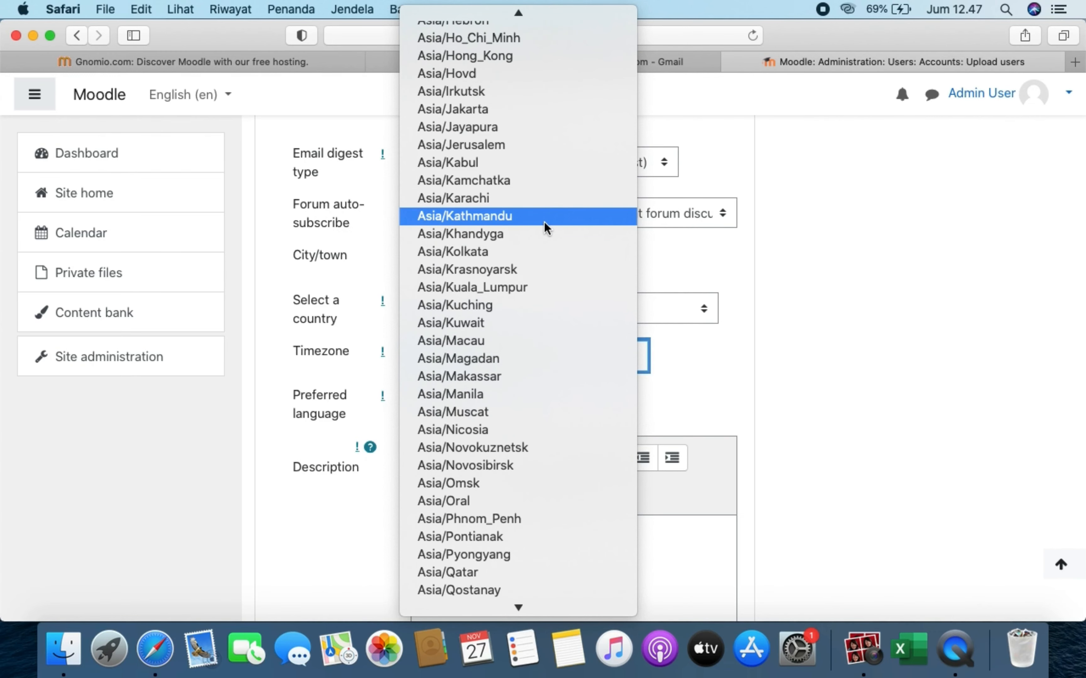
click(542, 112)
click(506, 406)
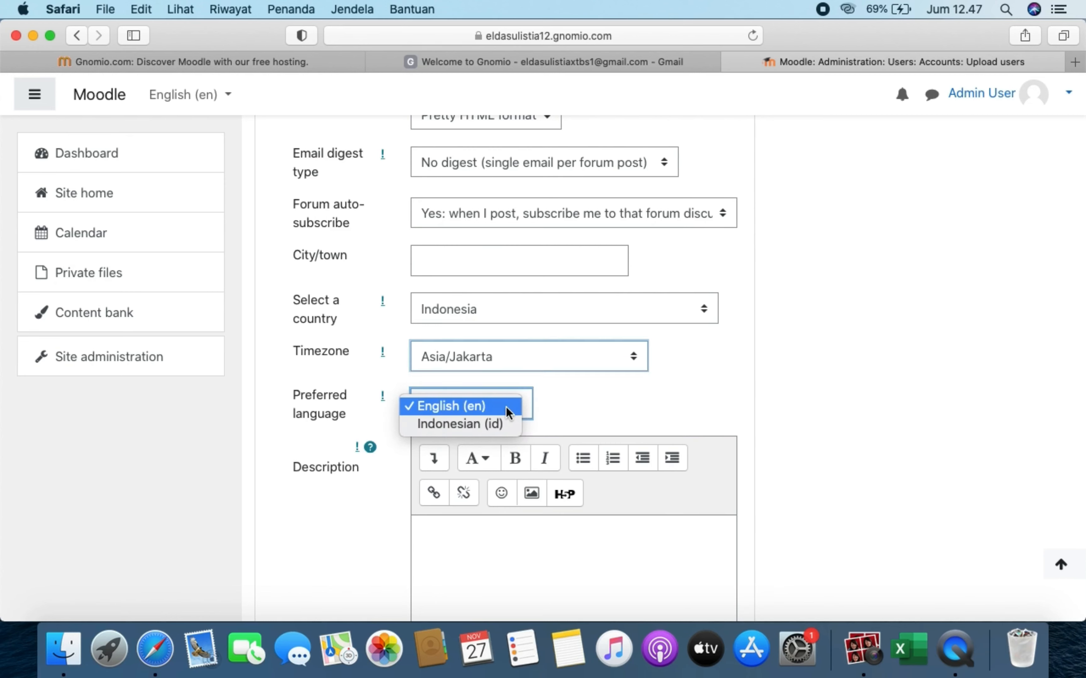
click(502, 424)
scroll(502, 428, down, 3)
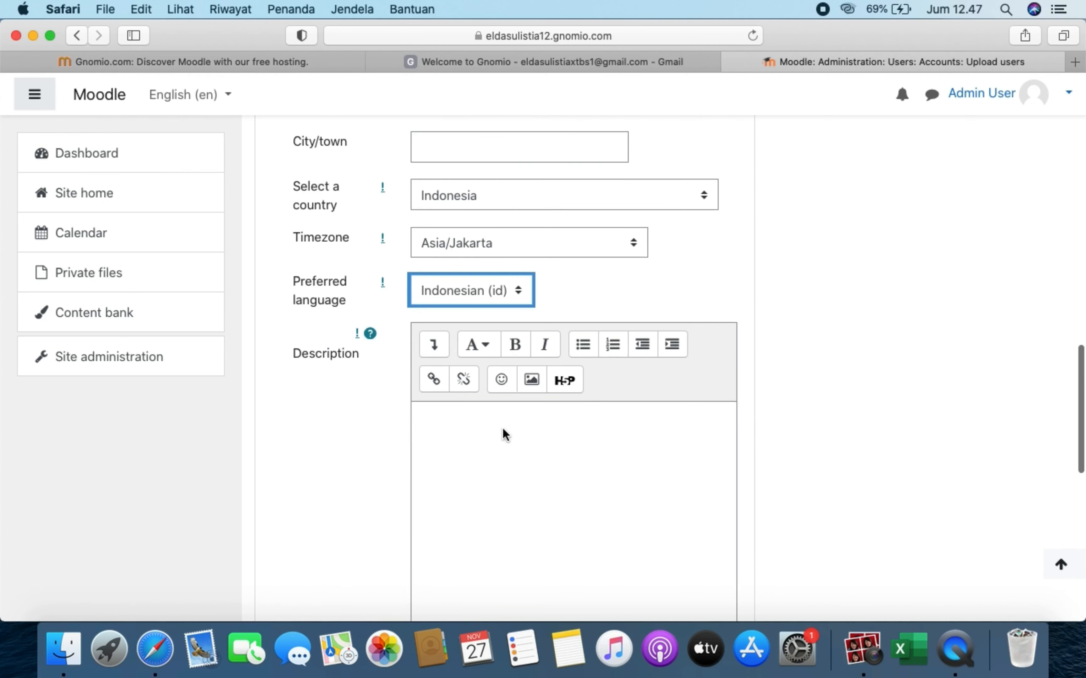
scroll(503, 428, down, 9)
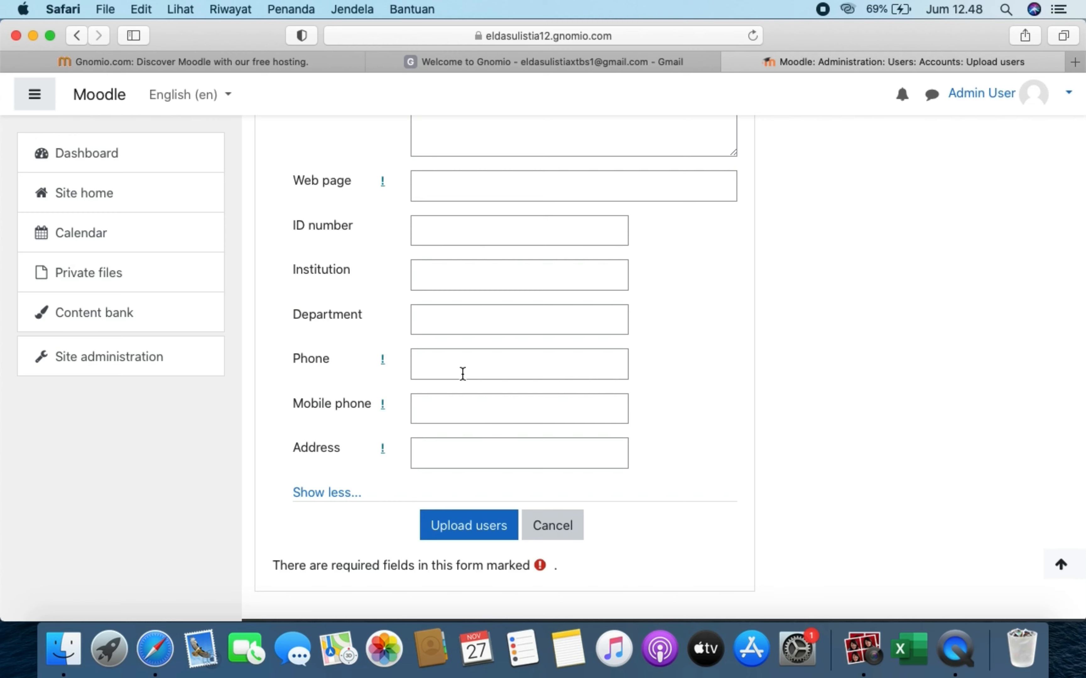
- Run the user upload (0 users created, 2 errors) and return to the Upload users form
click(471, 531)
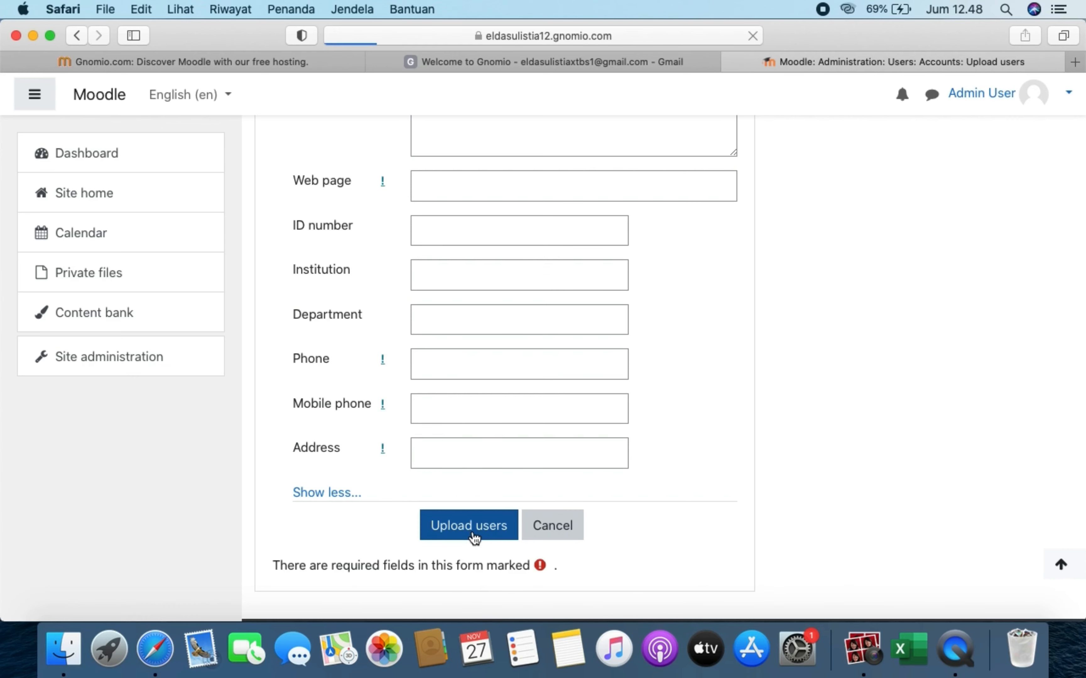
scroll(471, 531, down, 10)
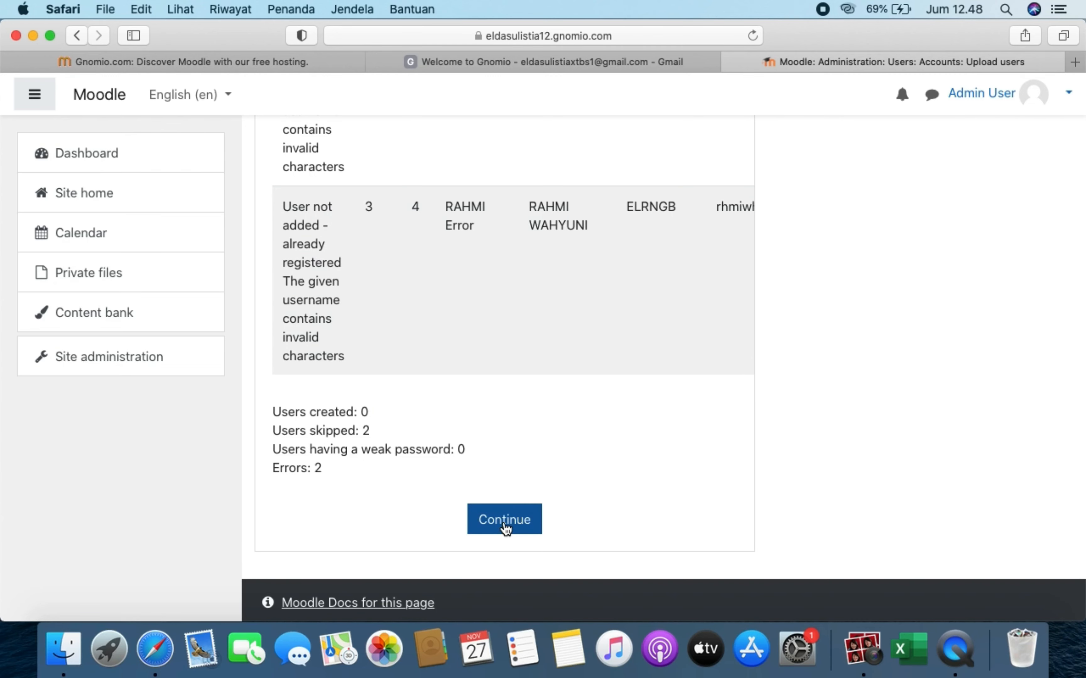
click(505, 528)
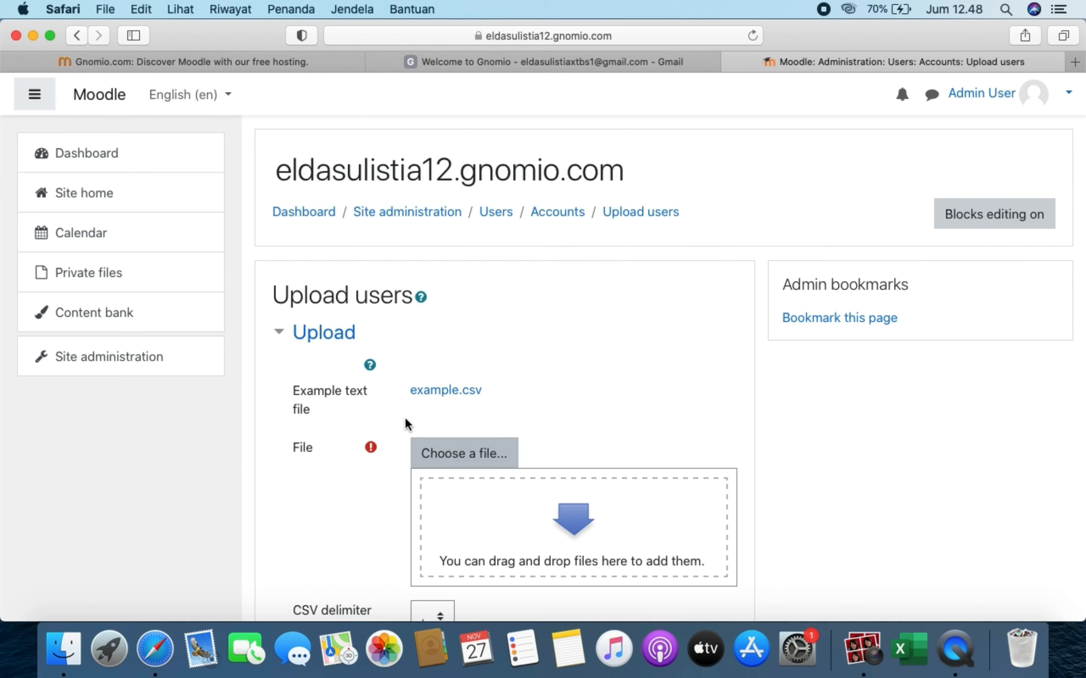
- Go to Site administration > Plugins > Authentication > Manual accounts settings
click(163, 358)
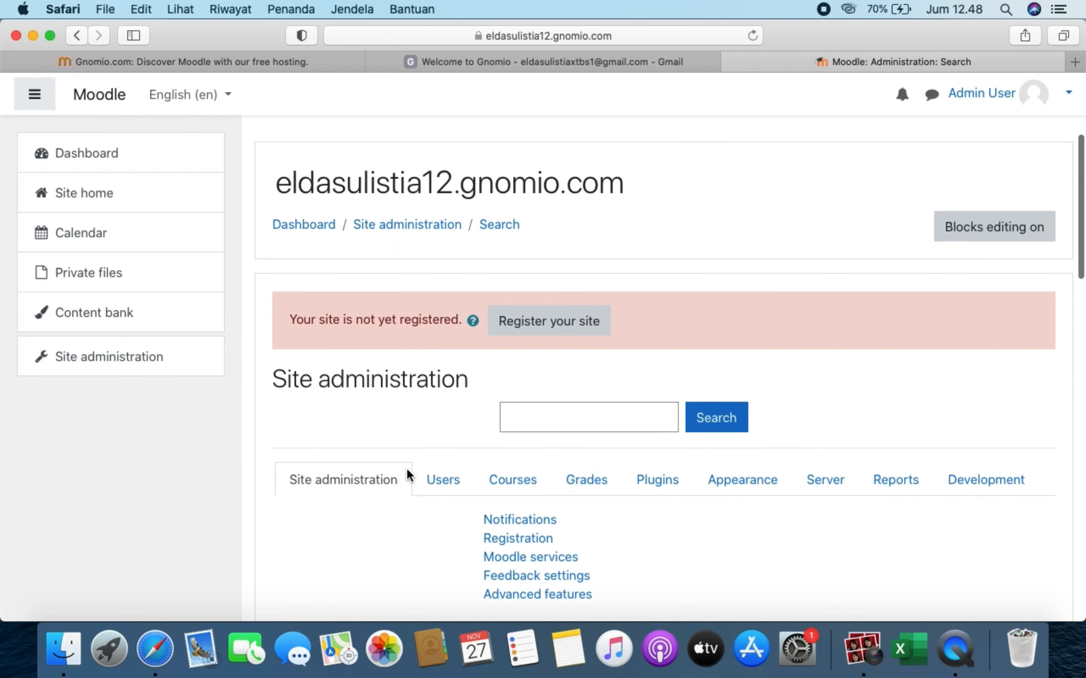
scroll(407, 468, down, 5)
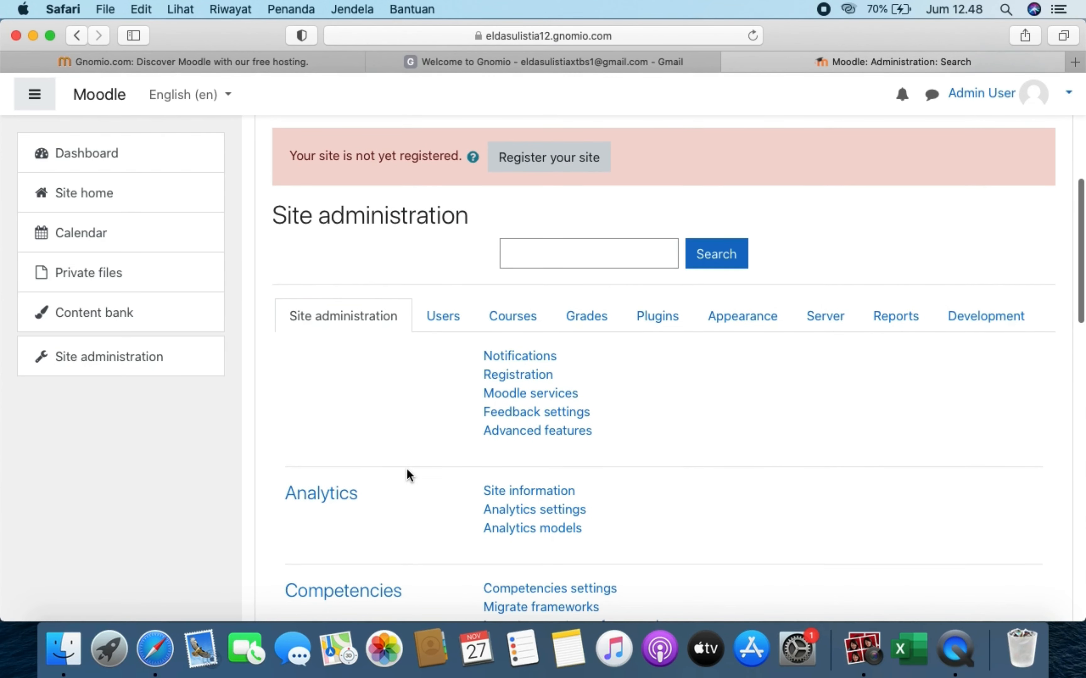
scroll(406, 468, down, 1)
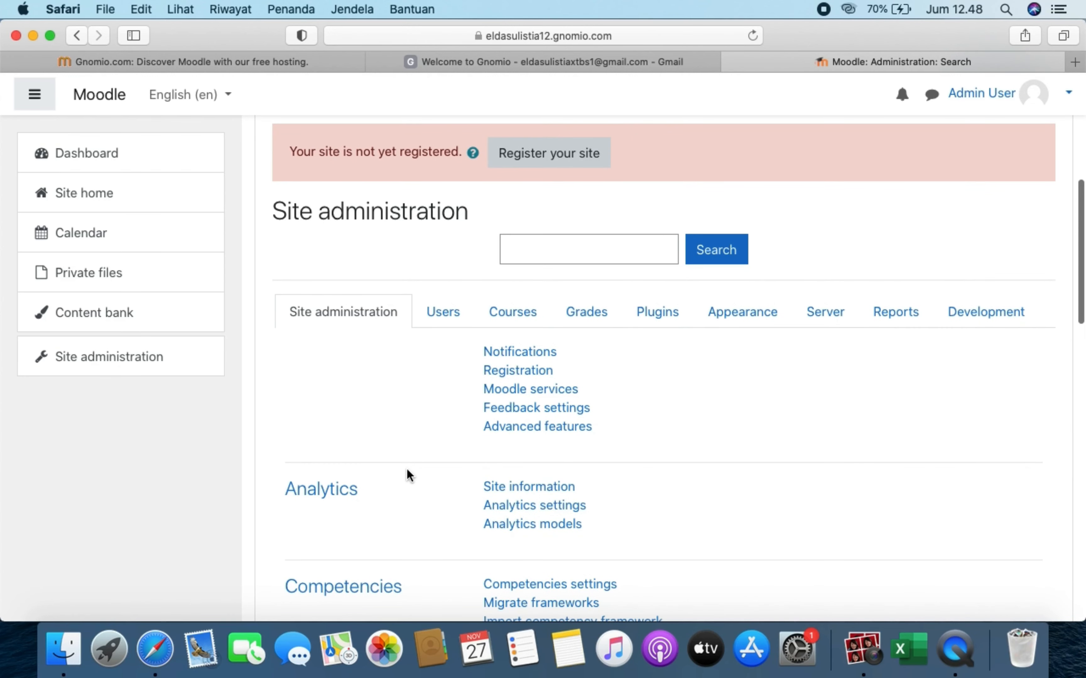
click(666, 311)
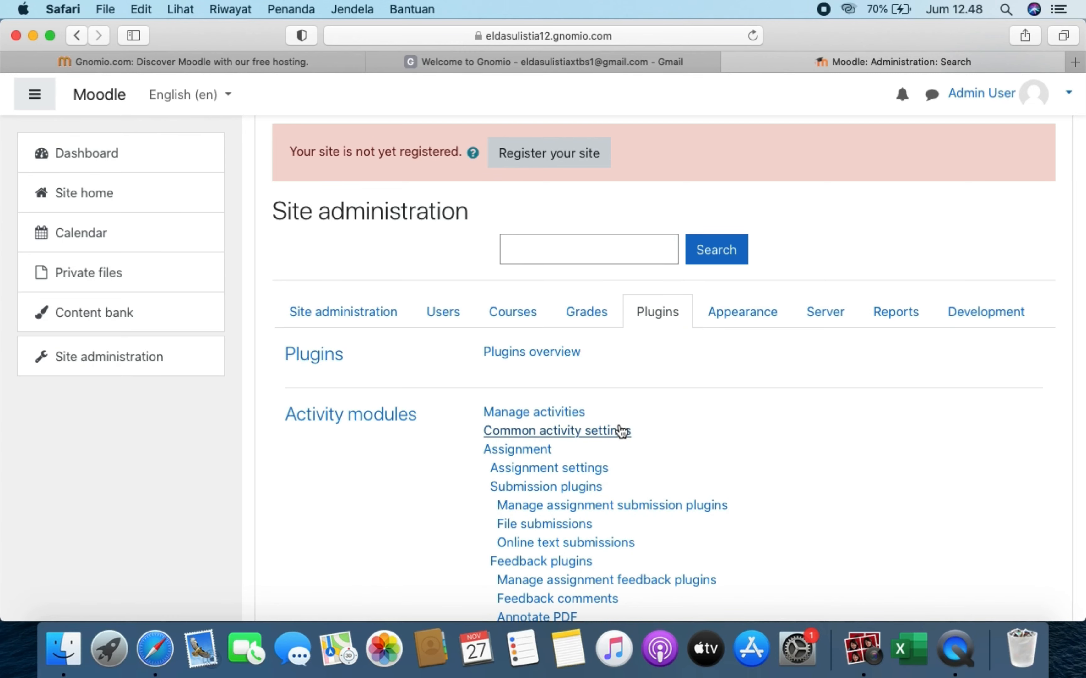
scroll(622, 431, down, 20)
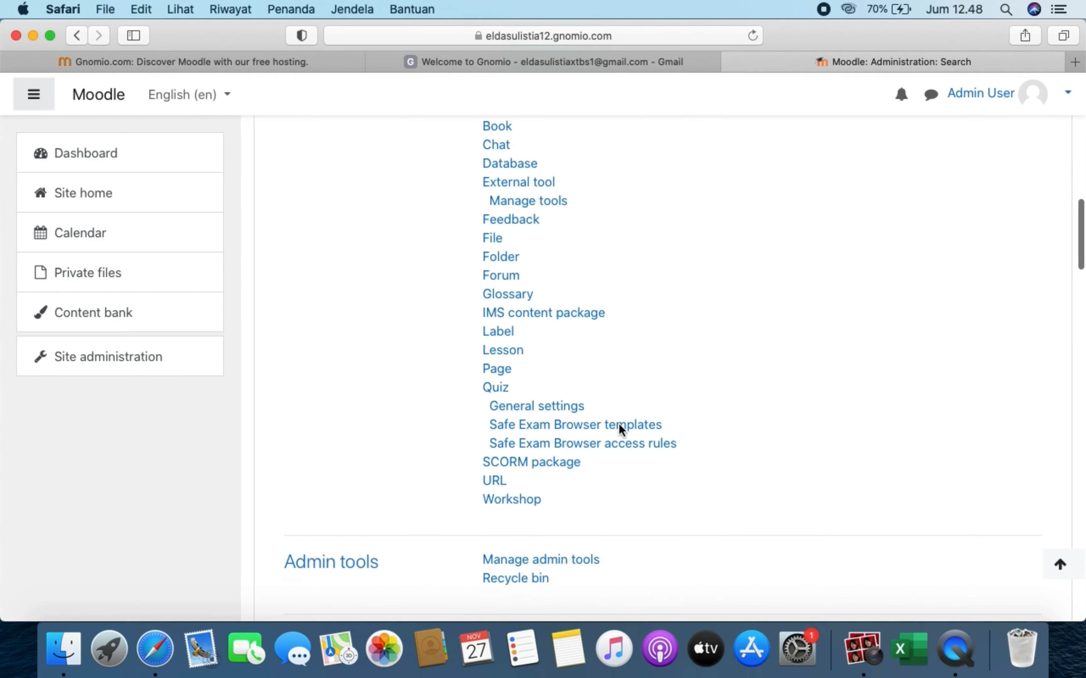
scroll(618, 423, down, 4)
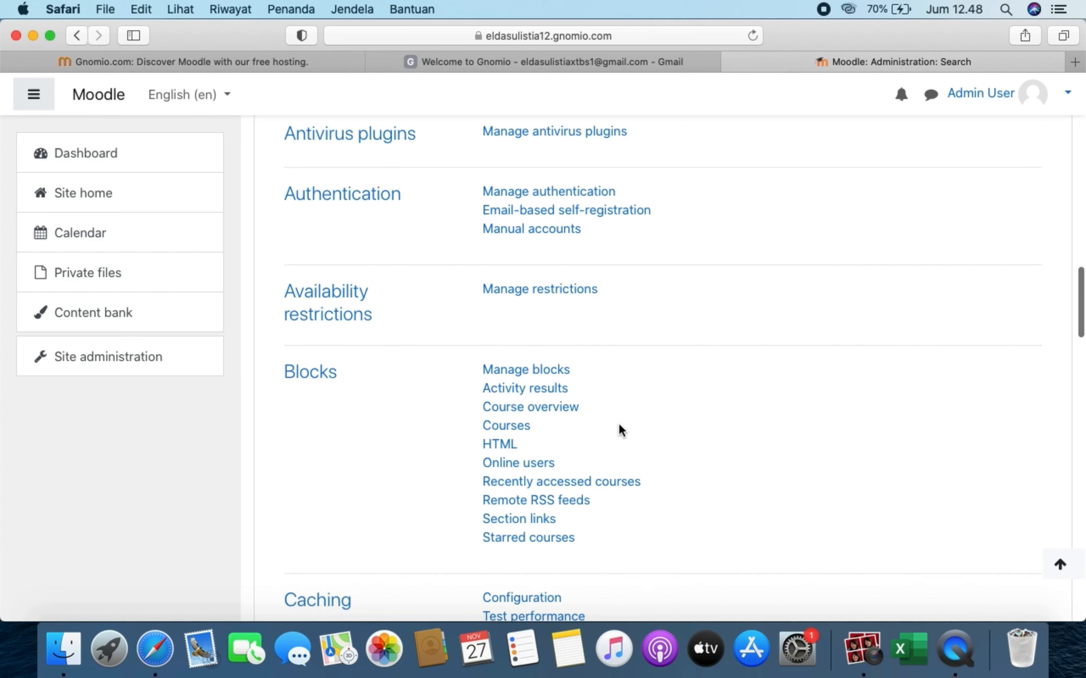
click(512, 235)
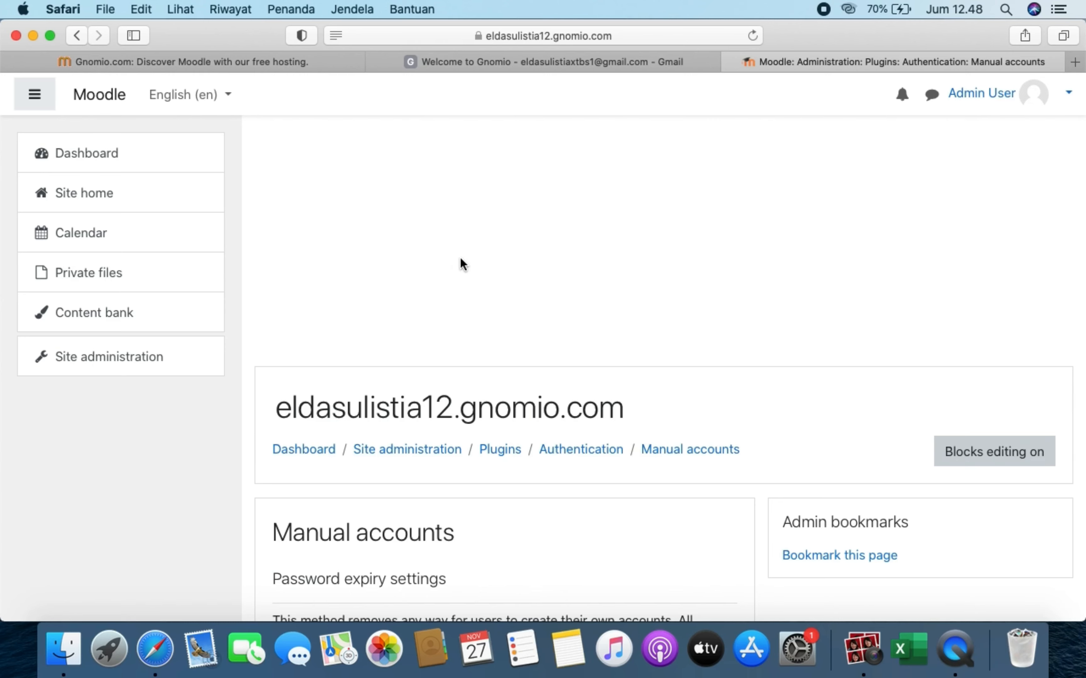
- Leave password expiry turned off for manual accounts
scroll(442, 510, down, 8)
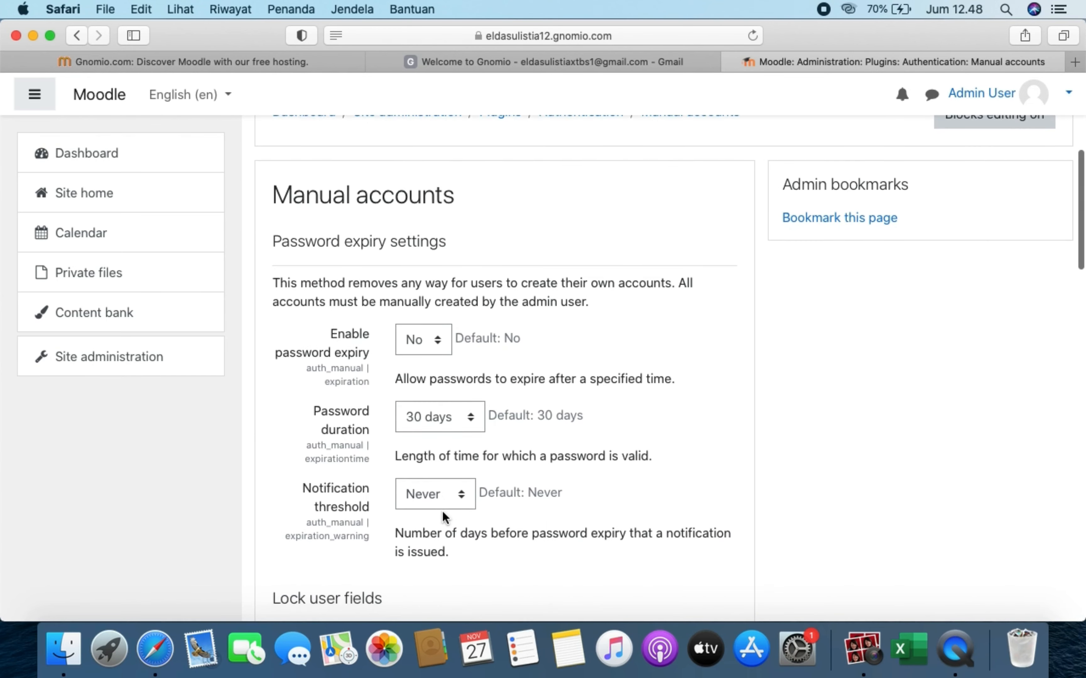
scroll(443, 513, down, 3)
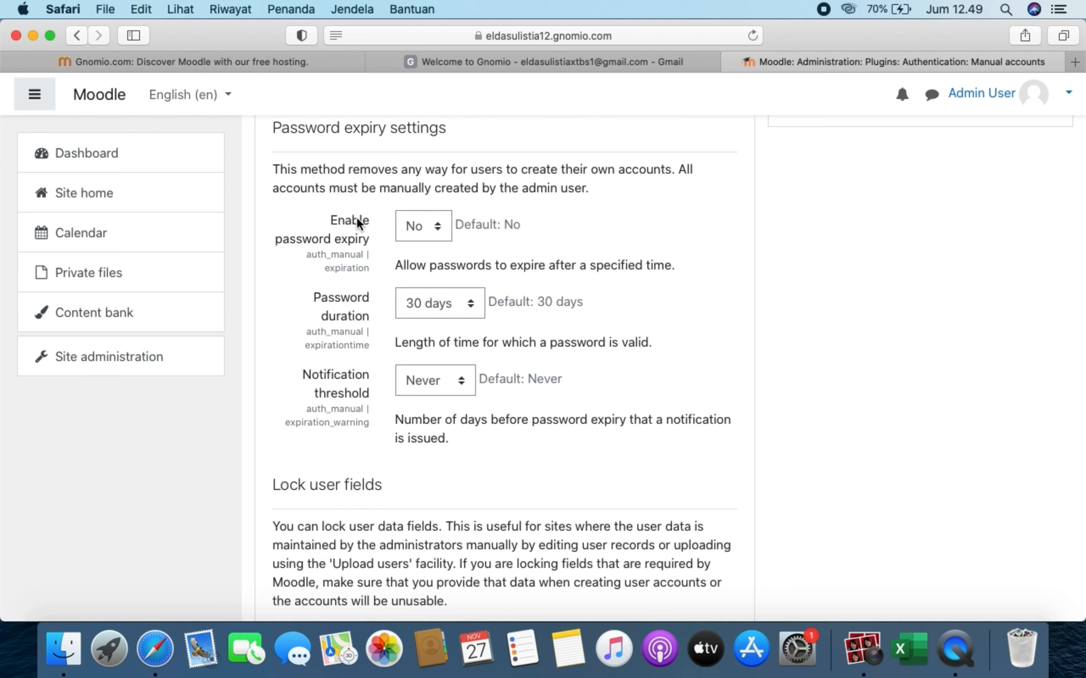
click(433, 233)
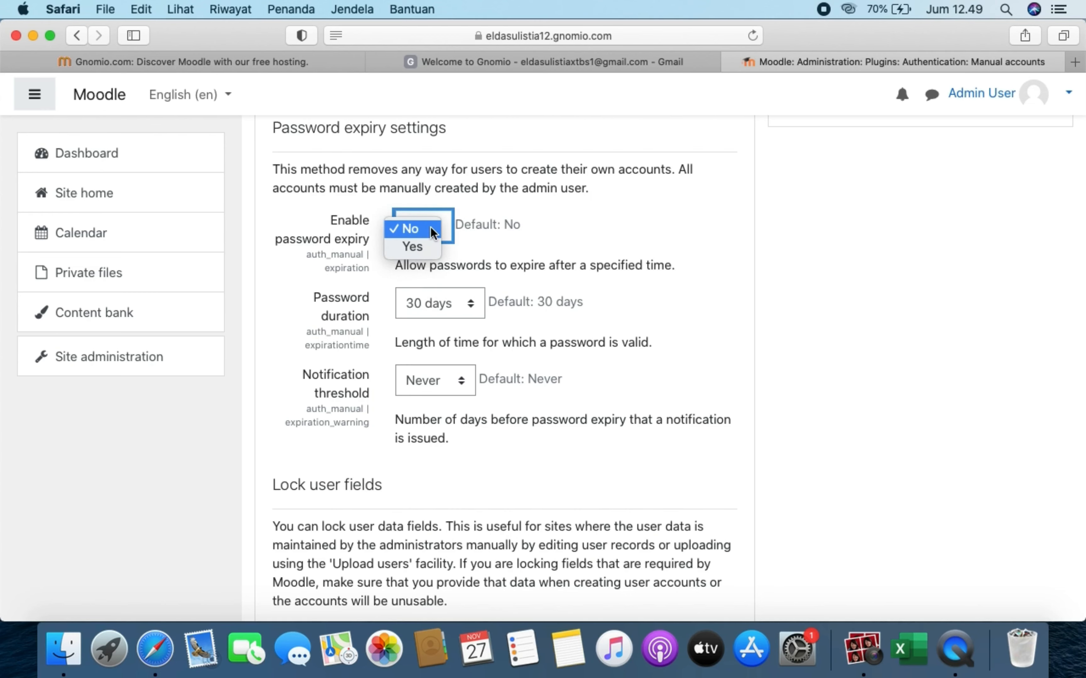
click(448, 225)
scroll(463, 430, down, 9)
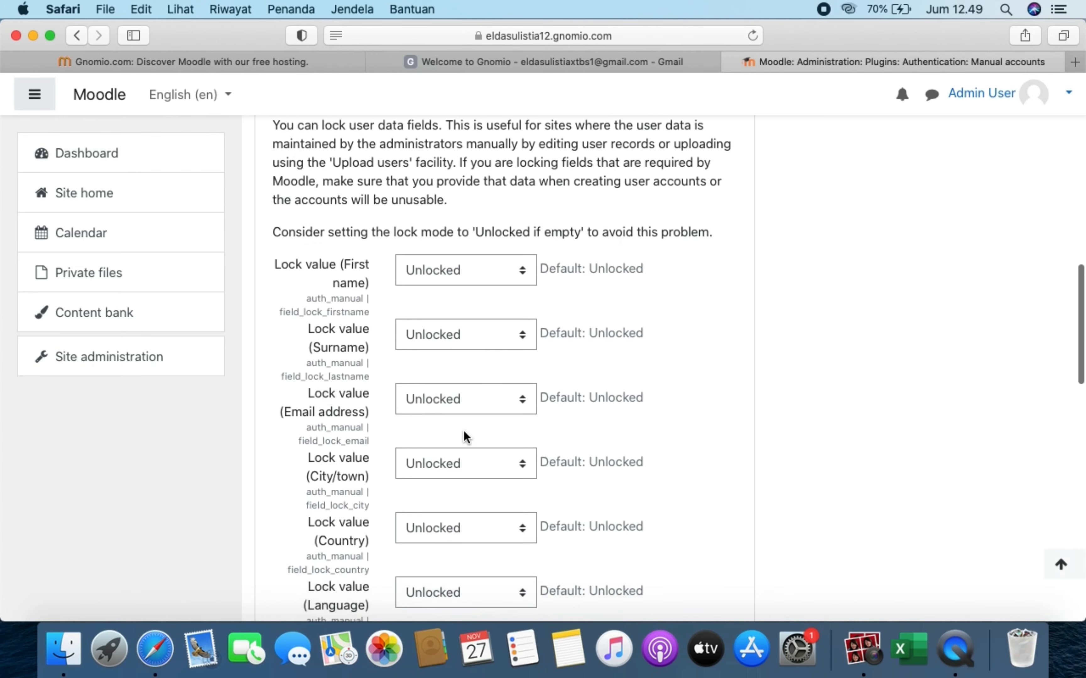
scroll(464, 432, down, 3)
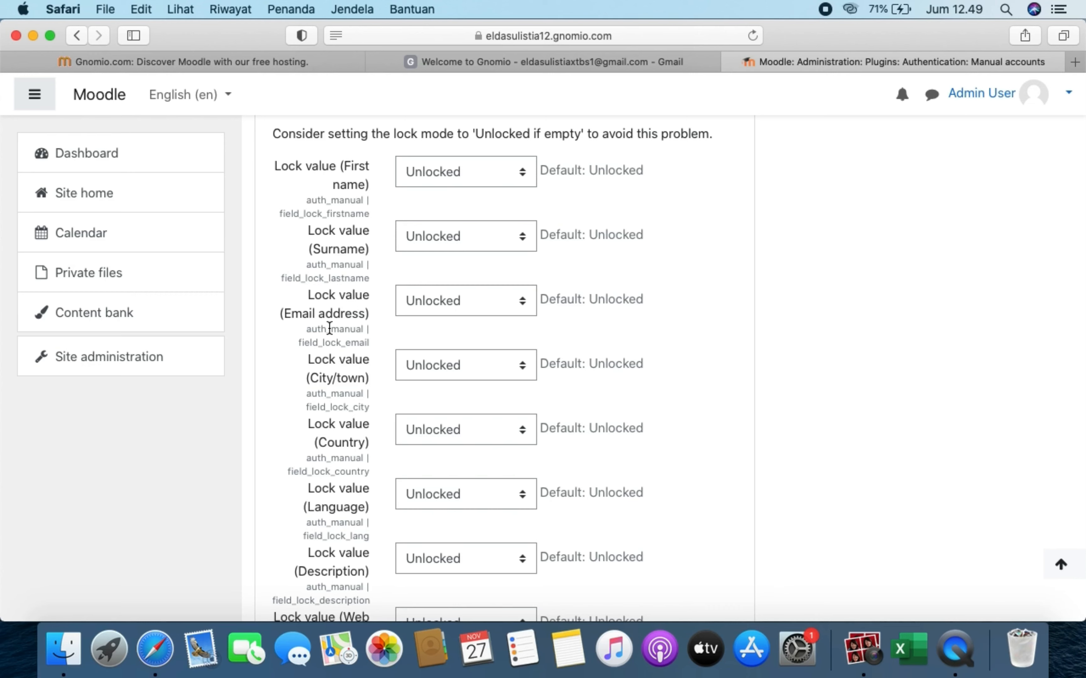
- Set the First name, Surname and Email address fields to Locked and save the changes
click(474, 178)
click(466, 223)
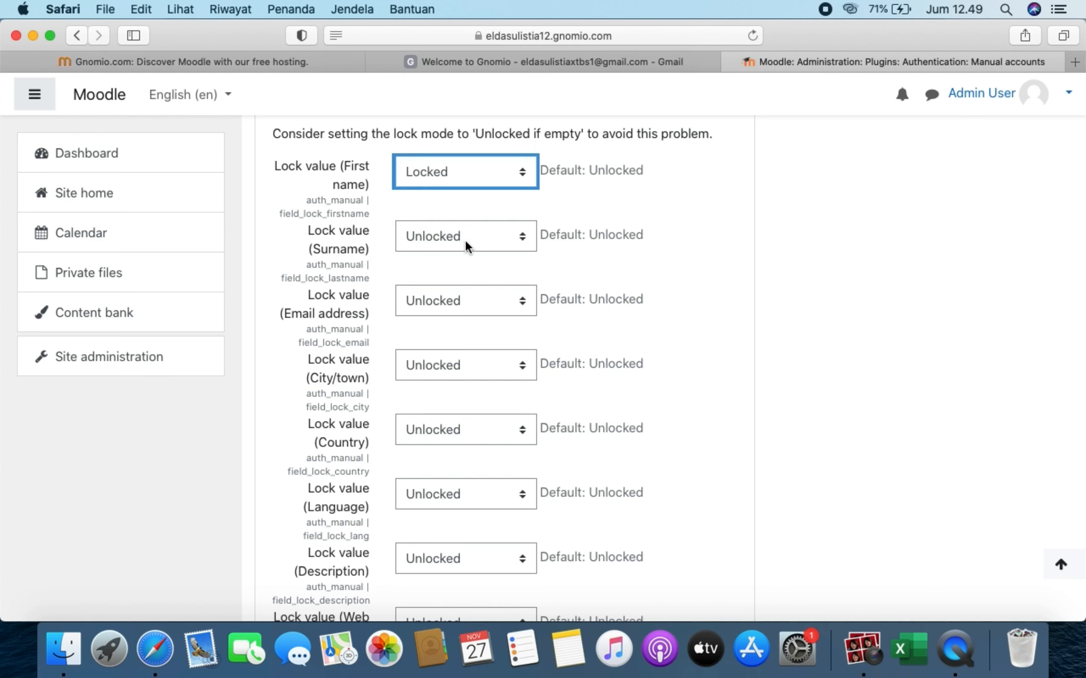
click(465, 246)
click(459, 275)
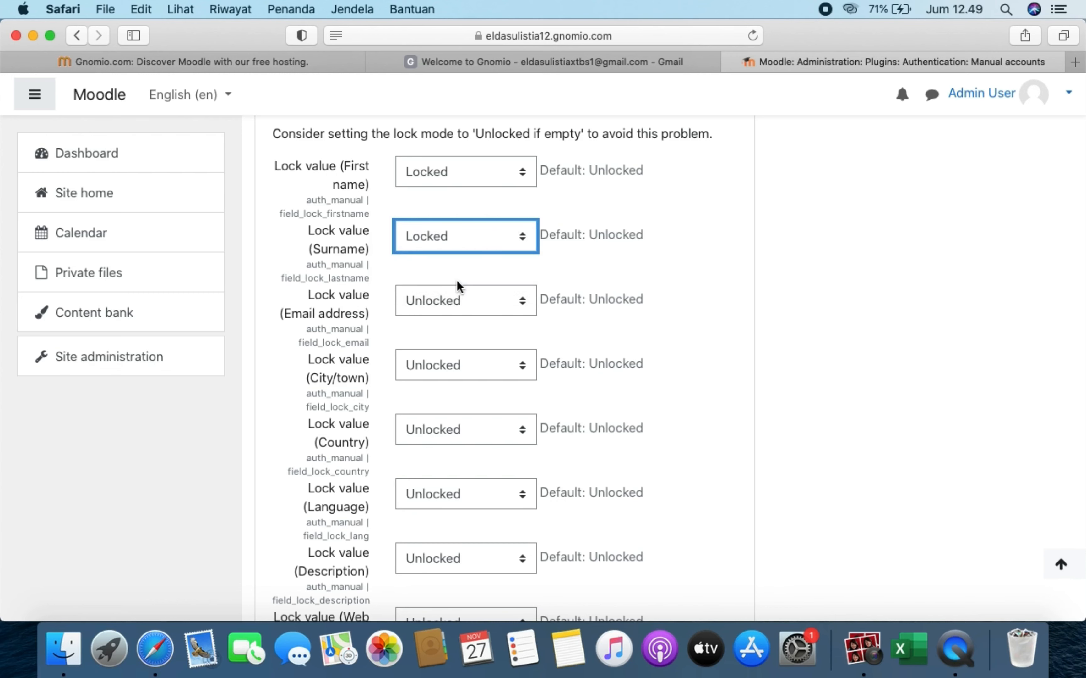
click(457, 306)
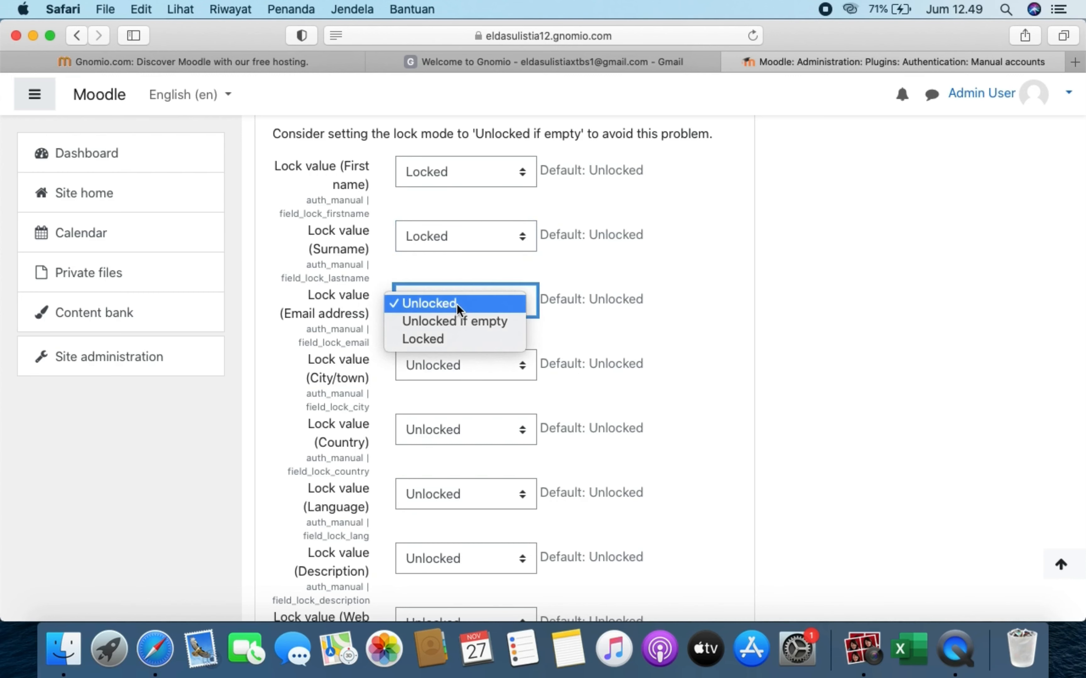
click(449, 339)
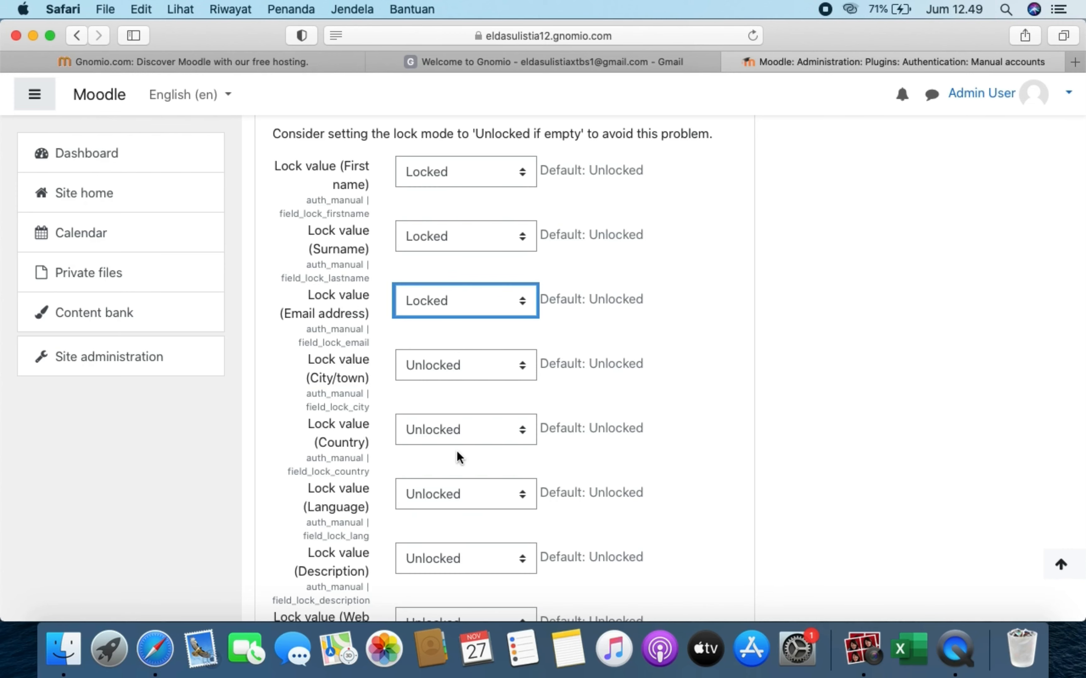
scroll(458, 456, down, 15)
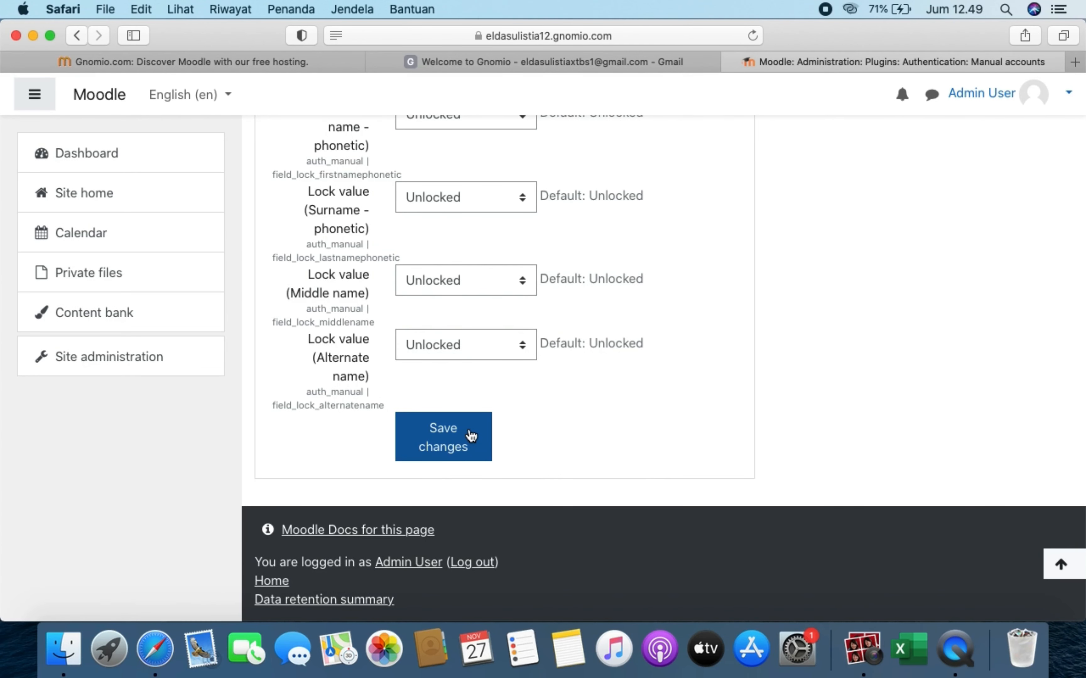
click(470, 435)
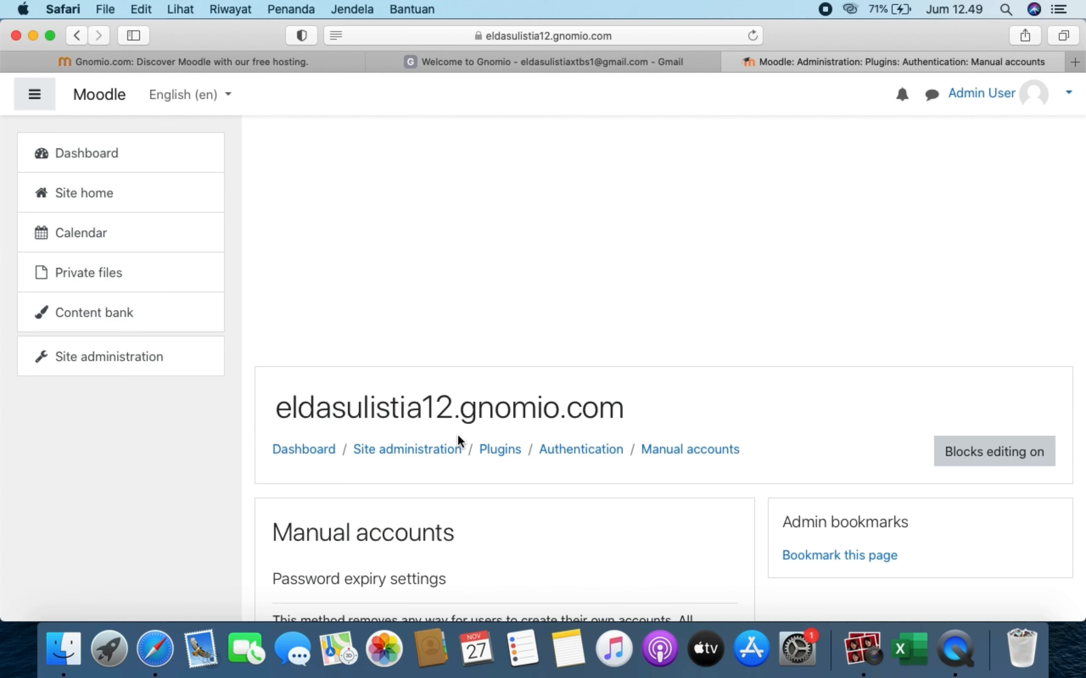
- Go to Site administration > Users > Accounts > Cohorts
scroll(457, 434, down, 10)
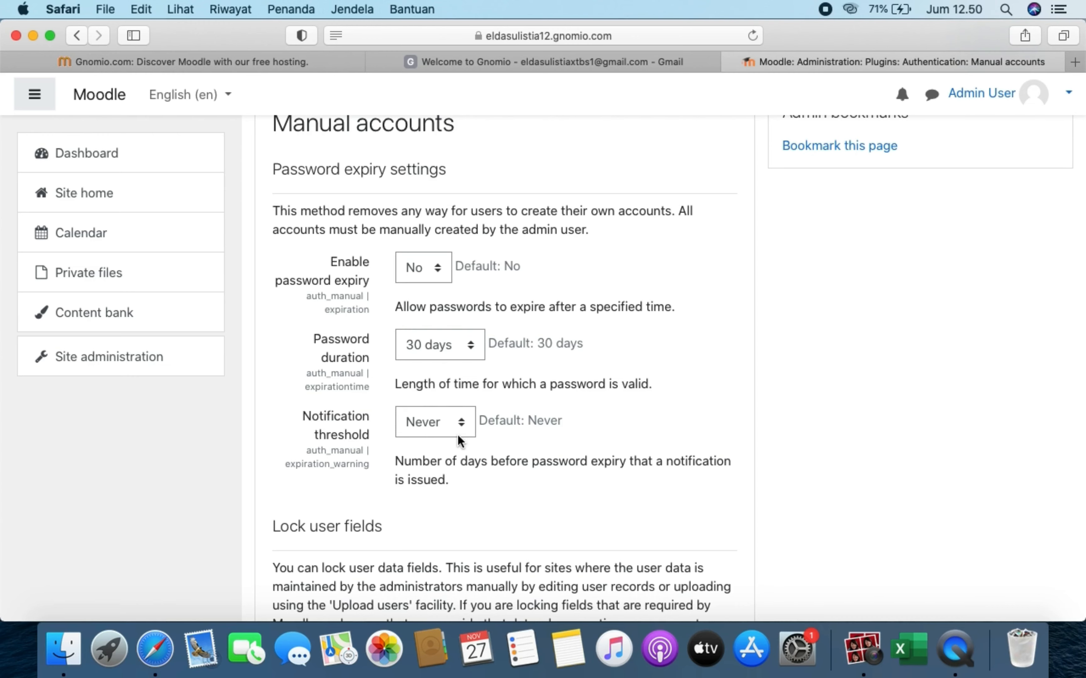
click(99, 359)
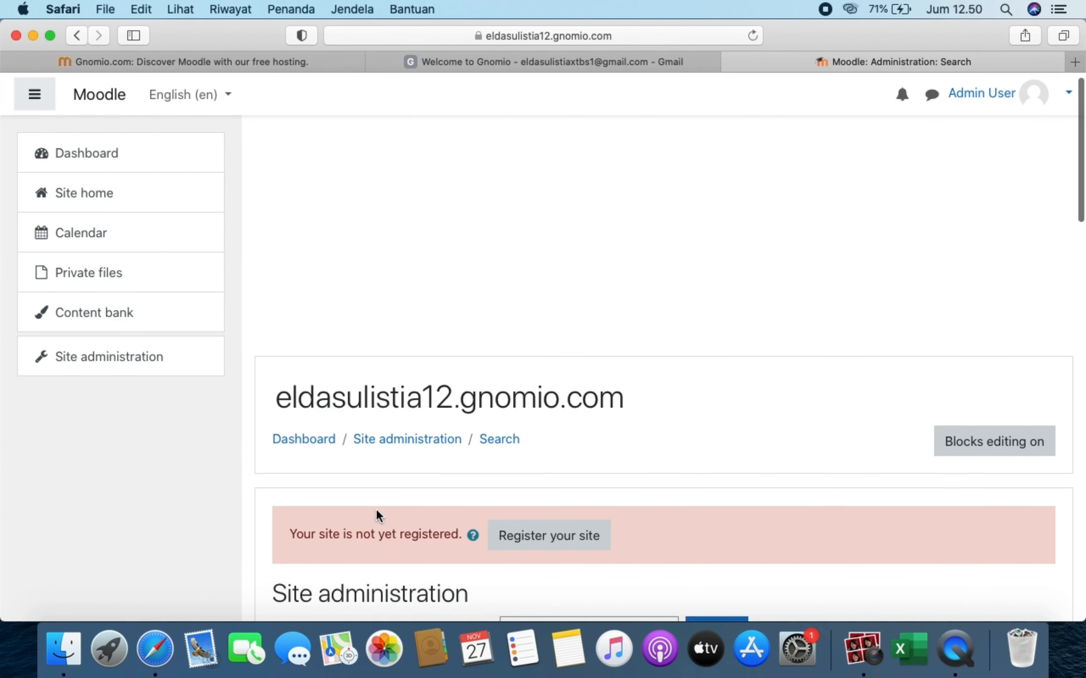
scroll(375, 509, down, 5)
scroll(376, 513, down, 2)
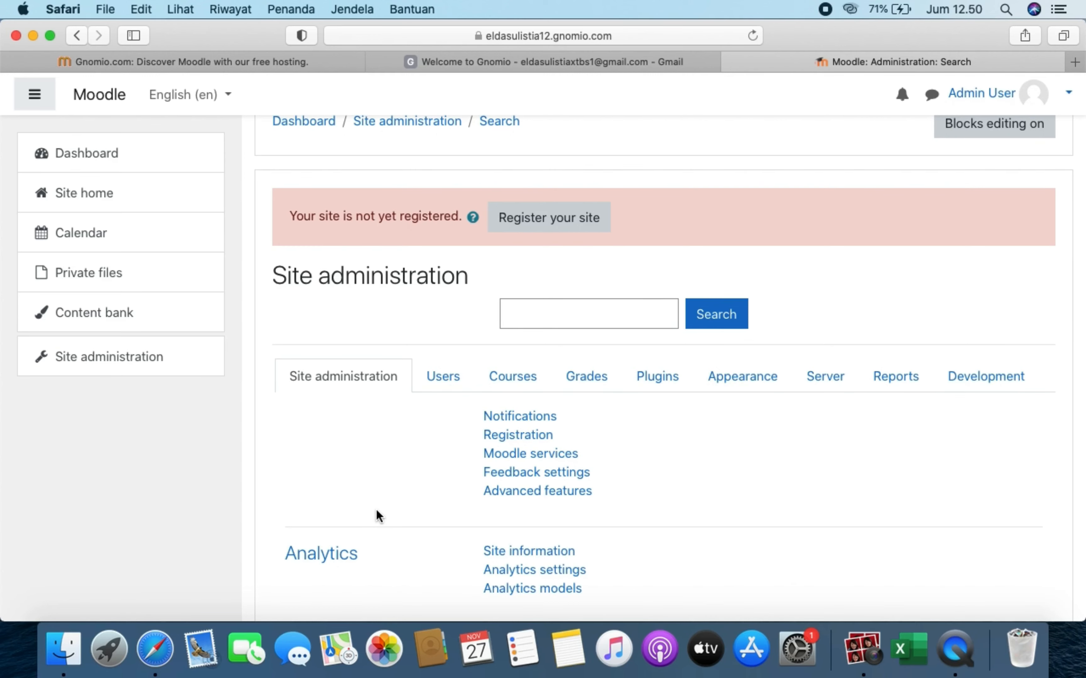
click(451, 376)
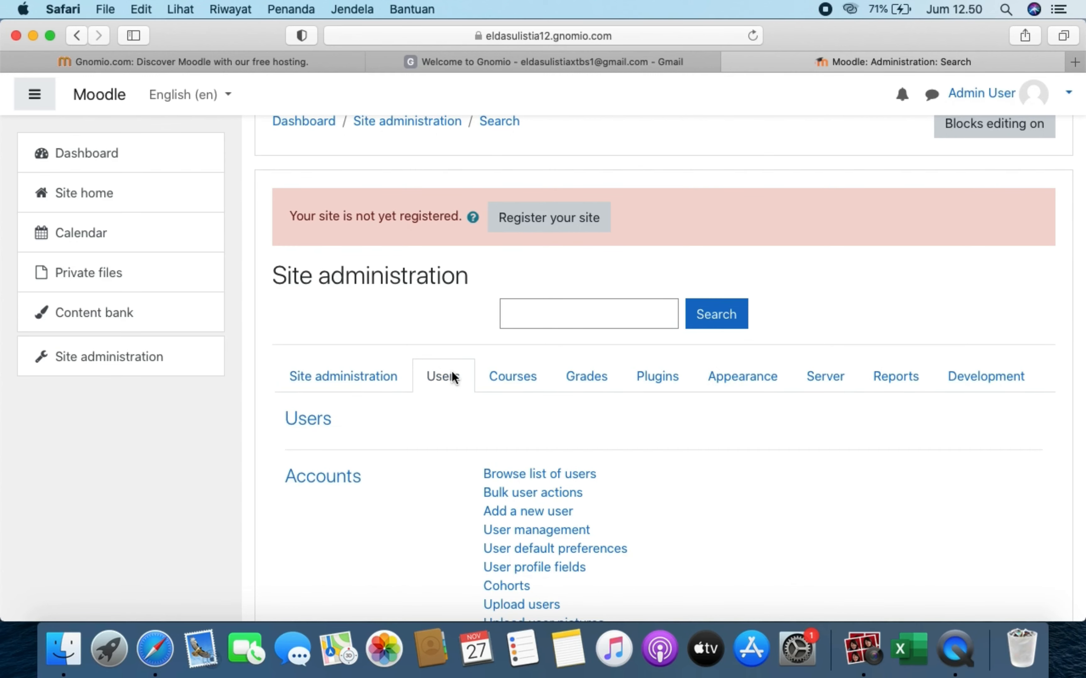
scroll(452, 377, down, 5)
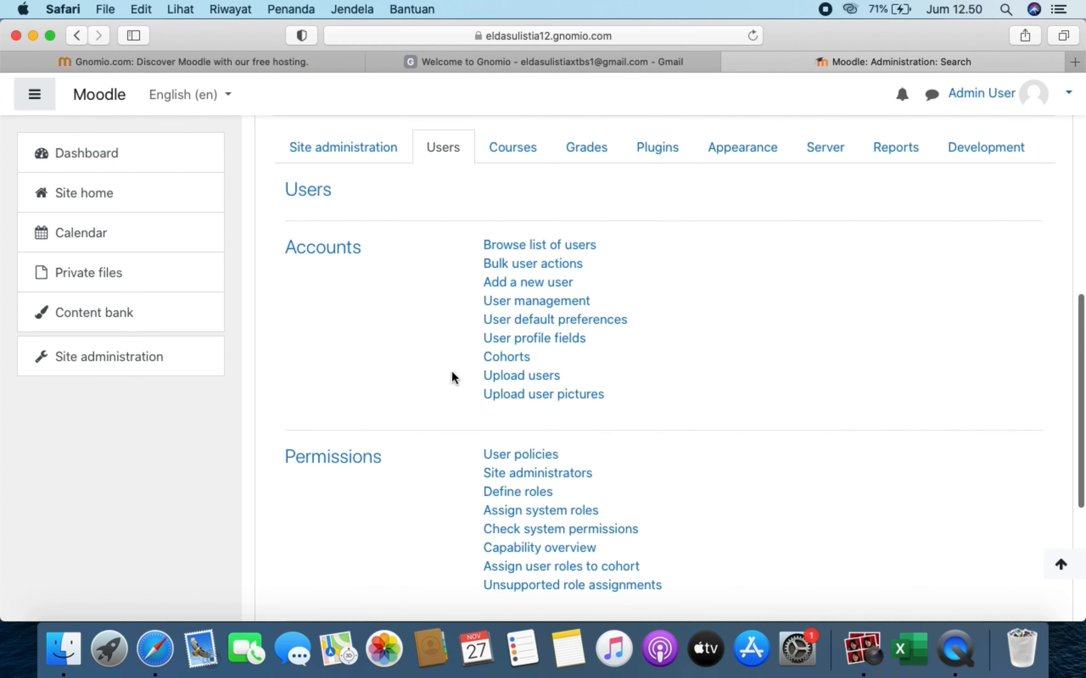
scroll(451, 373, down, 2)
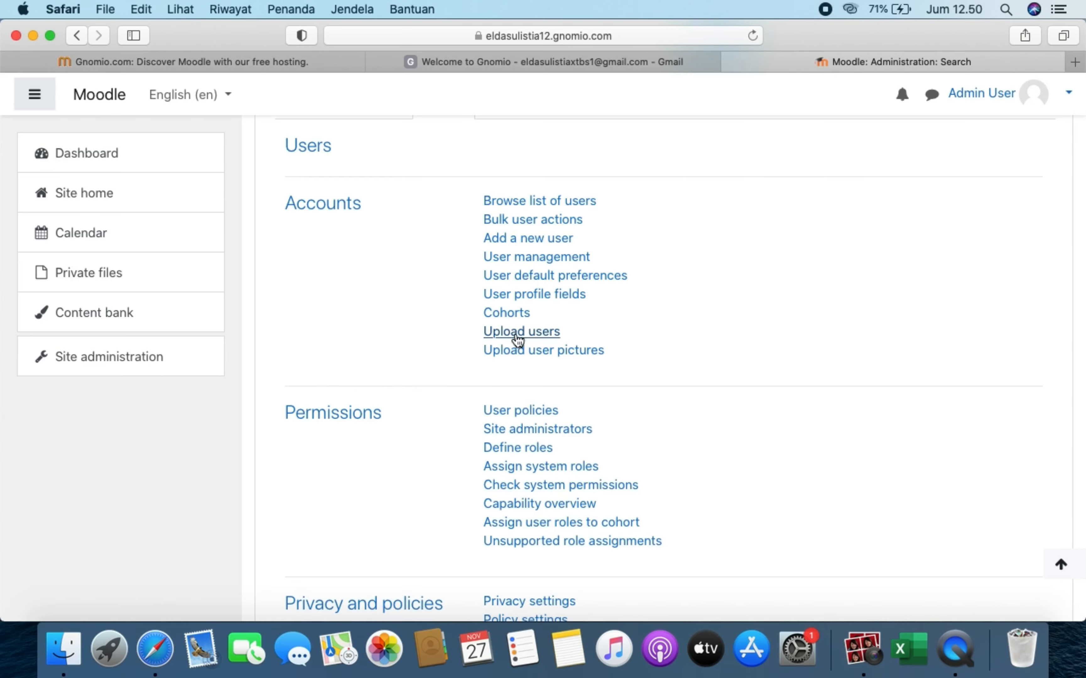
click(518, 322)
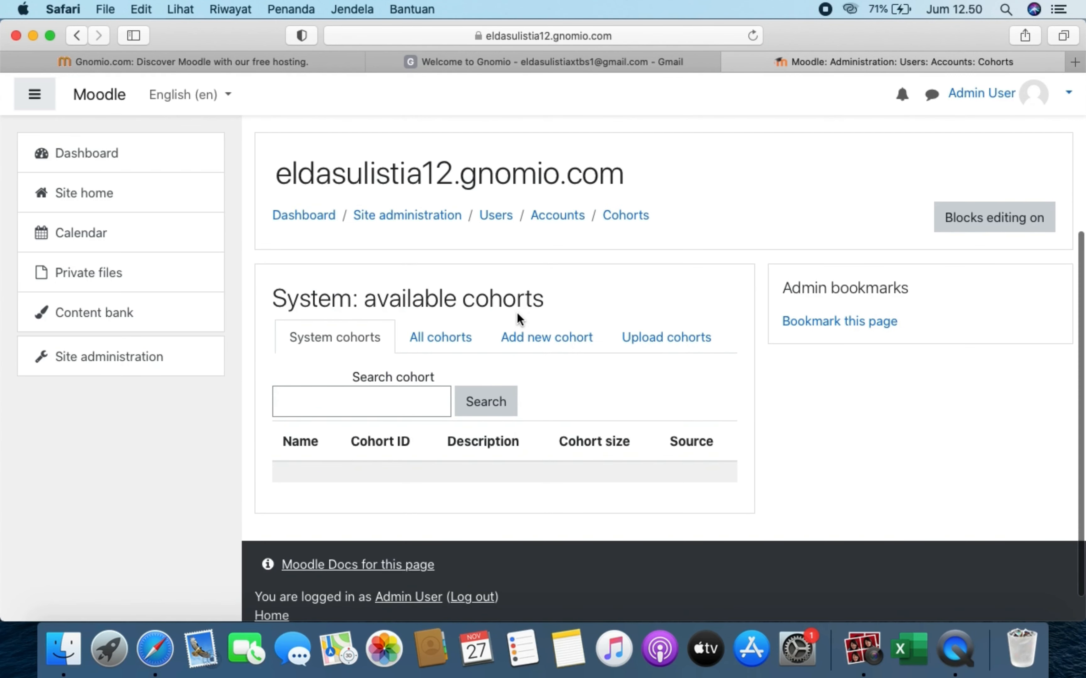
- Start a new cohort and name it 'elearning'
scroll(518, 318, down, 2)
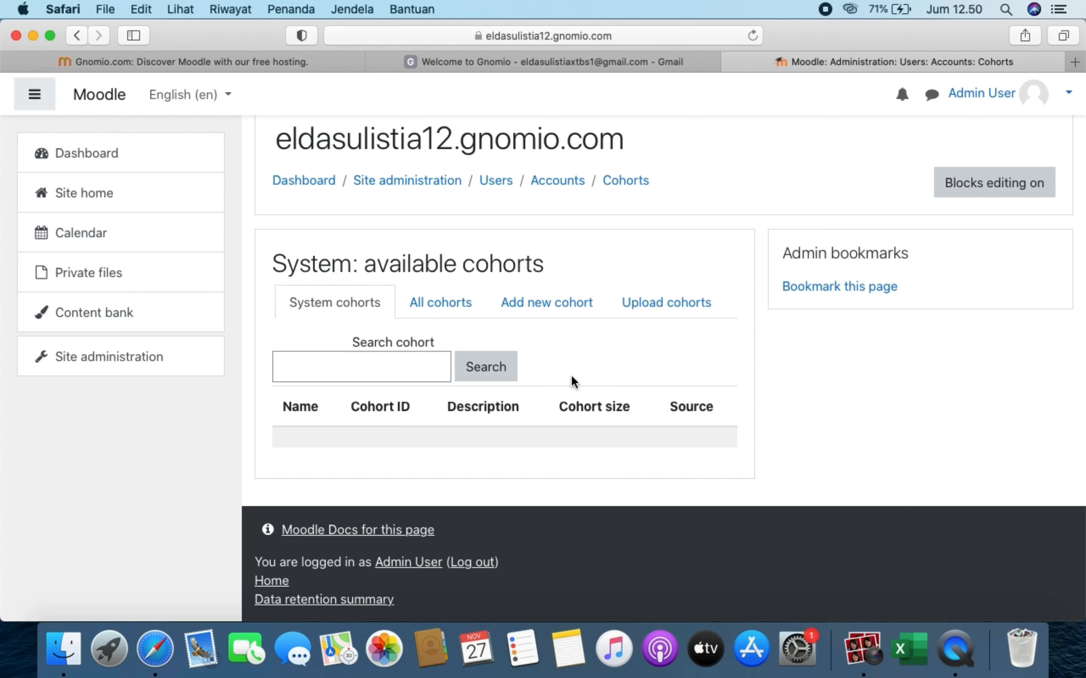
click(592, 306)
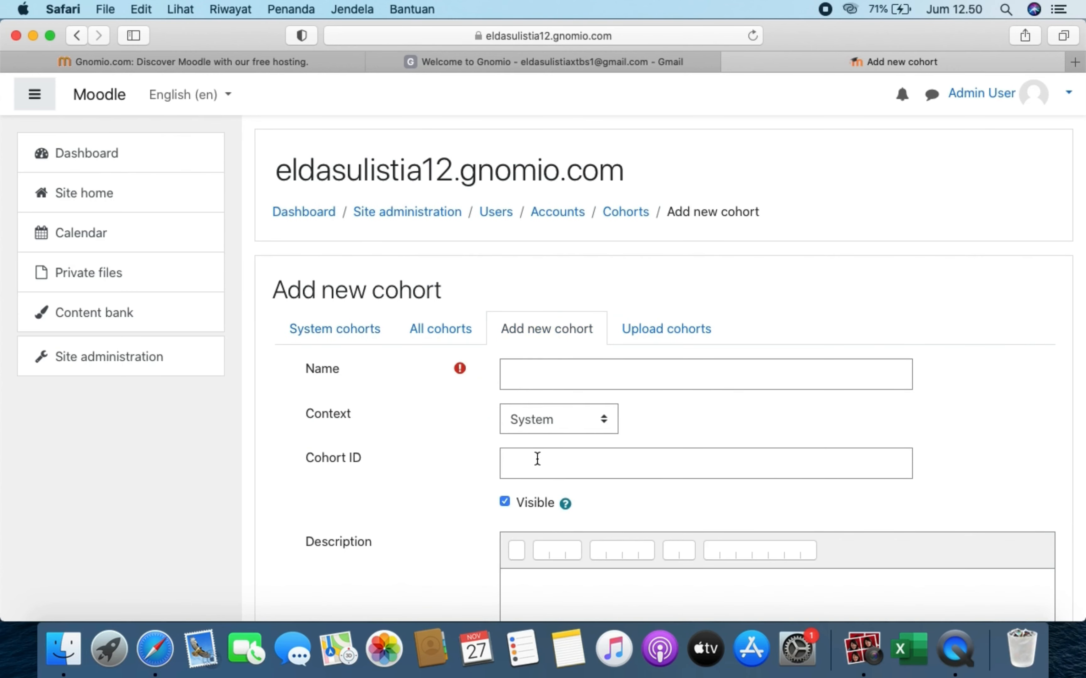
scroll(538, 455, down, 5)
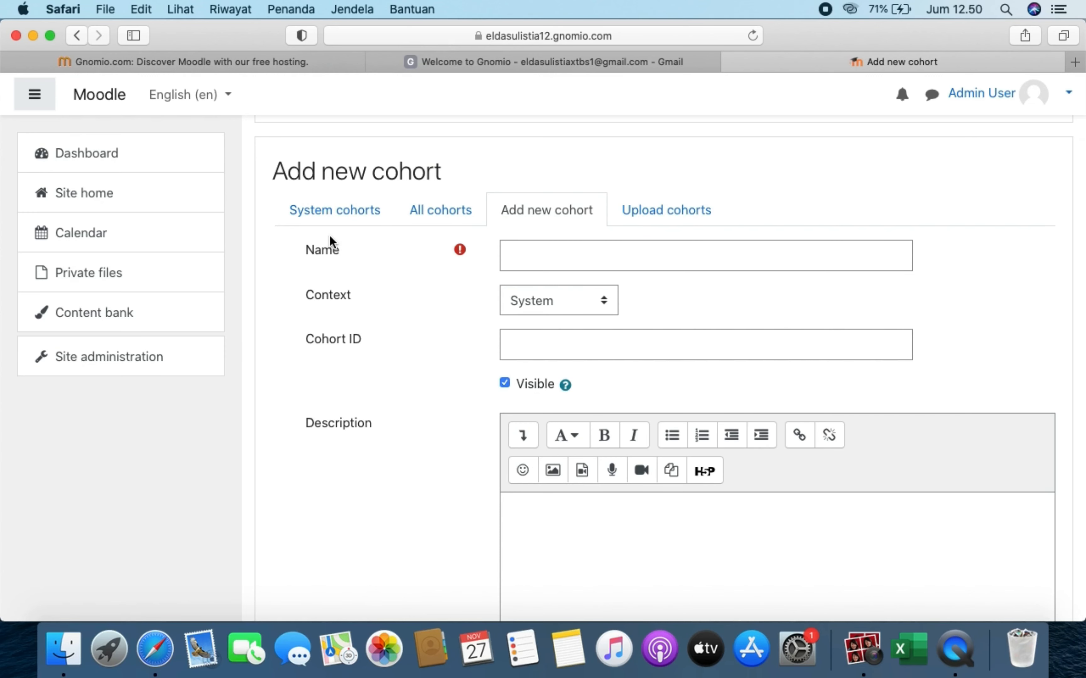
click(654, 263)
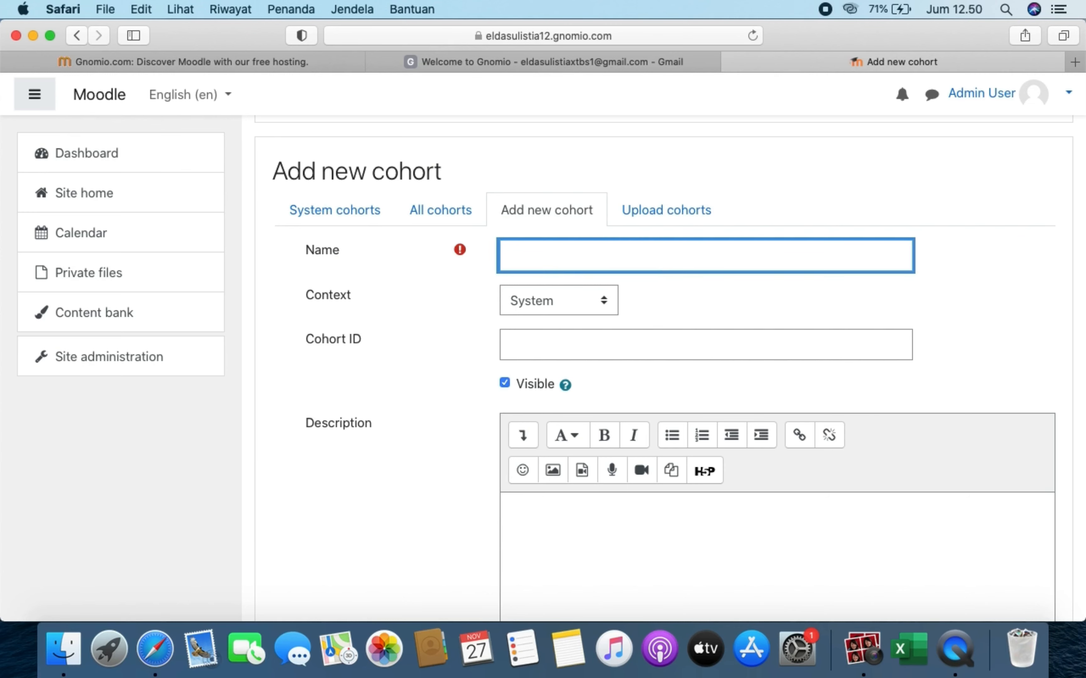
text(elearning)
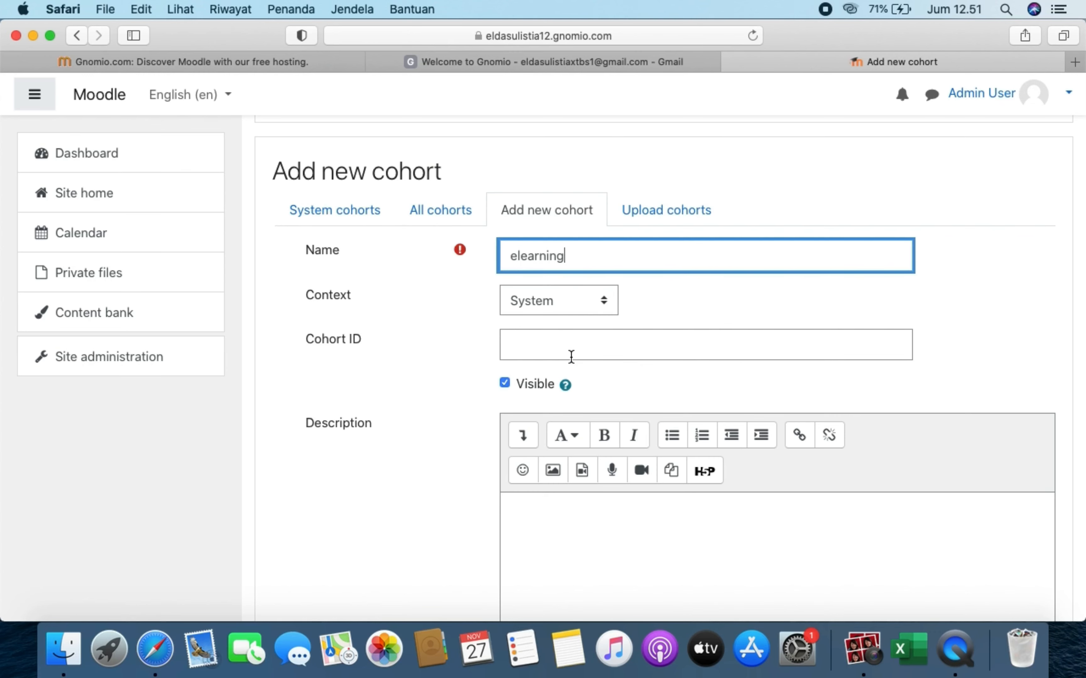
- Enter 'elearning' as the cohort's description
scroll(582, 392, down, 4)
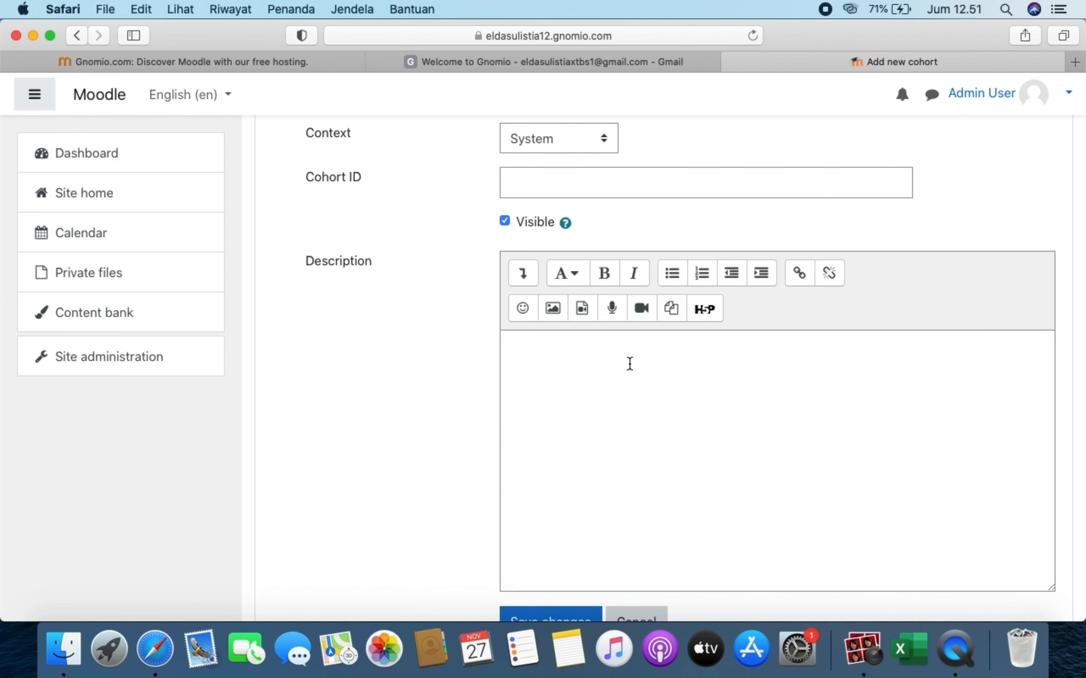
scroll(618, 462, up, 3)
scroll(618, 462, down, 4)
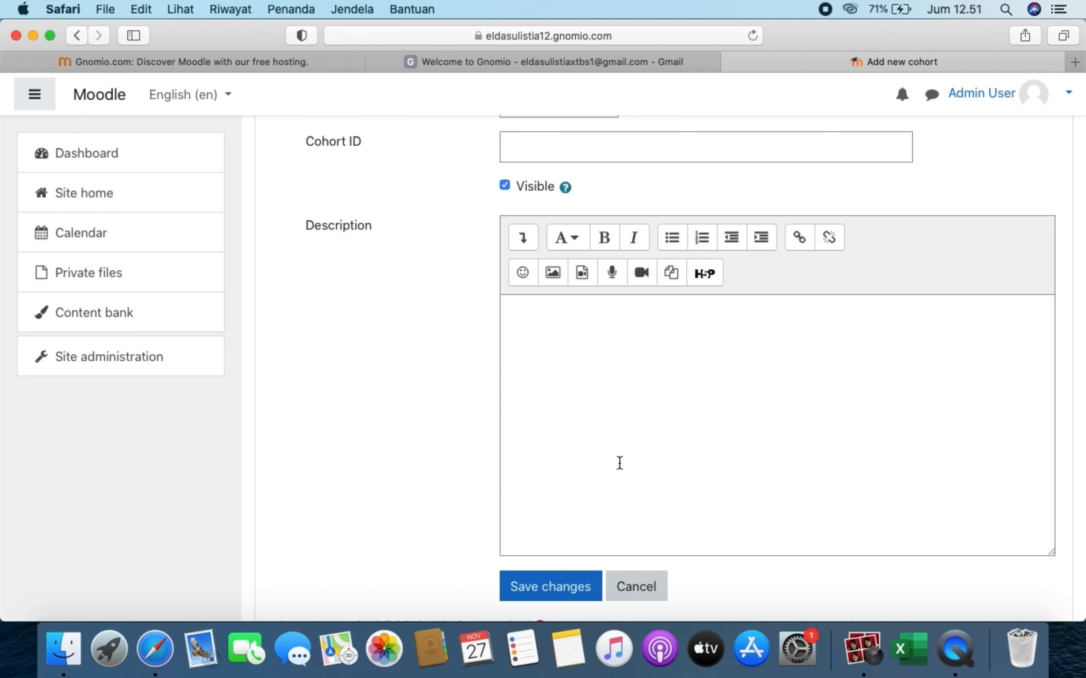
click(620, 463)
text(el)
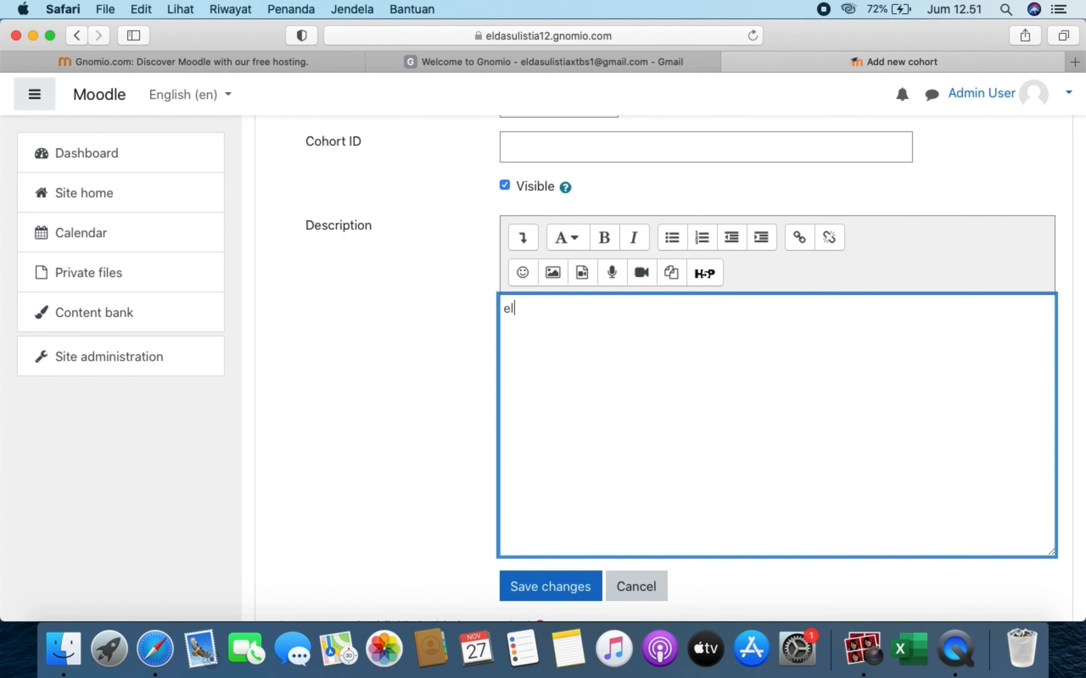
text(earning)
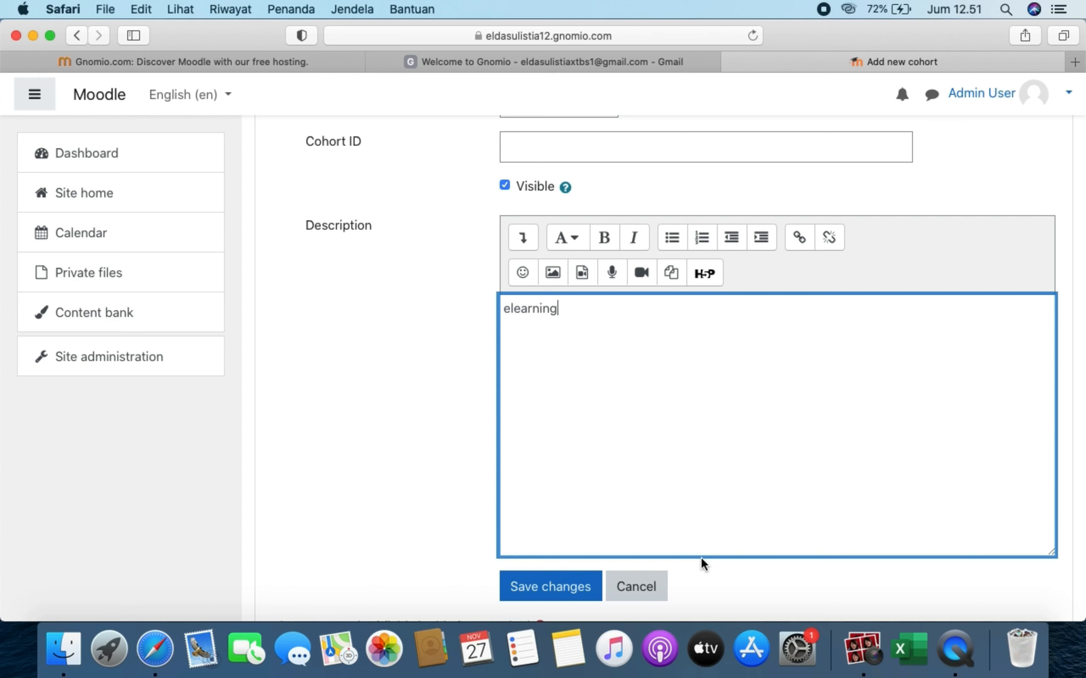
- Save the new 'elearning' cohort so it appears in the cohorts list
click(568, 597)
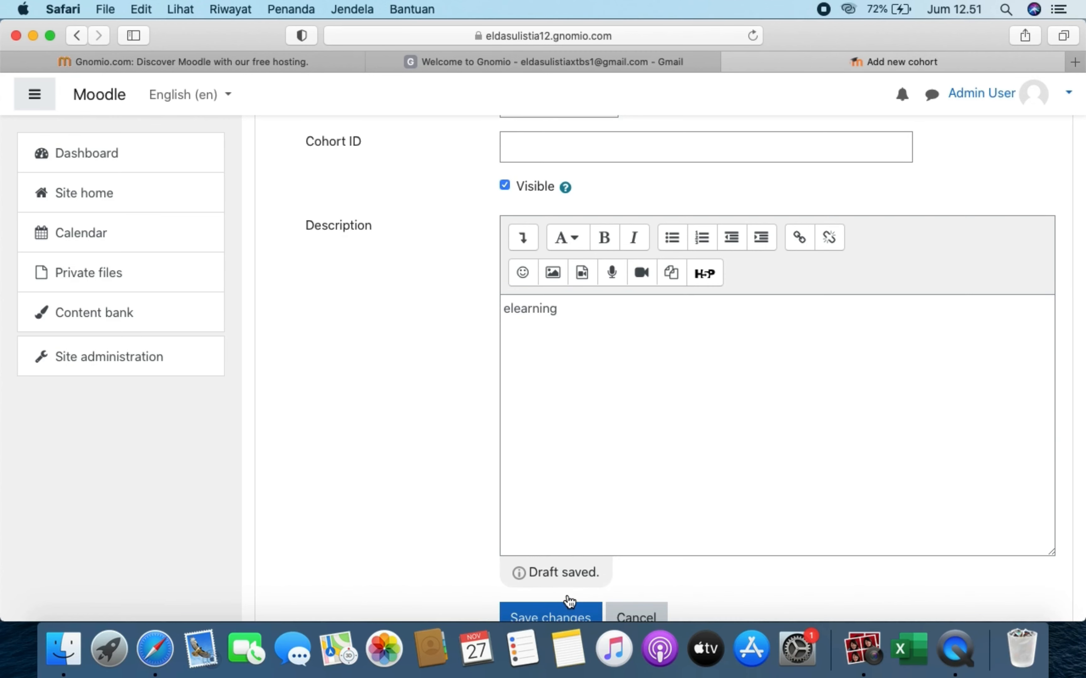
click(573, 618)
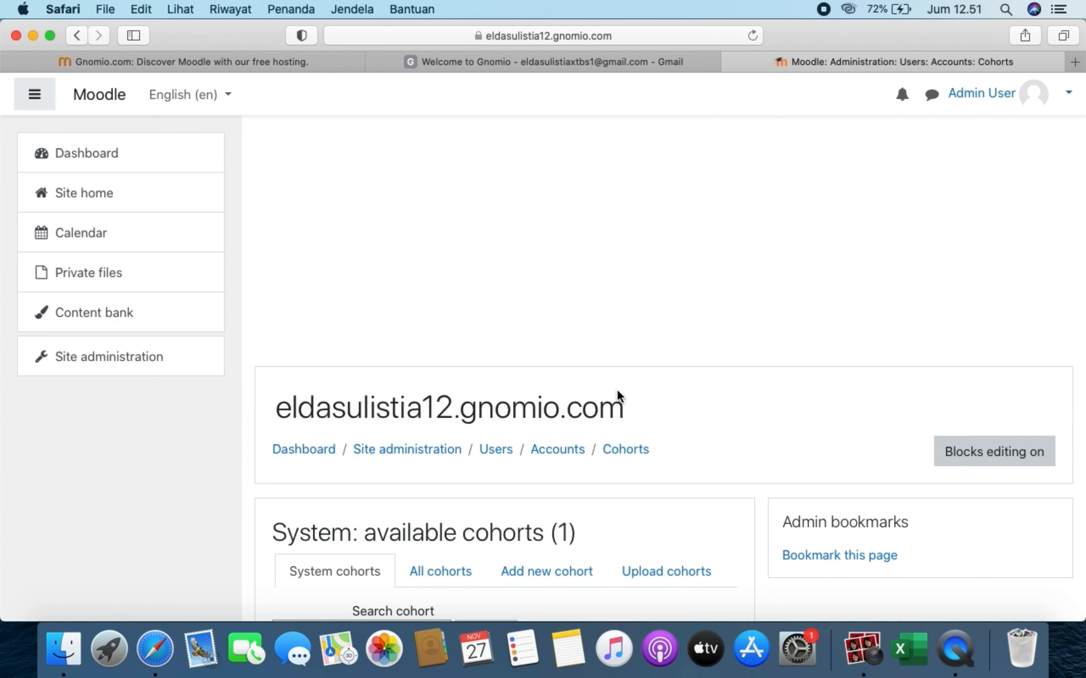
- Edit the cohort's name inline, changing 'elearning' to 'MLD 18/A'
scroll(616, 394, down, 7)
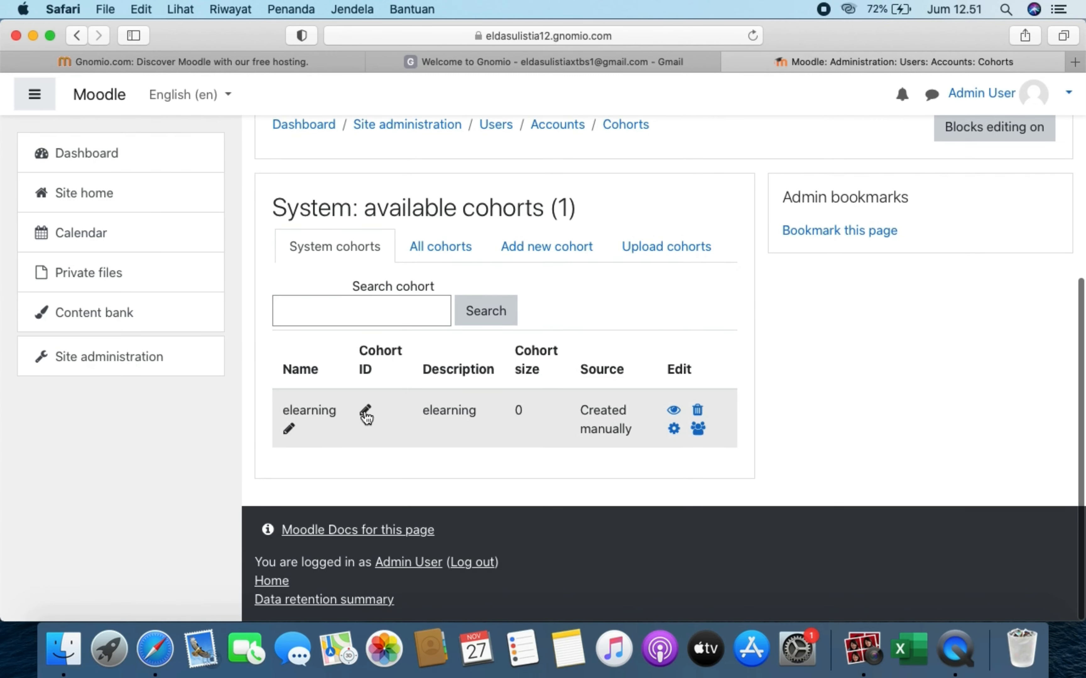
click(366, 417)
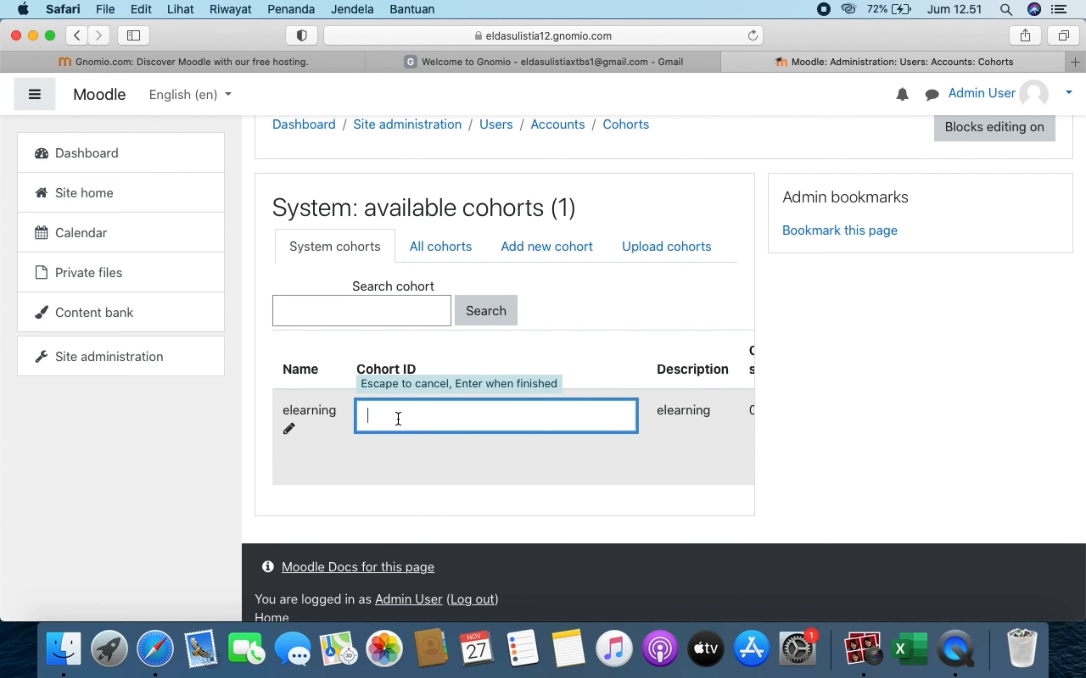
click(291, 431)
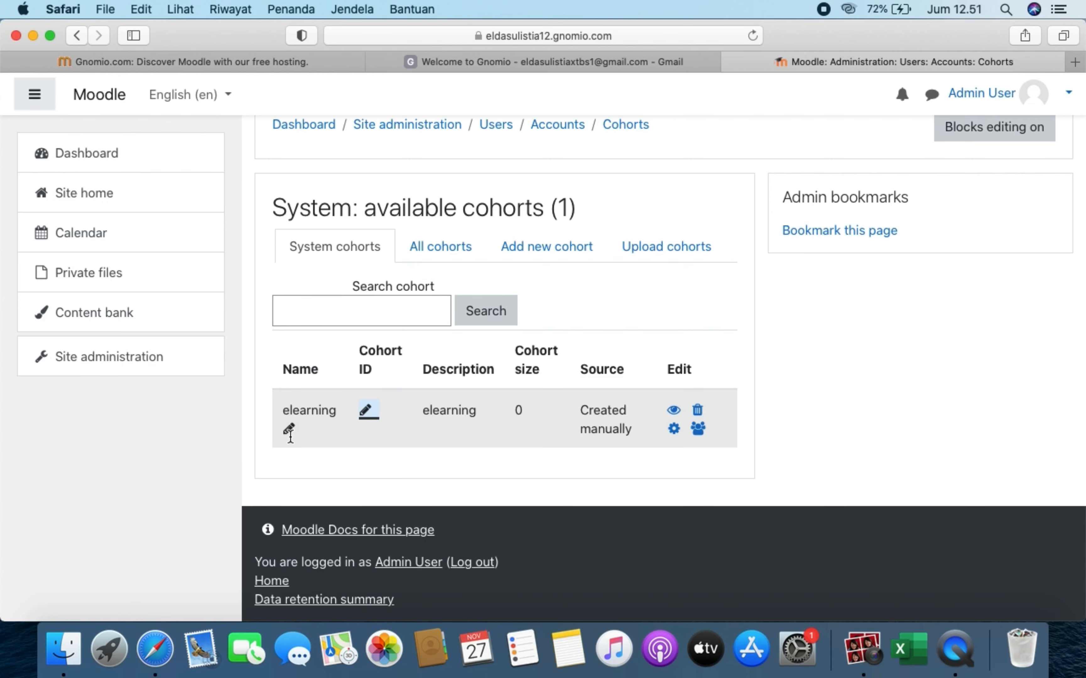
click(288, 430)
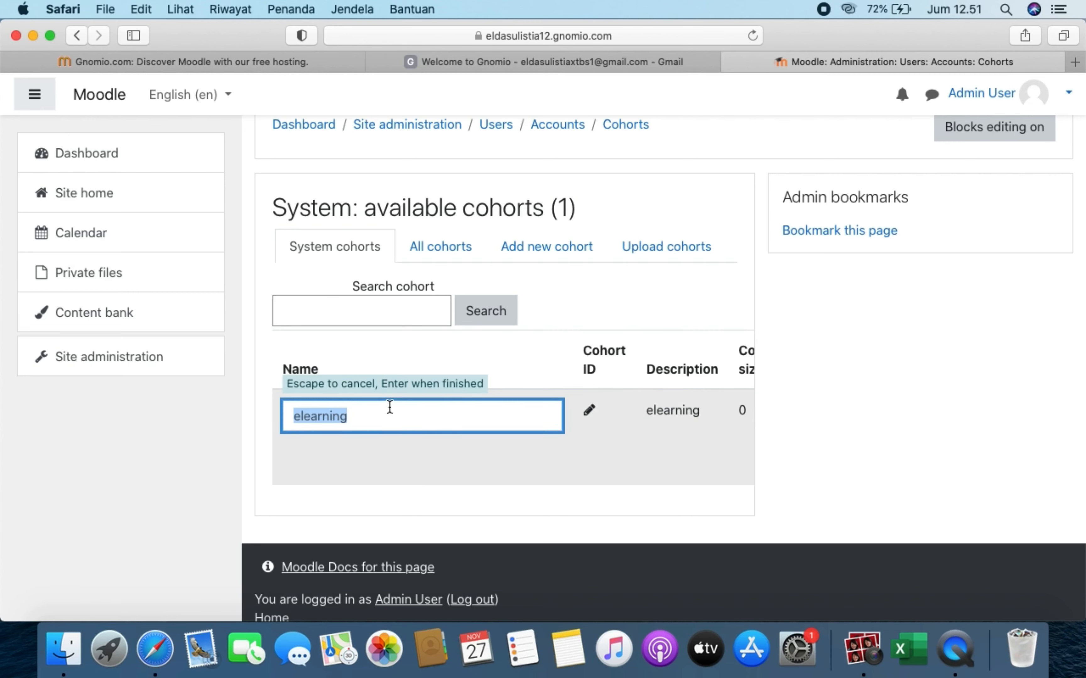
key(BackSpace)
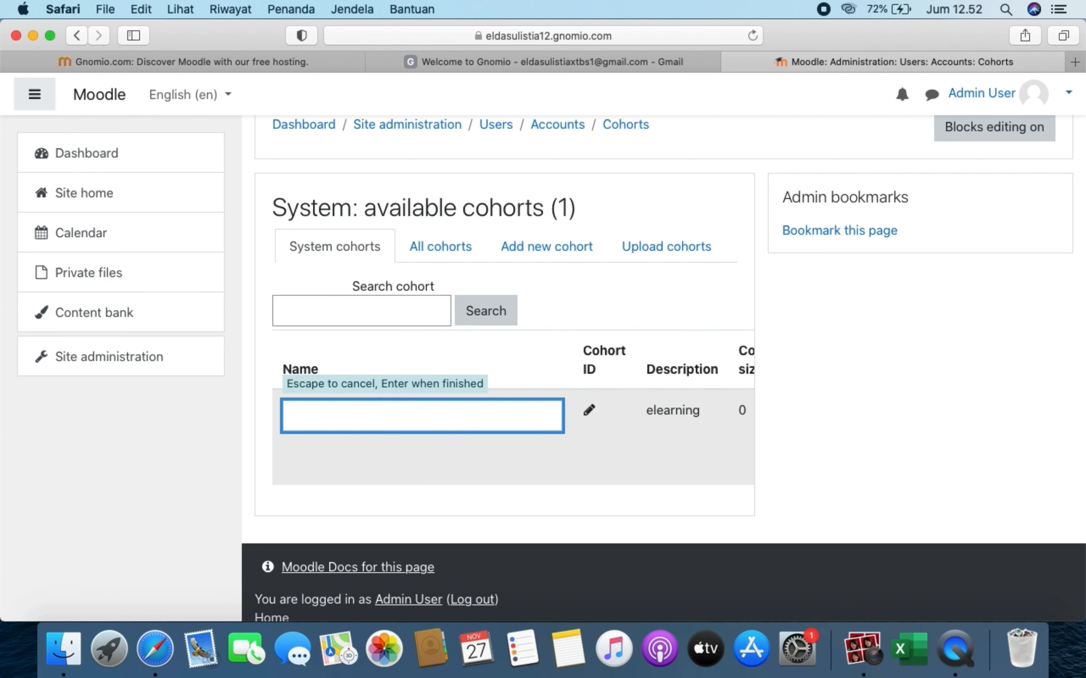
text(MLD 18/A)
click(522, 515)
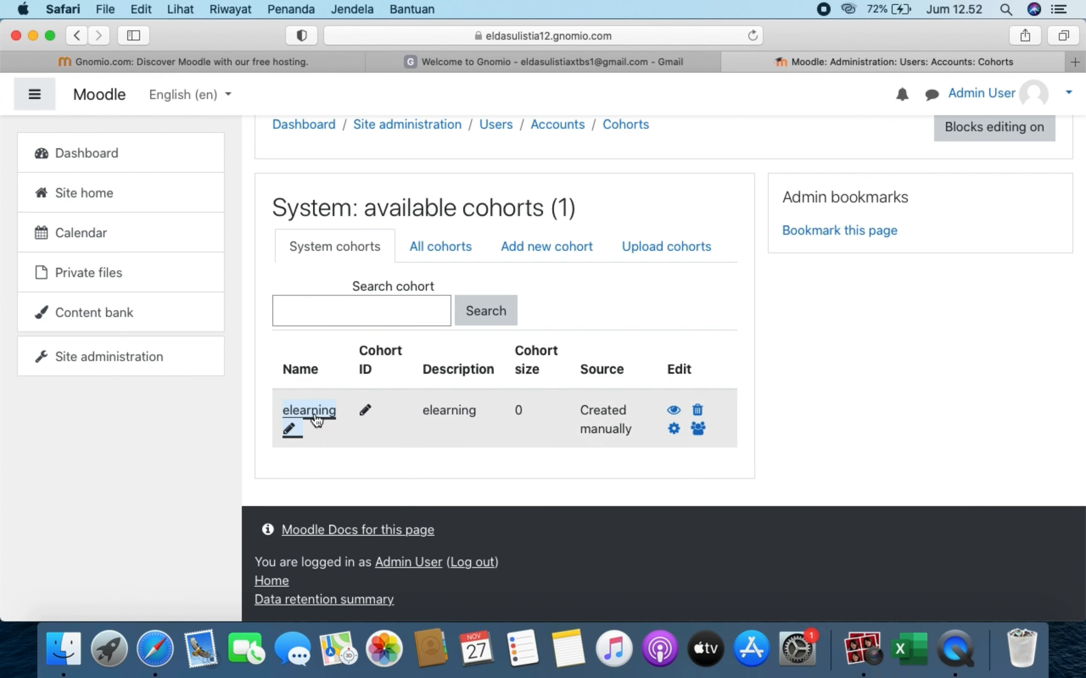
click(291, 428)
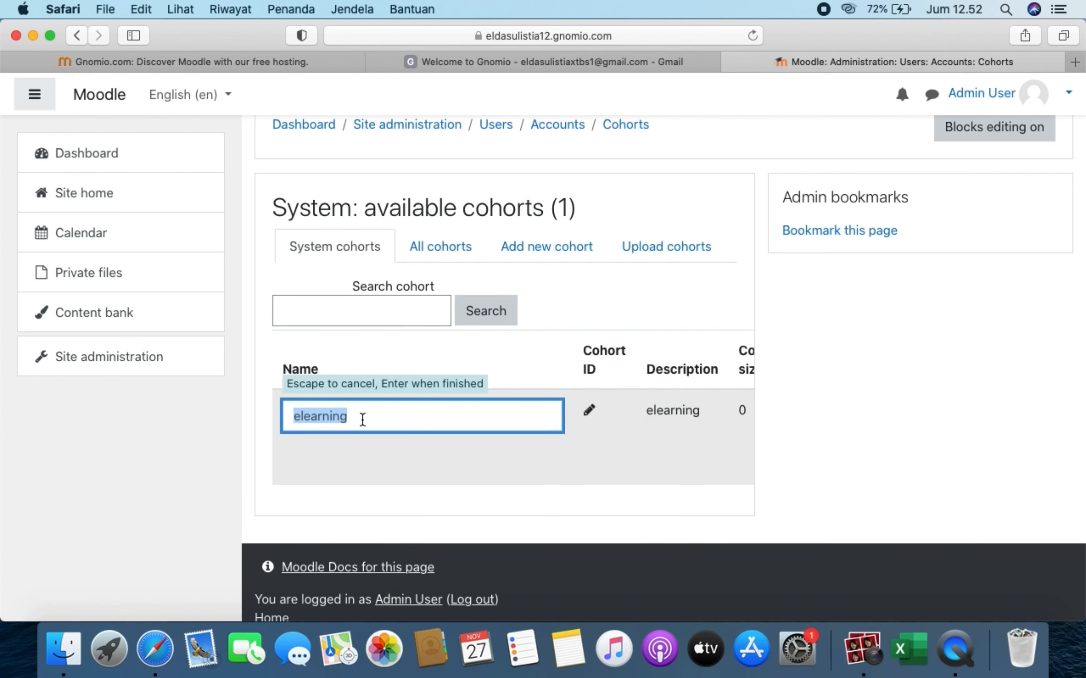
text(MLD)
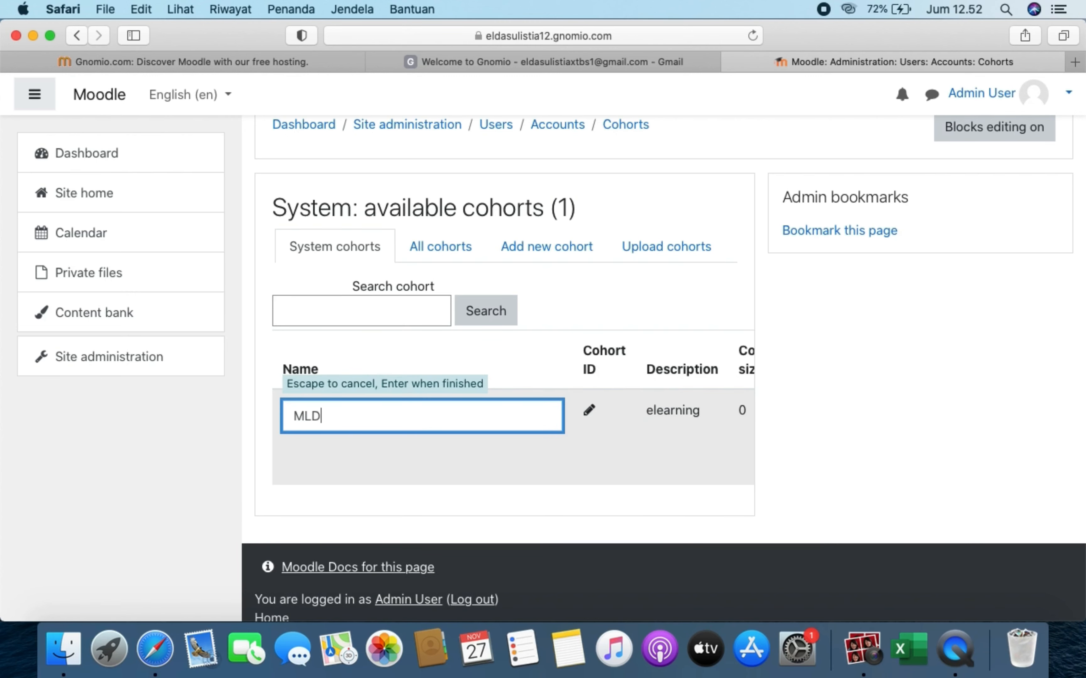
text( 18/A)
key(Return)
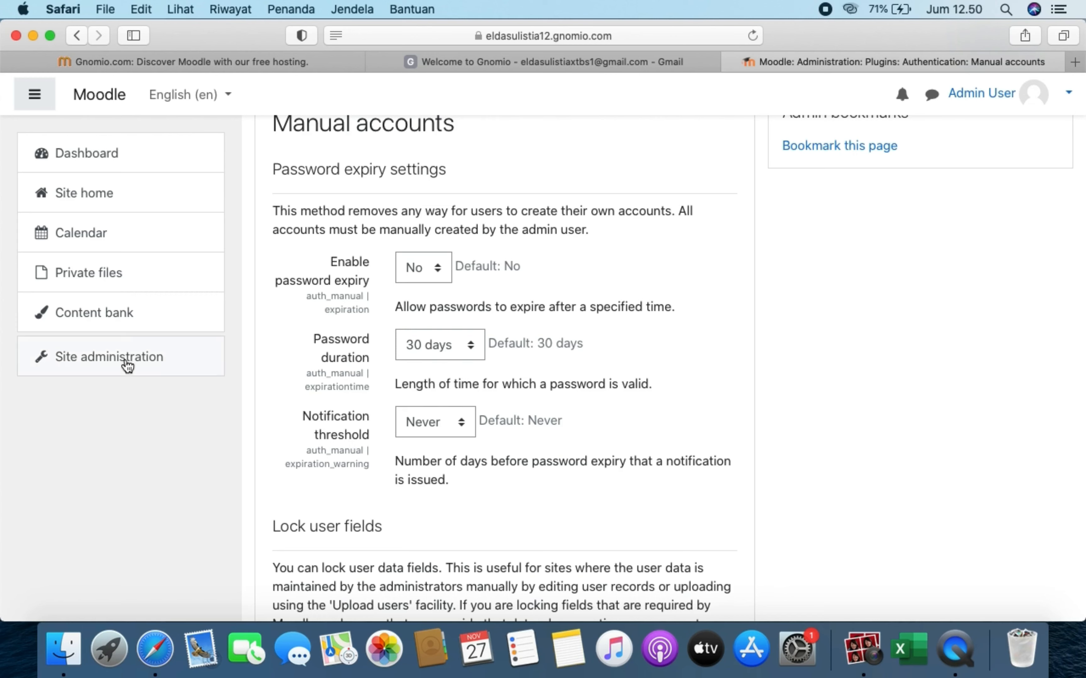
- Return to the Cohorts page via Site administration > Users > Accounts
click(100, 360)
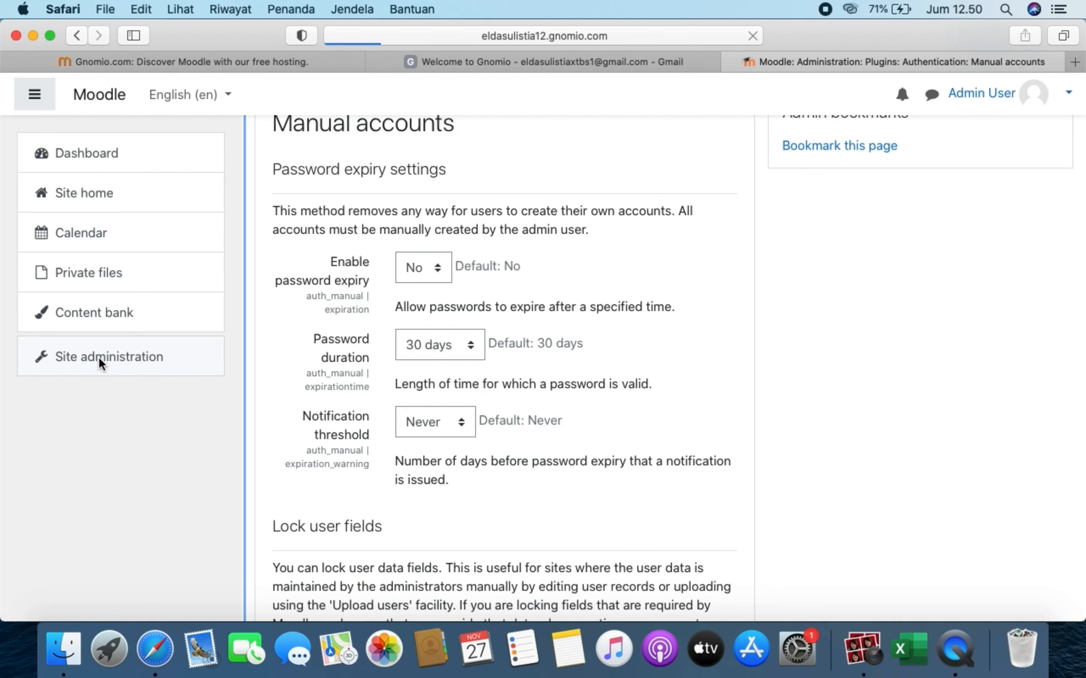
scroll(375, 509, down, 5)
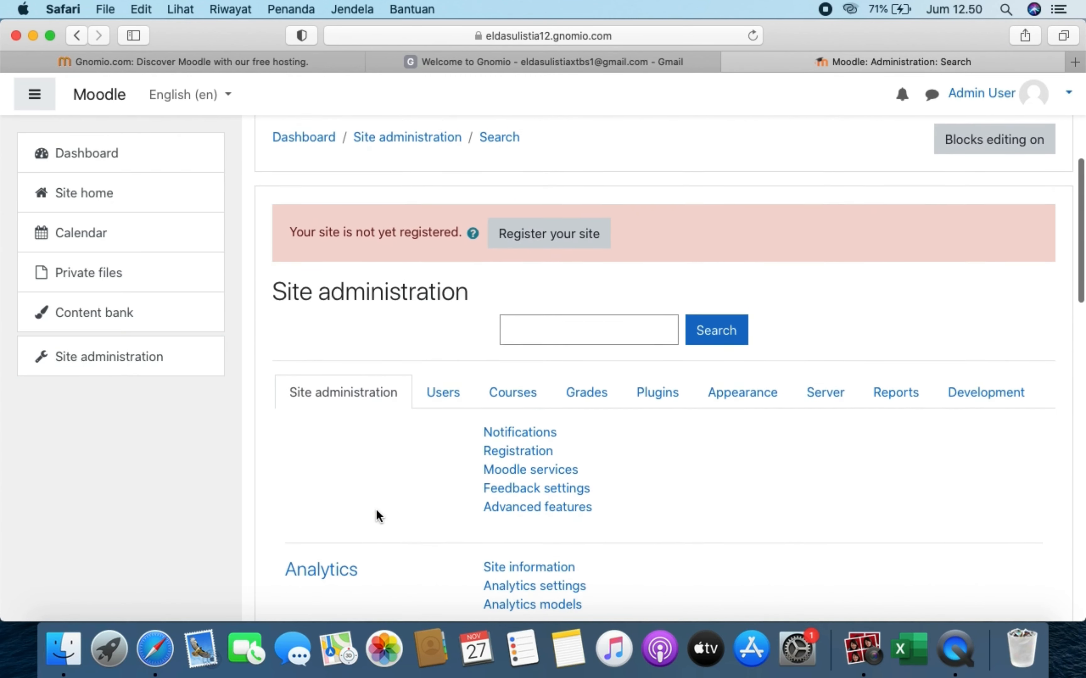
scroll(378, 516, down, 1)
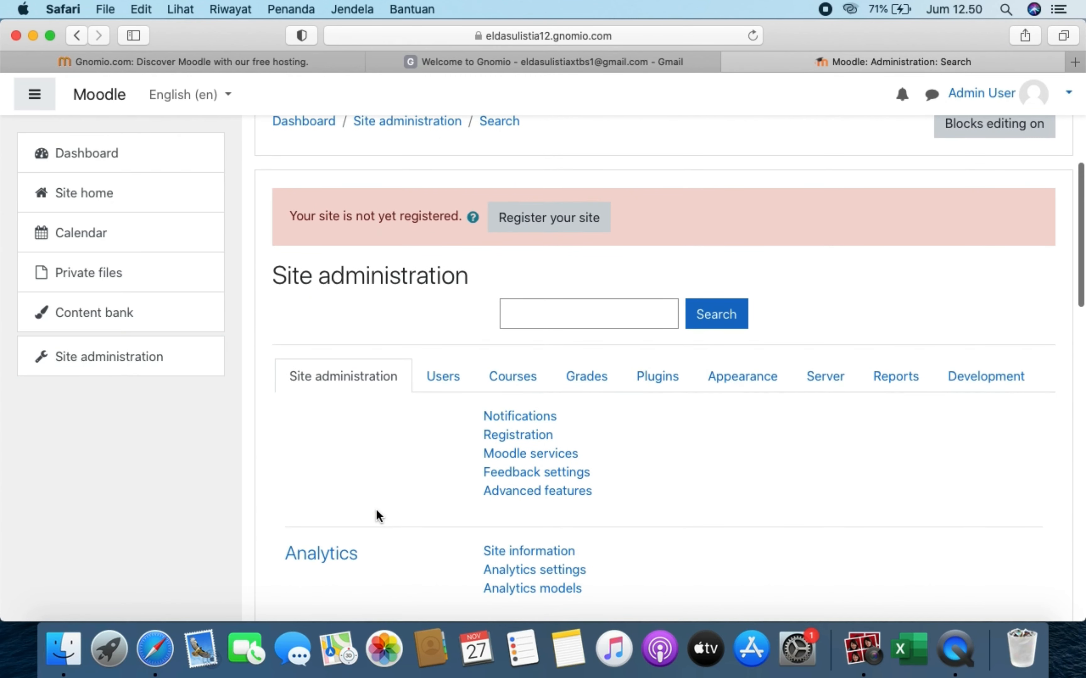
click(444, 373)
scroll(452, 375, down, 5)
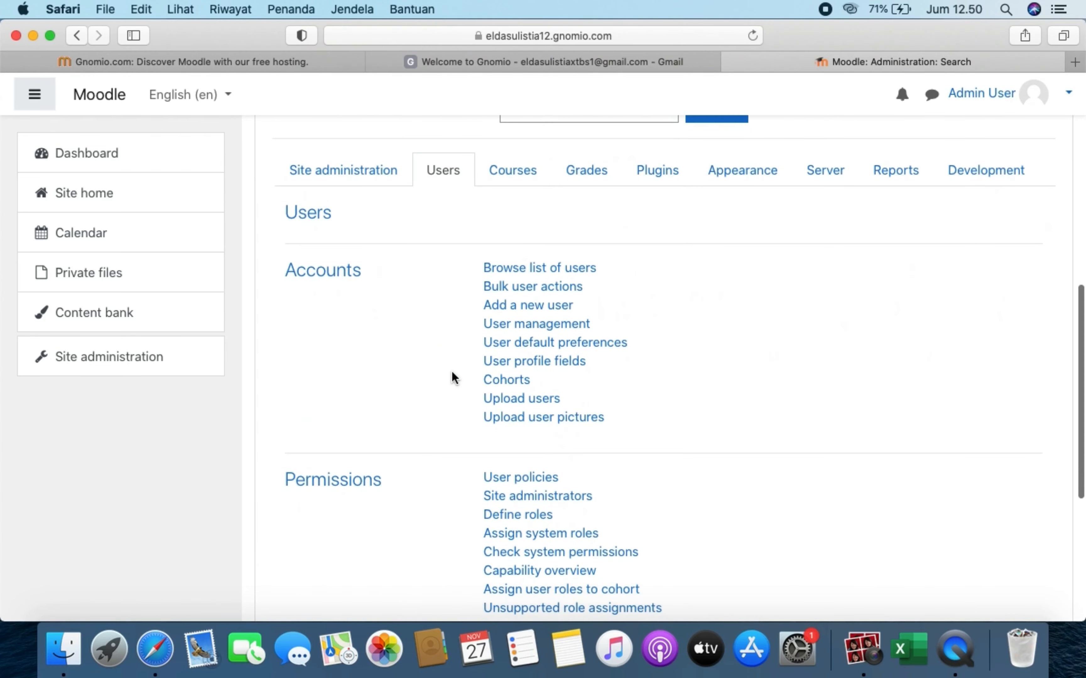
scroll(452, 372, down, 1)
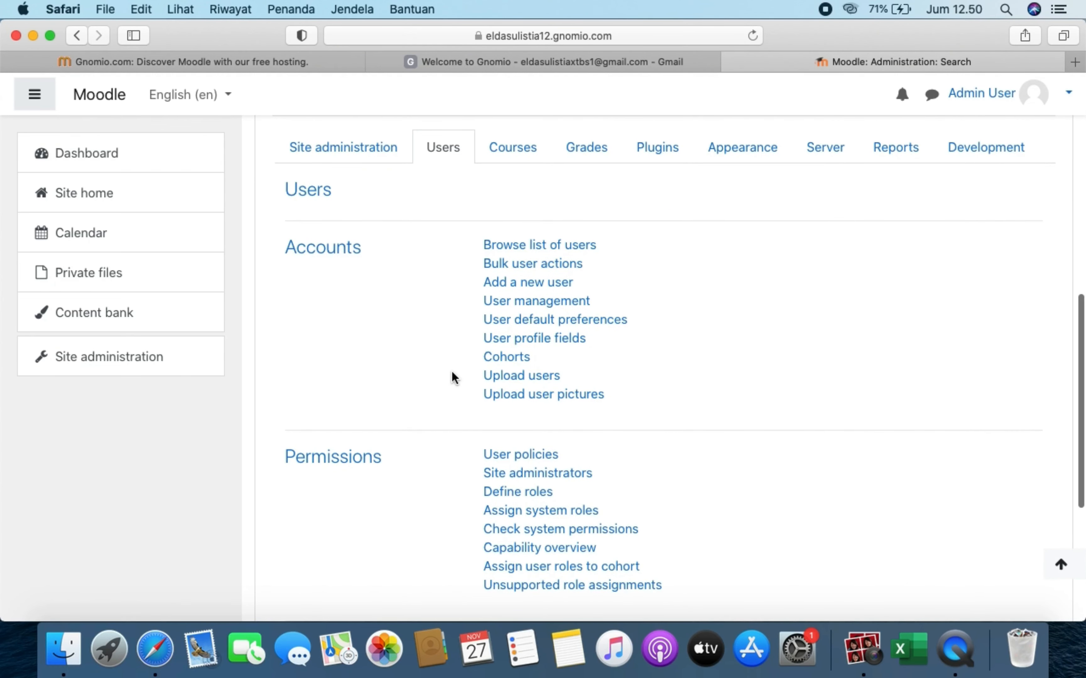
scroll(451, 371, down, 2)
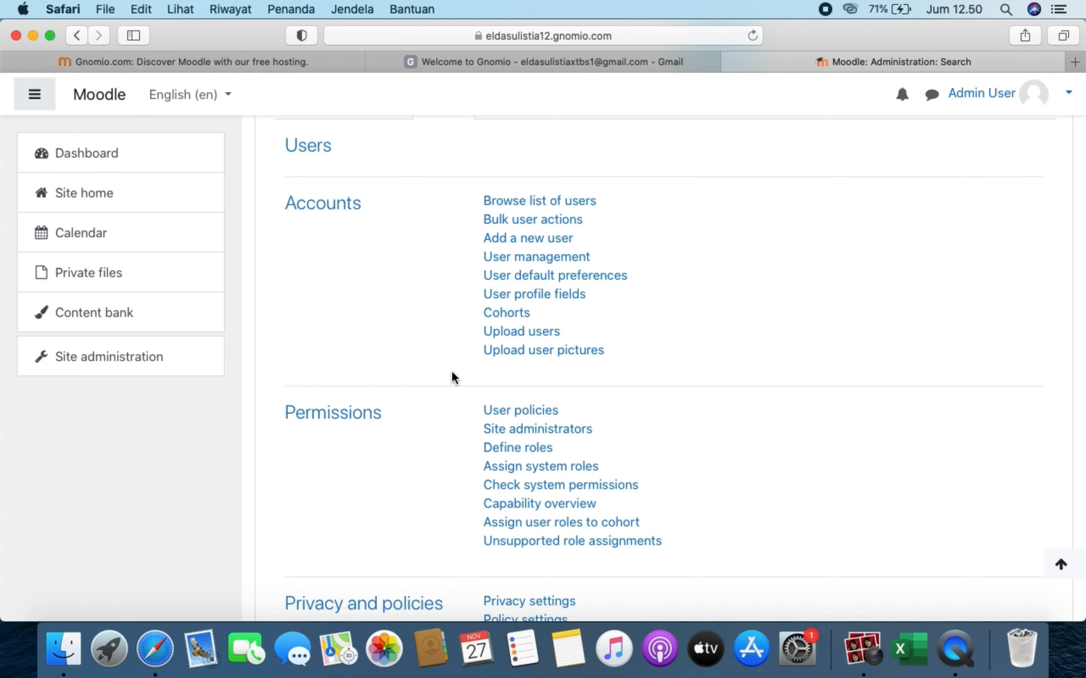
click(517, 312)
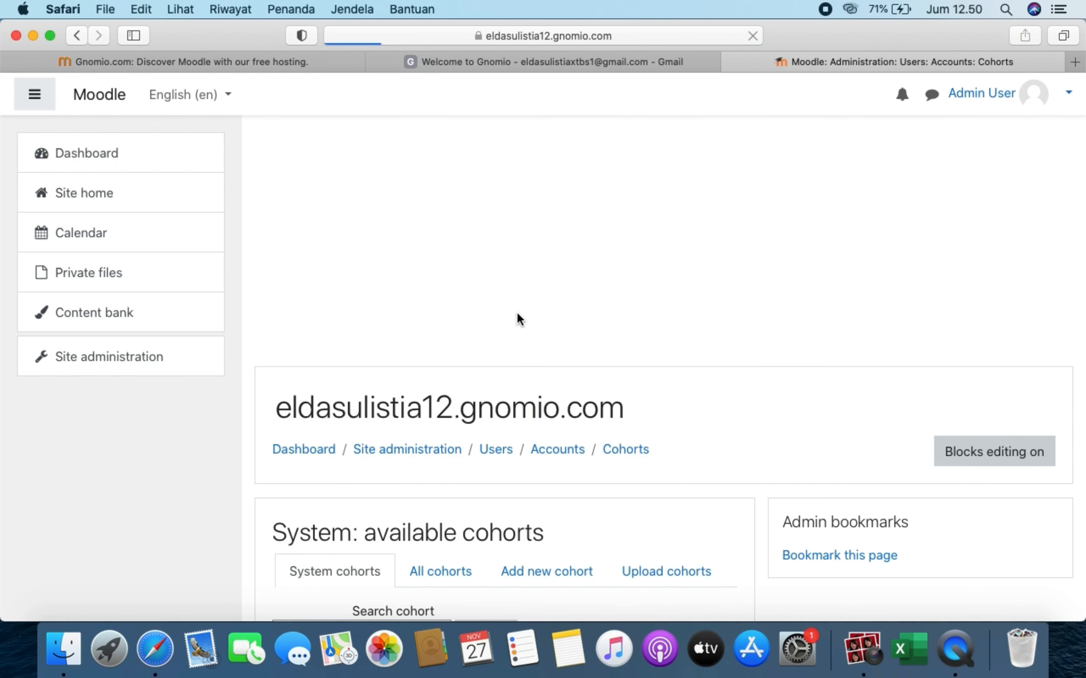
scroll(516, 312, down, 5)
scroll(516, 312, down, 2)
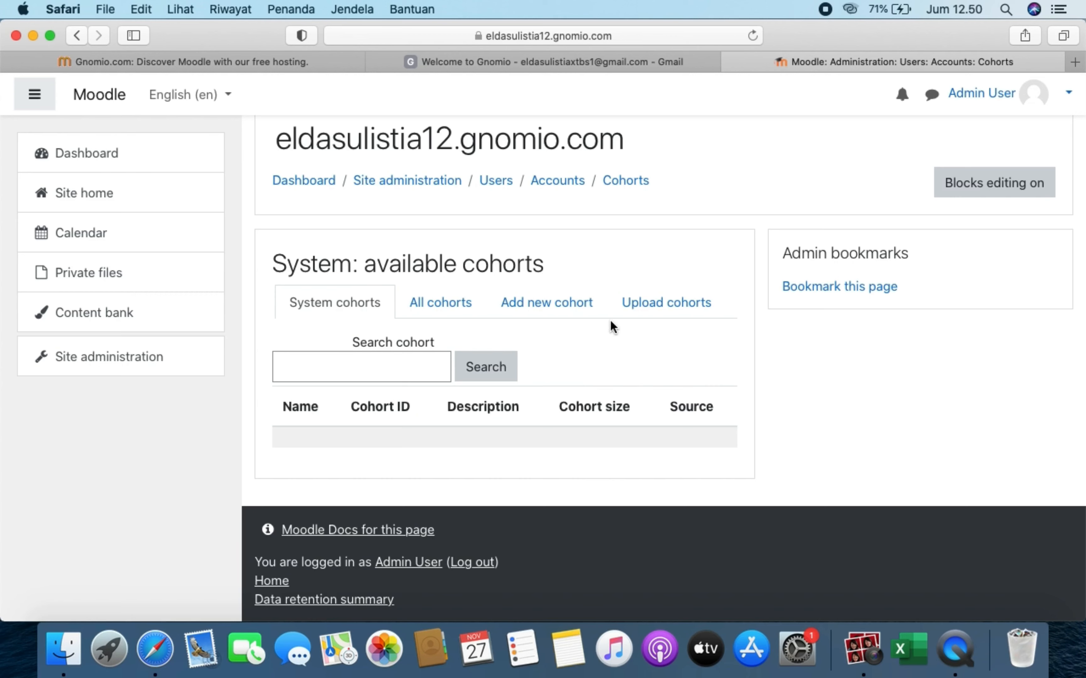
- Add a new cohort and name it 'elearning'
click(594, 311)
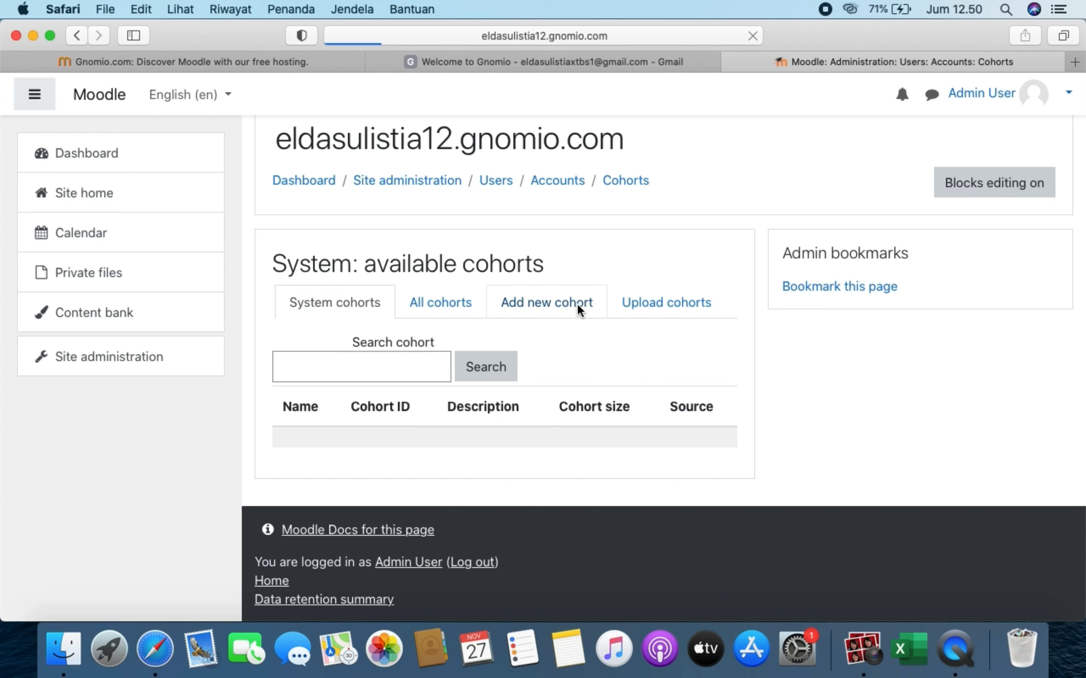
scroll(538, 457, down, 3)
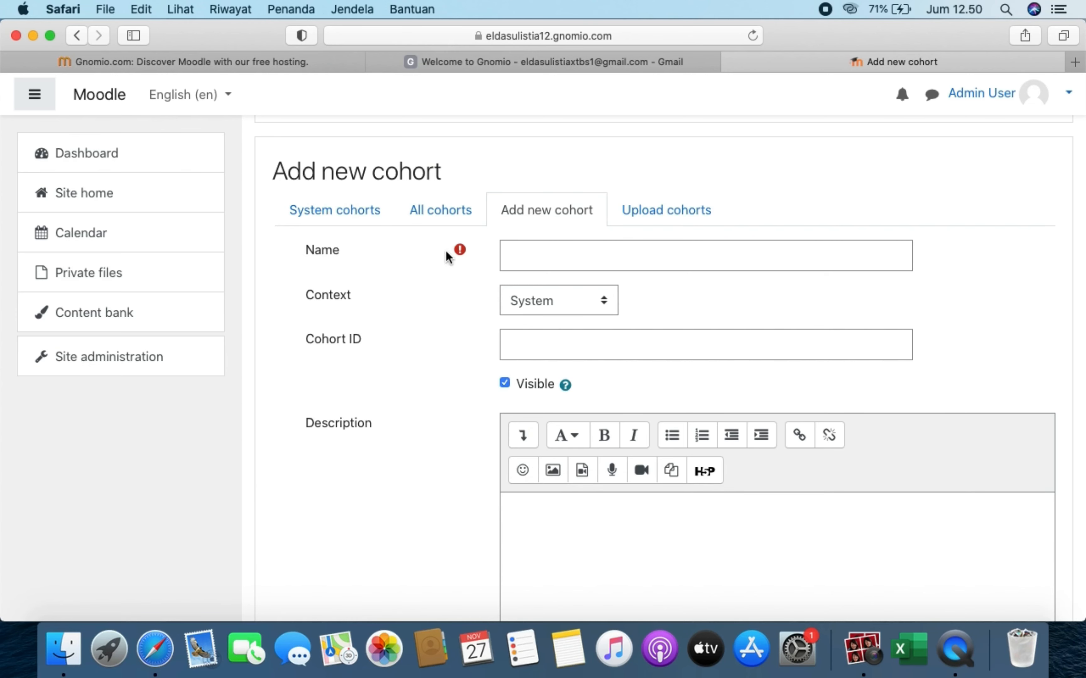
click(653, 263)
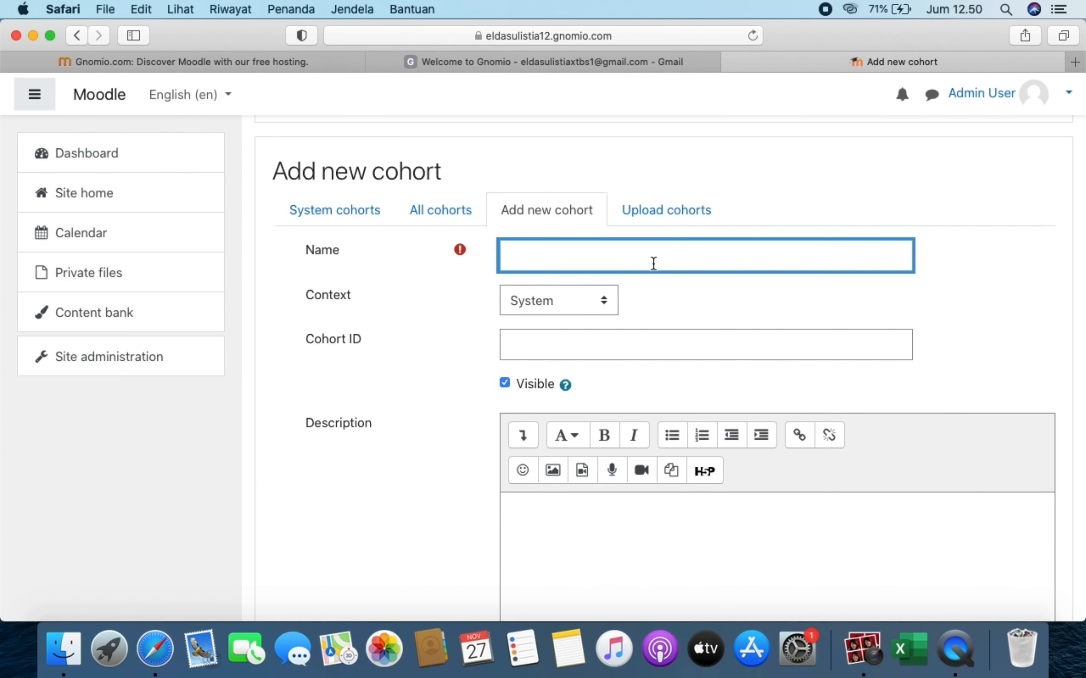
text(elearning)
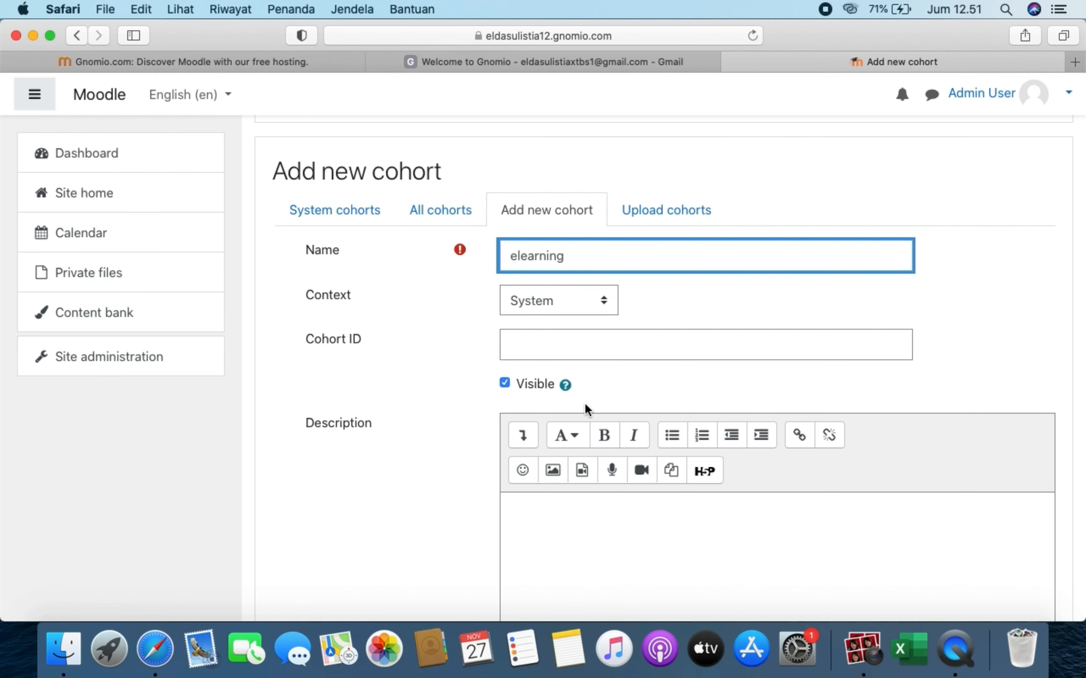
- Enter 'elearning' as the cohort description and save the cohort
scroll(576, 377, down, 5)
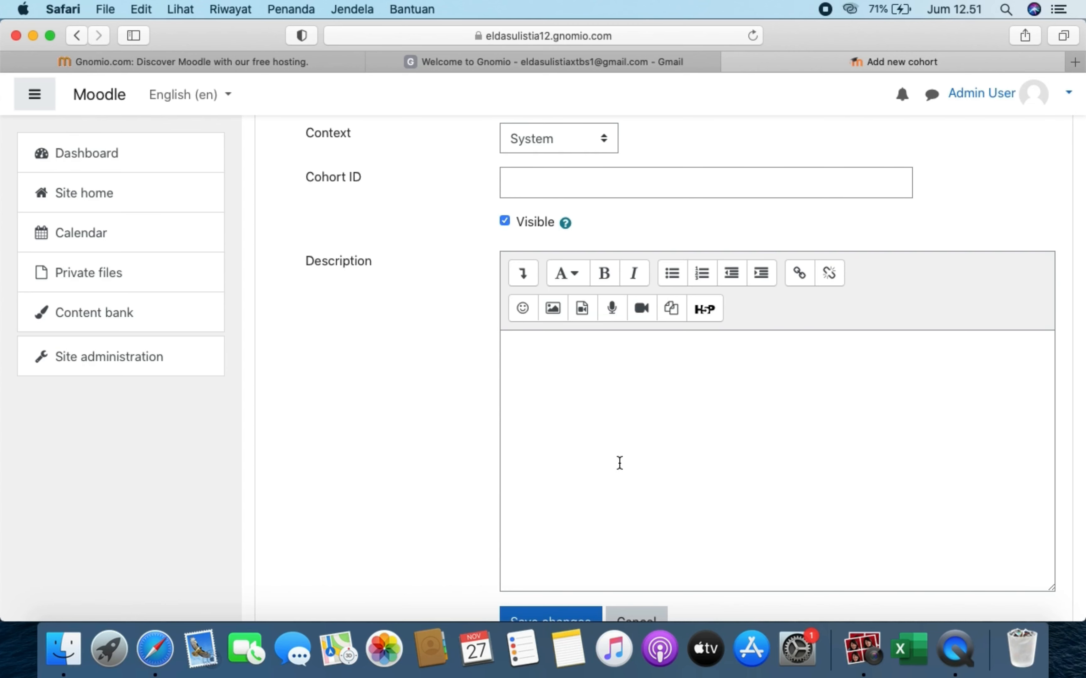
scroll(618, 465, up, 3)
scroll(619, 468, down, 4)
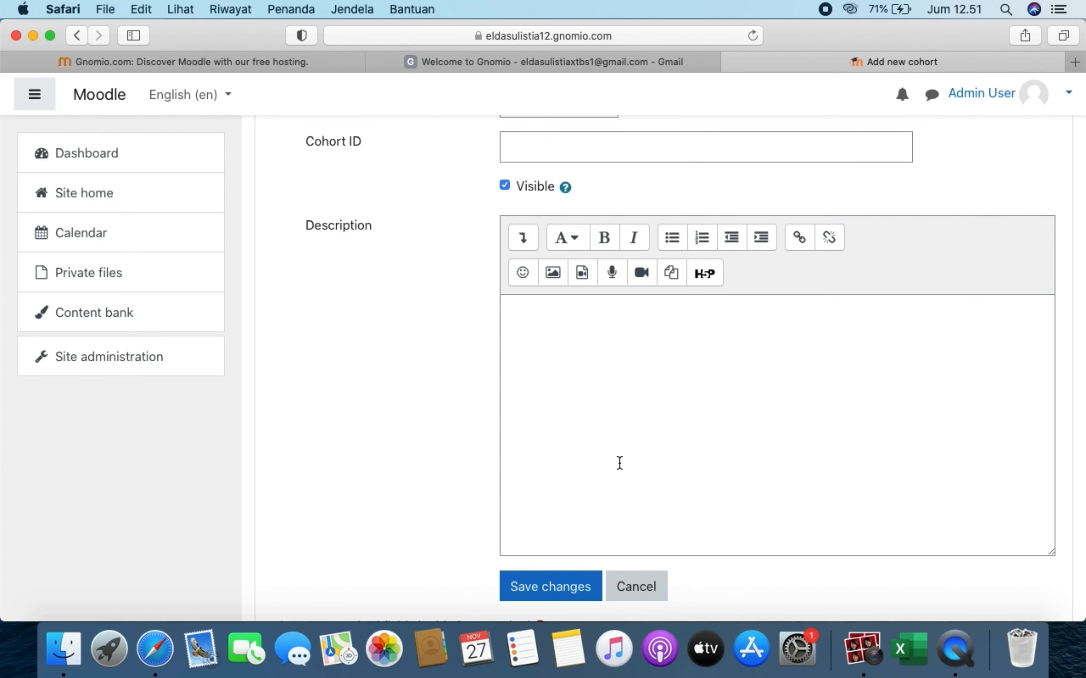
click(619, 464)
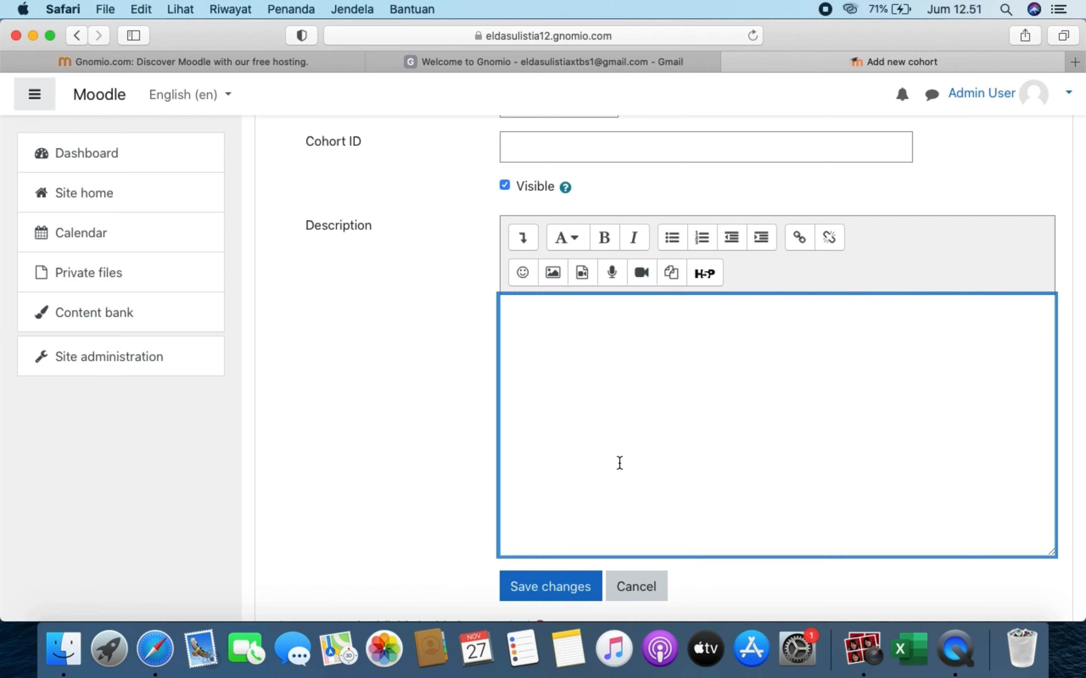
text(elearning)
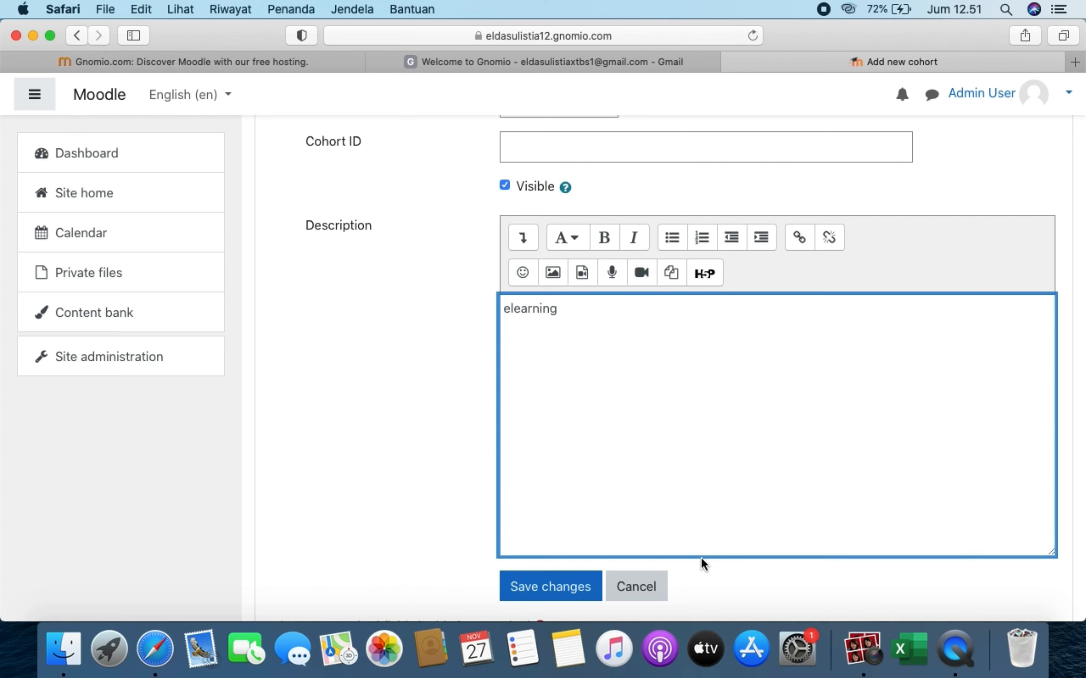
click(569, 601)
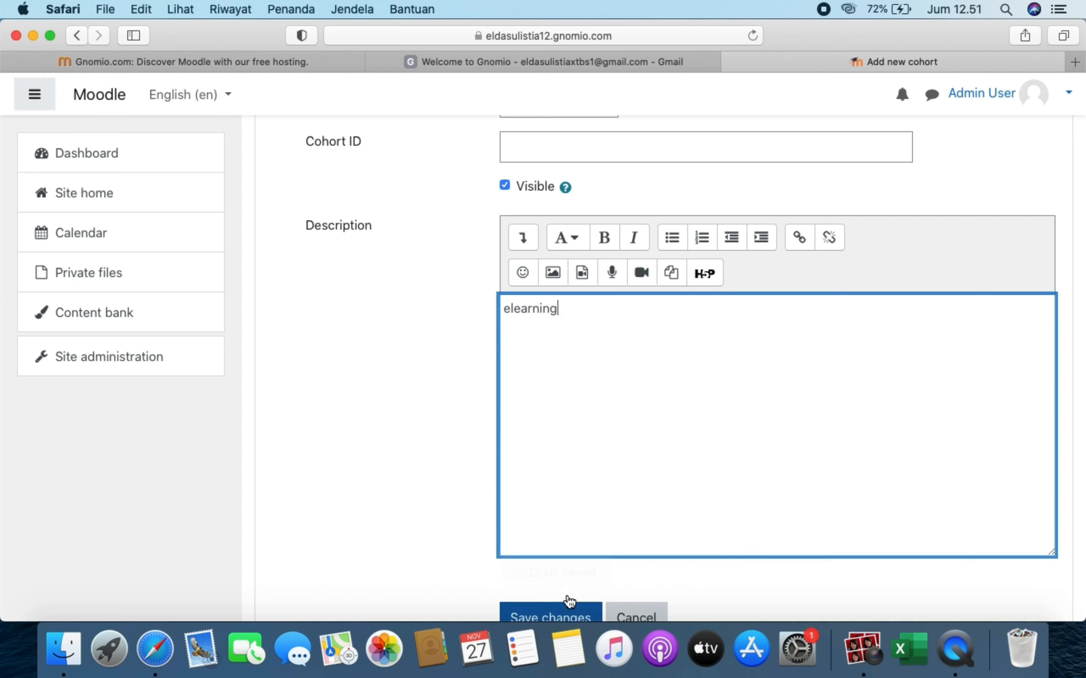
click(573, 617)
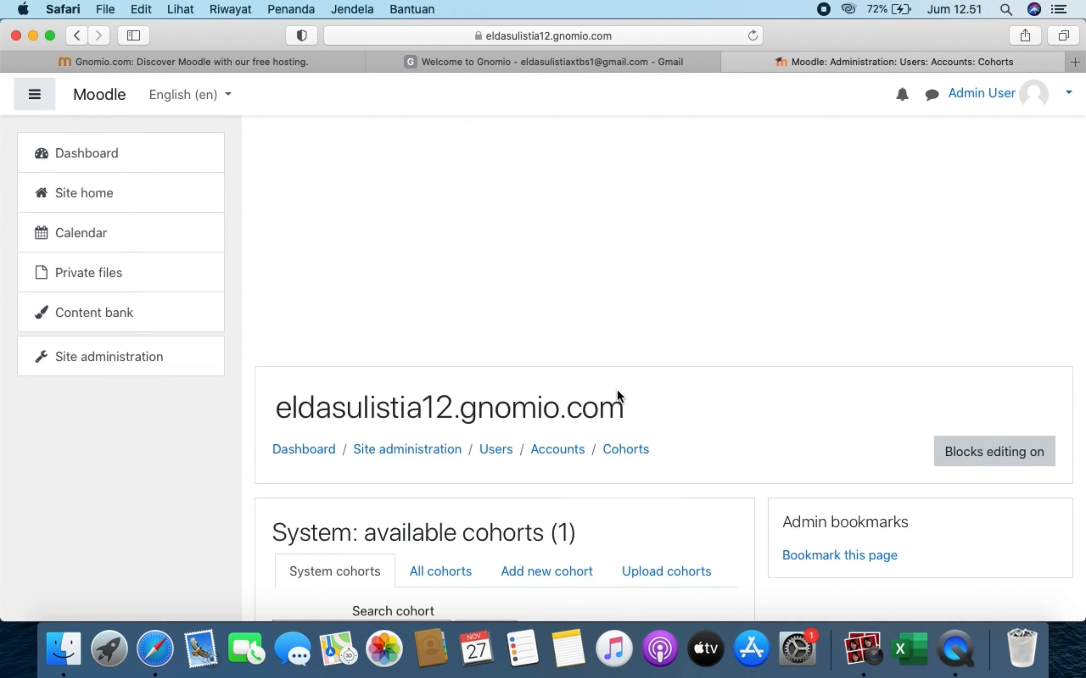
- Rename the cohort to 'MLD 18/A' and open its member assignment page
scroll(617, 396, down, 5)
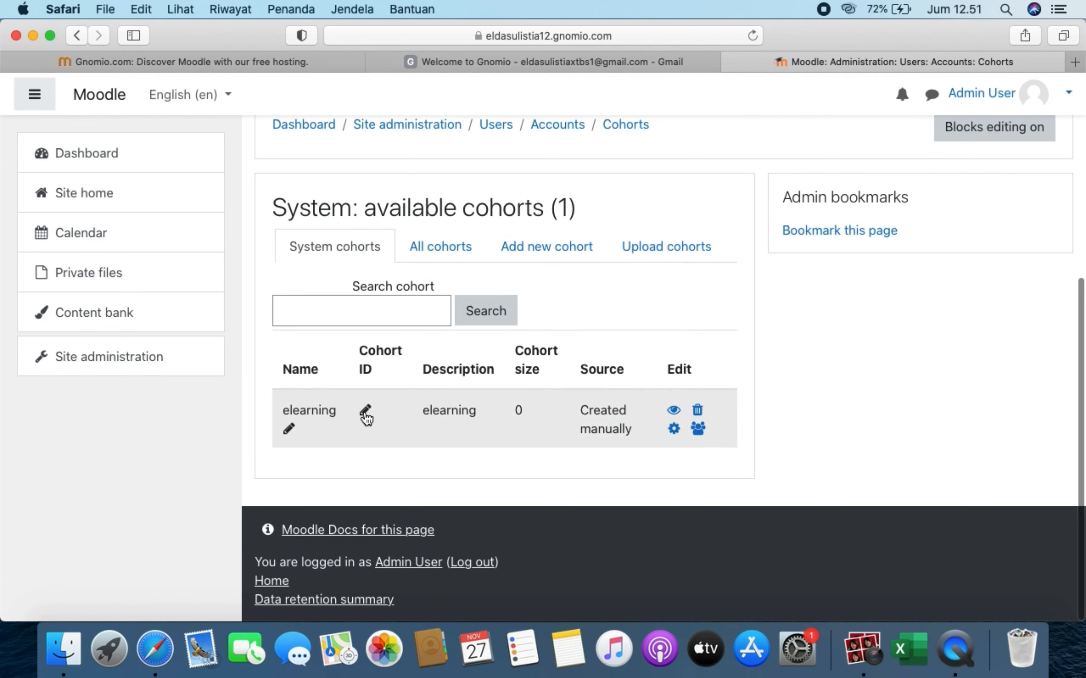
click(366, 410)
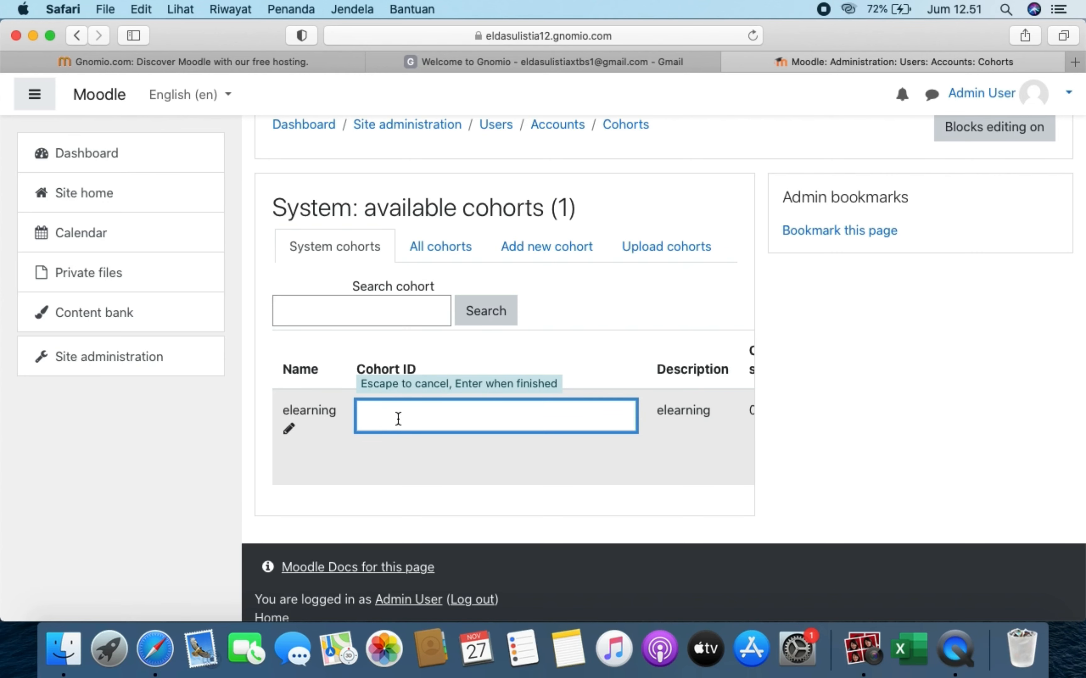
click(290, 434)
click(290, 434)
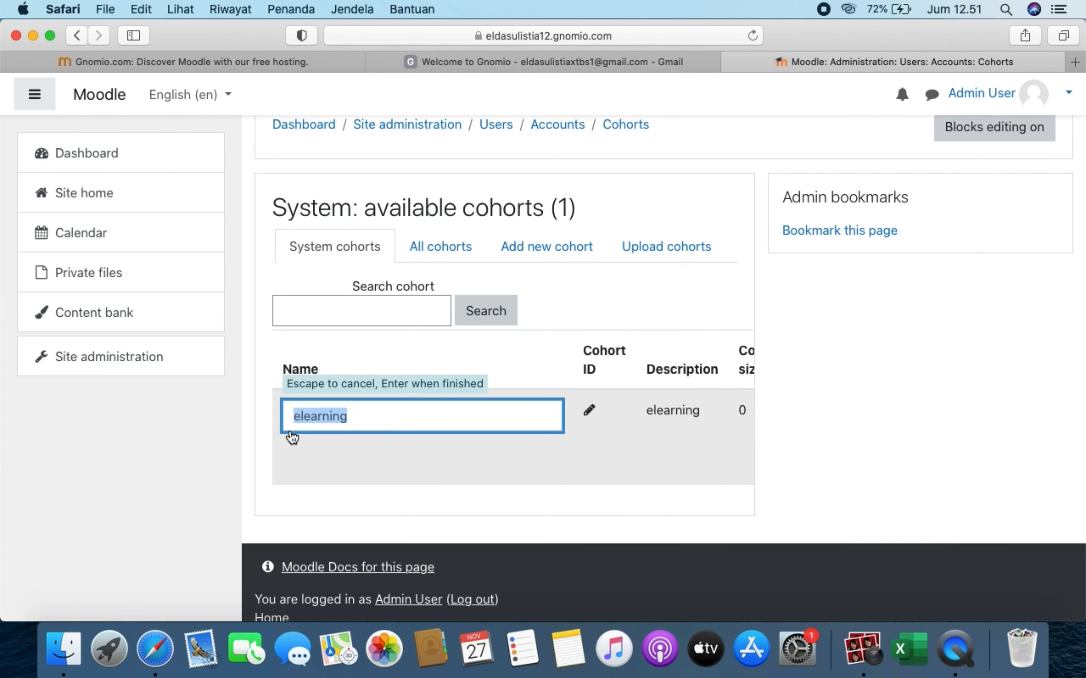
key(BackSpace)
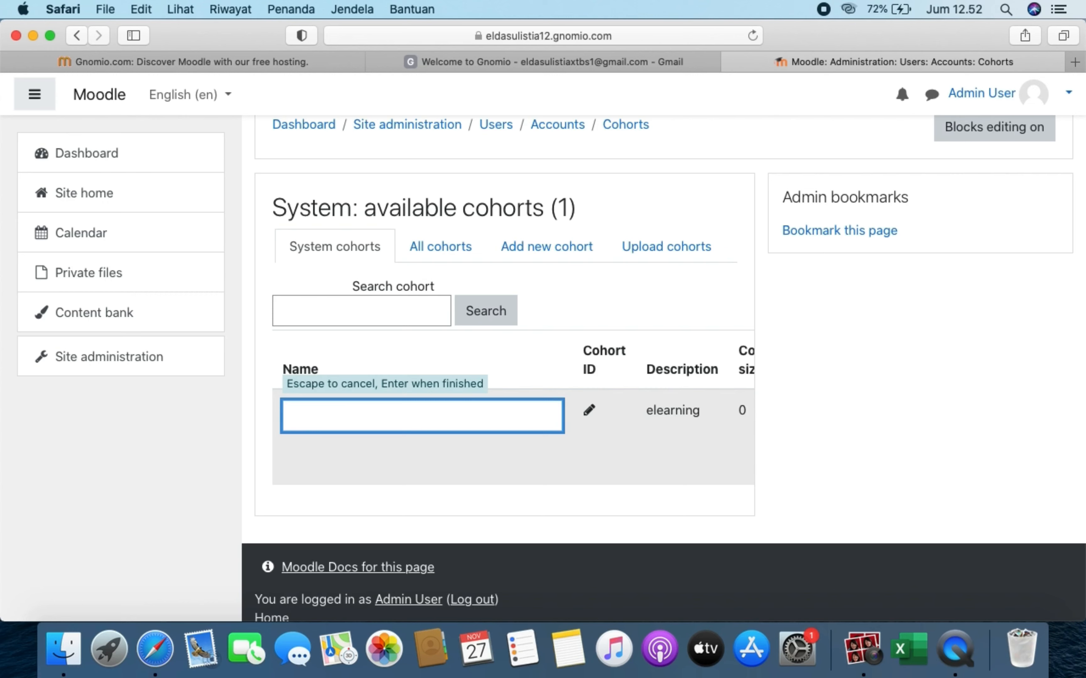
text(MLD 18/A)
click(522, 514)
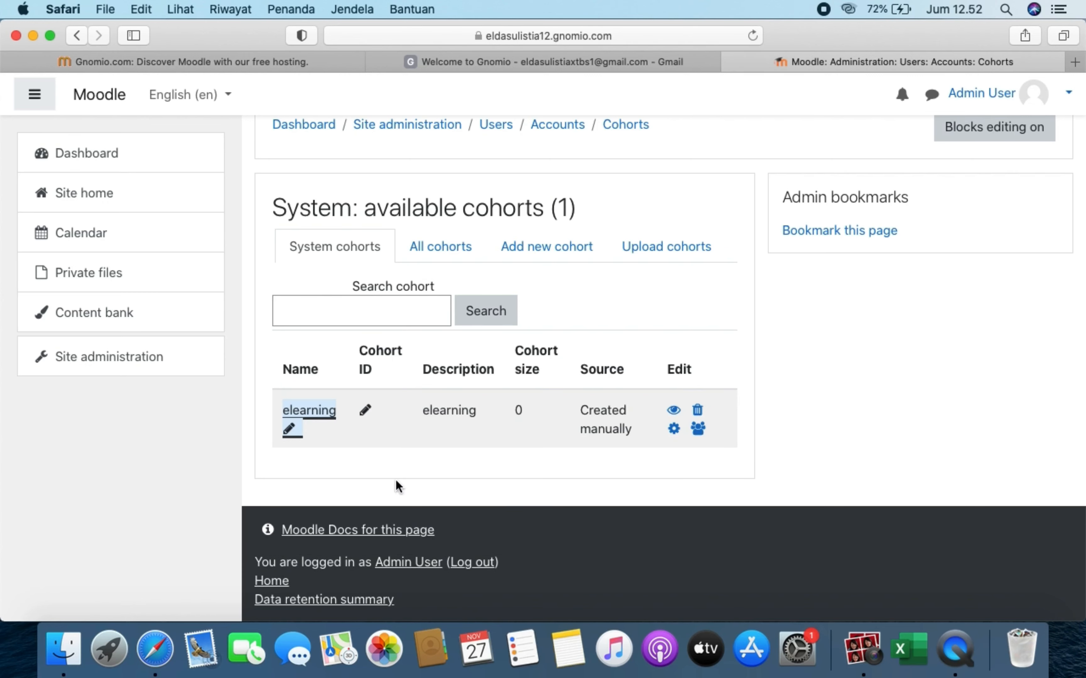
click(291, 428)
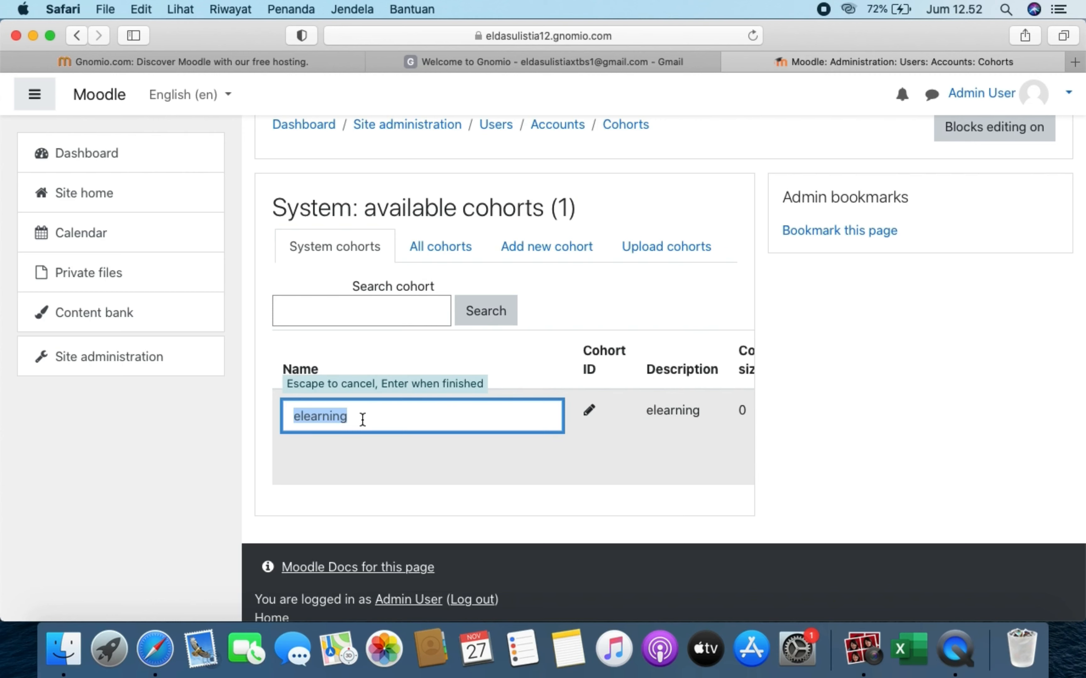
text(MLD)
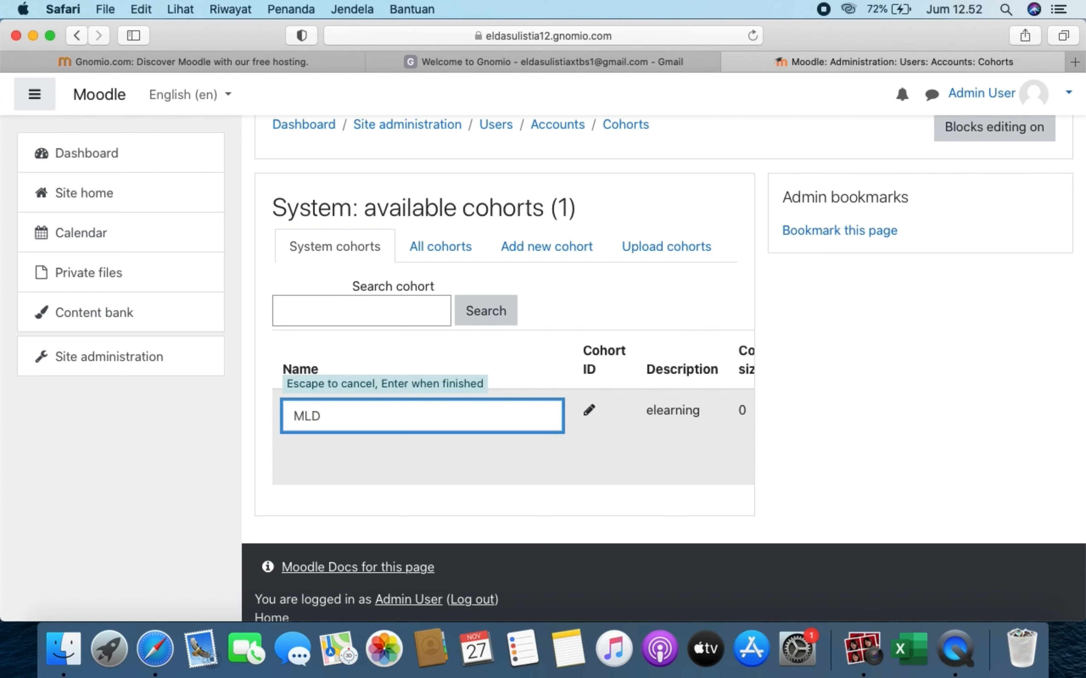
text( 18/A)
key(Return)
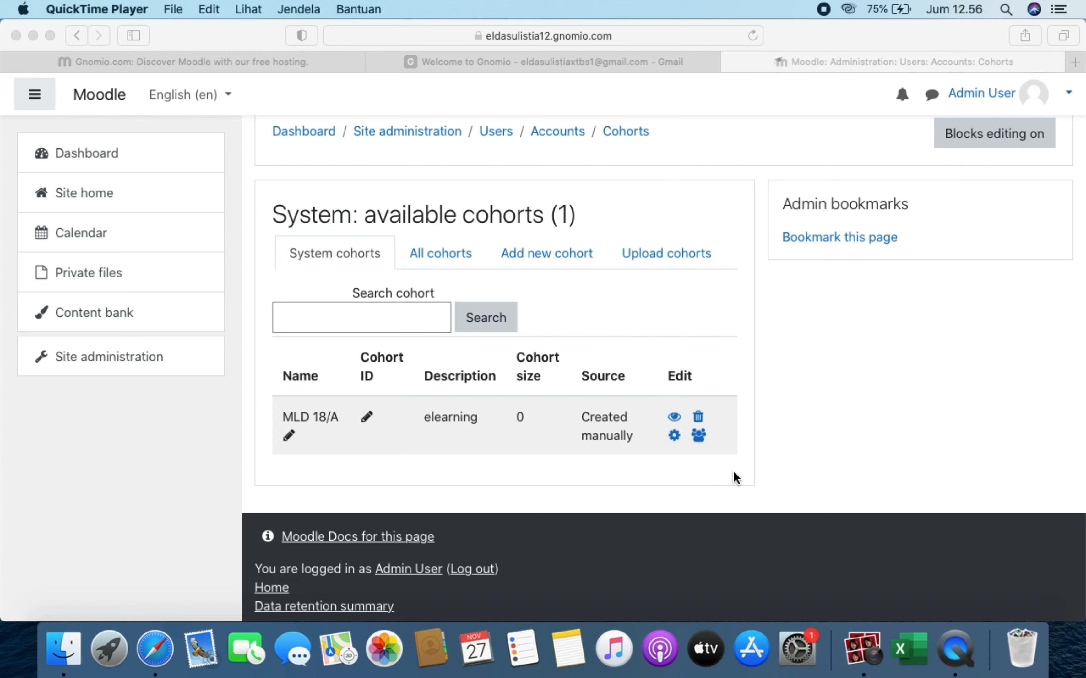
click(702, 440)
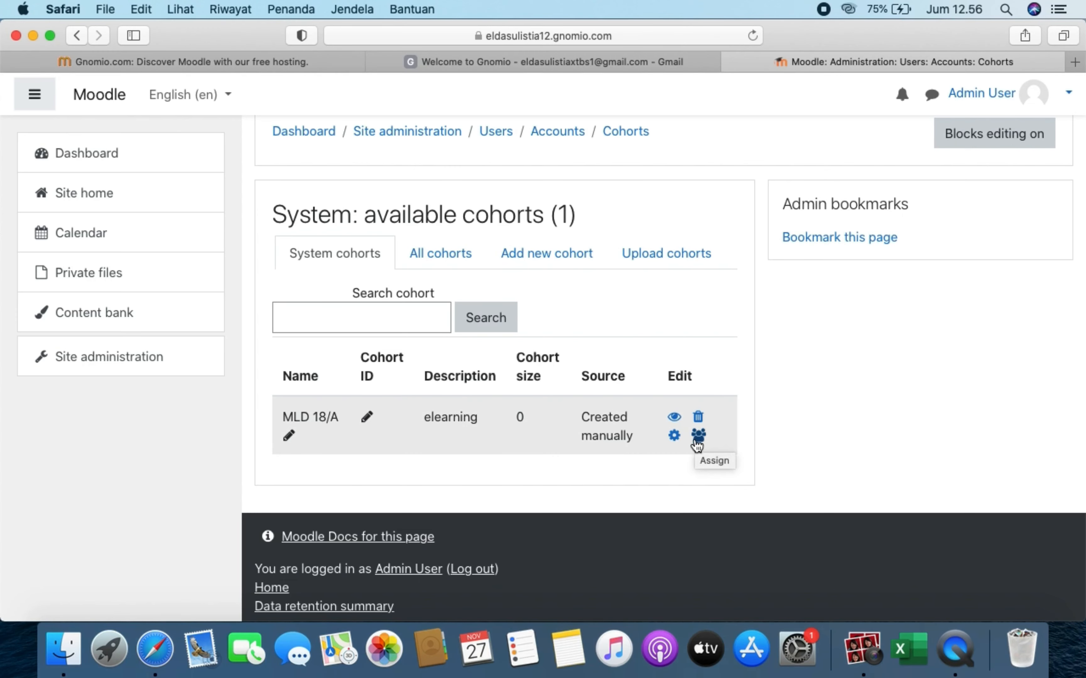
click(702, 439)
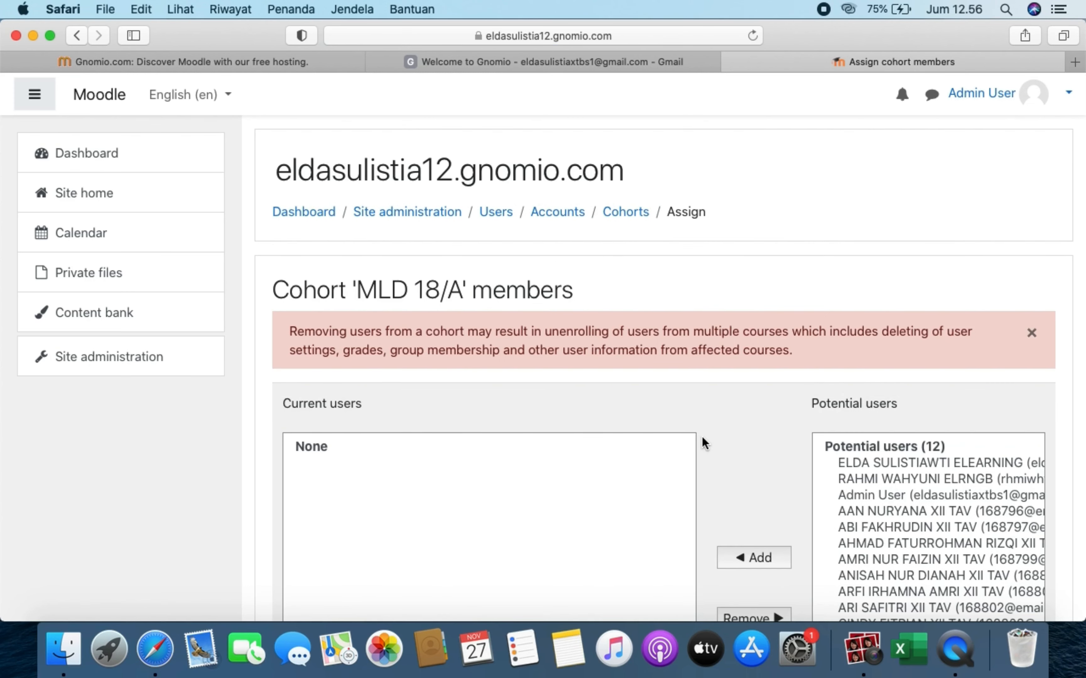
- Select the nine XII TAV students in Potential users and add them to MLD 18/A
scroll(807, 467, down, 4)
scroll(808, 467, down, 1)
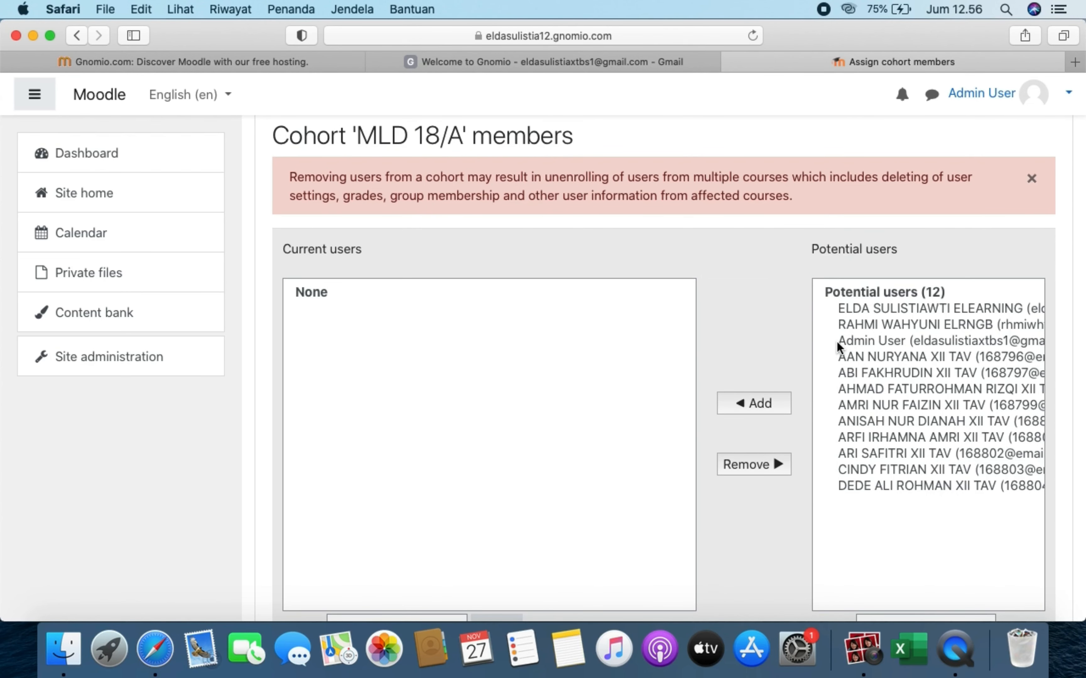
click(846, 358)
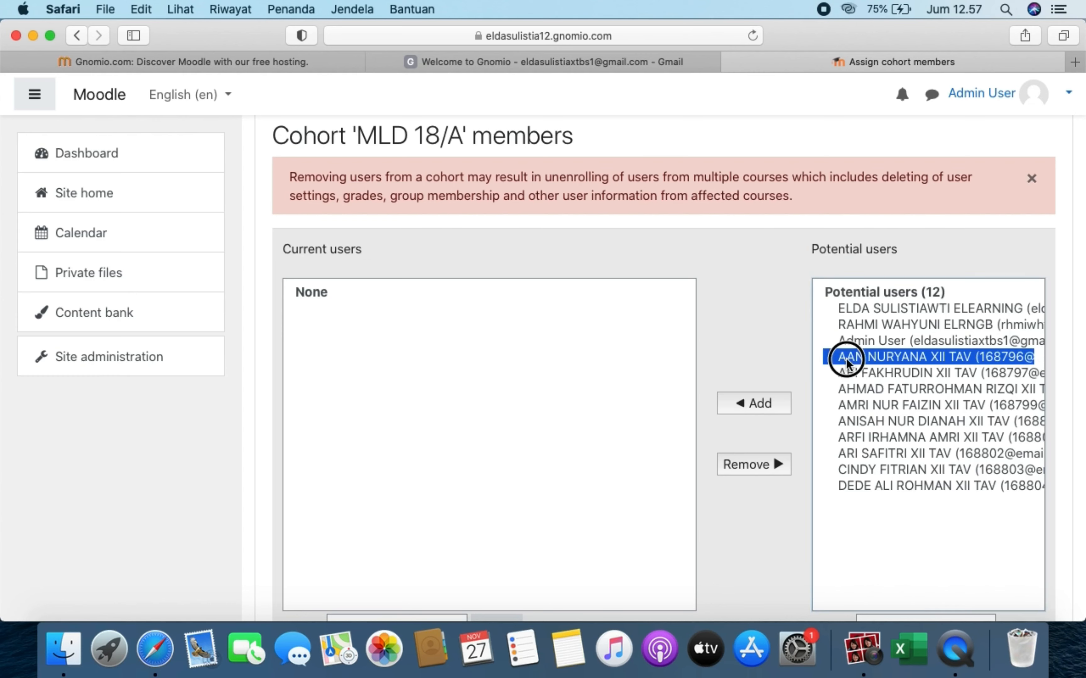
shift+click(837, 376)
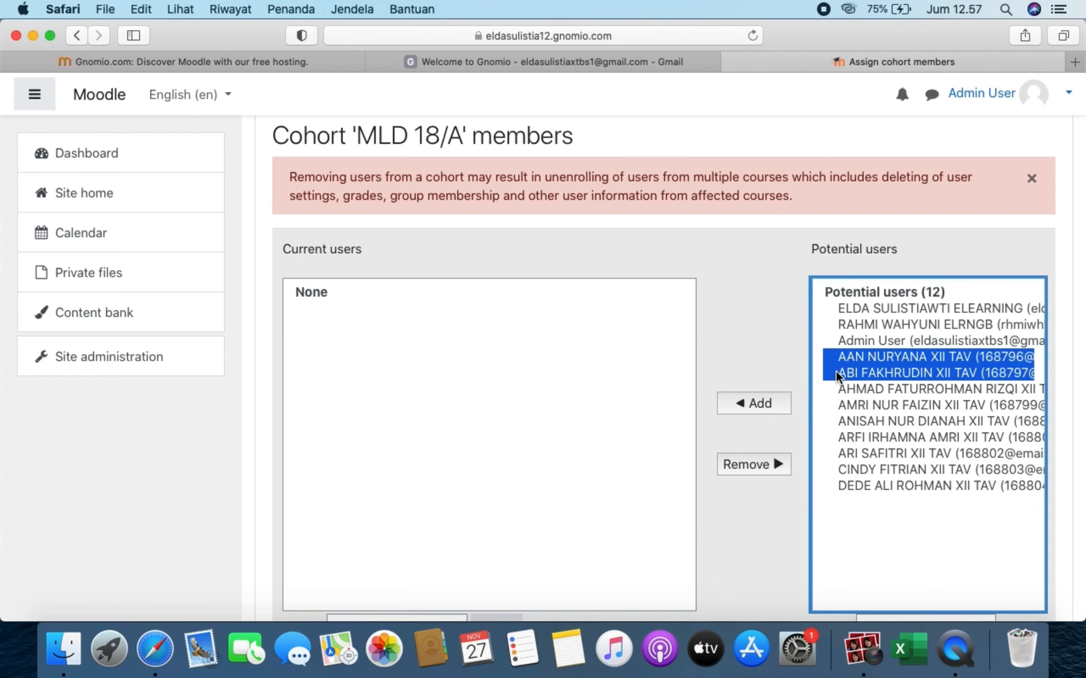
shift+click(838, 384)
shift+click(838, 403)
shift+click(839, 420)
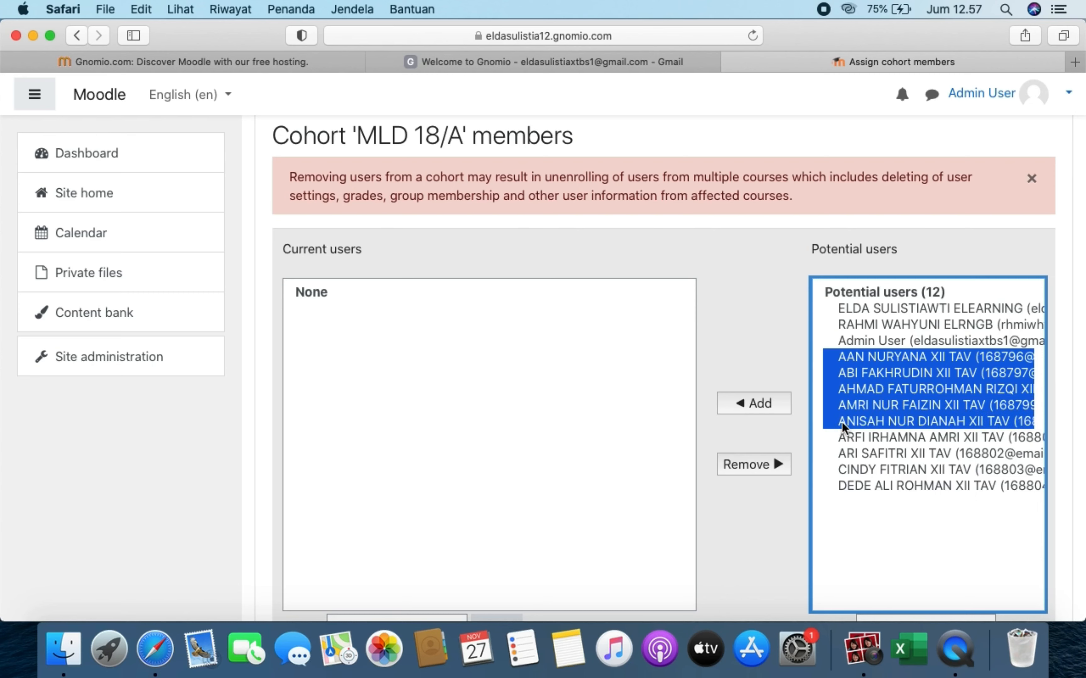
shift+click(841, 437)
shift+click(841, 455)
shift+click(841, 467)
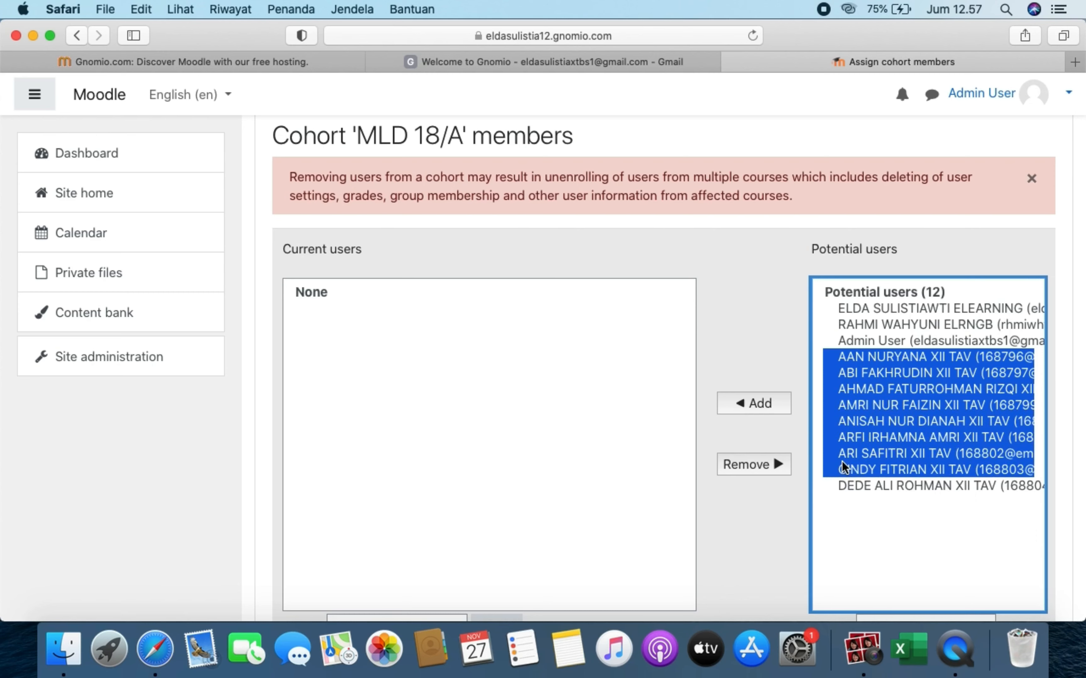
shift+click(842, 486)
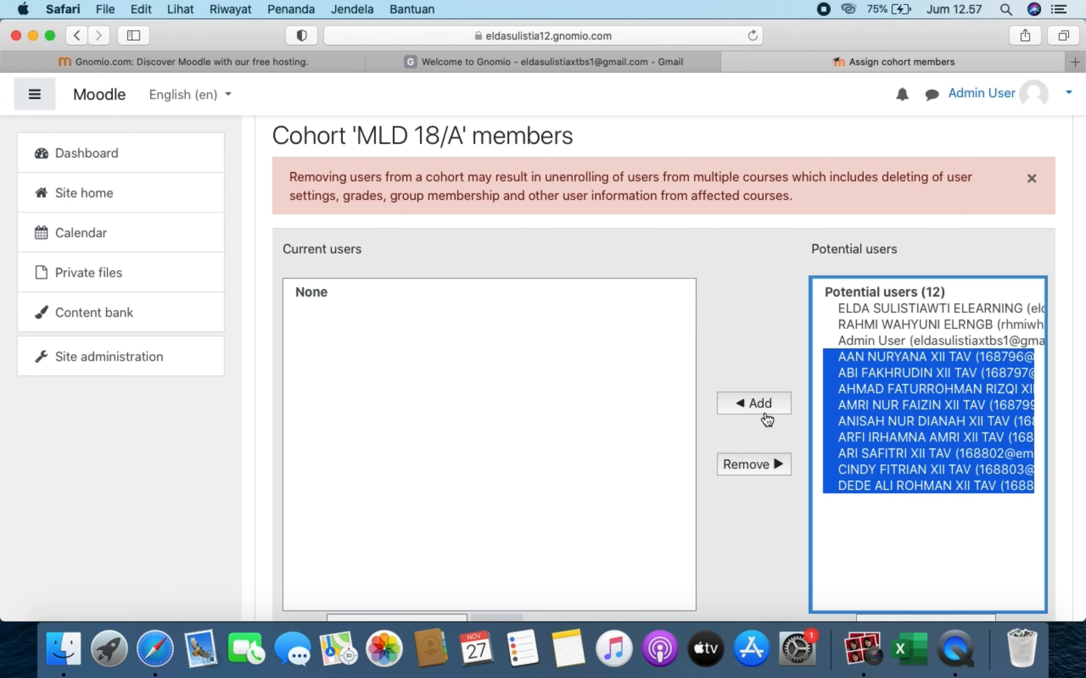
scroll(766, 419, down, 5)
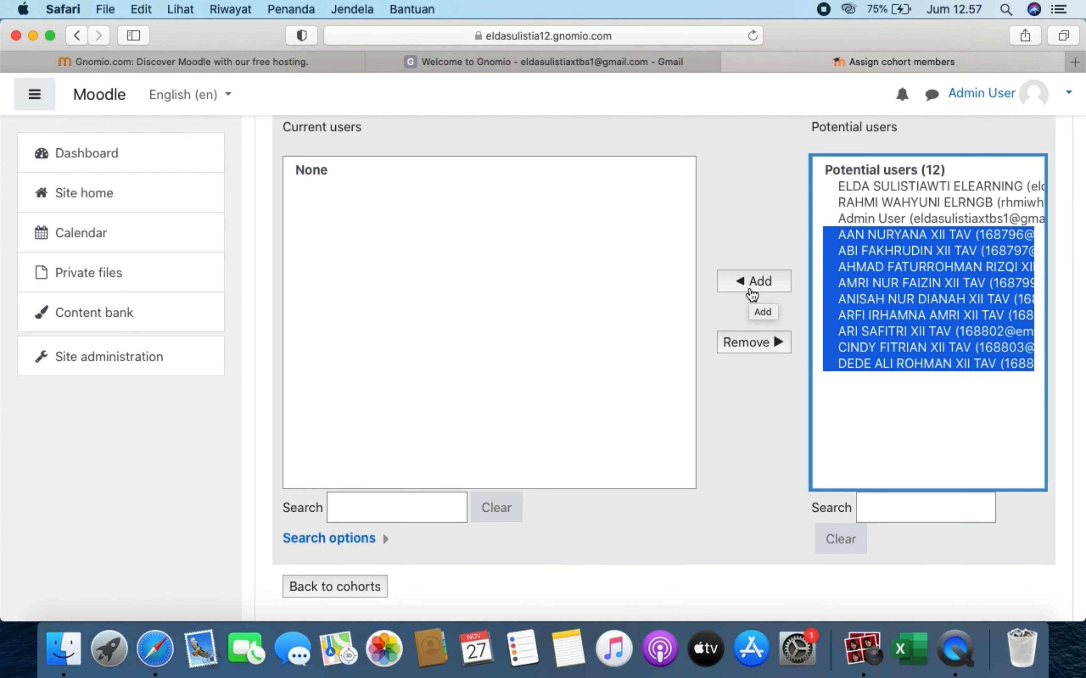
click(779, 287)
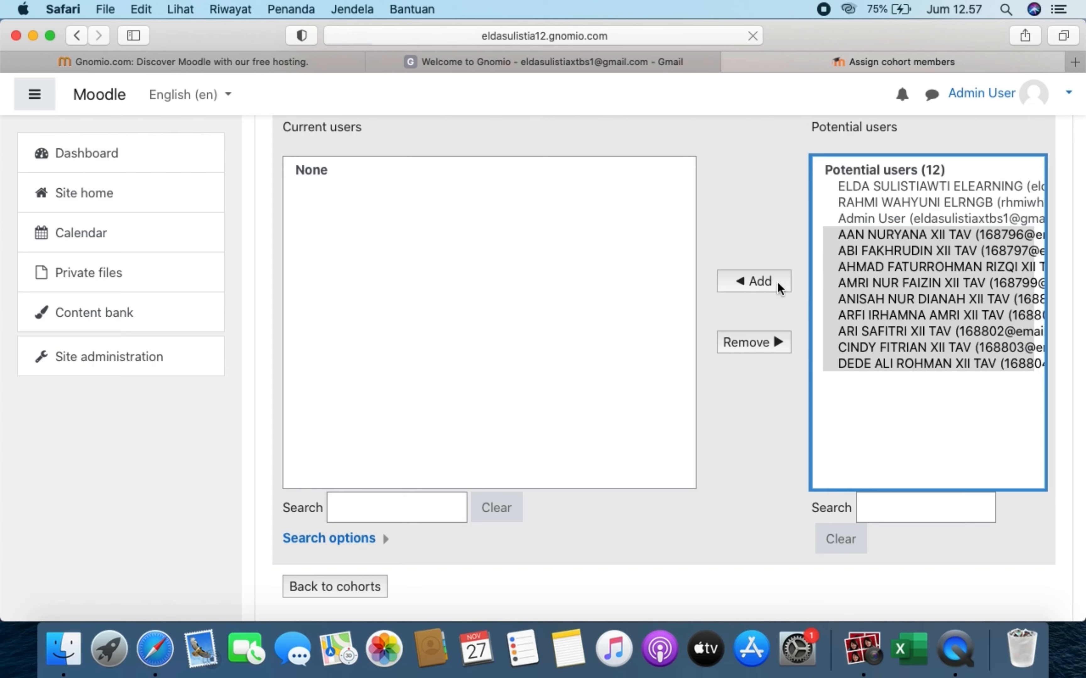
scroll(587, 480, down, 5)
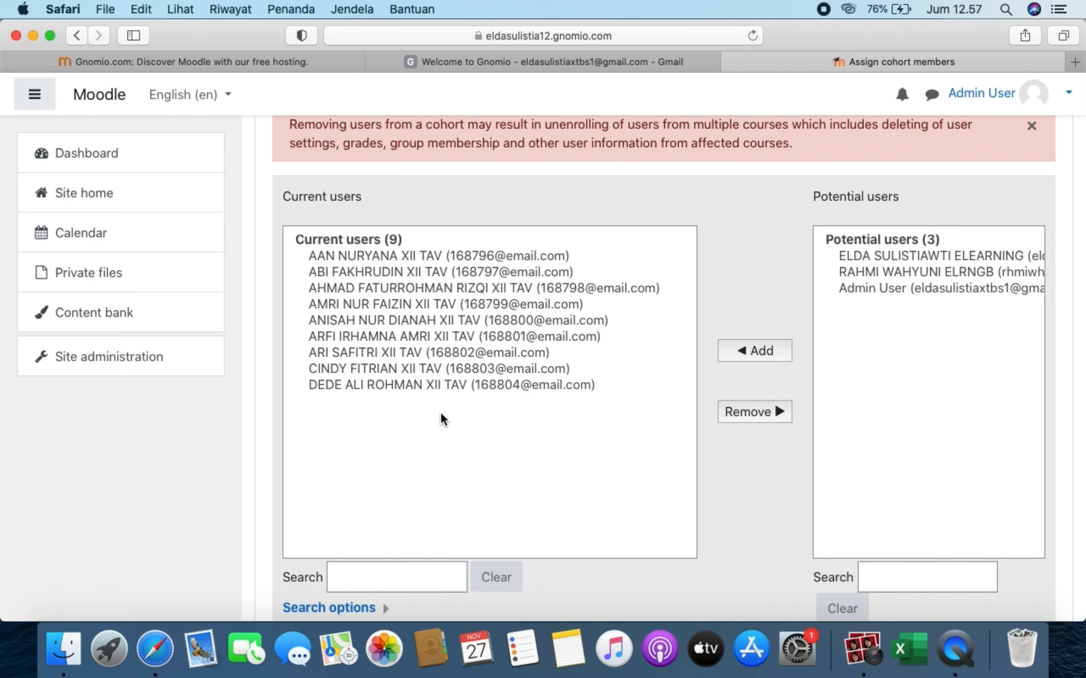
scroll(441, 413, down, 5)
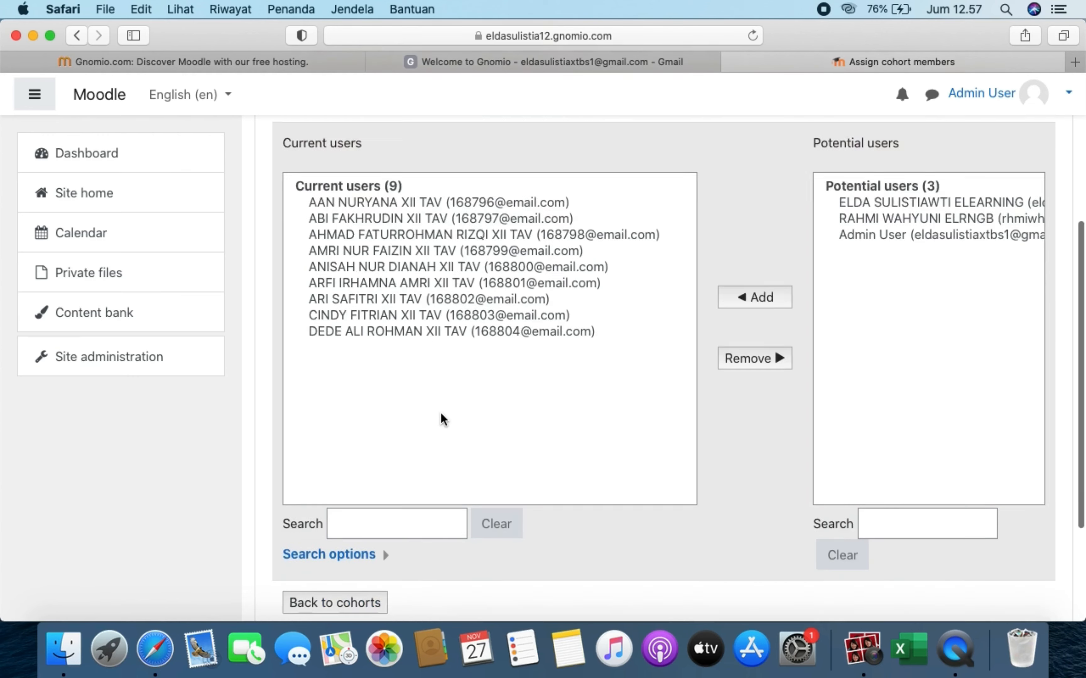
scroll(441, 413, up, 6)
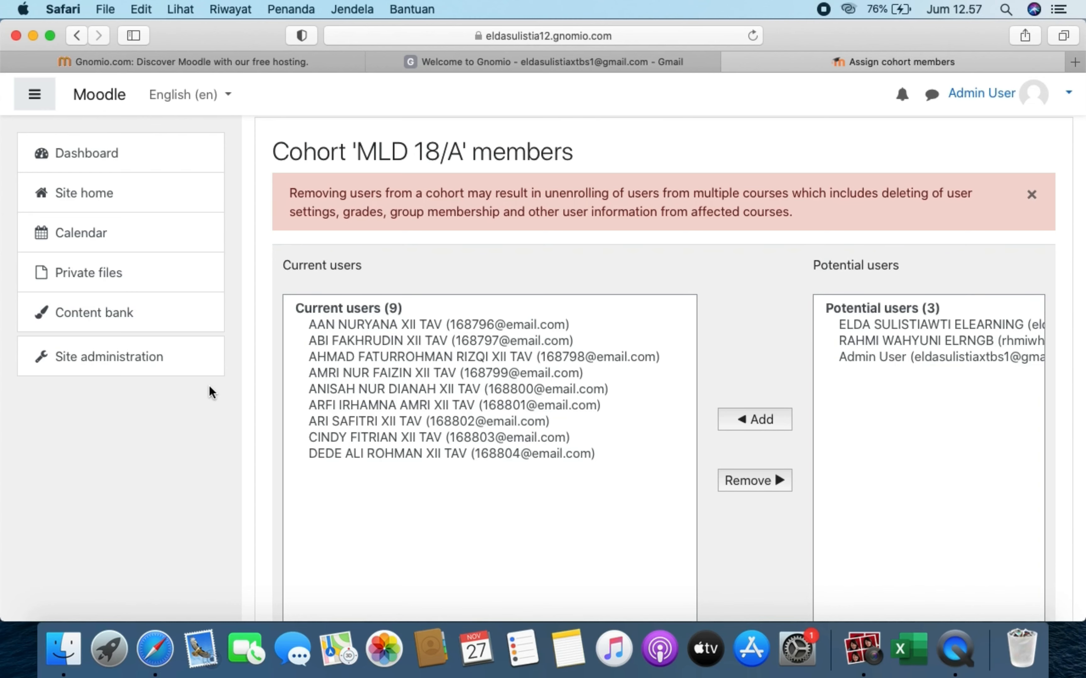
- Go to Site administration > Courses > Manage courses and categories
click(154, 357)
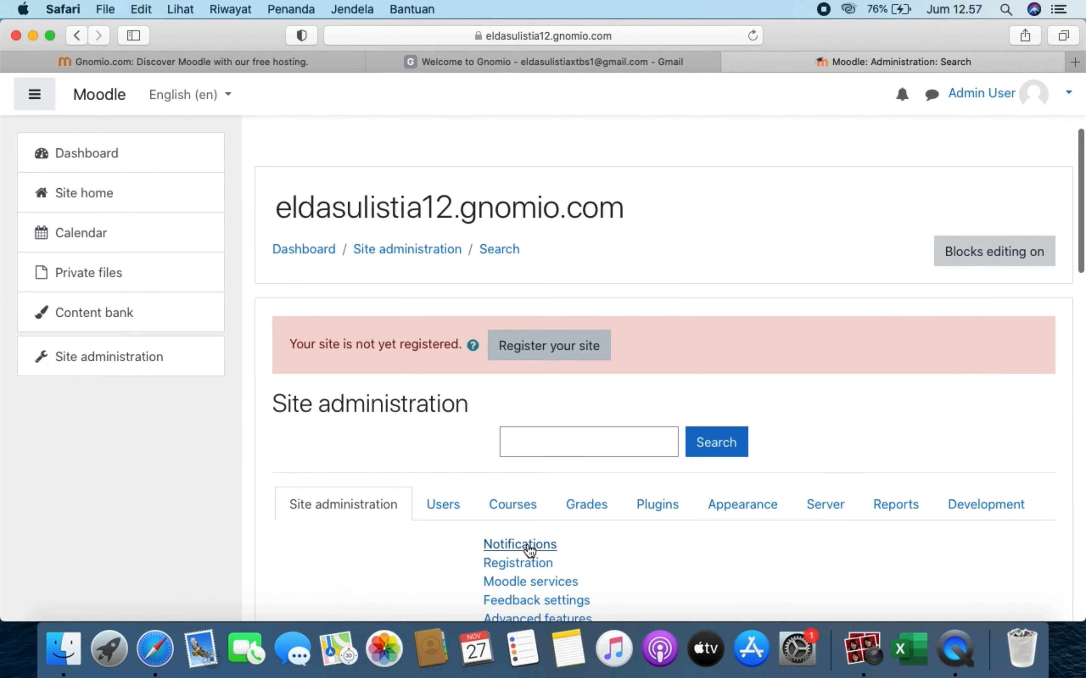
scroll(521, 512, down, 2)
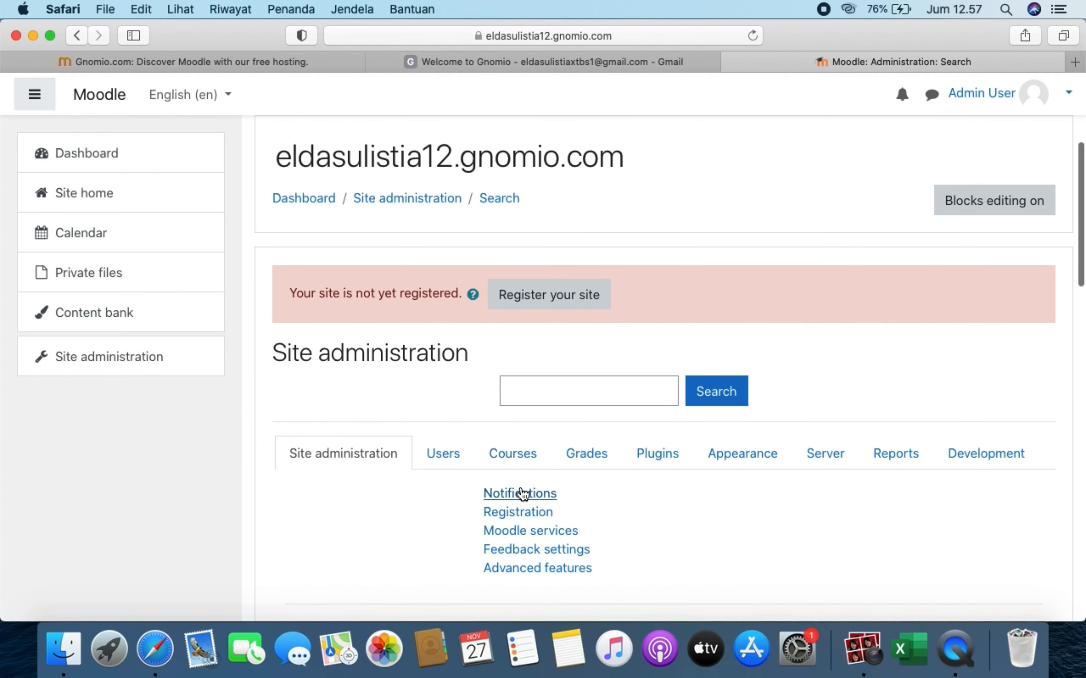
click(533, 455)
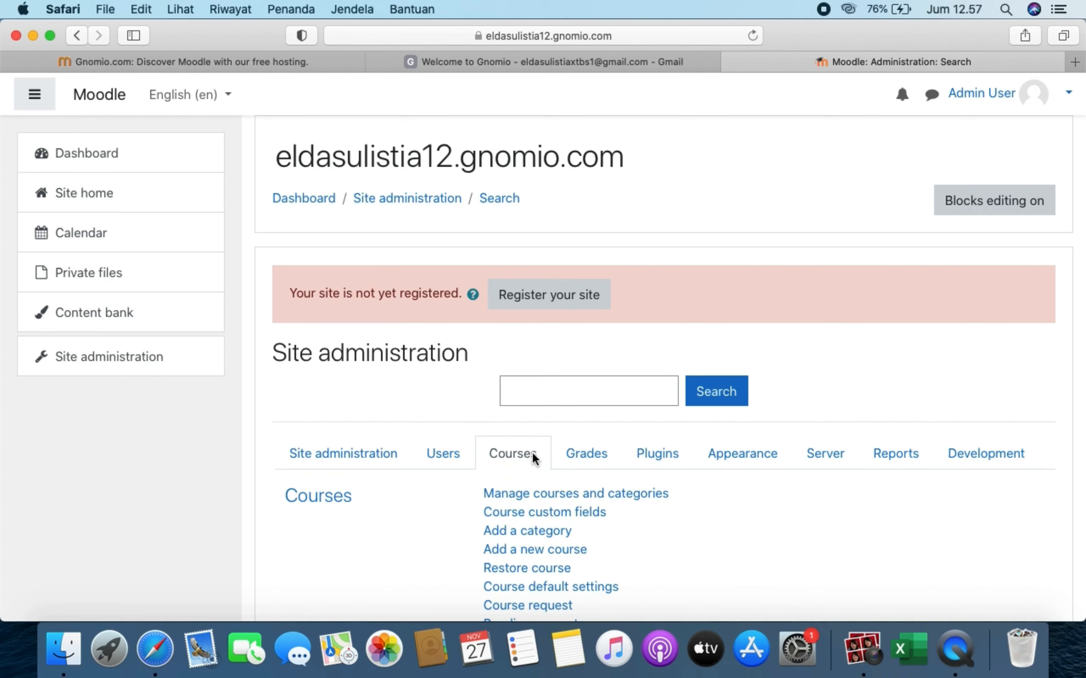
scroll(532, 452, down, 5)
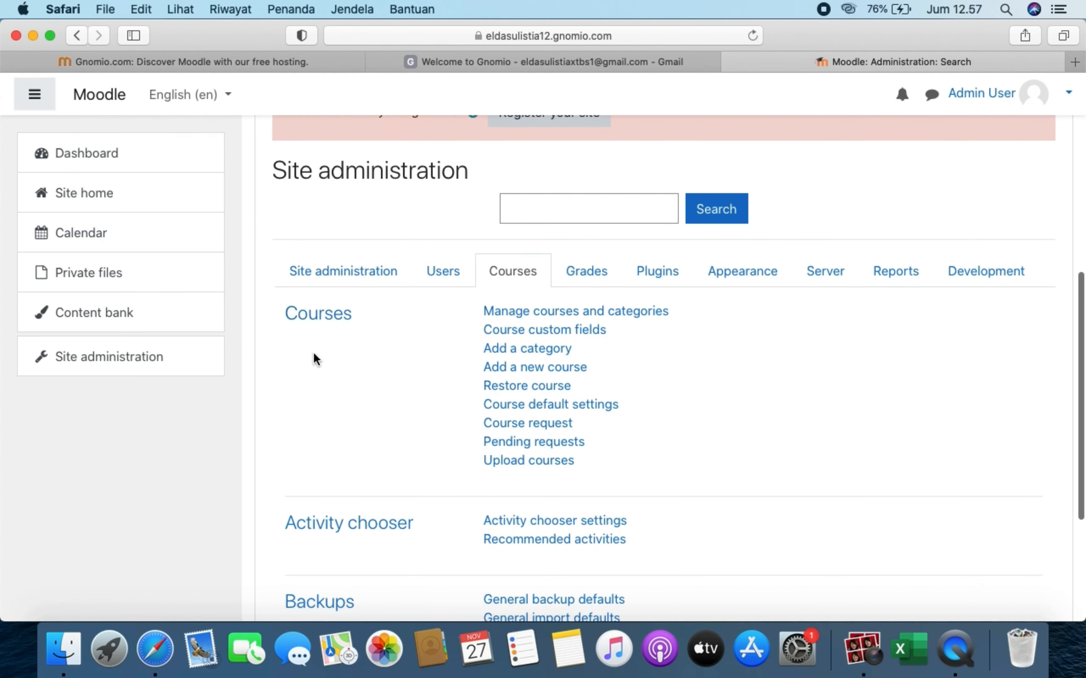
click(531, 311)
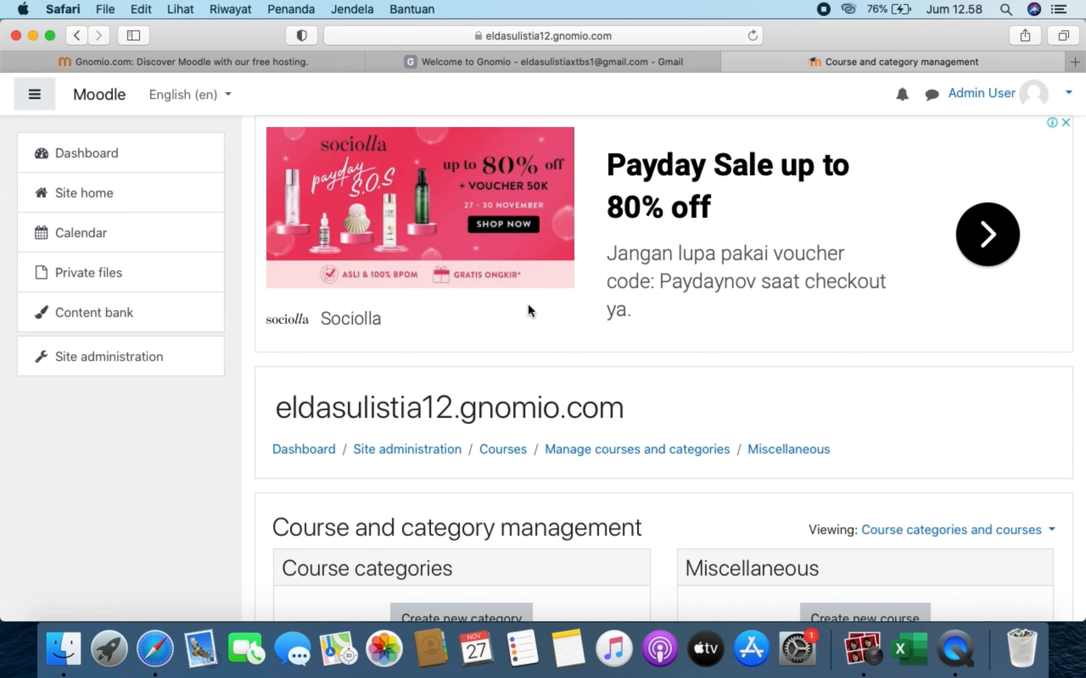
scroll(491, 403, down, 5)
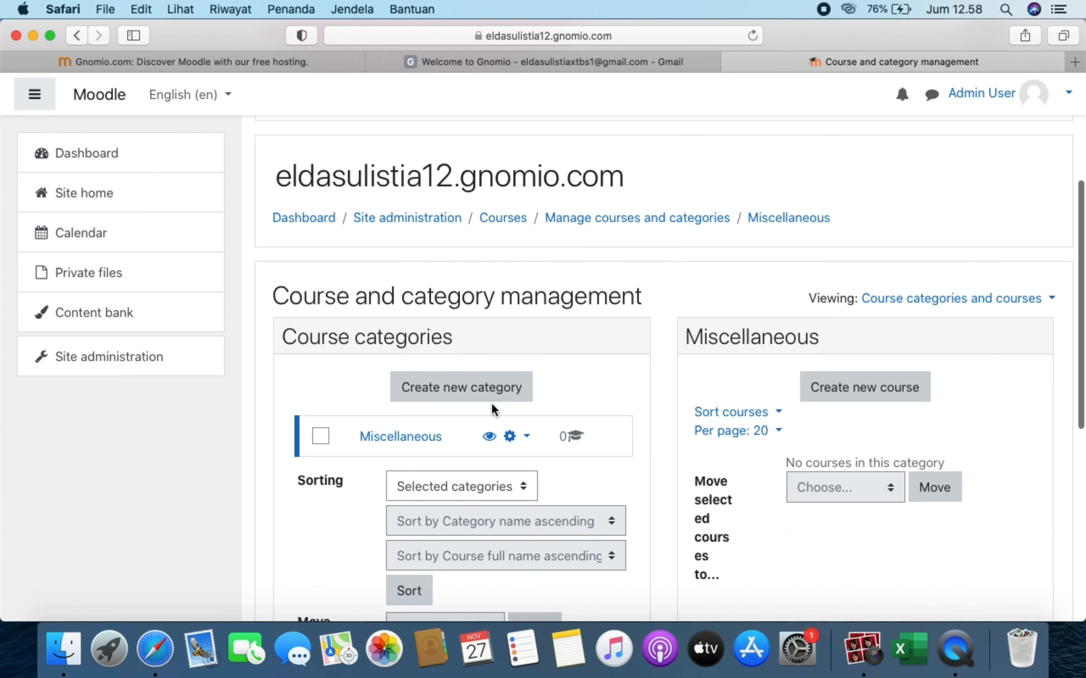
scroll(518, 394, down, 2)
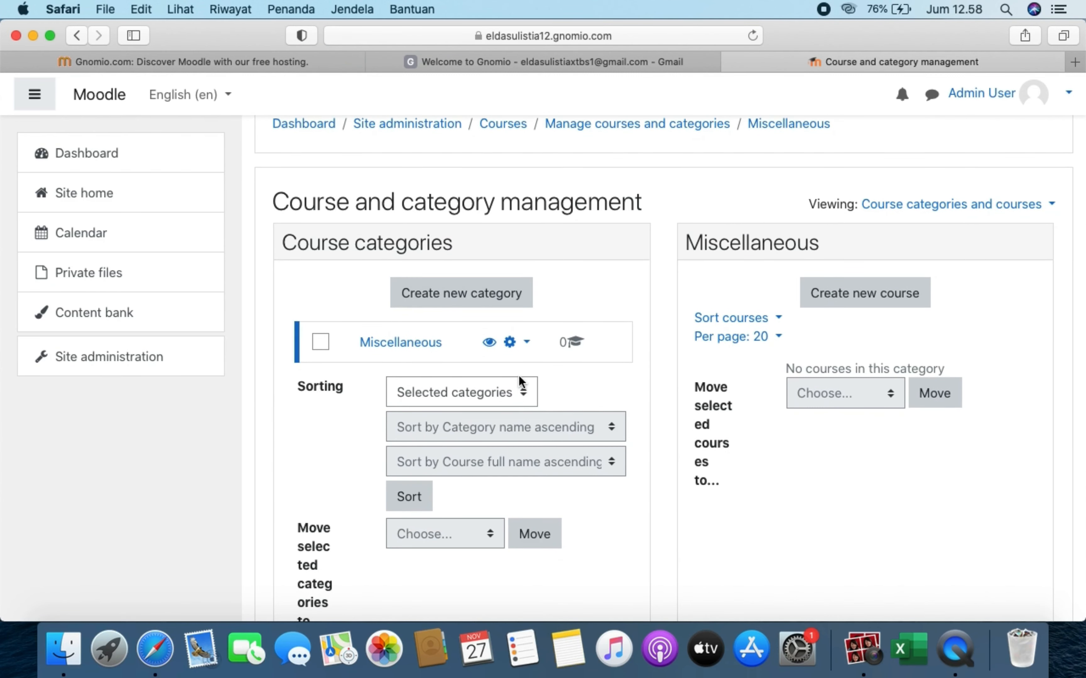
- Start a new course category with Top as its parent category
click(498, 298)
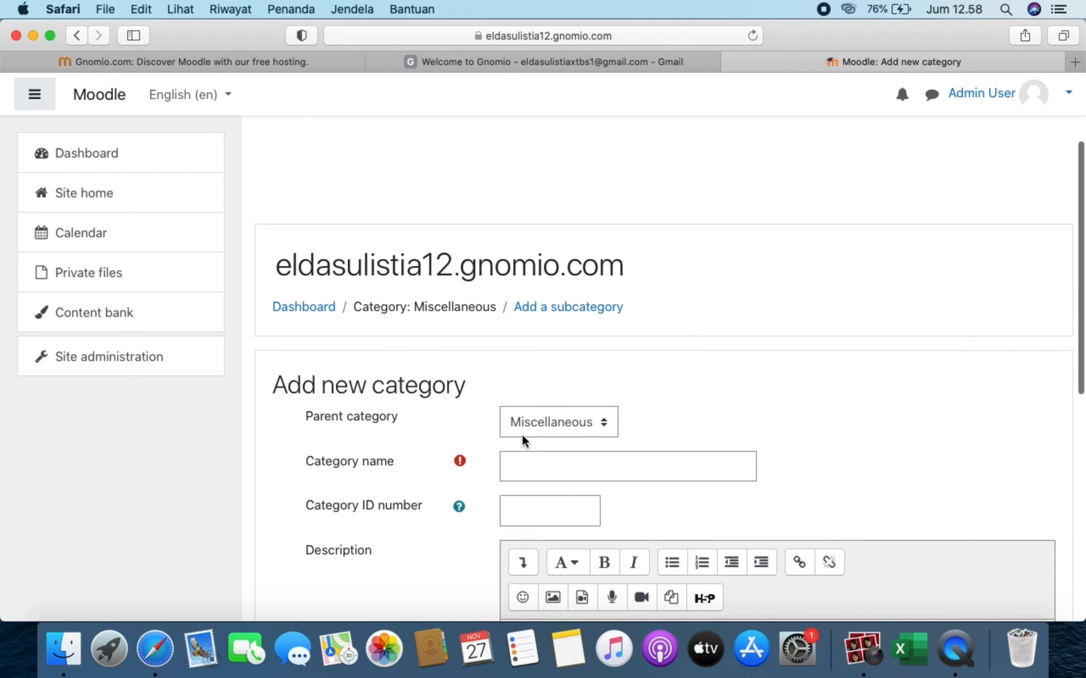
scroll(524, 439, down, 4)
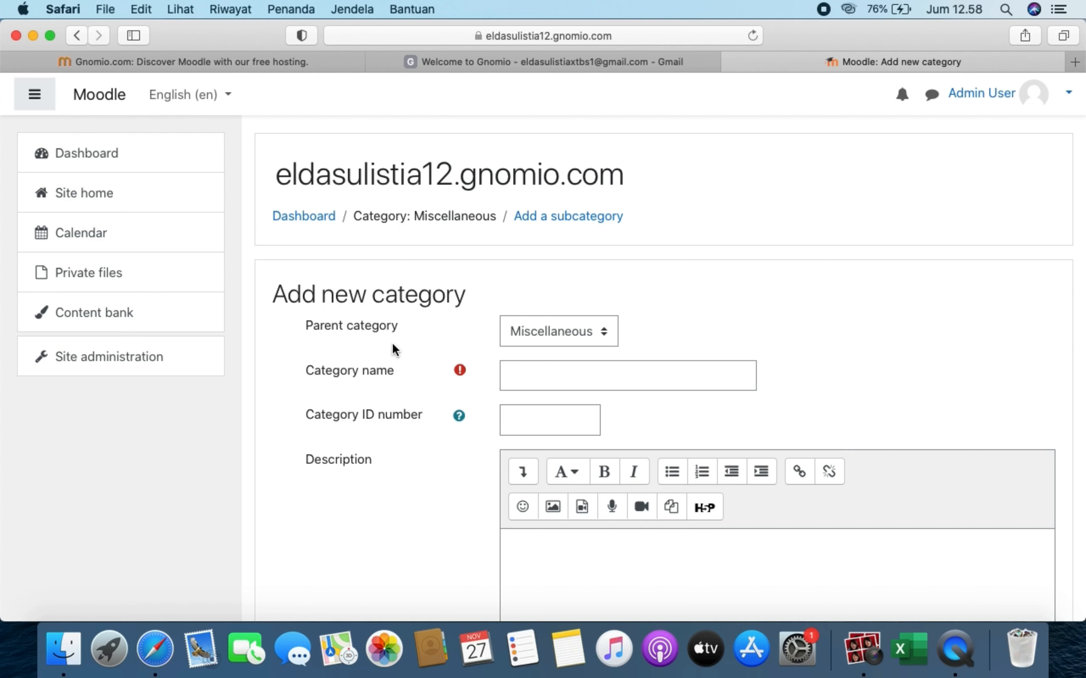
click(595, 336)
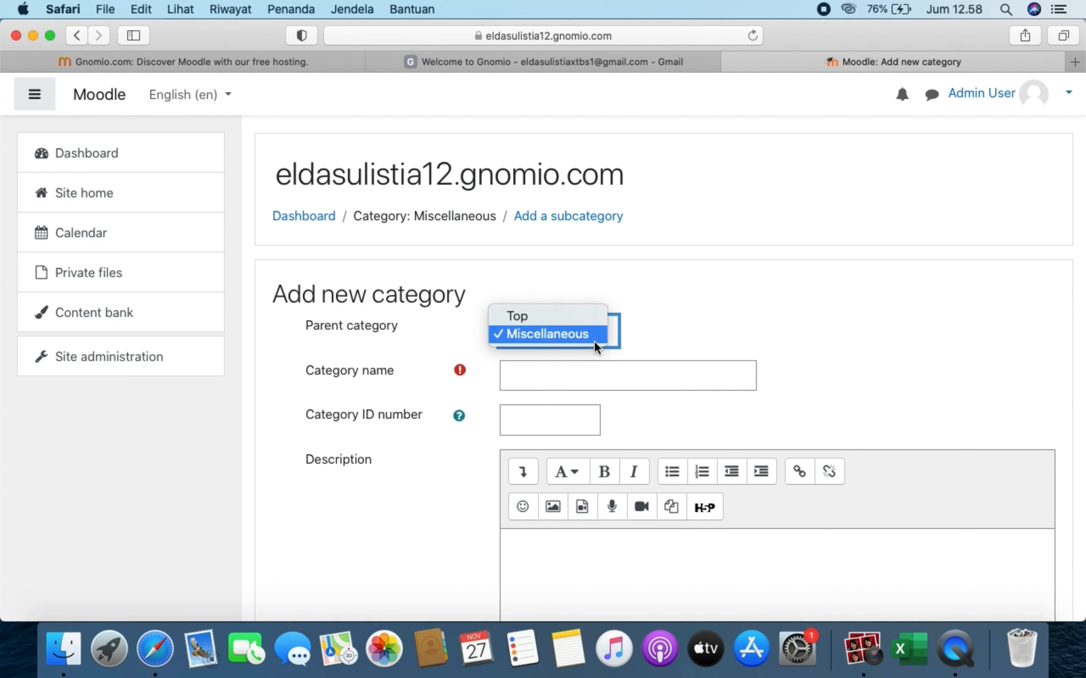
click(583, 312)
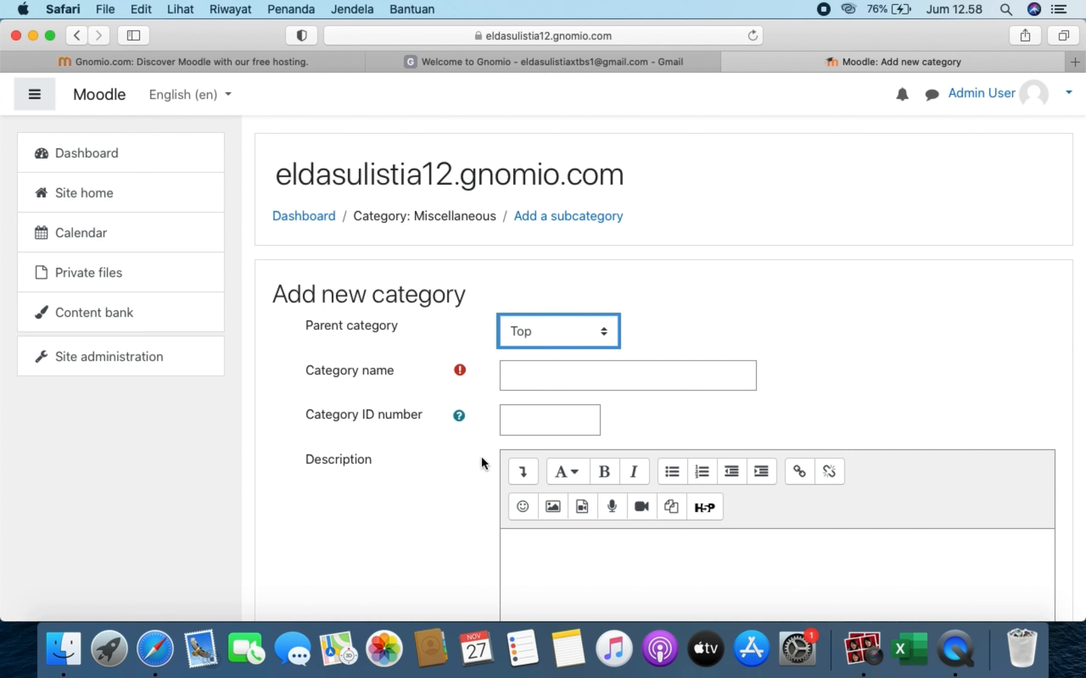
- Name the category '18 MLD/A' and create it
click(596, 381)
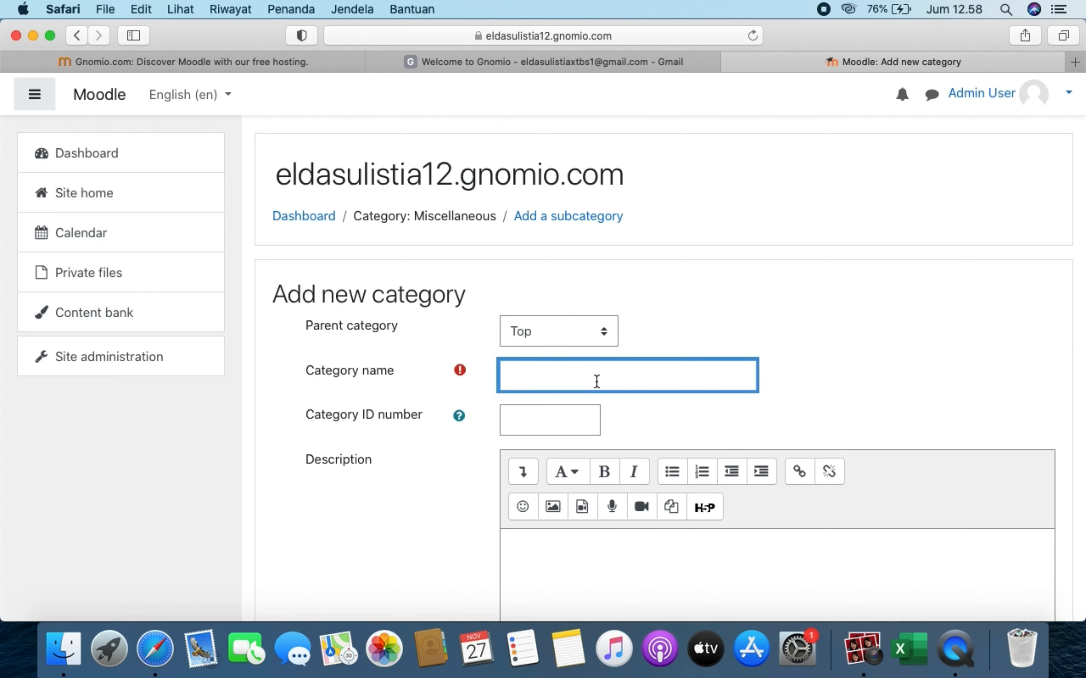
text(18 MLD/A)
scroll(390, 485, down, 5)
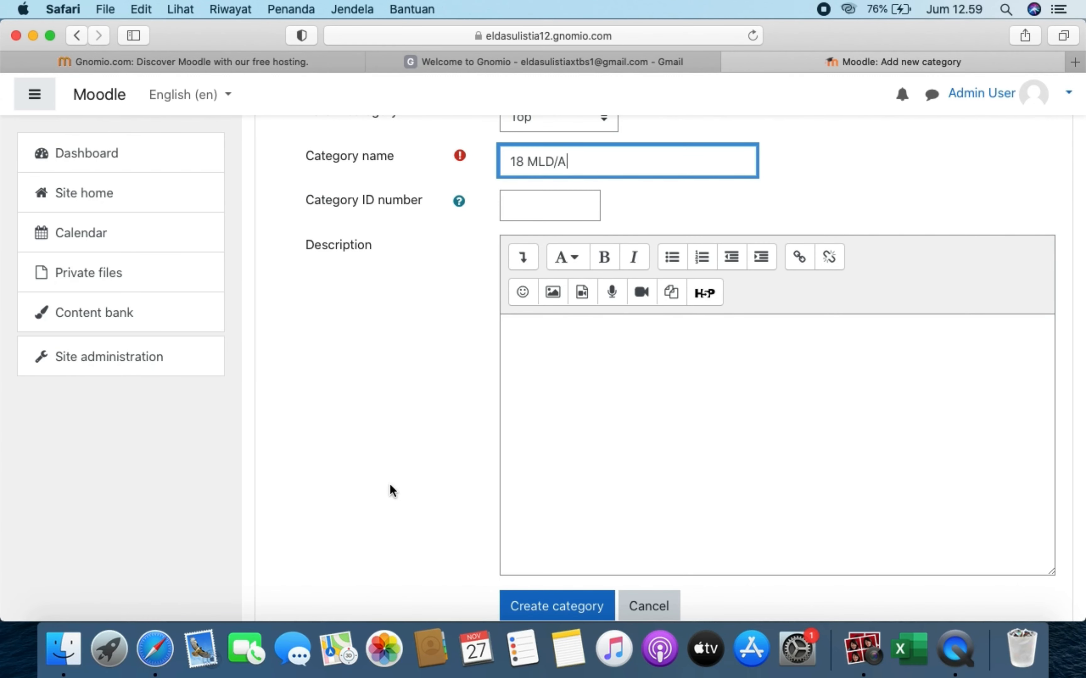
scroll(390, 483, down, 3)
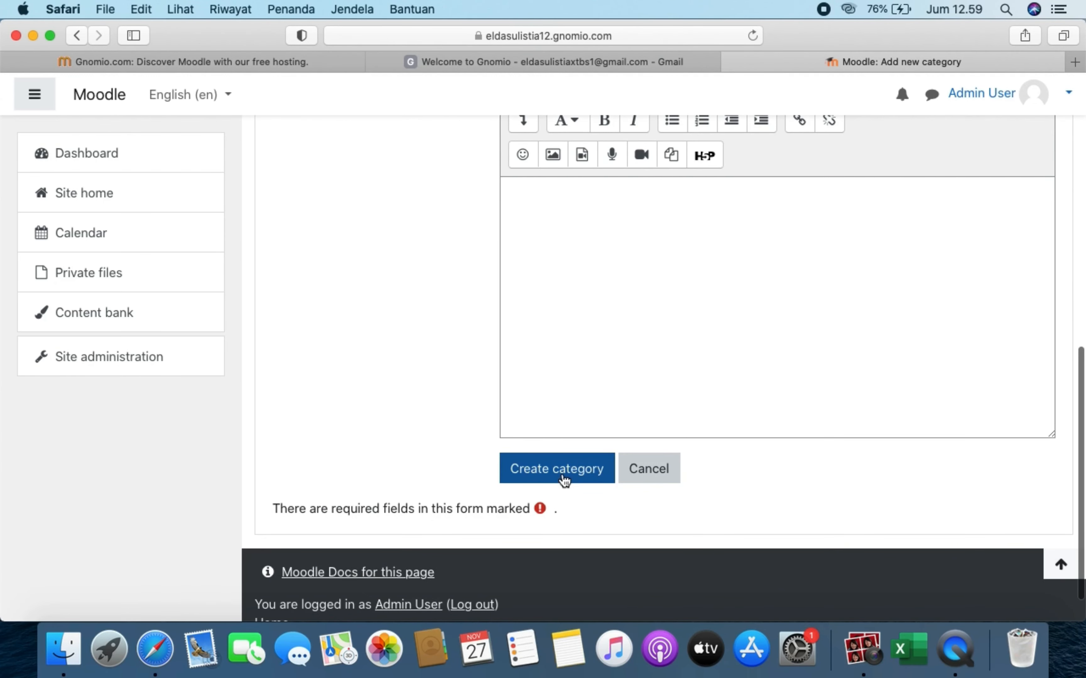
click(564, 480)
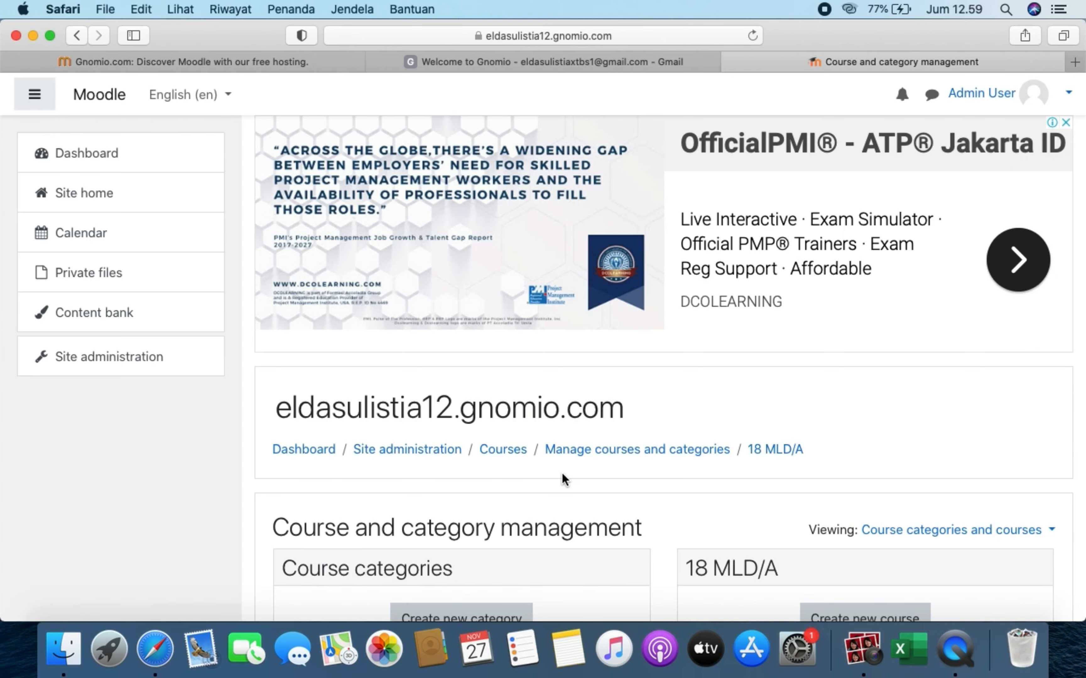
- Delete the Miscellaneous category and confirm the deletion
scroll(561, 544, down, 5)
scroll(561, 543, down, 2)
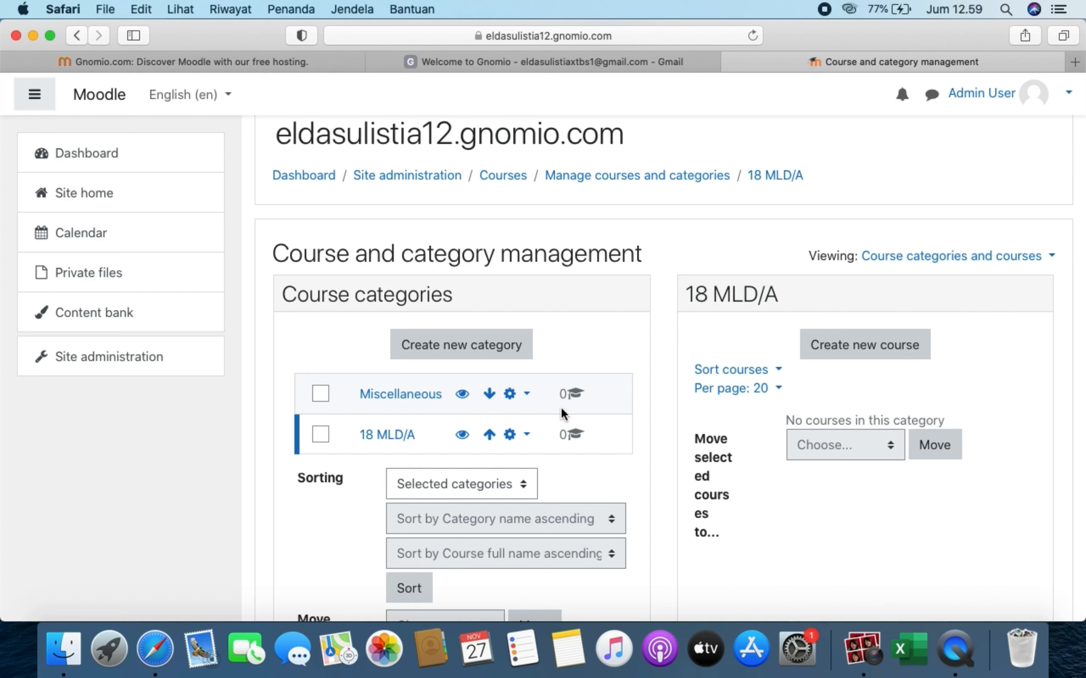
click(521, 397)
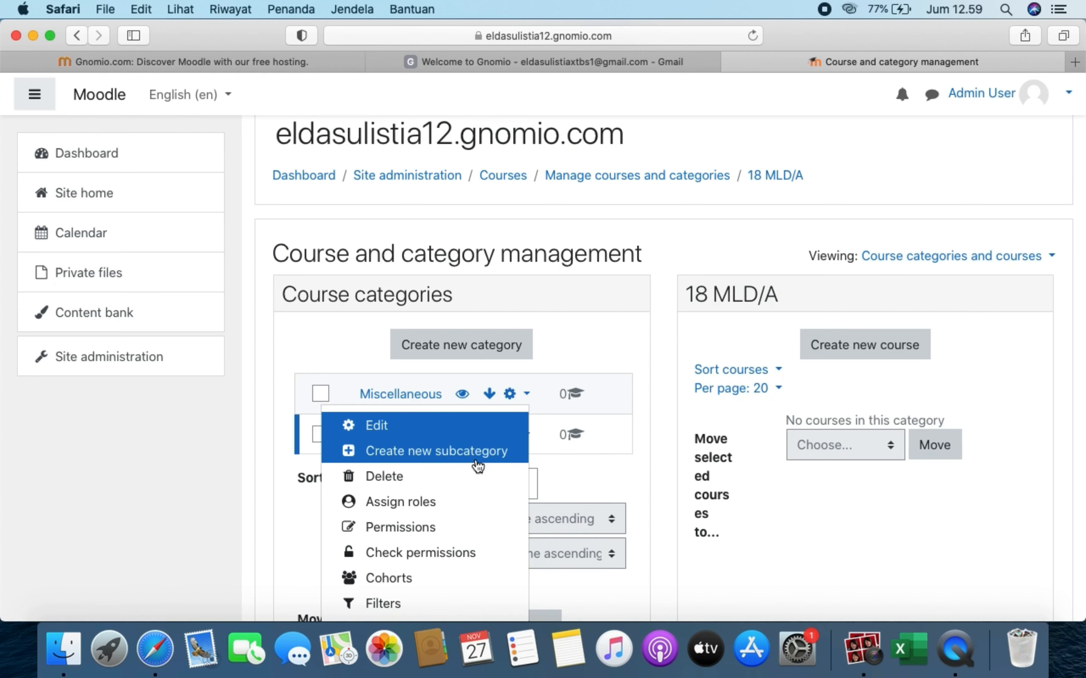
scroll(475, 491, down, 2)
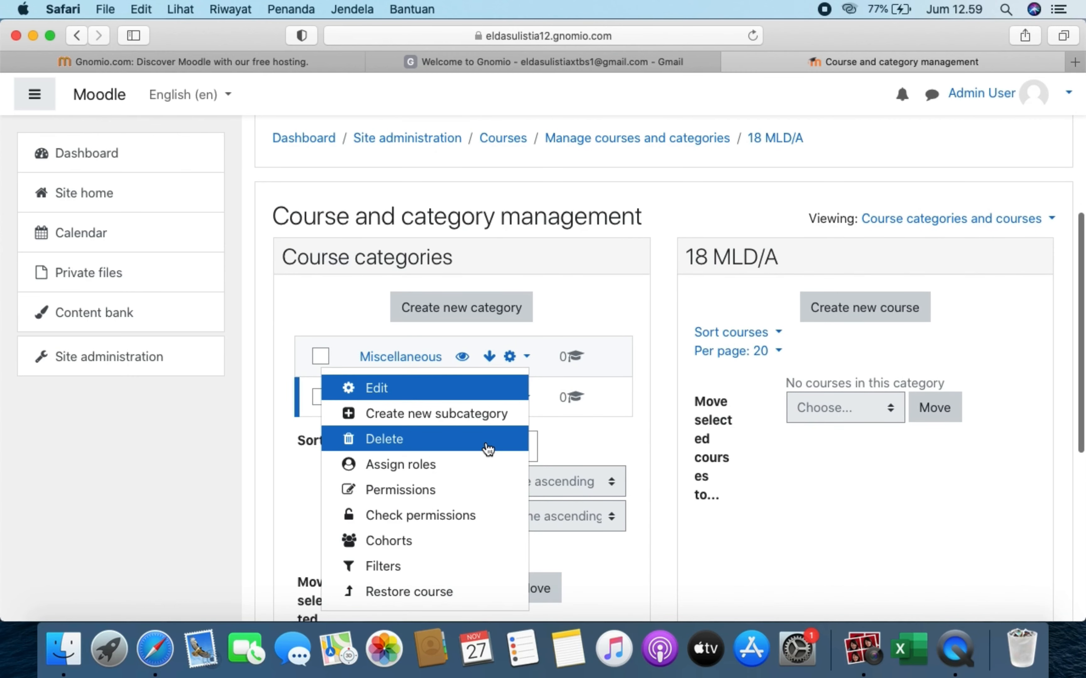
click(487, 446)
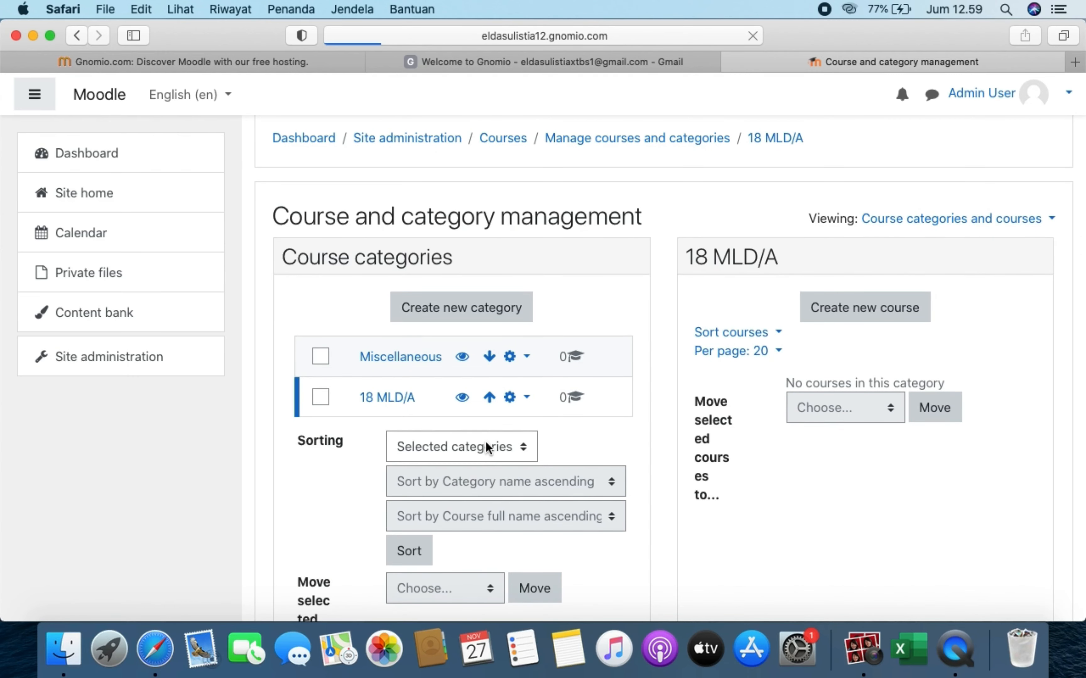
click(527, 442)
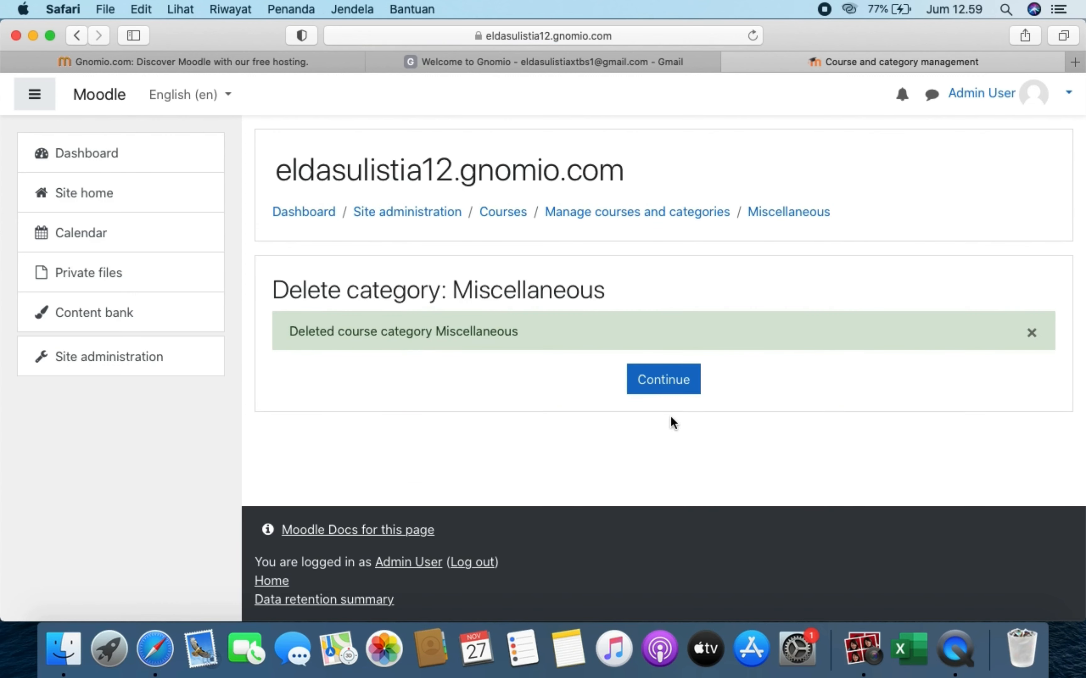
click(672, 377)
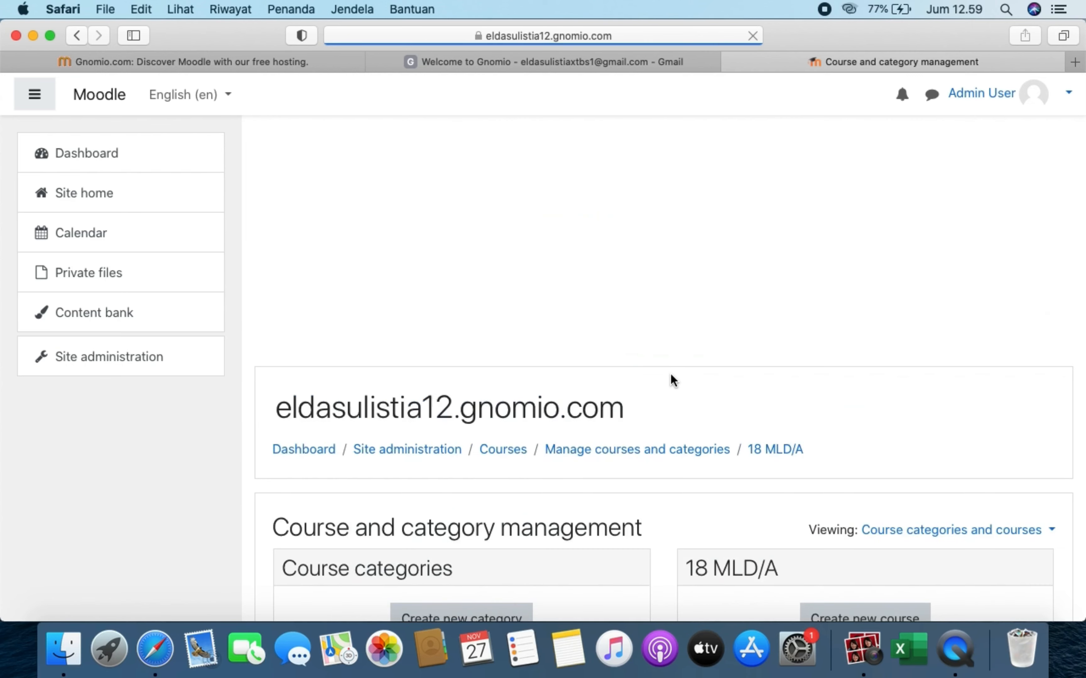
- Open the 18 MLD/A category in course management
scroll(523, 515, down, 5)
scroll(525, 513, down, 1)
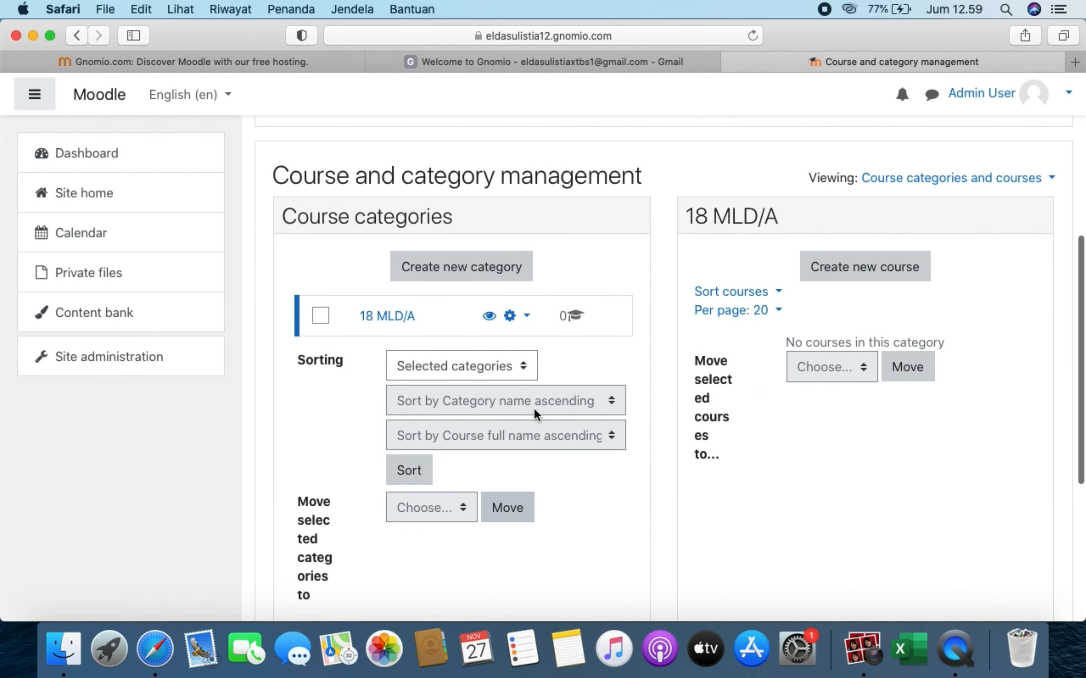
click(405, 316)
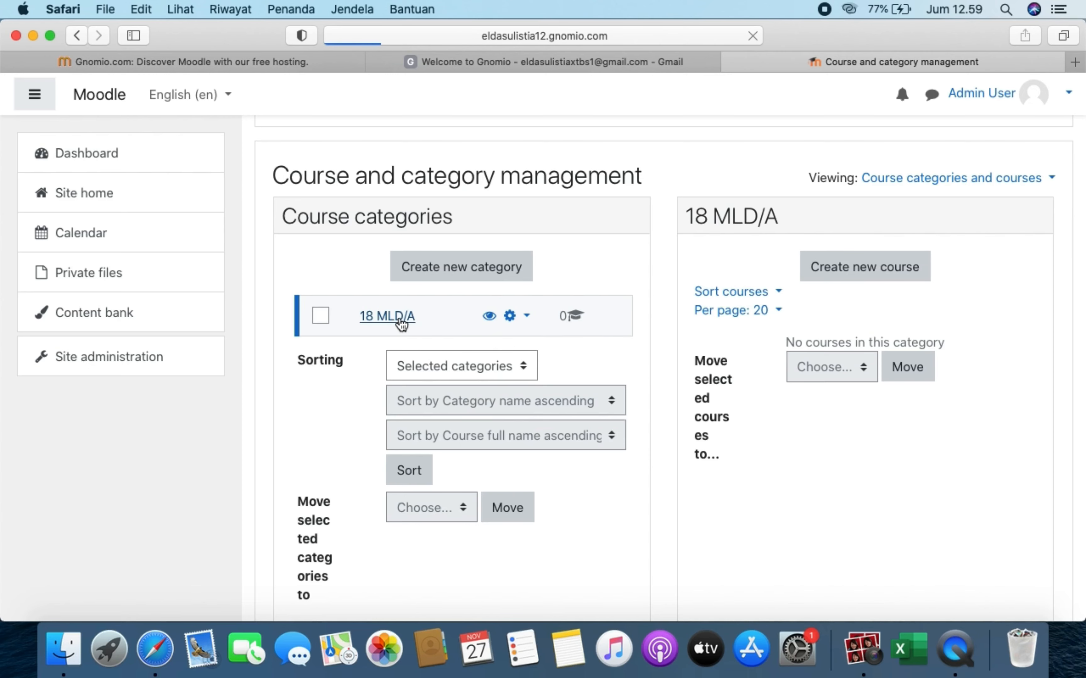
scroll(614, 453, down, 5)
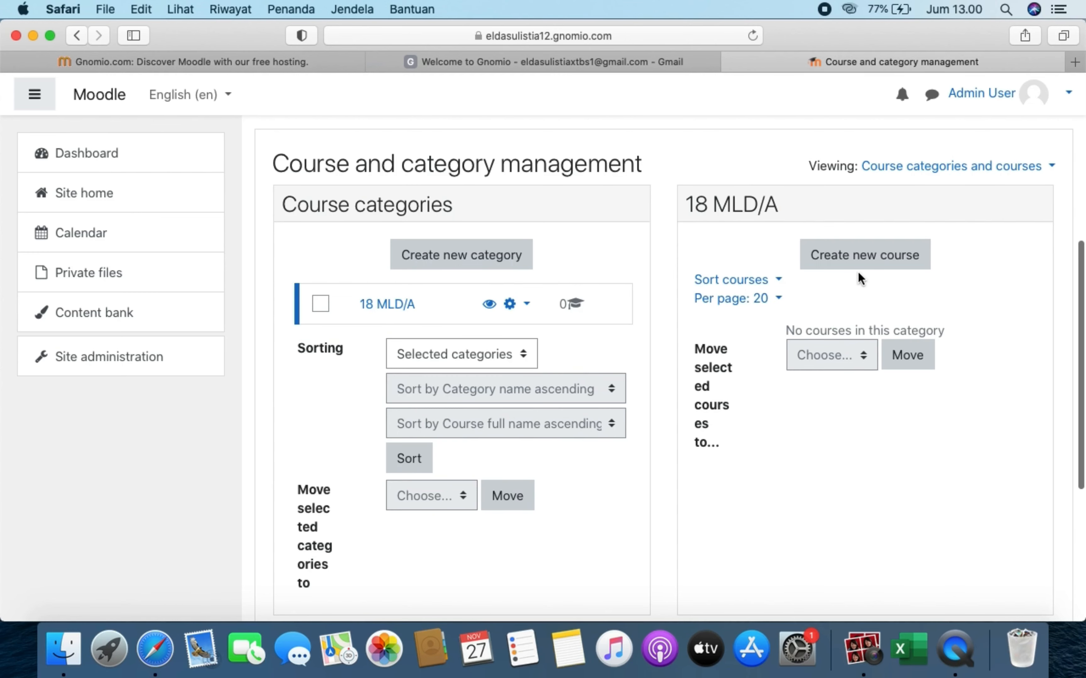
- Start a new course in 18 MLD/A with full name and short name 'elearning'
click(865, 255)
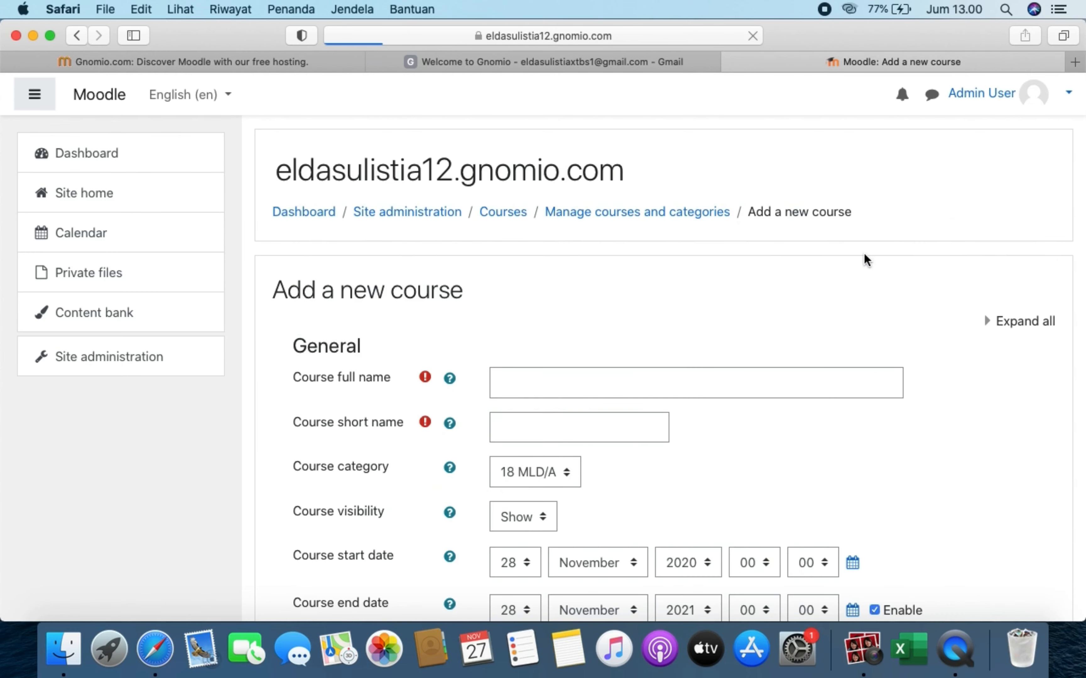
scroll(681, 296, down, 3)
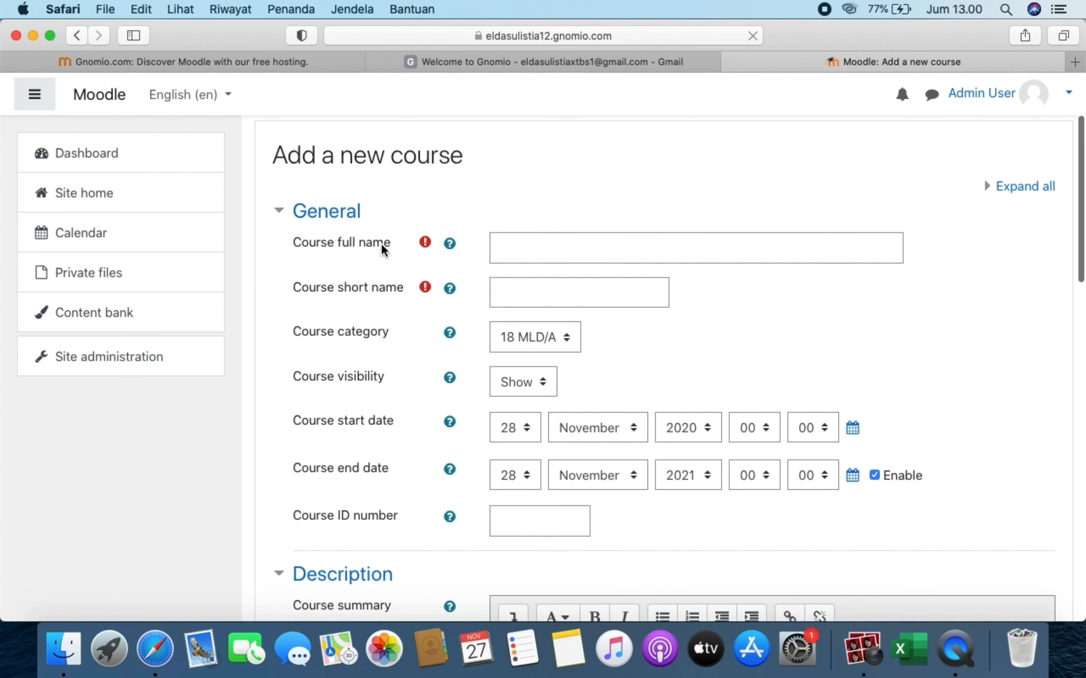
click(598, 250)
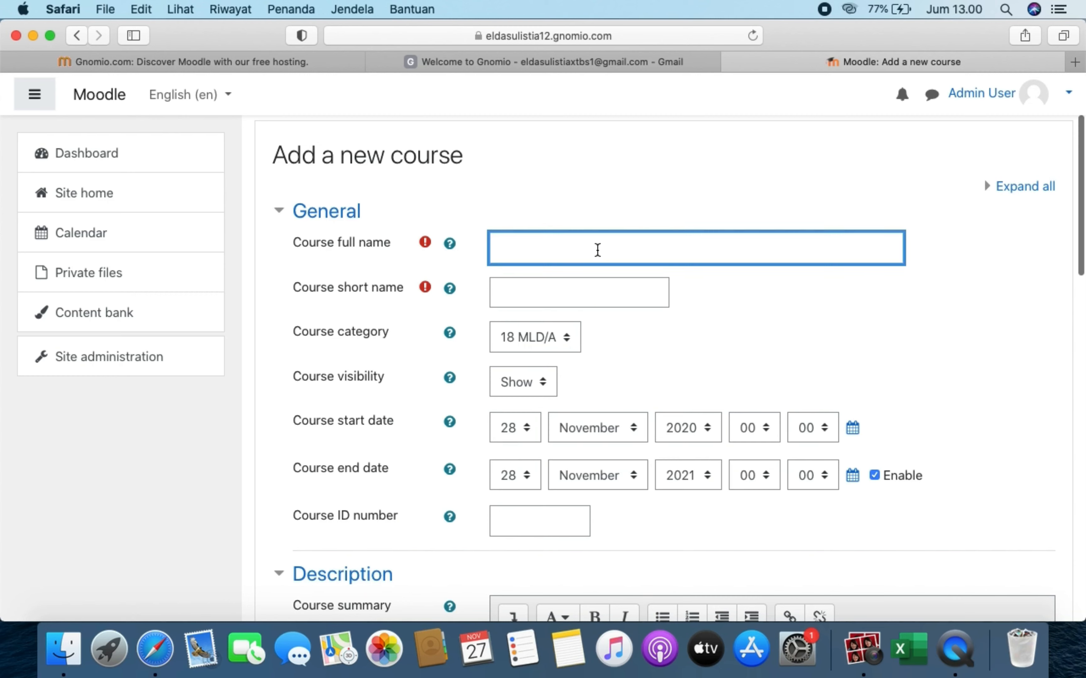
text(elearning)
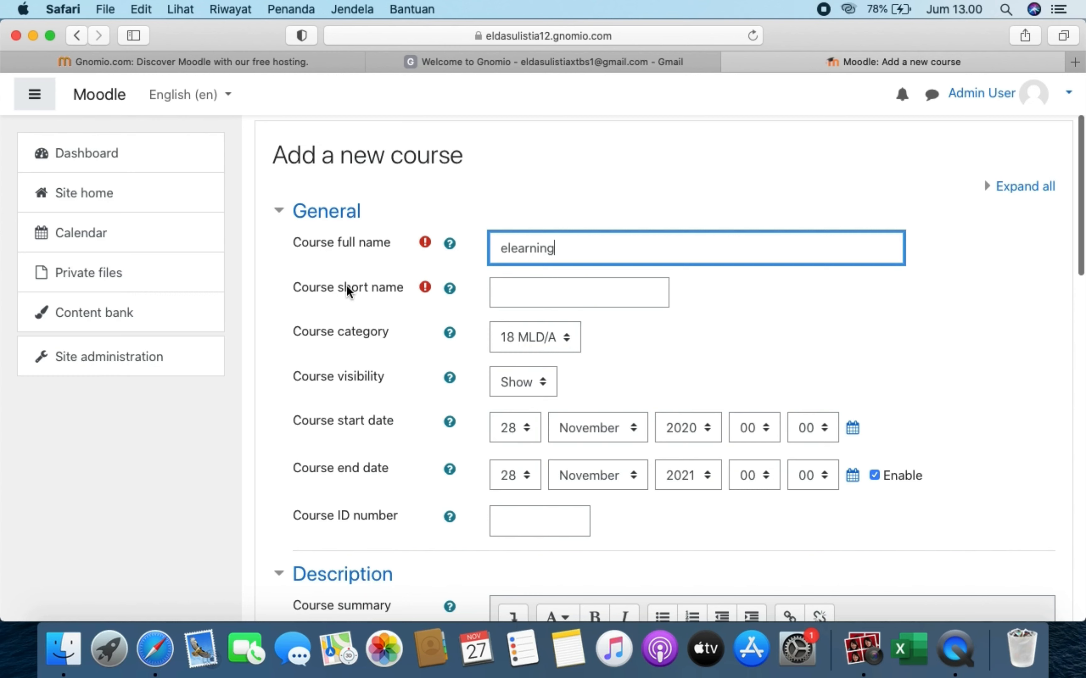
click(622, 282)
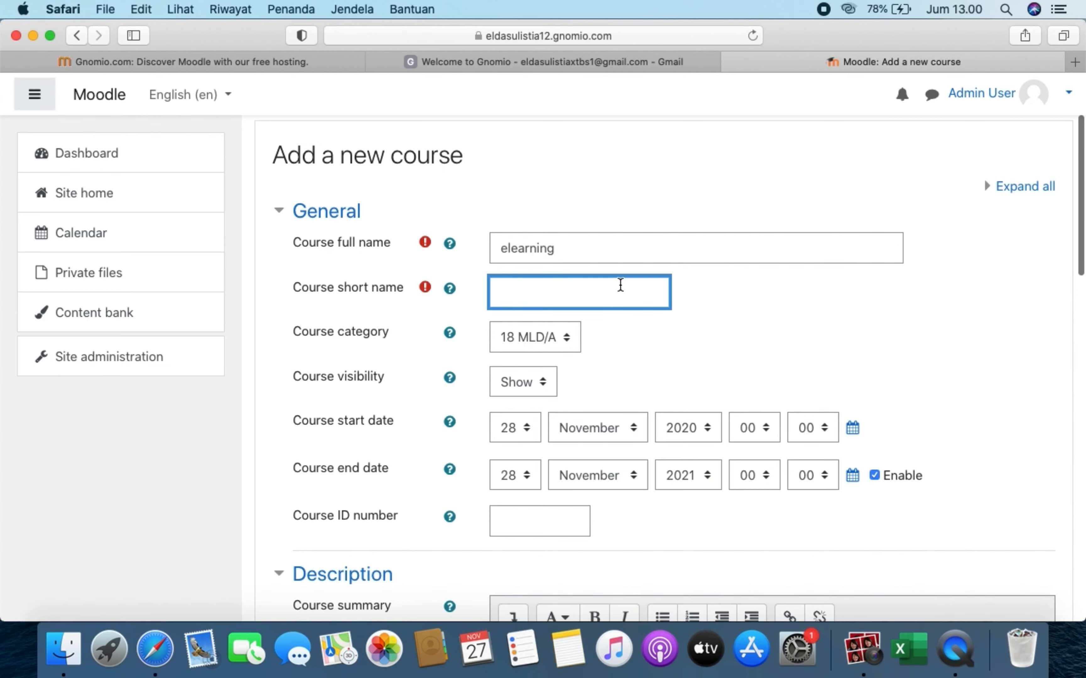
drag(562, 243, 482, 250)
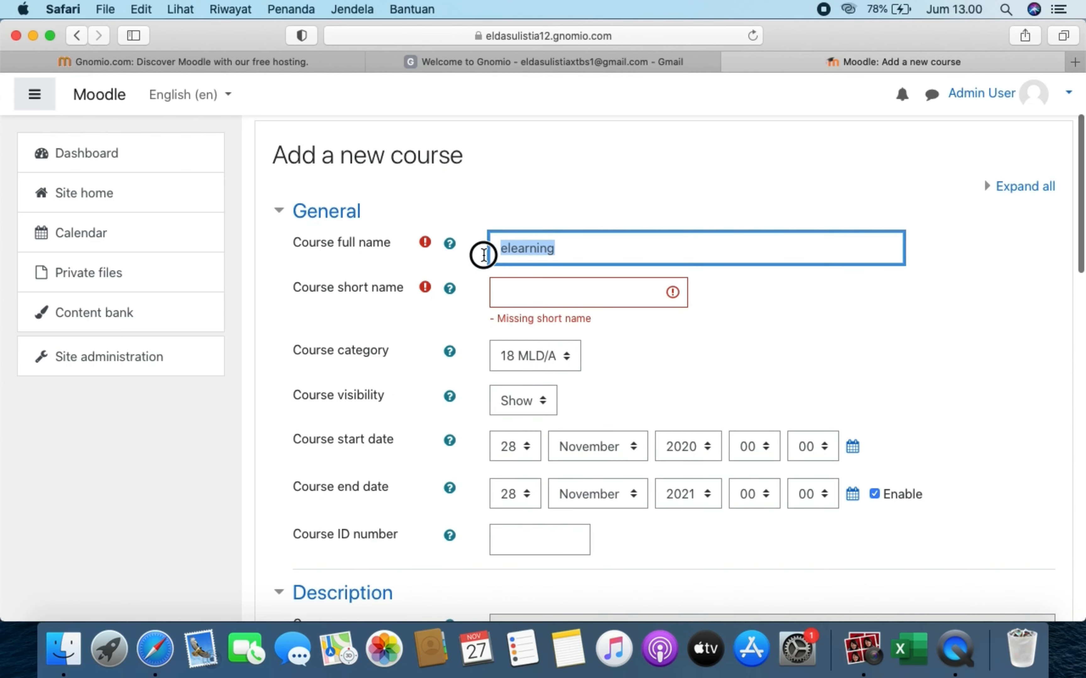
key(super+c)
click(538, 292)
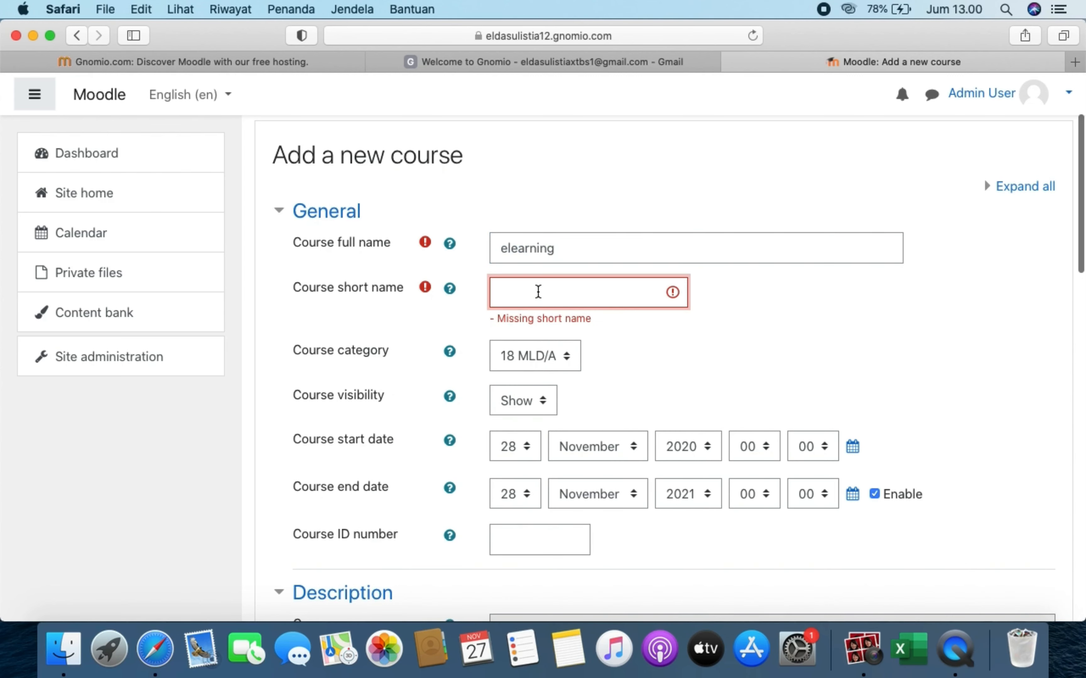
key(super+v)
- Save the elearning course and return to category management
scroll(505, 400, down, 5)
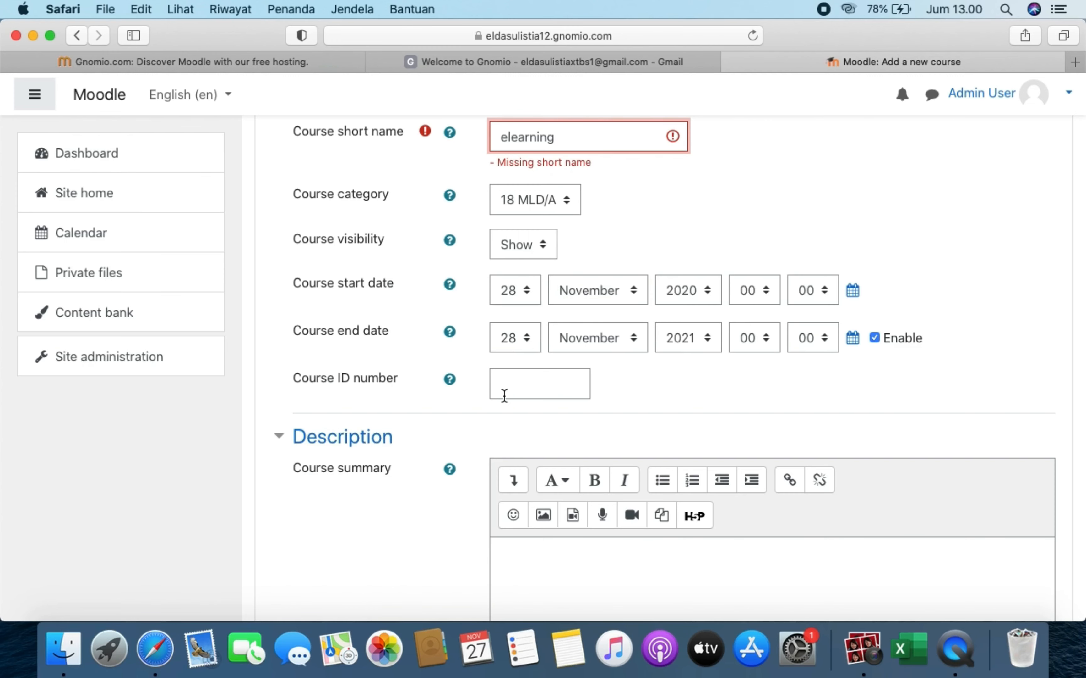
scroll(504, 395, down, 1)
scroll(504, 396, down, 2)
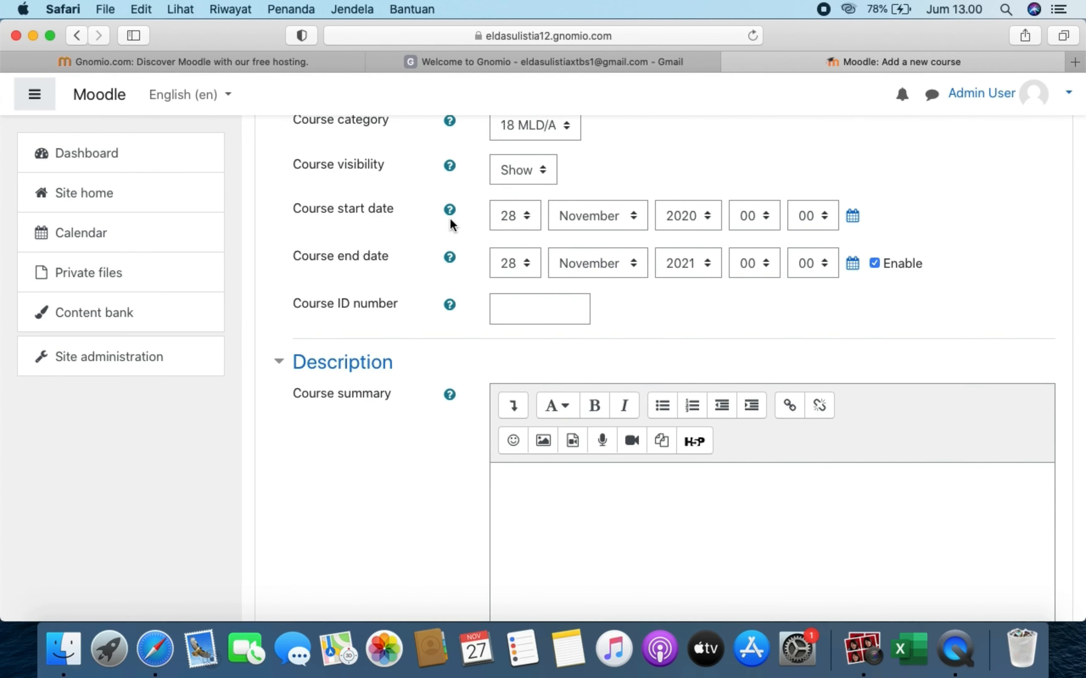
scroll(570, 332, up, 3)
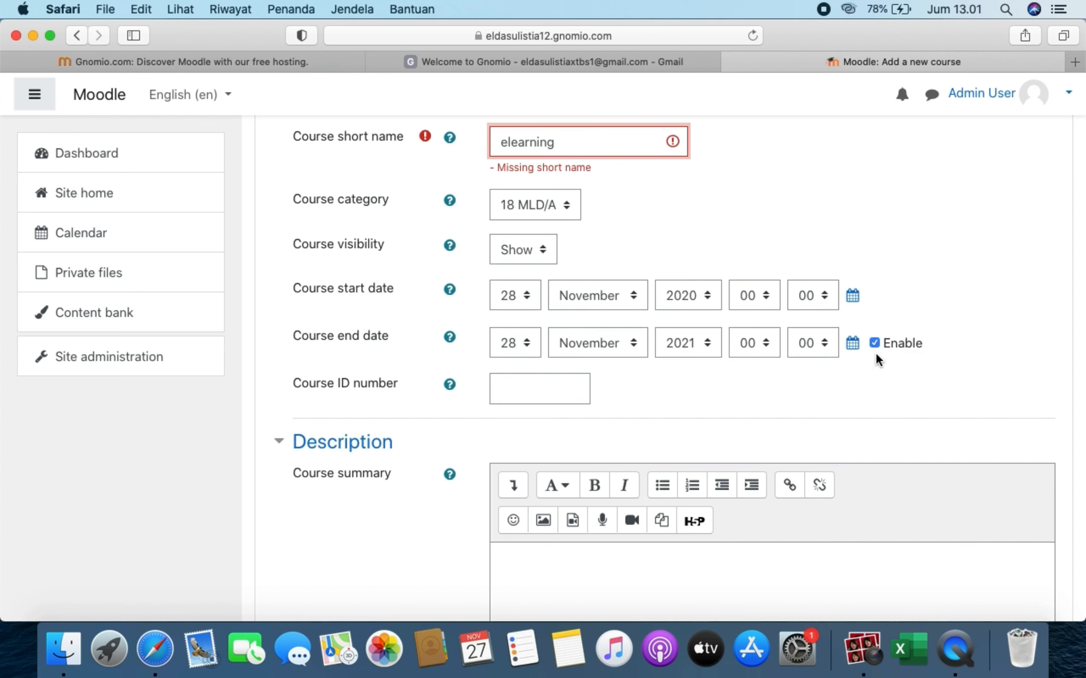
scroll(783, 443, down, 5)
scroll(782, 444, down, 6)
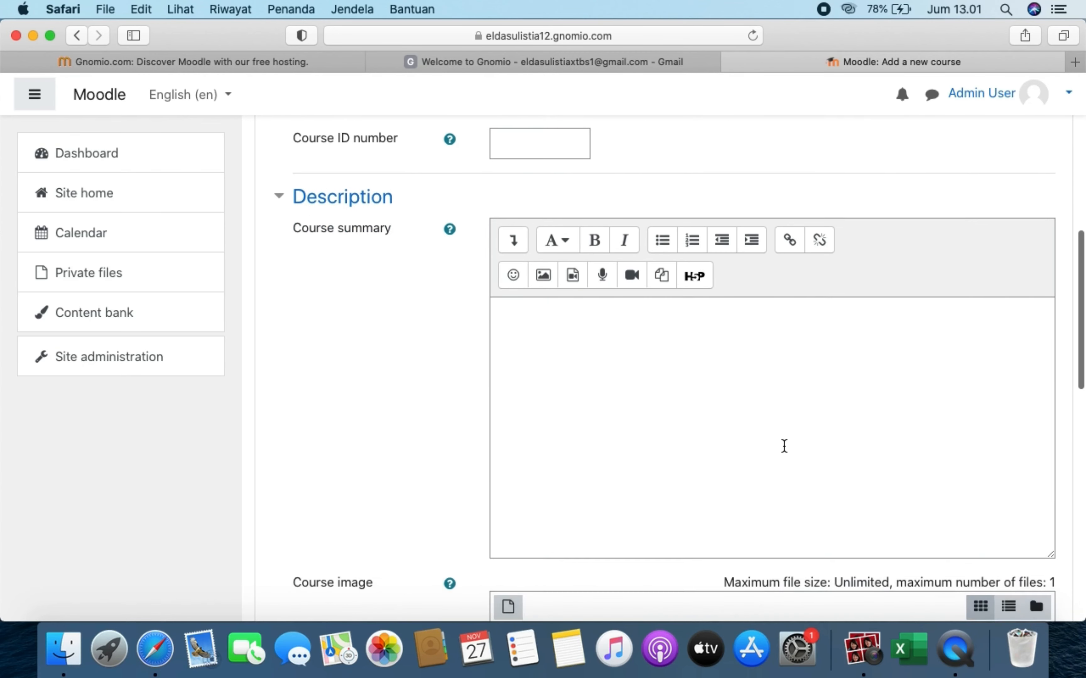
scroll(783, 446, down, 3)
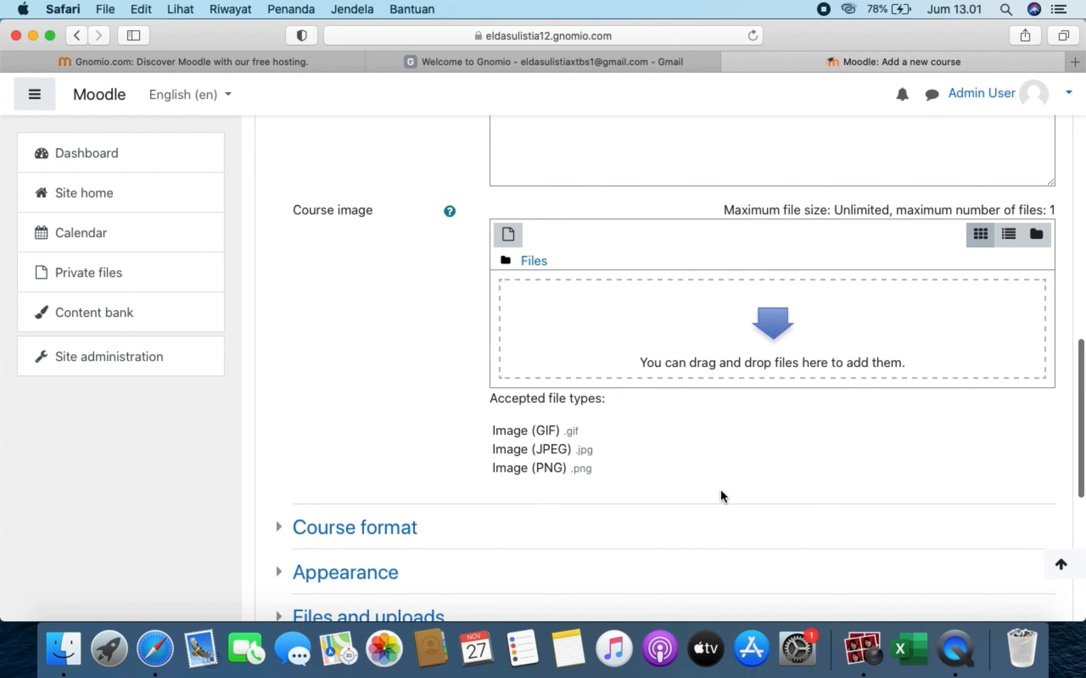
scroll(720, 496, down, 8)
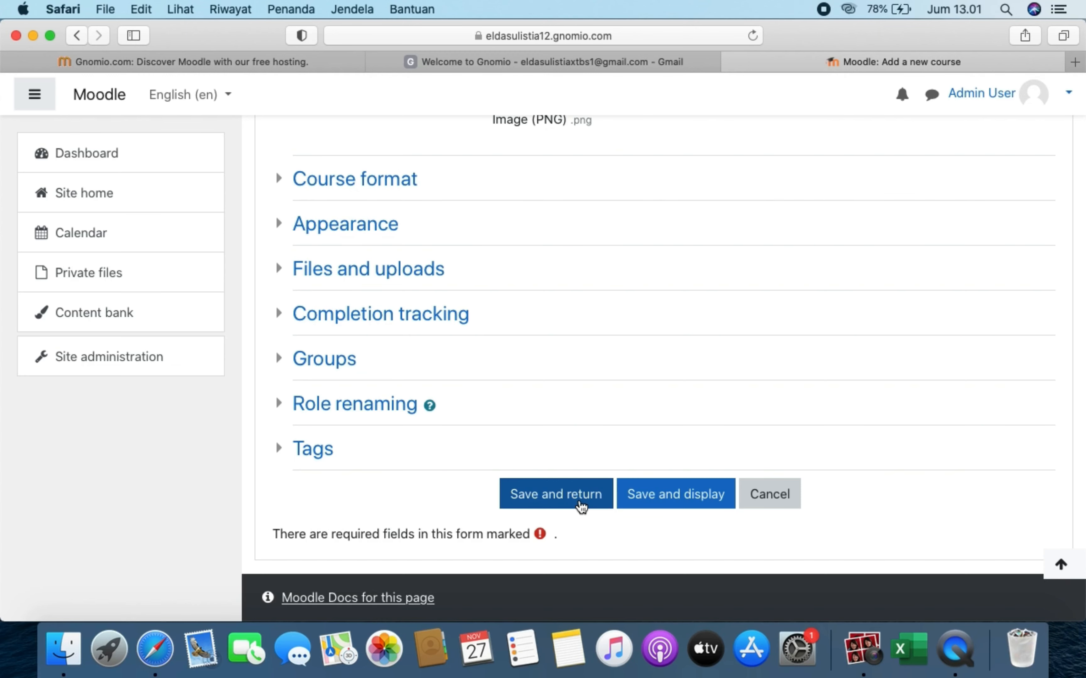
scroll(582, 506, down, 1)
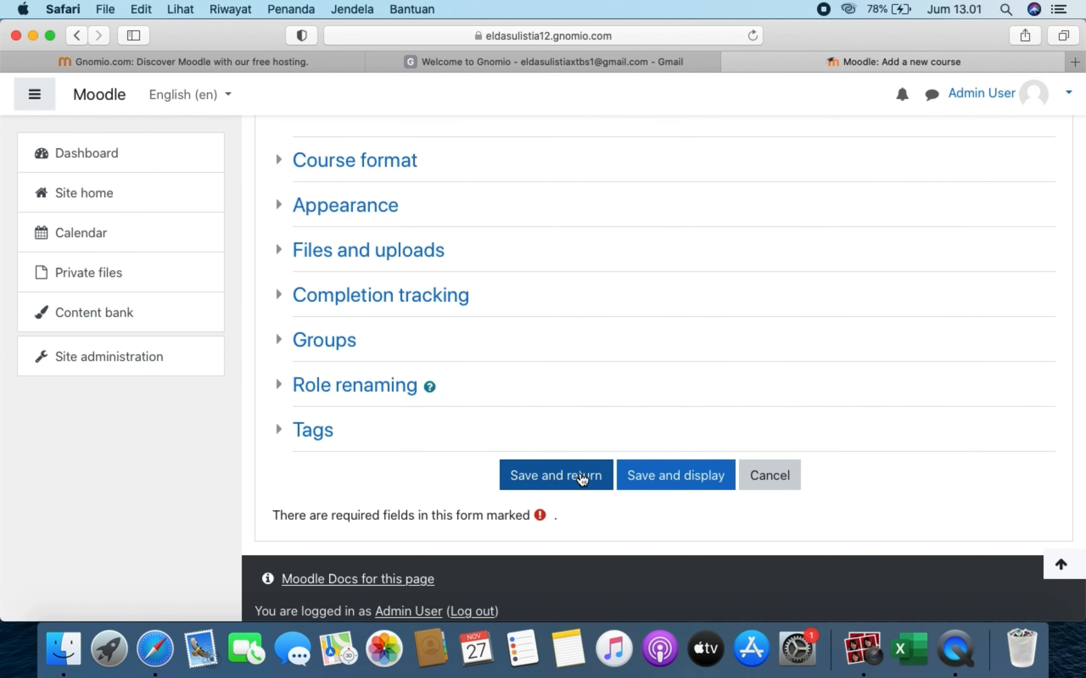
click(583, 479)
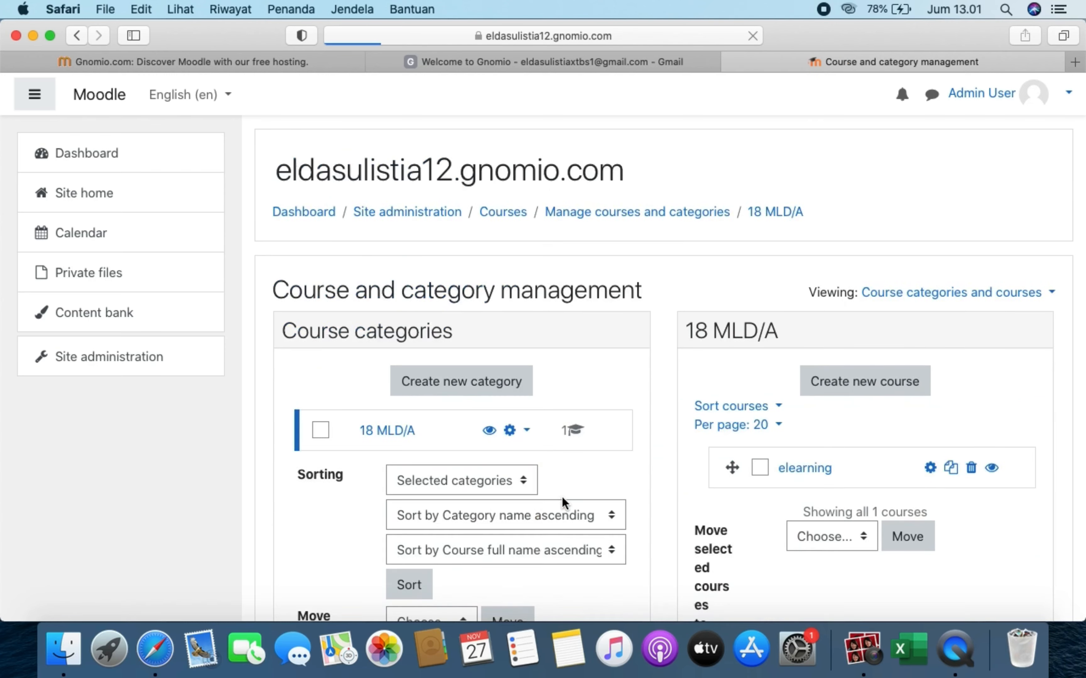
- Select the elearning course to show its details: Manual enrolments, Topics format, Topics 1–4, and a Forum
scroll(667, 492, down, 3)
scroll(665, 487, down, 5)
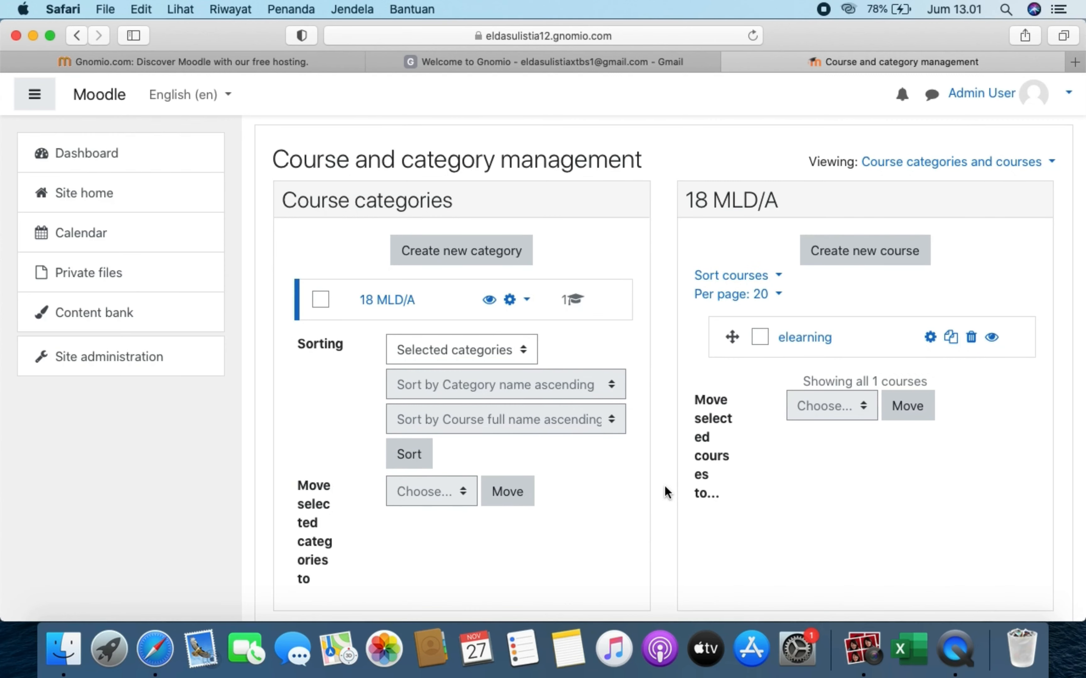
scroll(665, 486, down, 3)
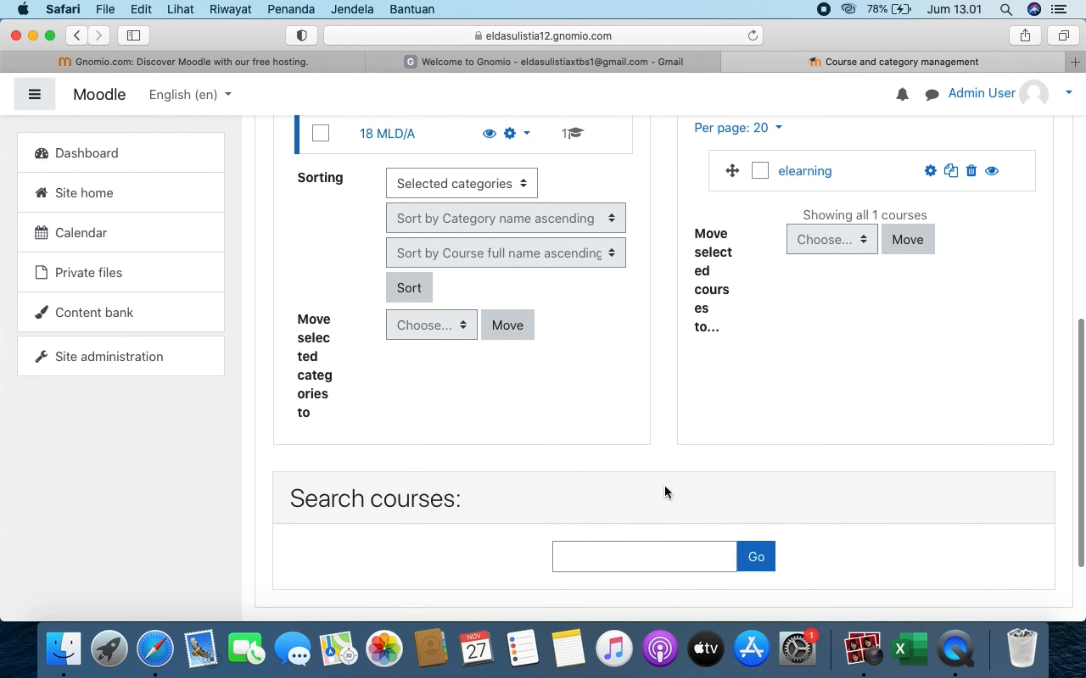
scroll(665, 486, up, 5)
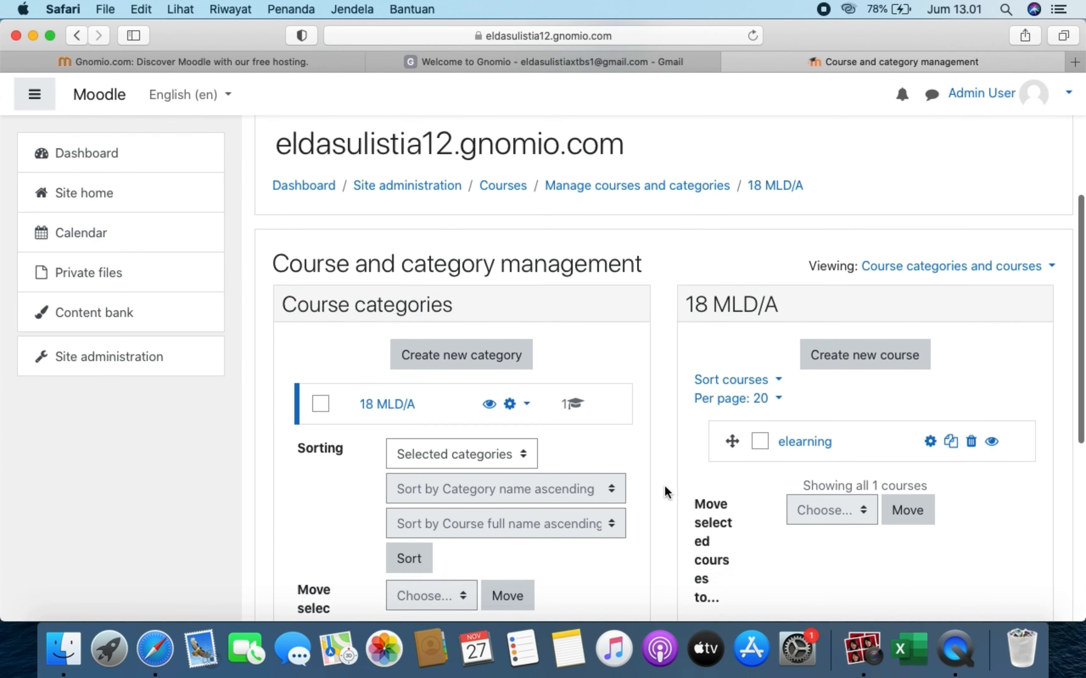
click(806, 409)
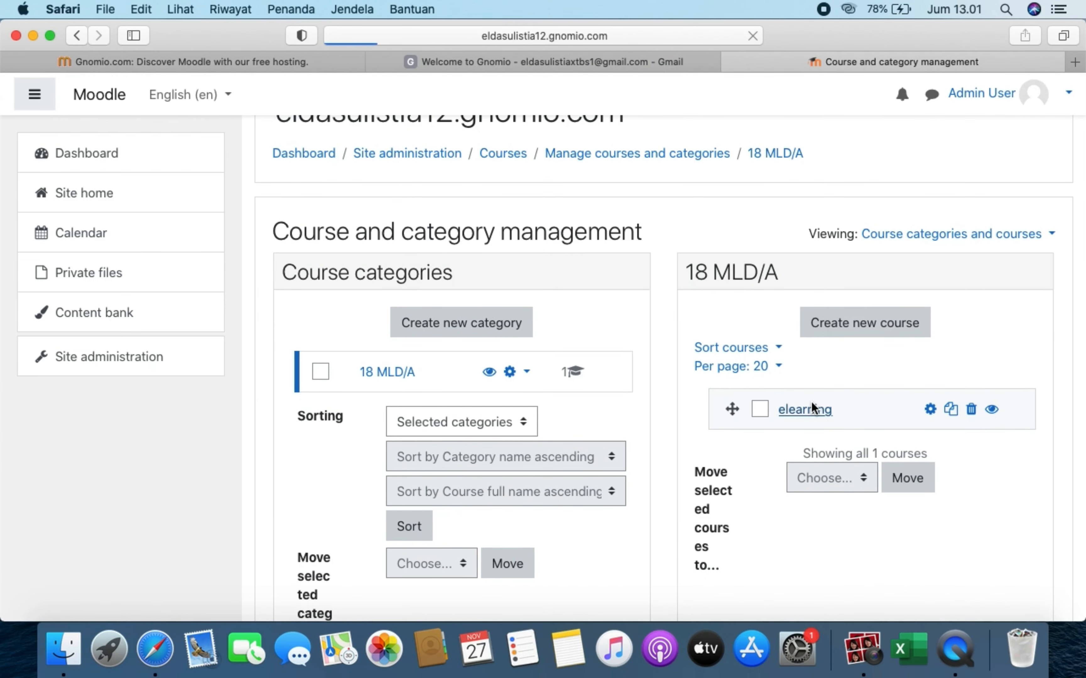
scroll(789, 453, down, 9)
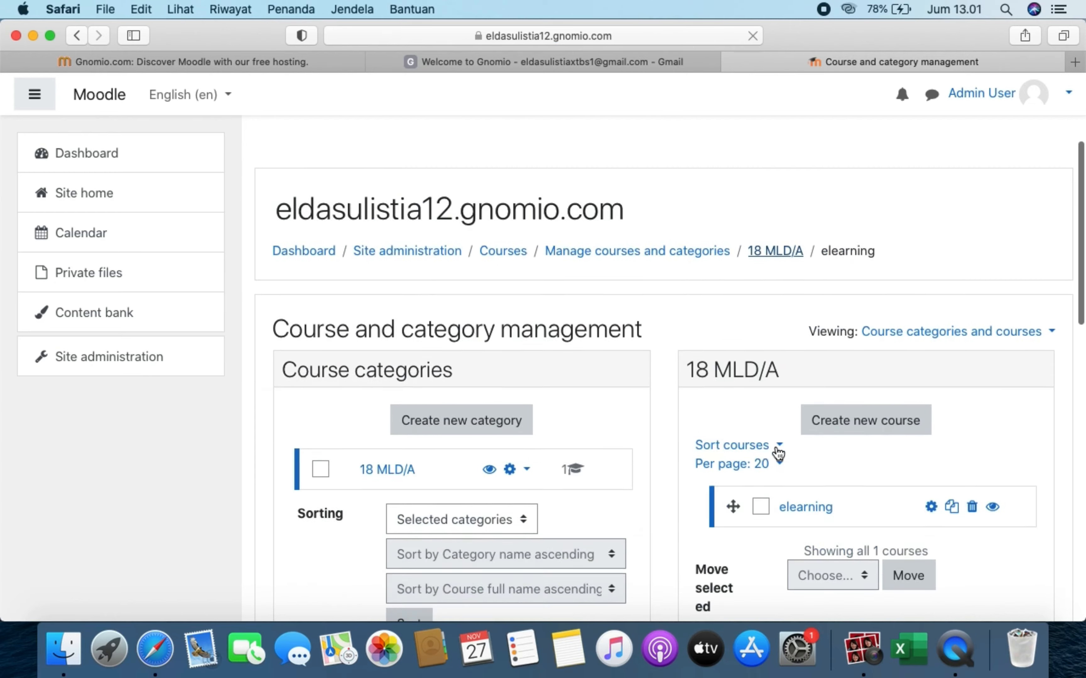
scroll(779, 453, down, 11)
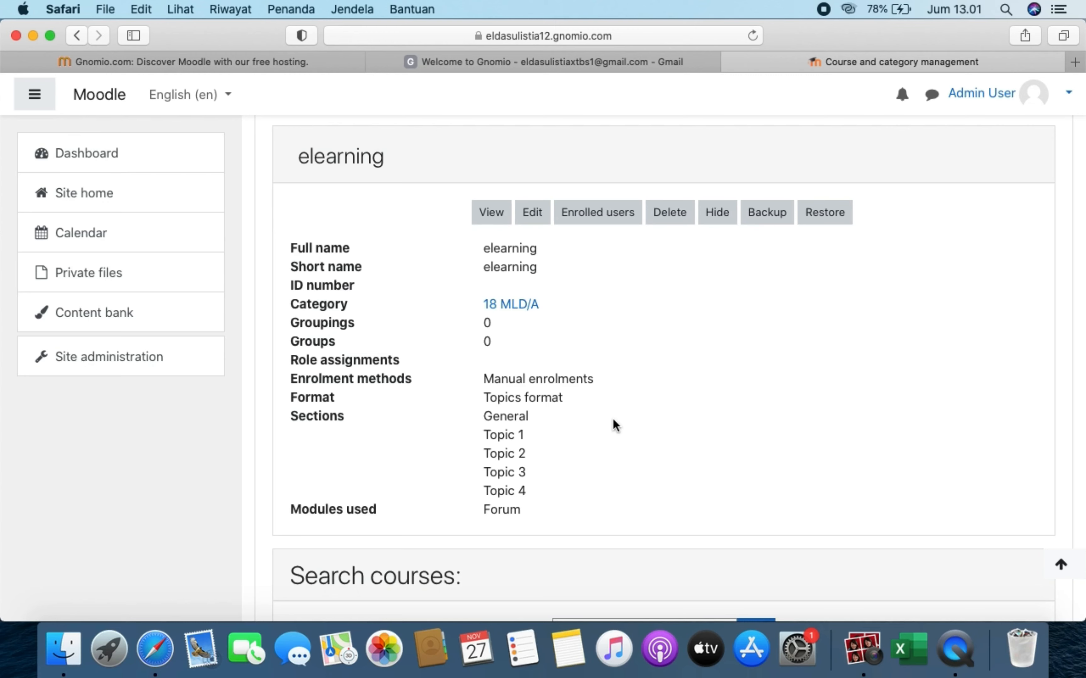
- From elearning's Enrolled users page, enrol the MLD 18/A cohort through Select cohorts
click(609, 214)
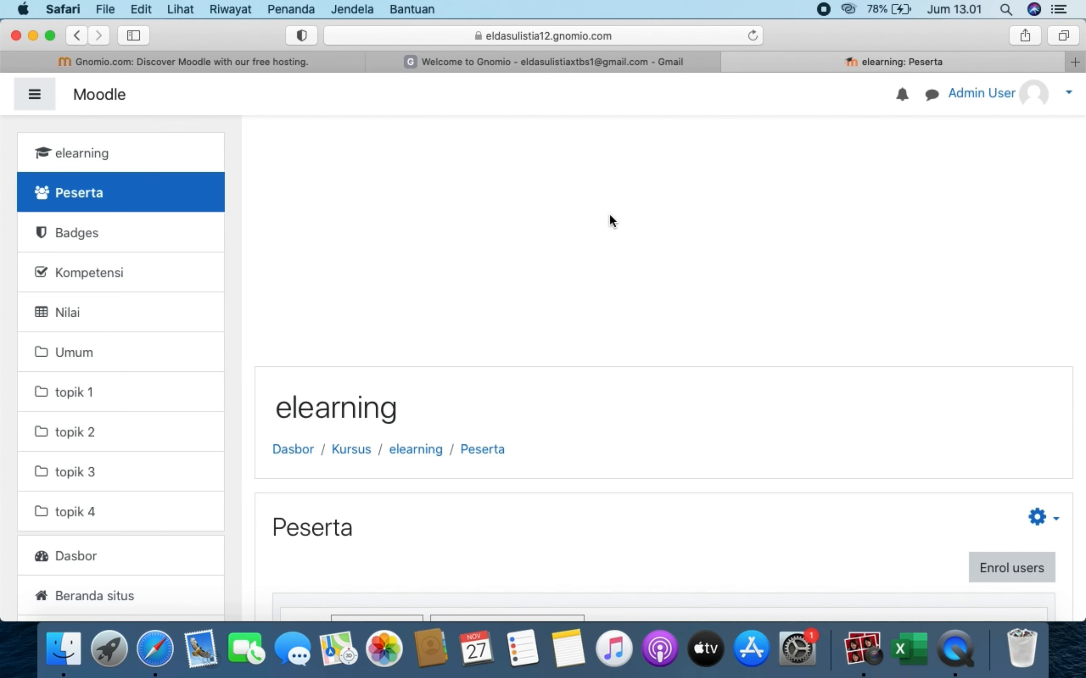
scroll(741, 337, down, 10)
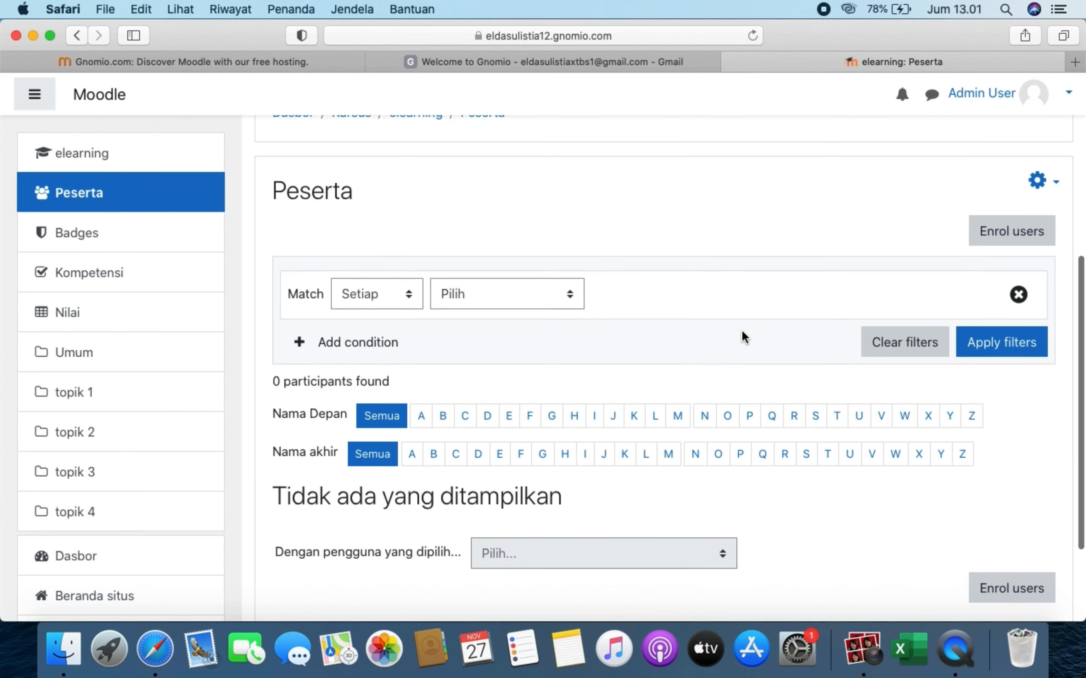
click(1014, 240)
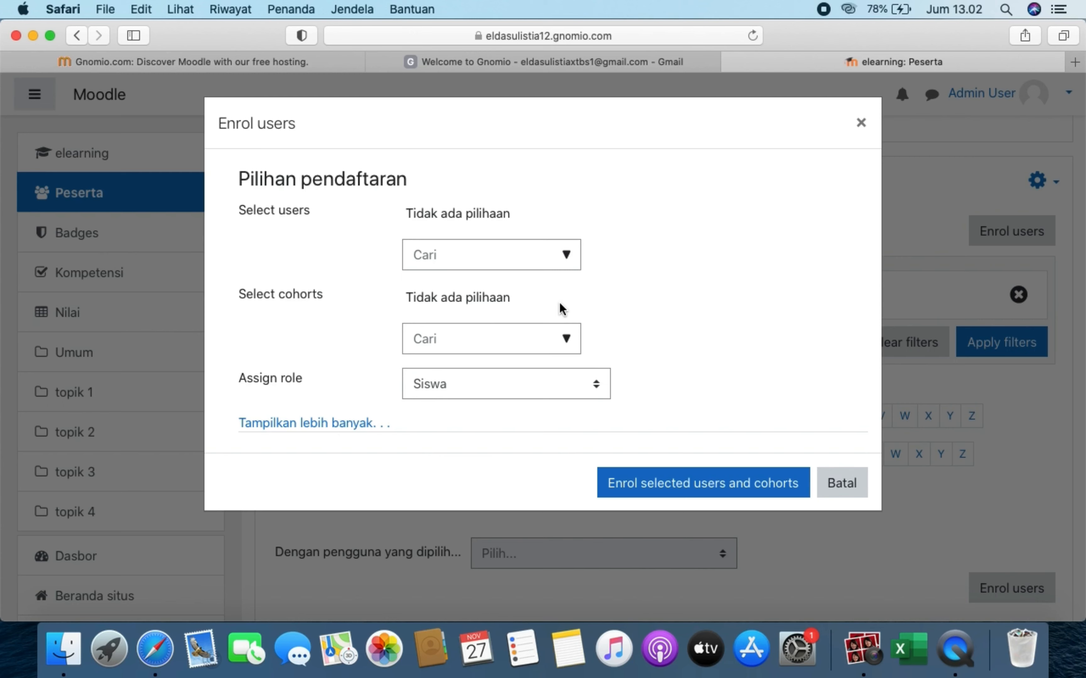
click(538, 332)
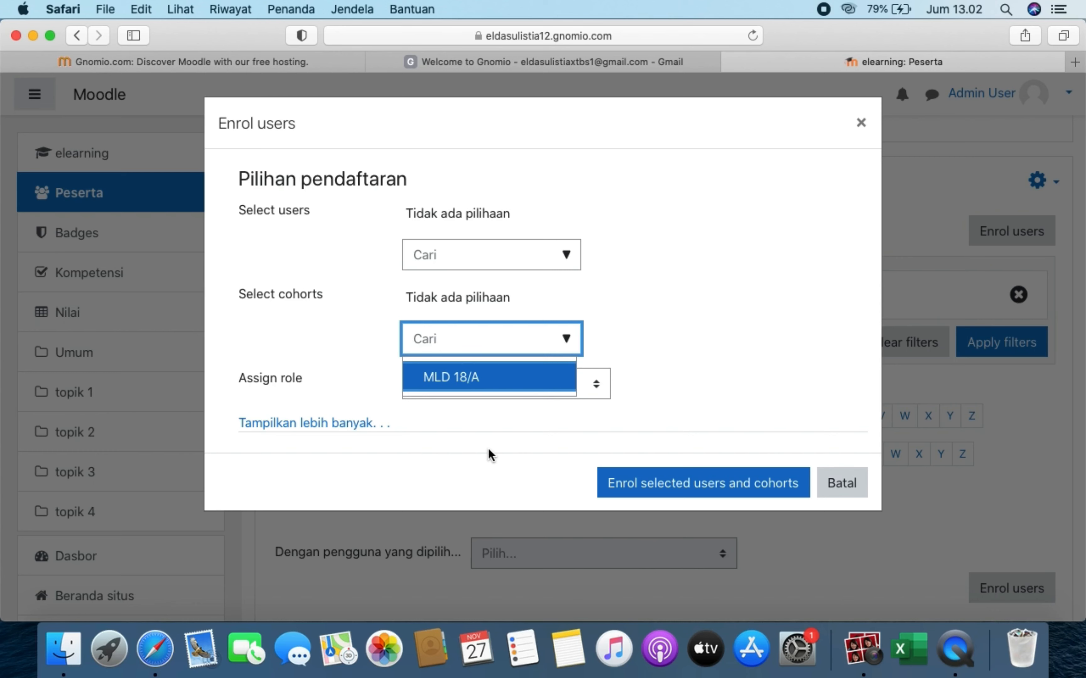
click(505, 390)
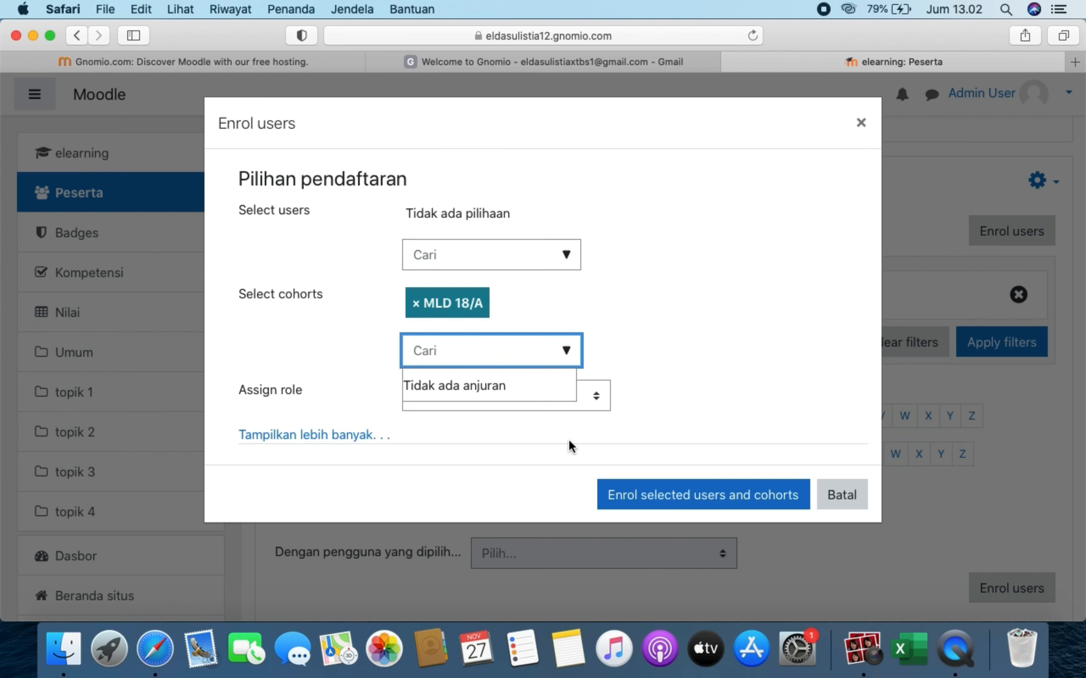
click(661, 503)
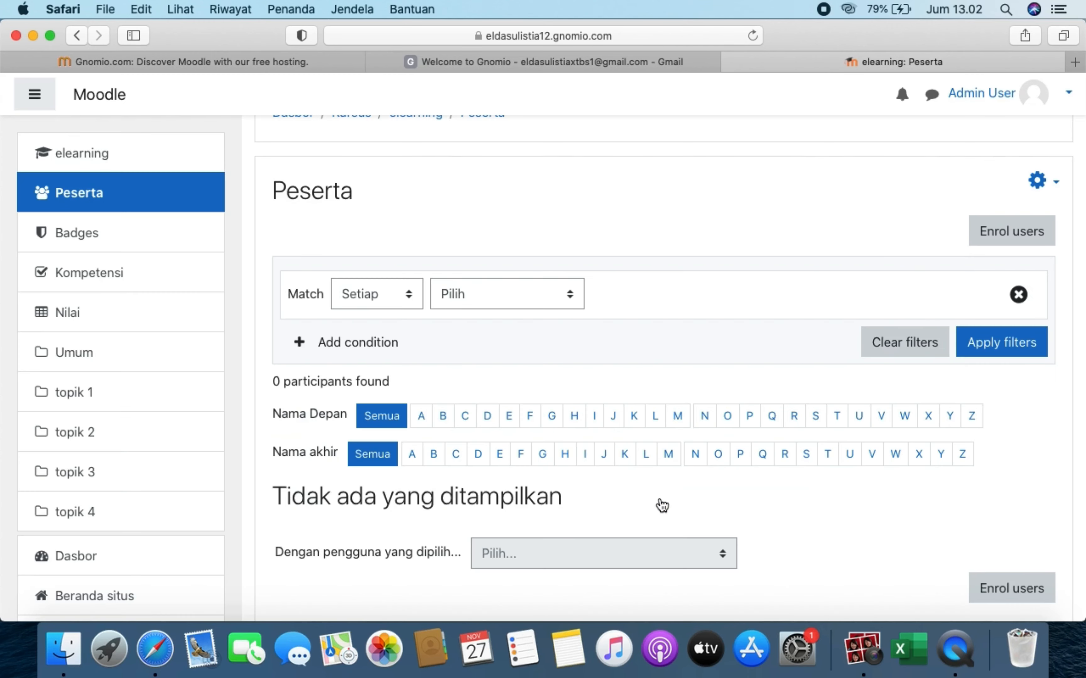
- Look over the XII TAV students now listed as active Siswa, then go to the Dashboard
scroll(659, 488, down, 4)
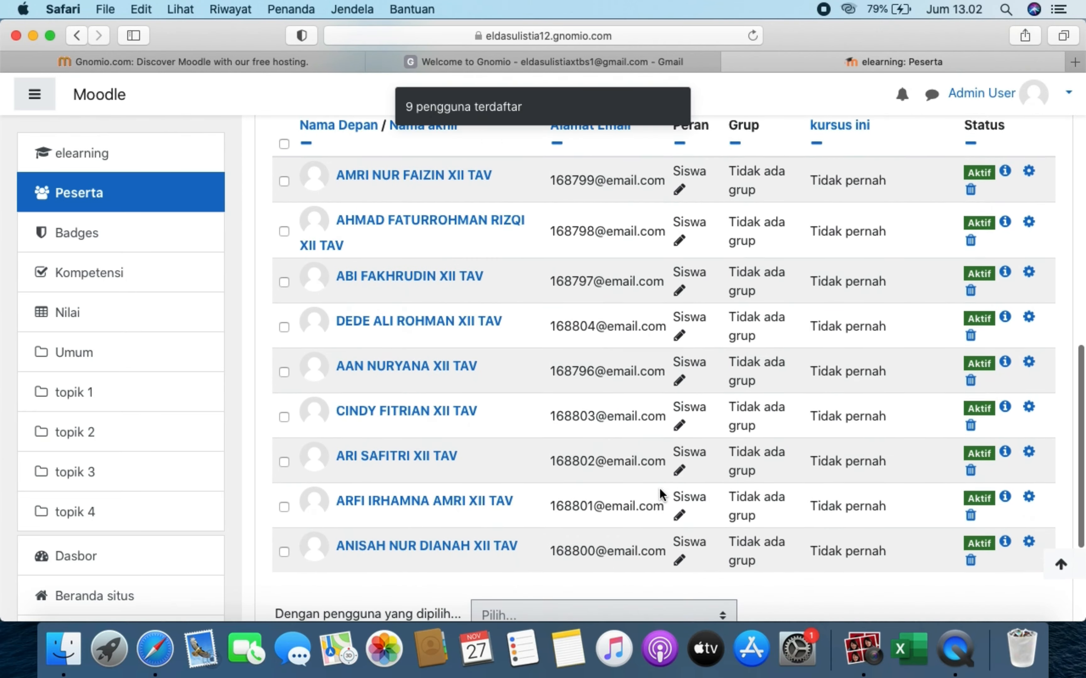
scroll(659, 488, up, 1)
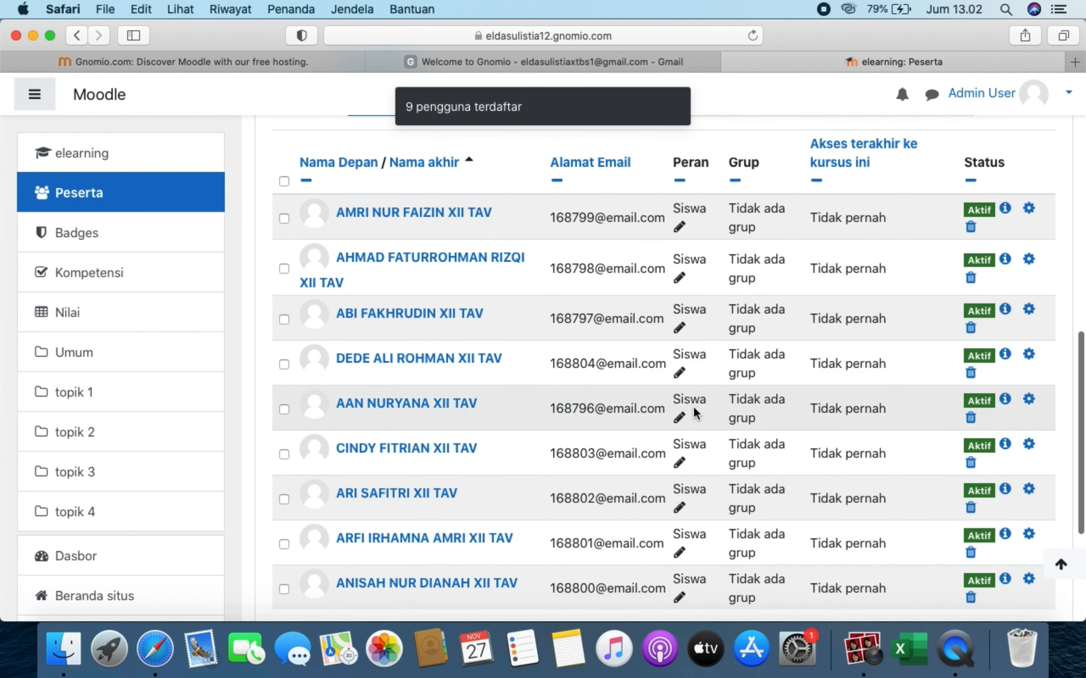
scroll(693, 406, down, 5)
scroll(625, 404, up, 6)
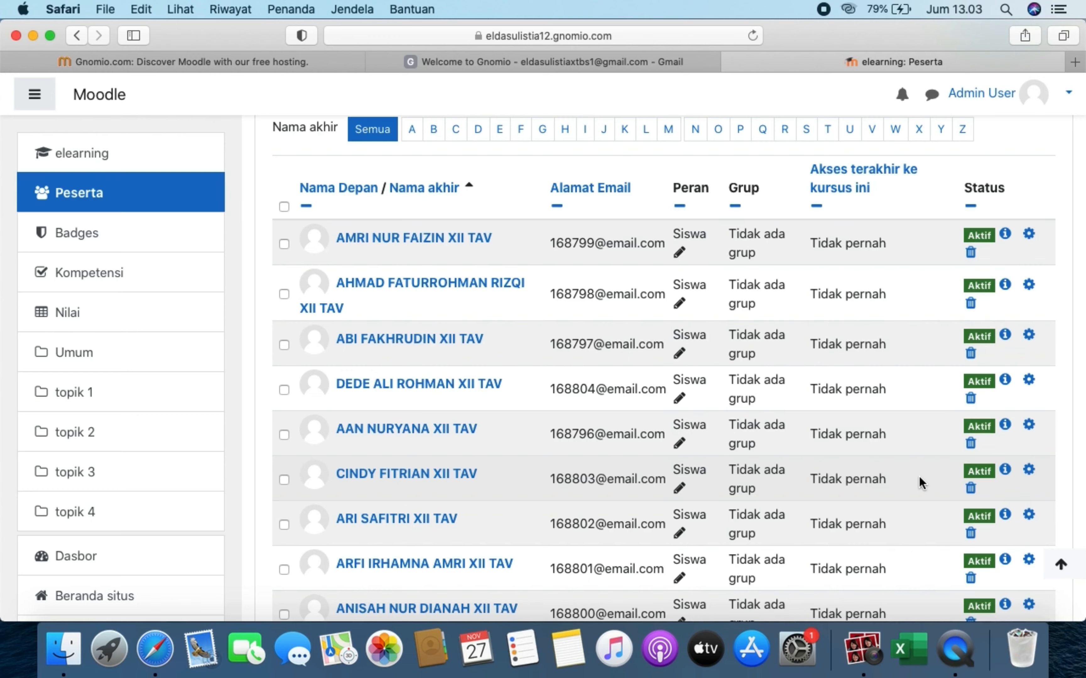
scroll(304, 234, up, 5)
scroll(303, 234, up, 5)
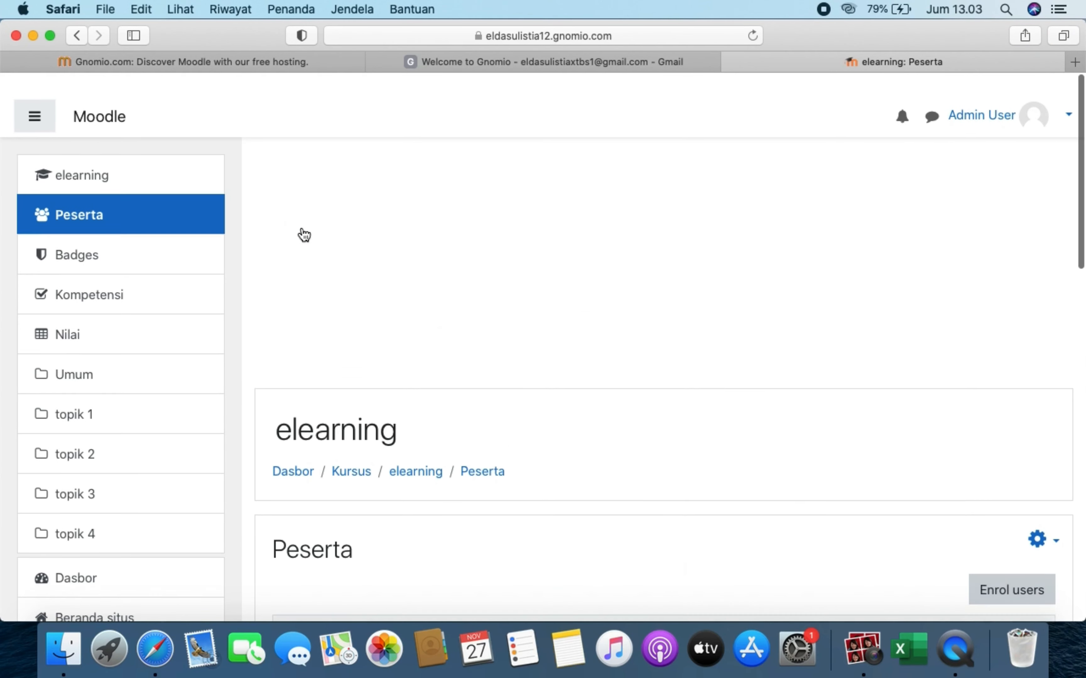
click(90, 98)
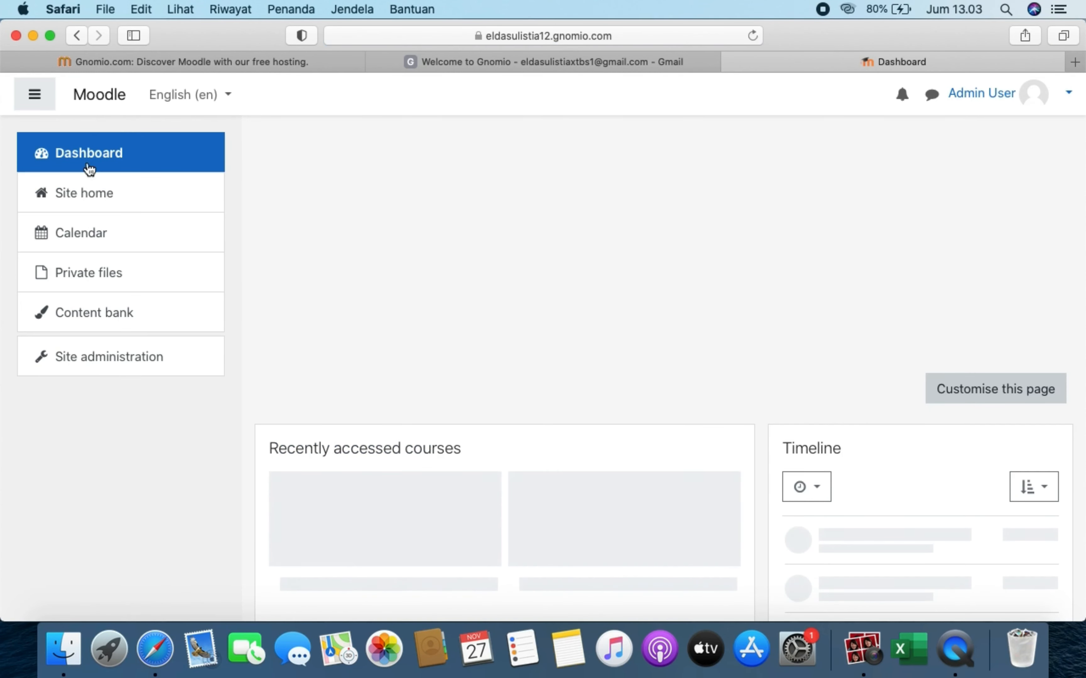
- Go to Site administration > Users > Upload users and bring up the file picker
click(149, 361)
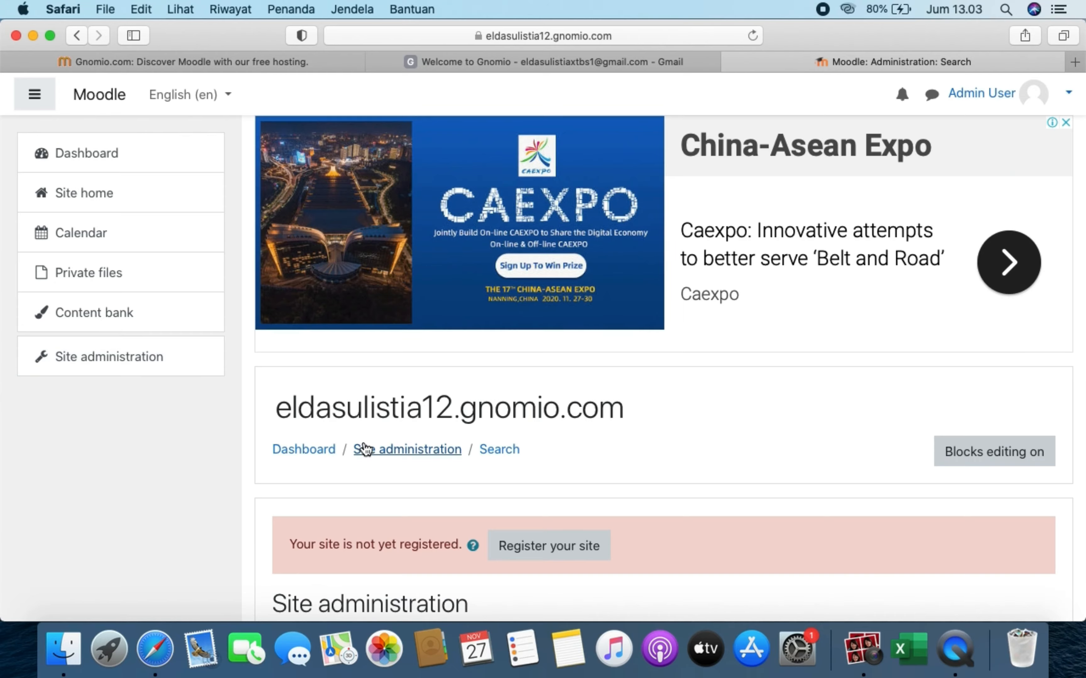
scroll(366, 448, down, 5)
click(444, 415)
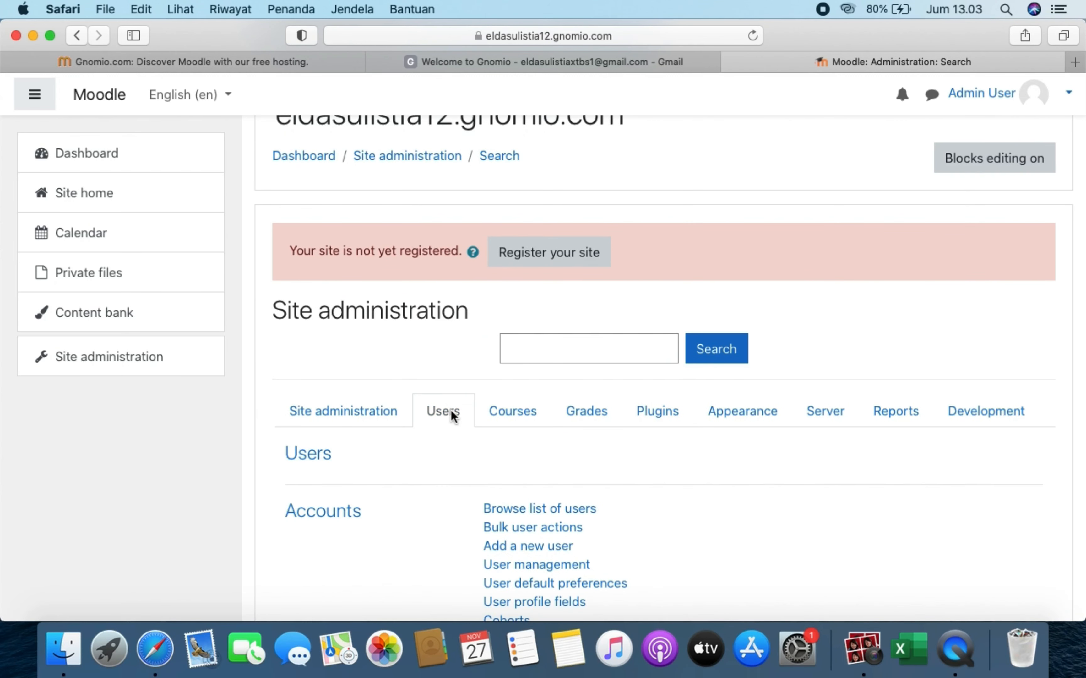
scroll(450, 410, down, 5)
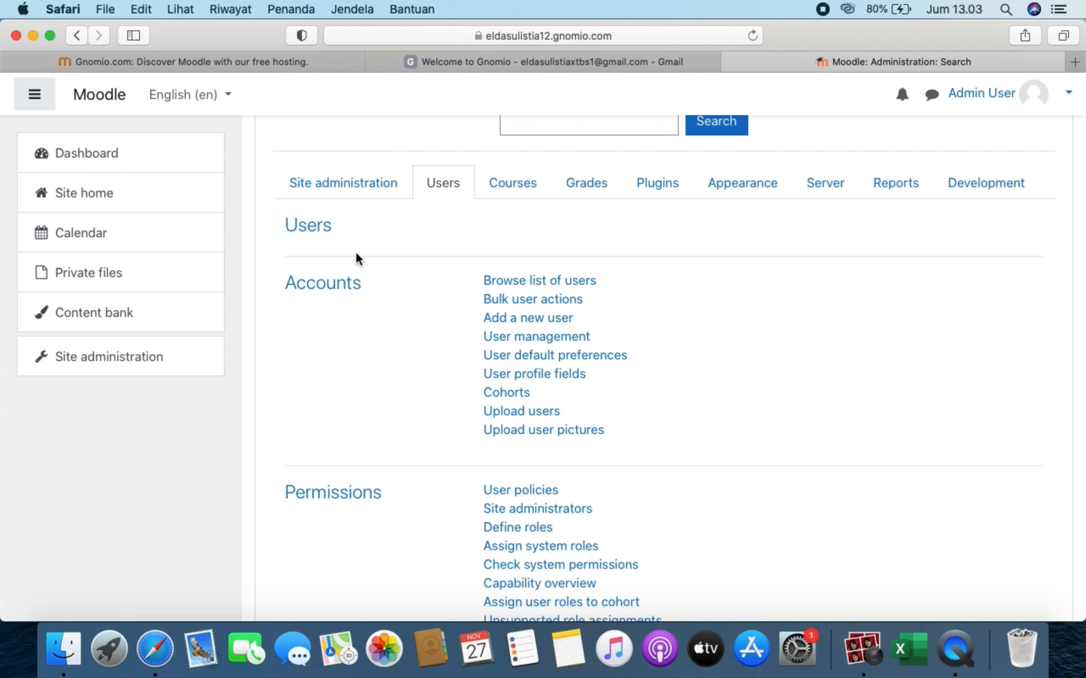
click(504, 415)
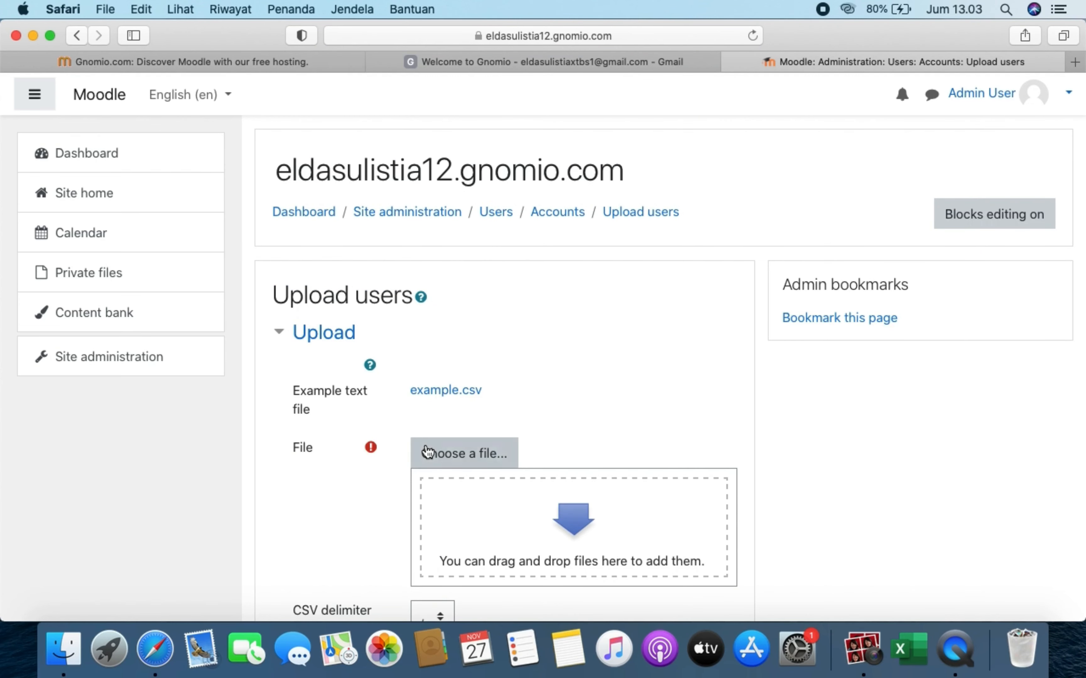
scroll(427, 452, down, 5)
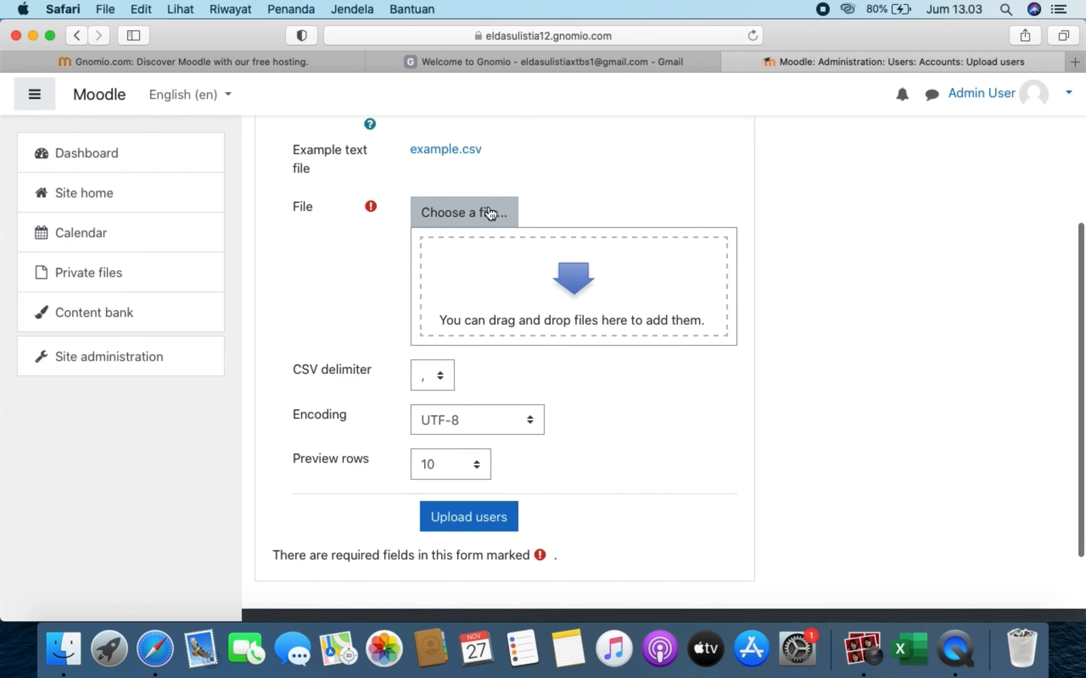
click(488, 212)
- Upload users.csv from the course files folder into the form's File field
click(269, 292)
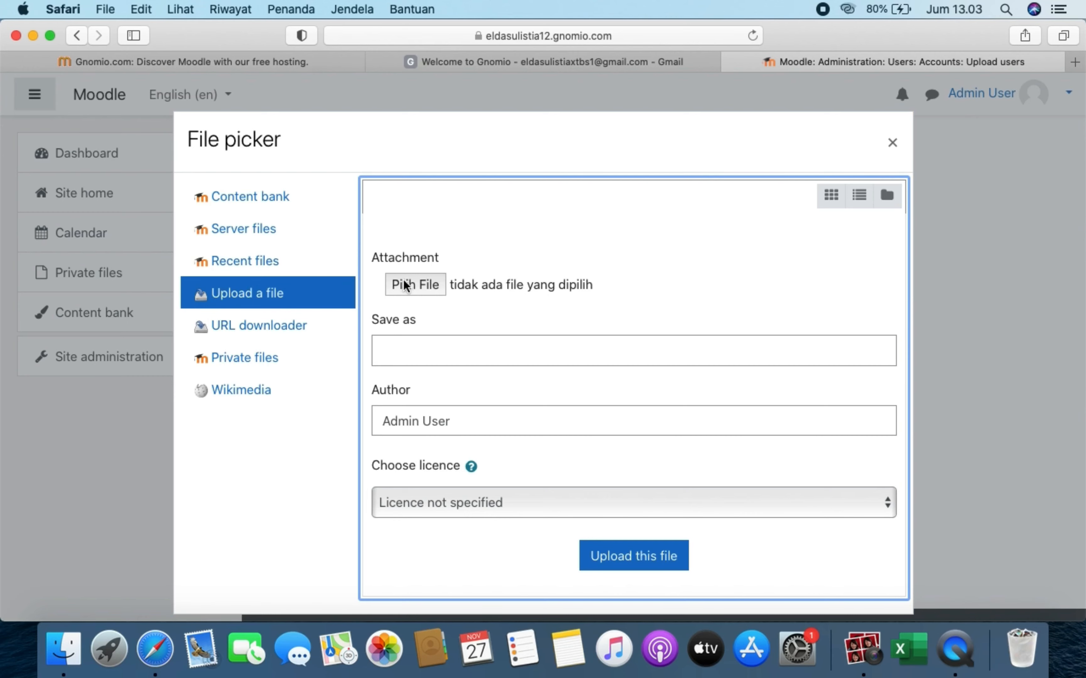
click(416, 285)
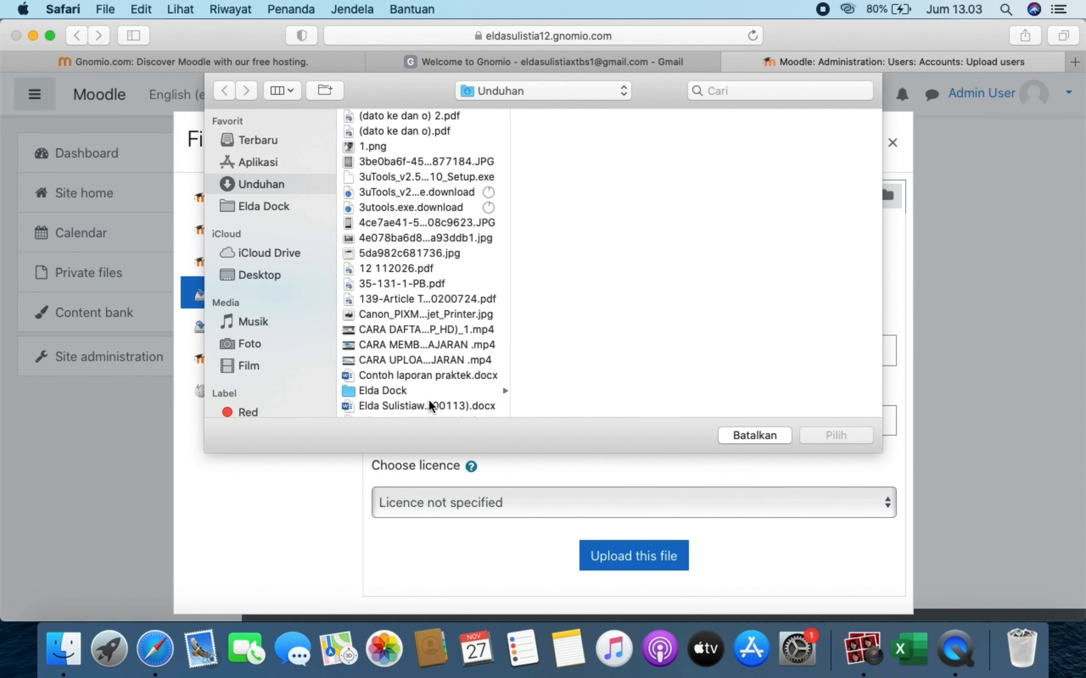
scroll(432, 404, down, 5)
click(266, 206)
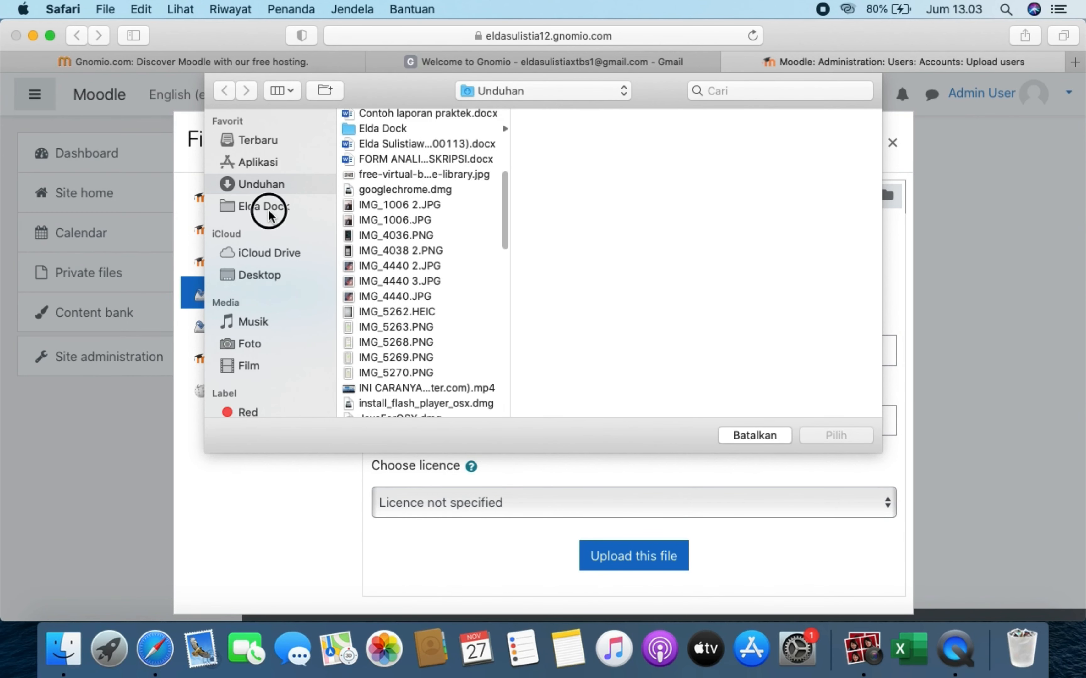
scroll(372, 339, down, 3)
scroll(372, 336, down, 2)
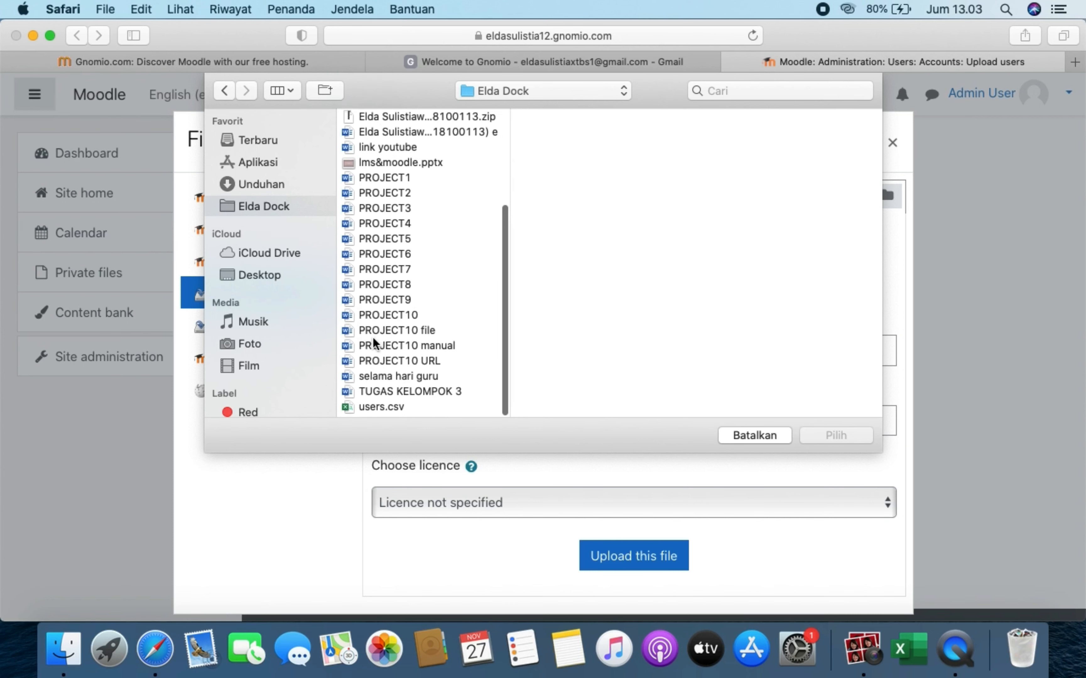
click(389, 408)
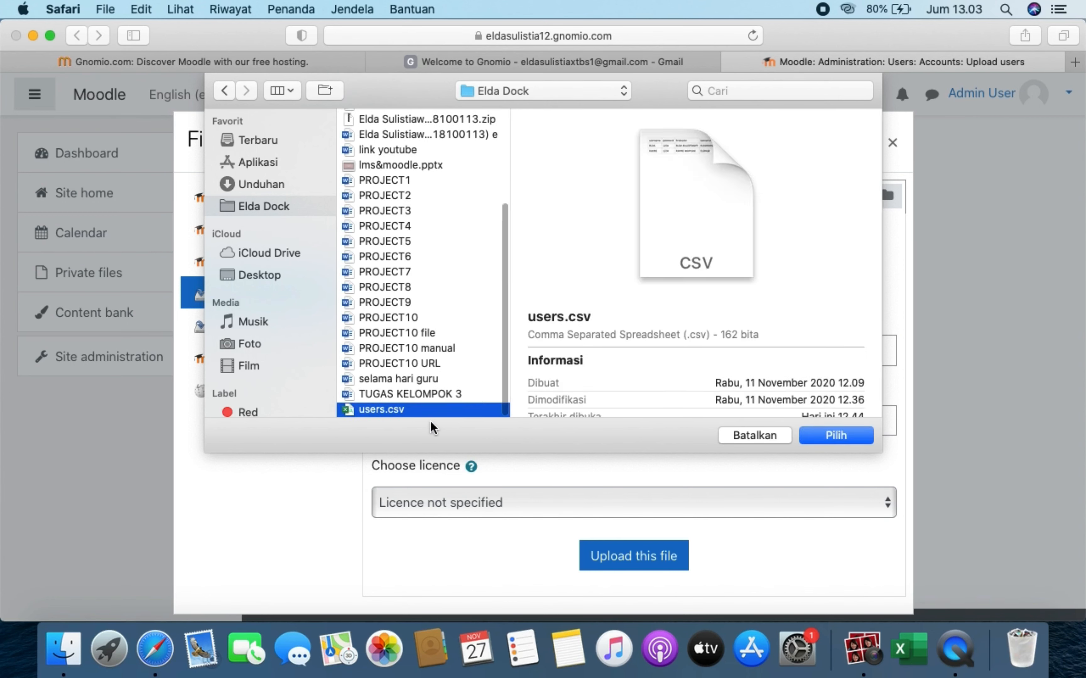
click(836, 434)
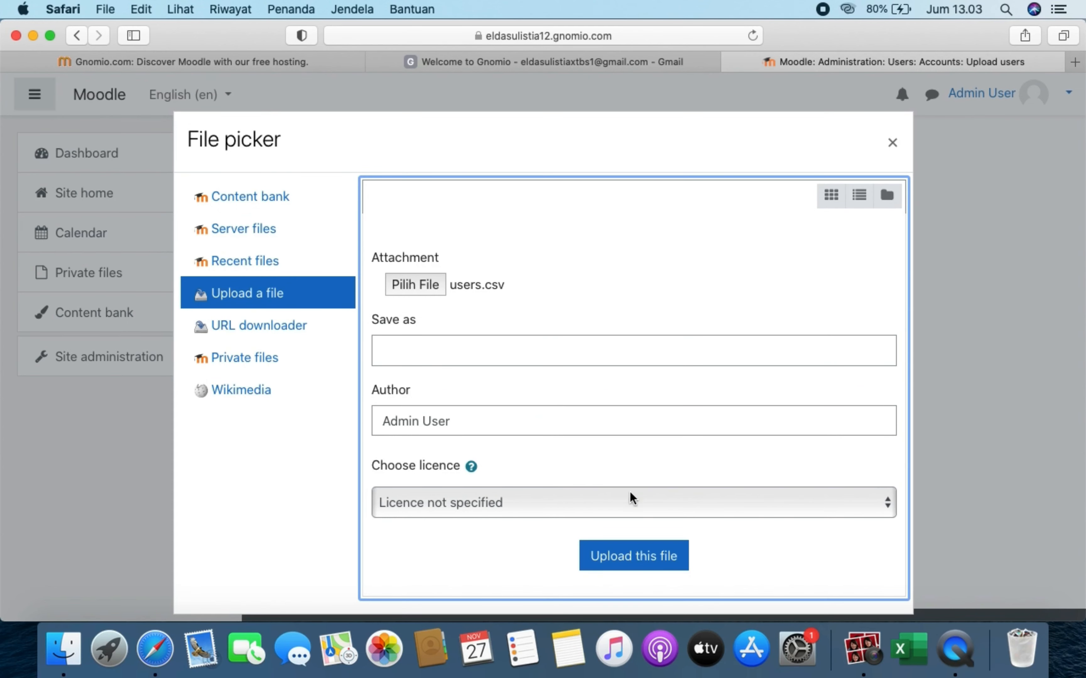
click(622, 570)
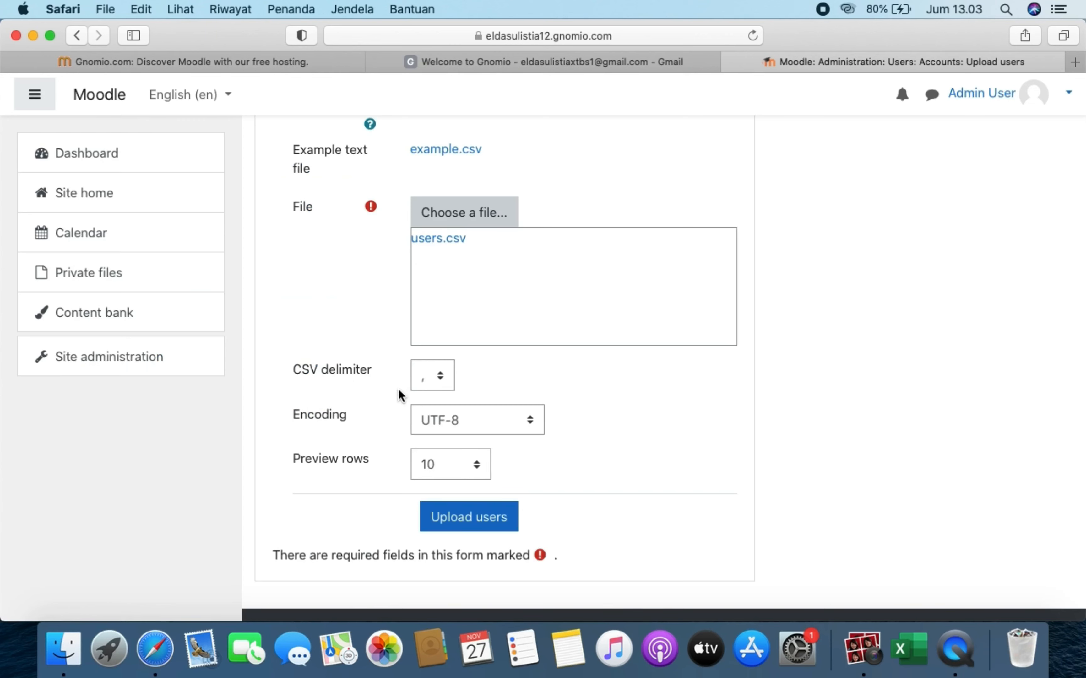
- Set the CSV delimiter to ';' and submit to preview the users
click(447, 382)
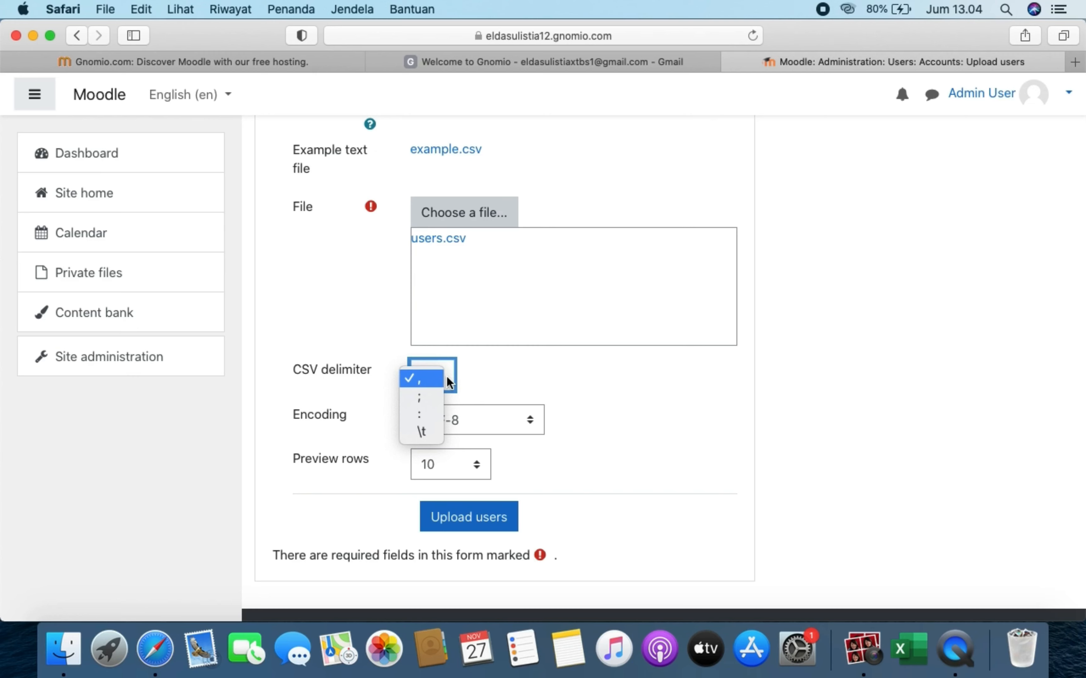
click(431, 394)
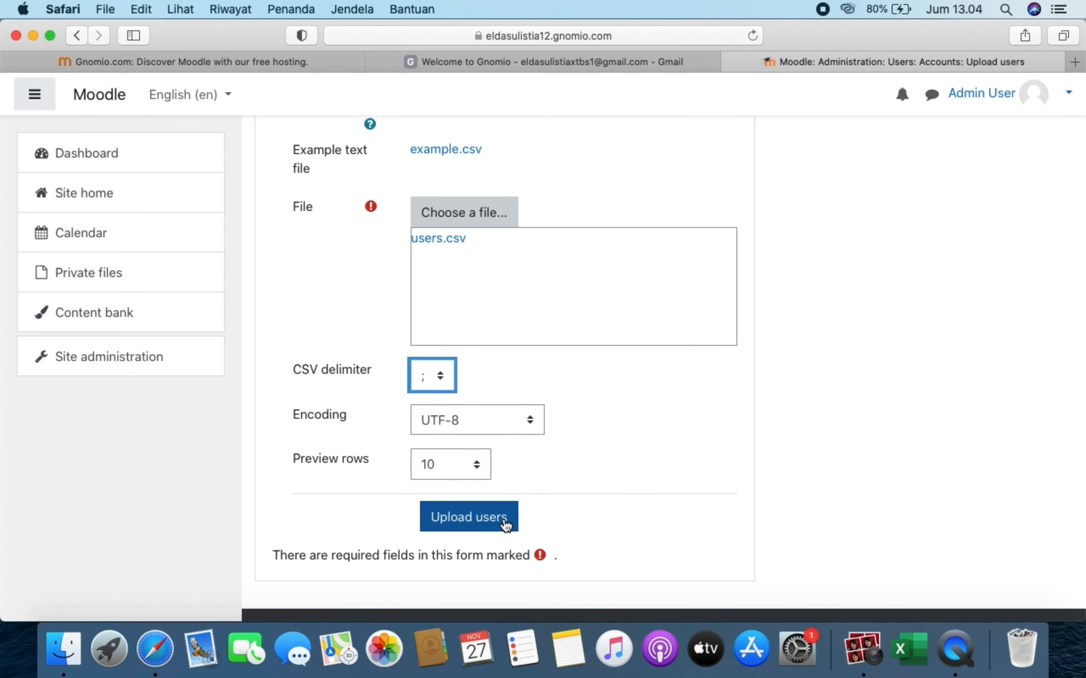
scroll(504, 522, down, 3)
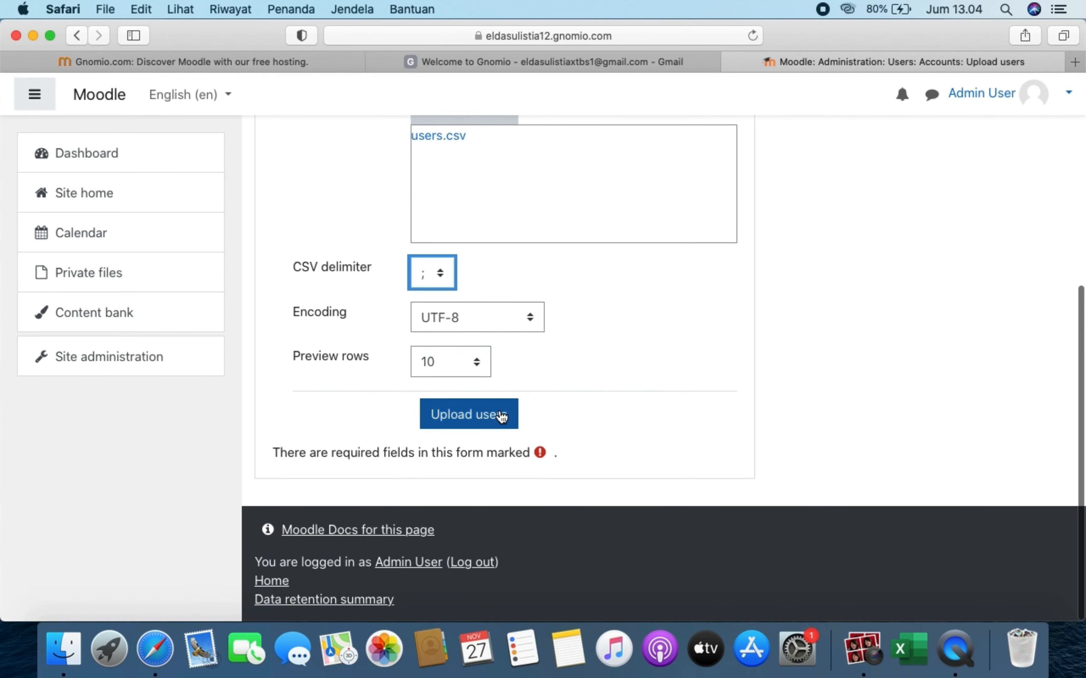
click(501, 415)
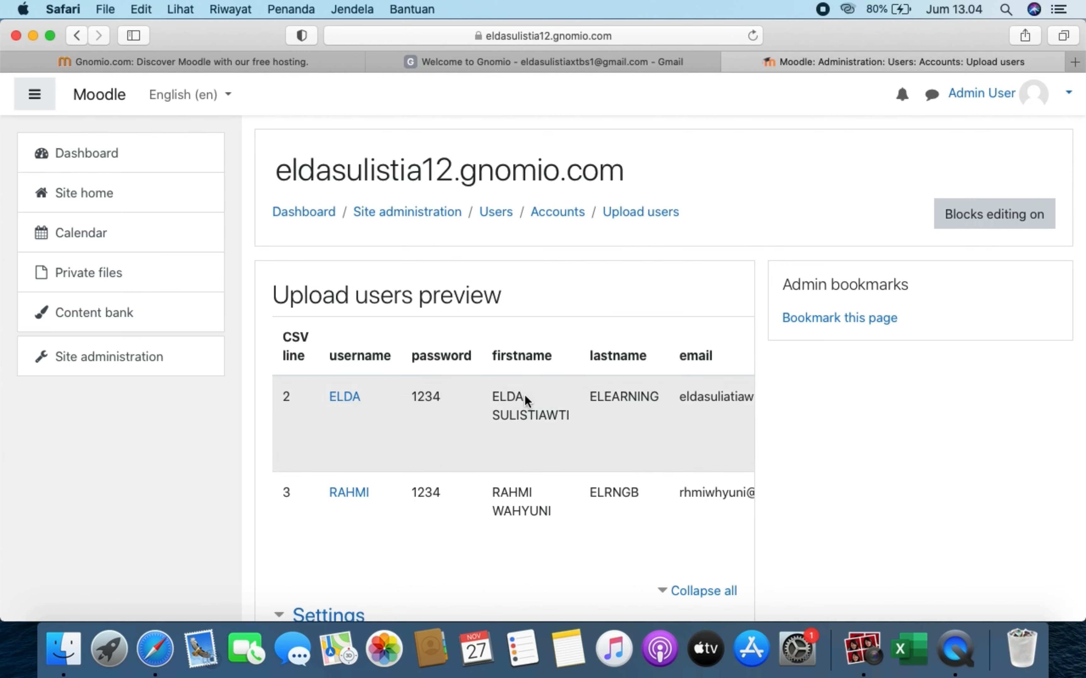
- Set Force password change to None in the preview settings
scroll(462, 450, down, 3)
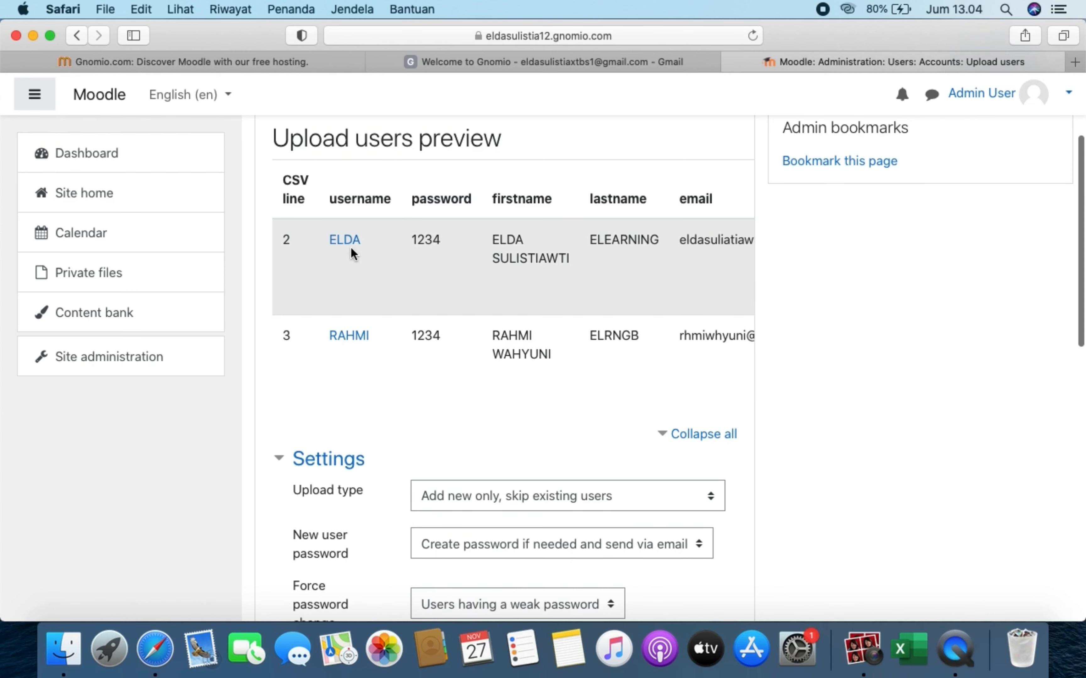
scroll(425, 406, down, 3)
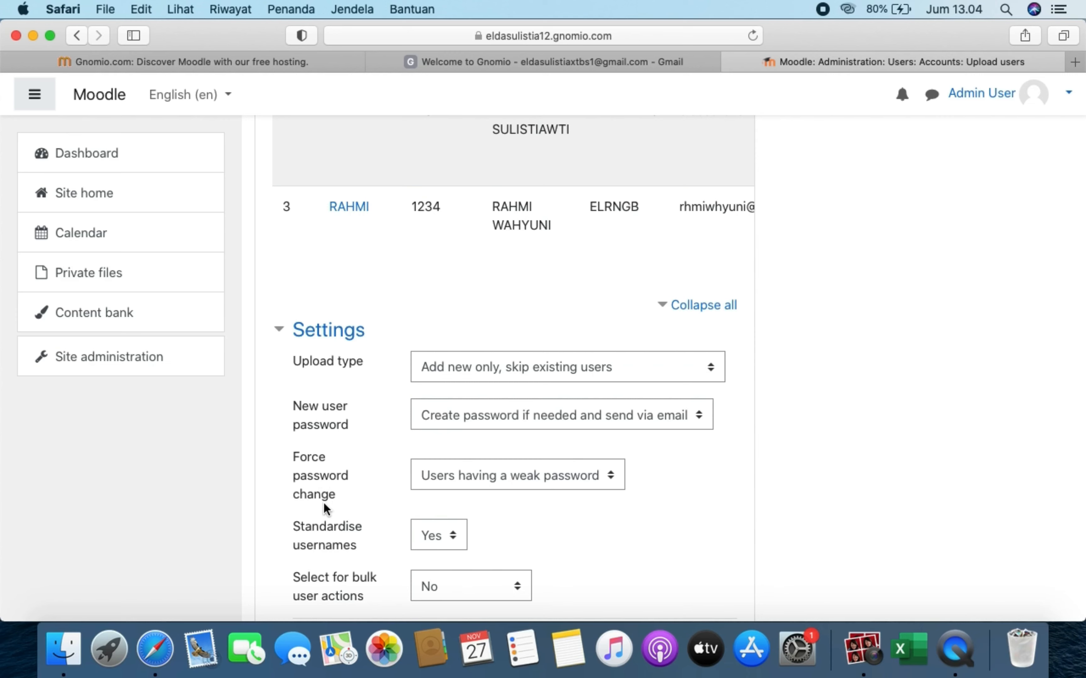
click(491, 483)
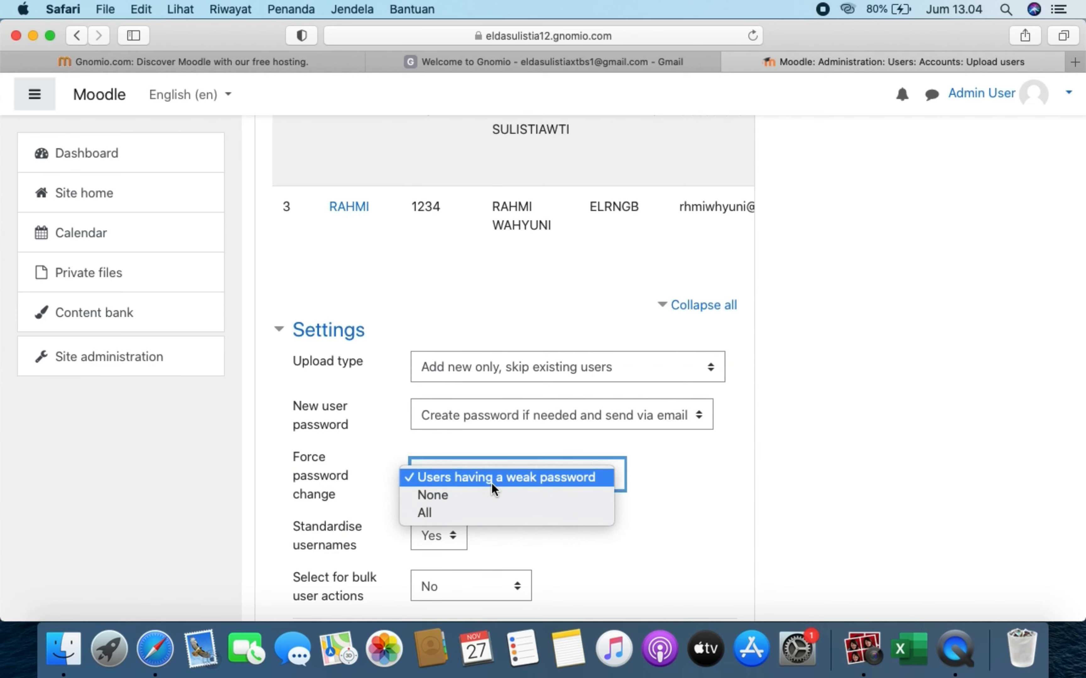
click(490, 499)
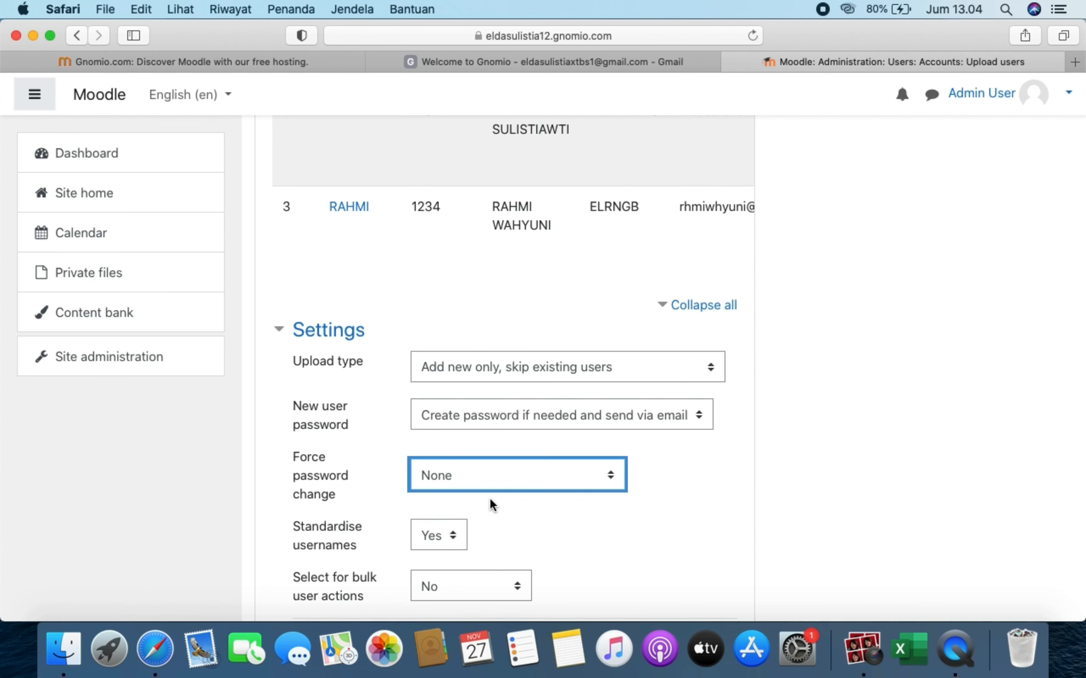
- Expand all Default values fields and set the default country to Indonesia
scroll(489, 498, down, 10)
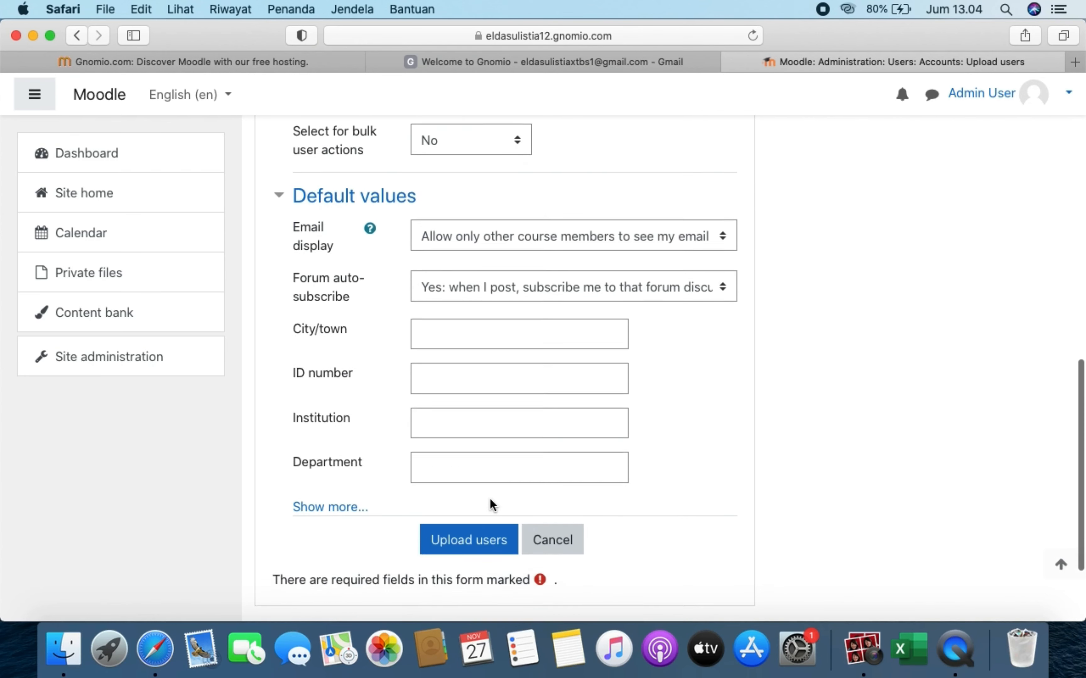
click(347, 429)
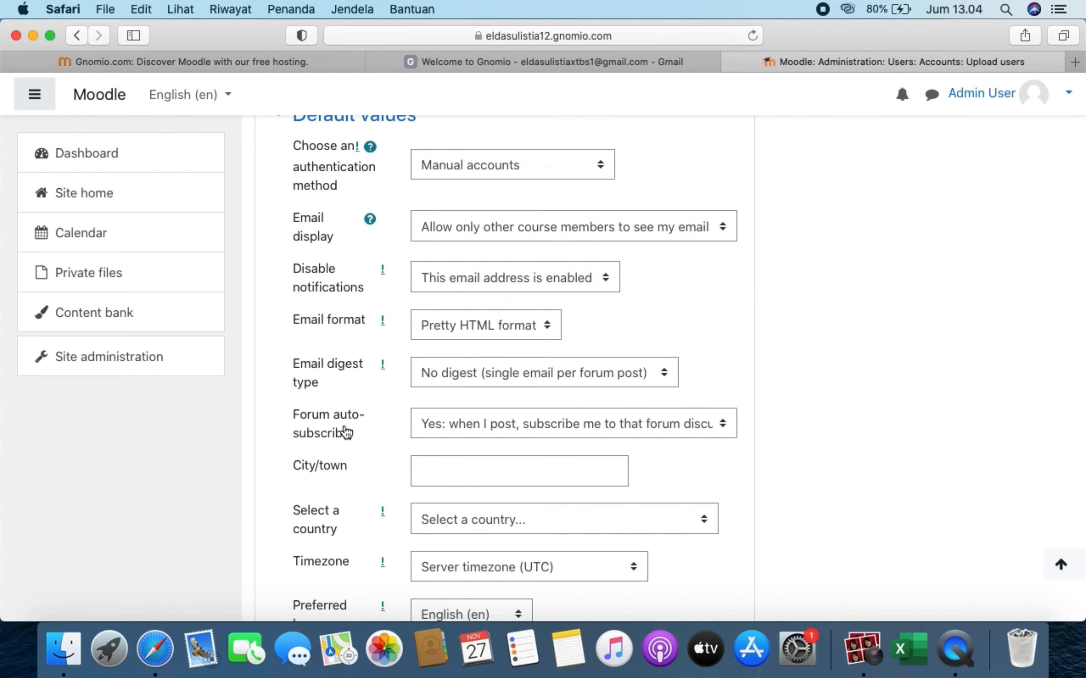
scroll(346, 431, down, 15)
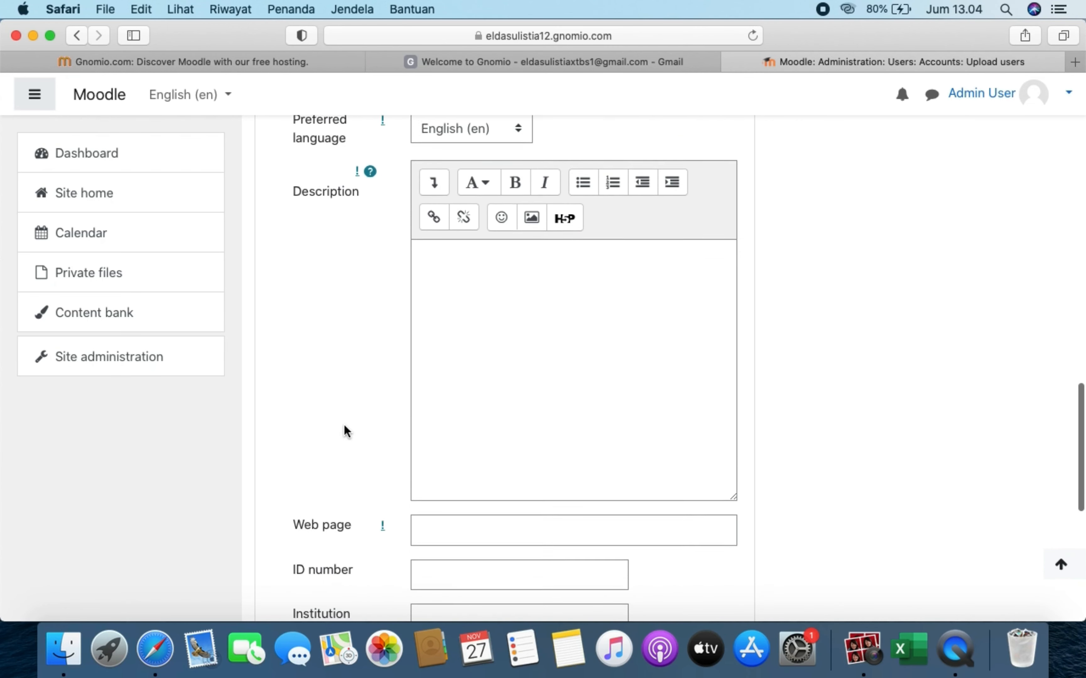
scroll(344, 424, down, 5)
scroll(343, 424, up, 15)
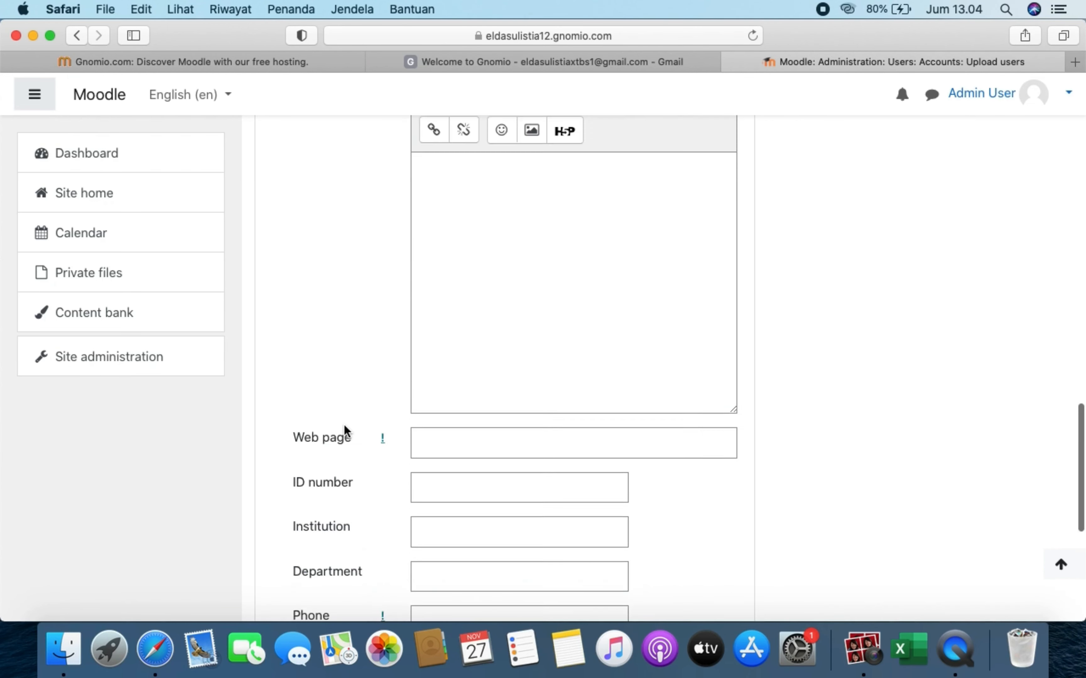
scroll(344, 424, up, 3)
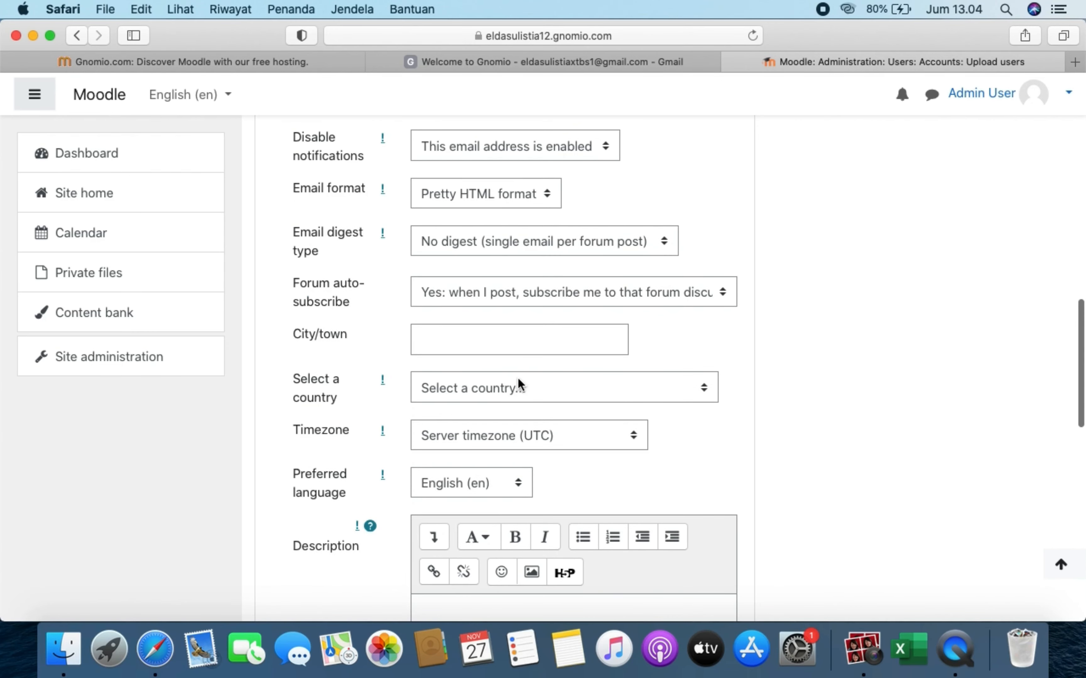
click(517, 388)
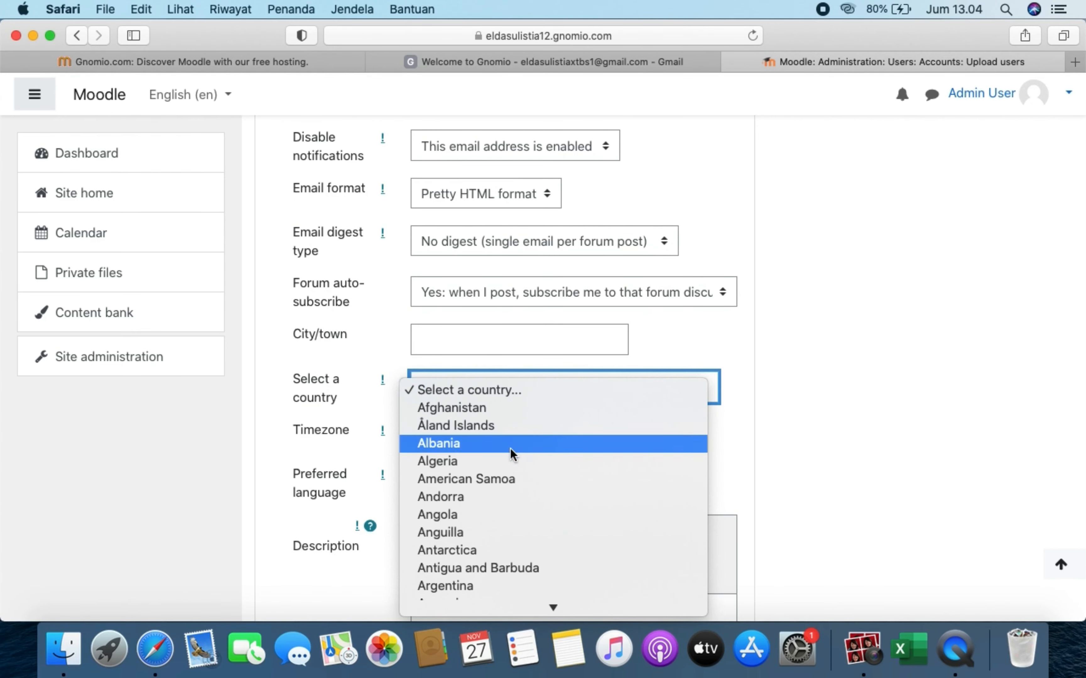
scroll(510, 449, down, 20)
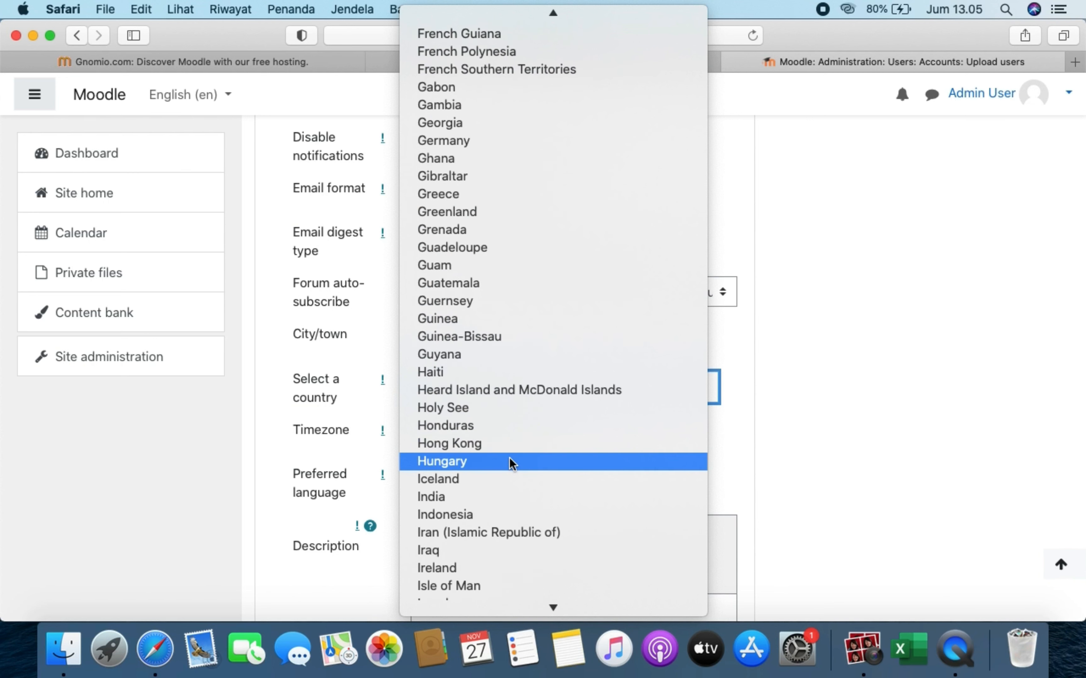
click(504, 515)
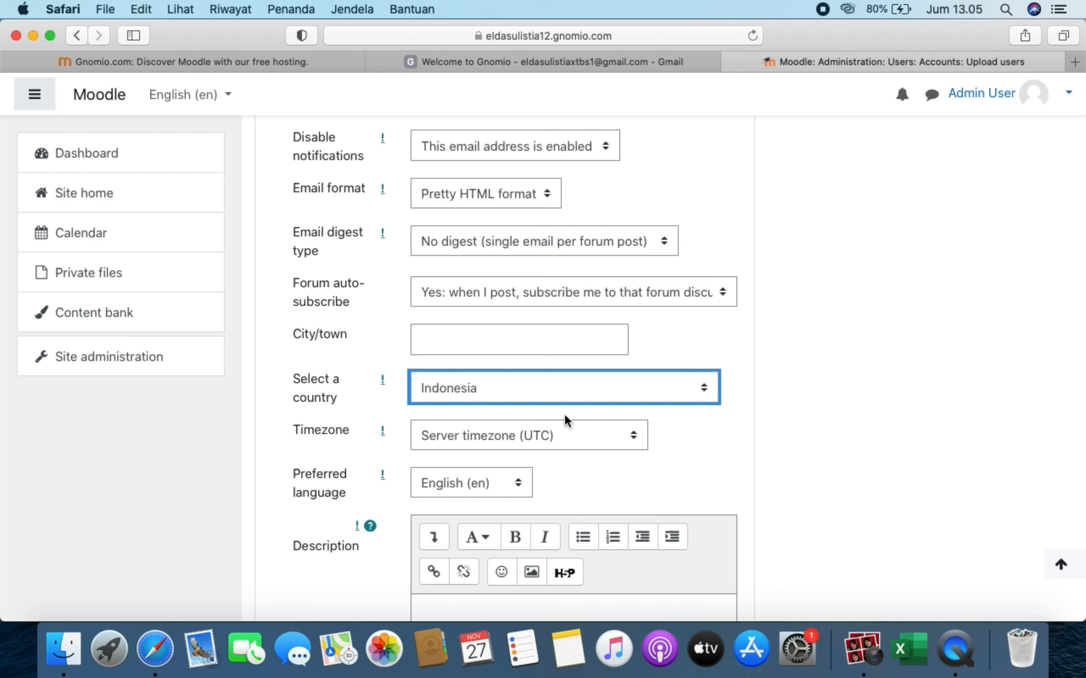
- Set the default timezone to Asia/Jakarta and preferred language to Indonesian (id)
click(573, 441)
scroll(572, 310, up, 15)
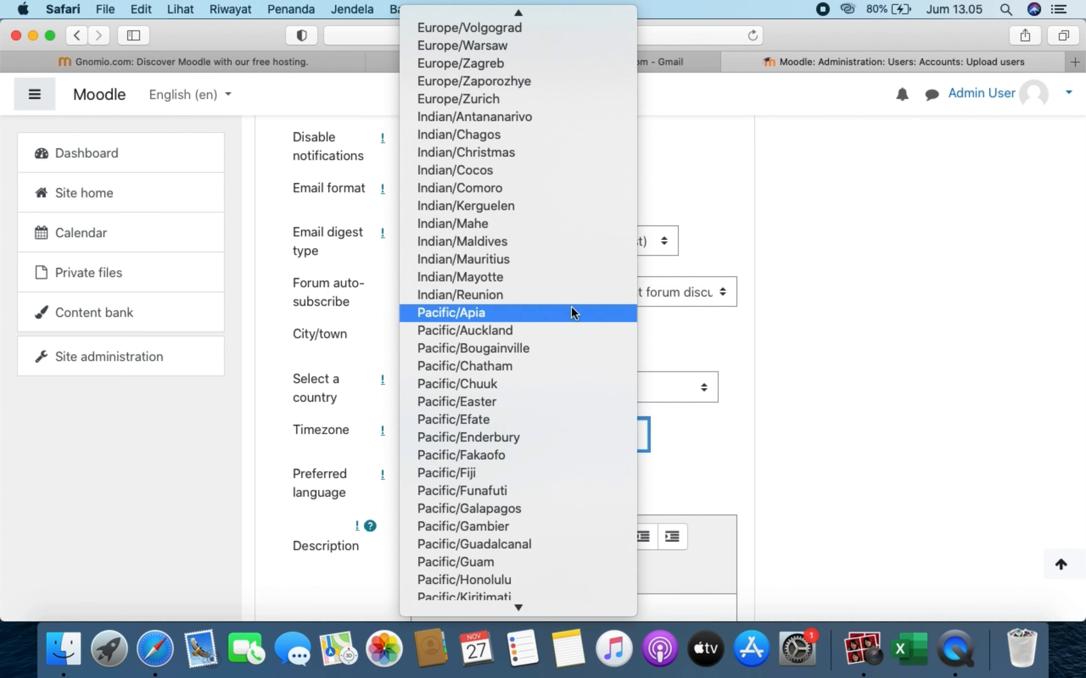
scroll(571, 308, up, 20)
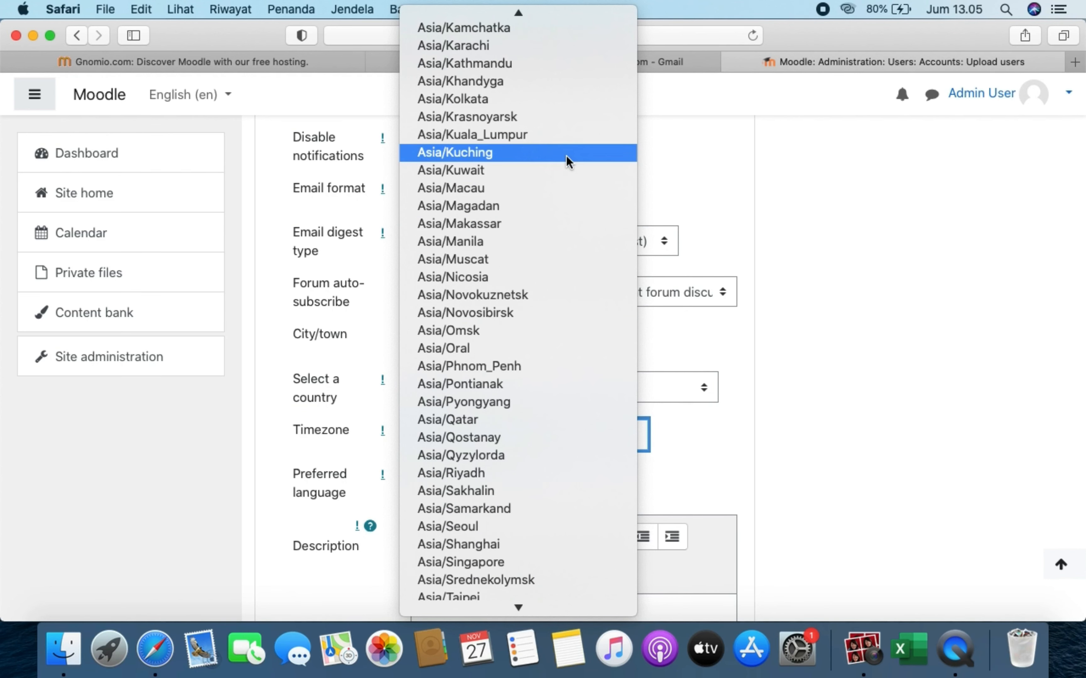
scroll(566, 156, up, 2)
scroll(566, 155, up, 2)
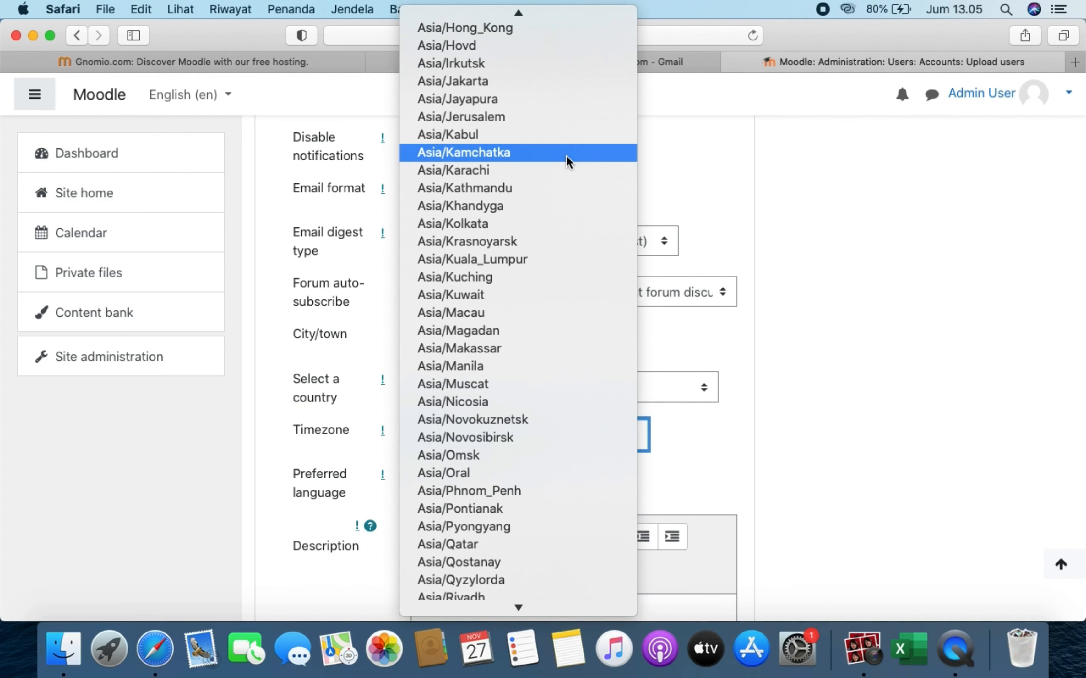
click(565, 85)
click(500, 475)
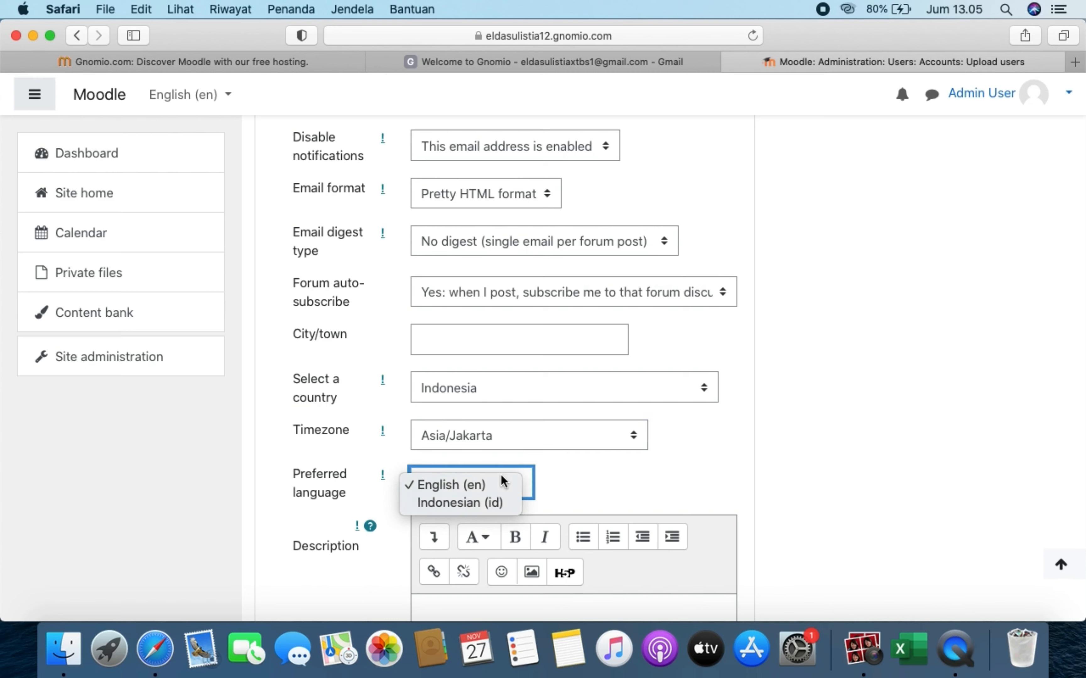
click(499, 503)
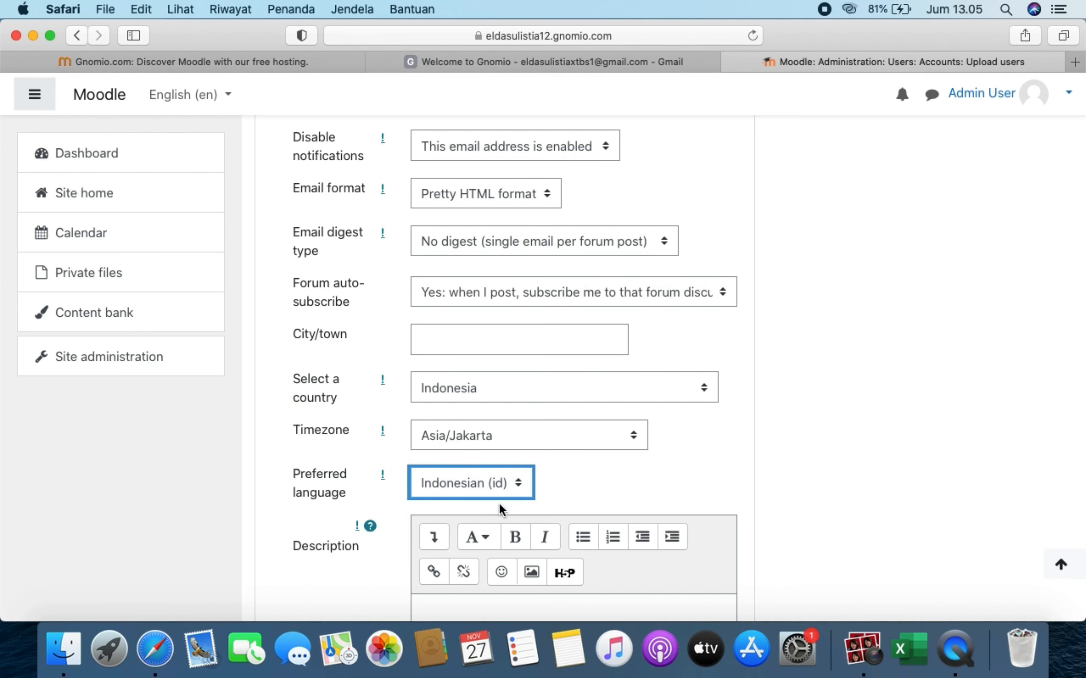
scroll(499, 504, down, 15)
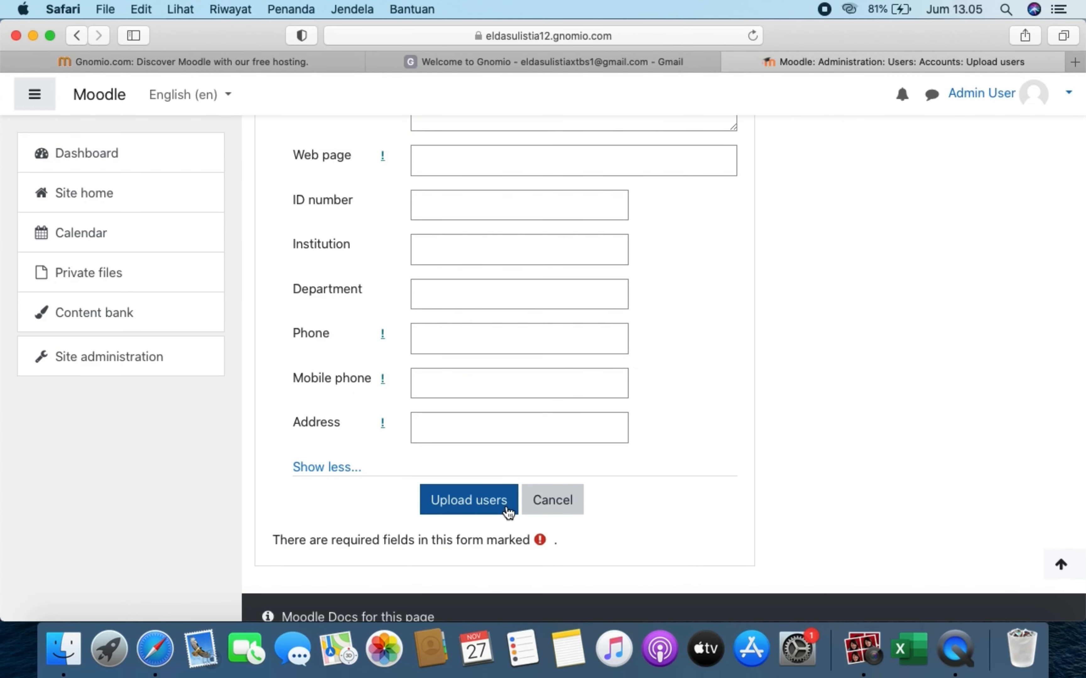
- Run the upload (0 created, 2 skipped as existing) and continue to a blank upload form
click(506, 508)
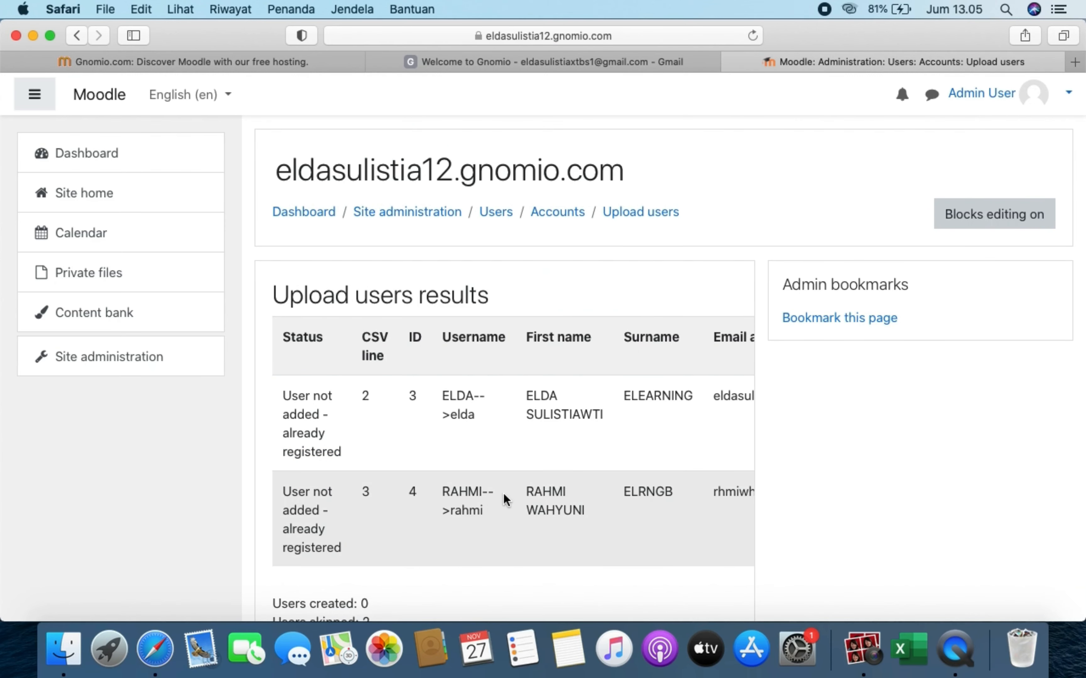
scroll(485, 483, down, 5)
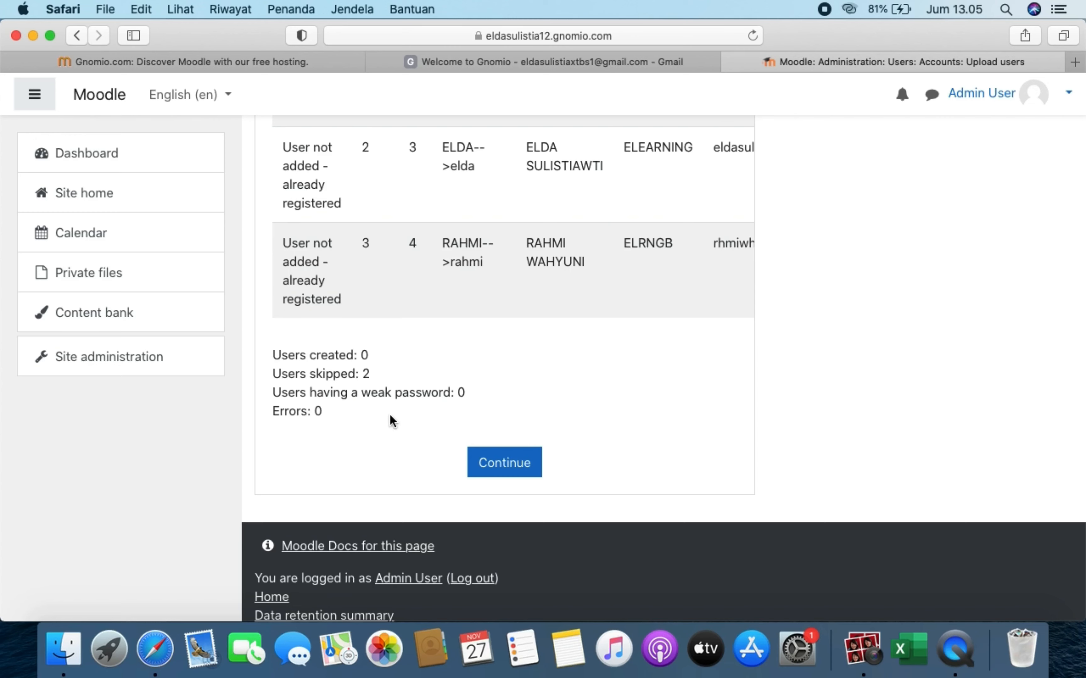
click(489, 472)
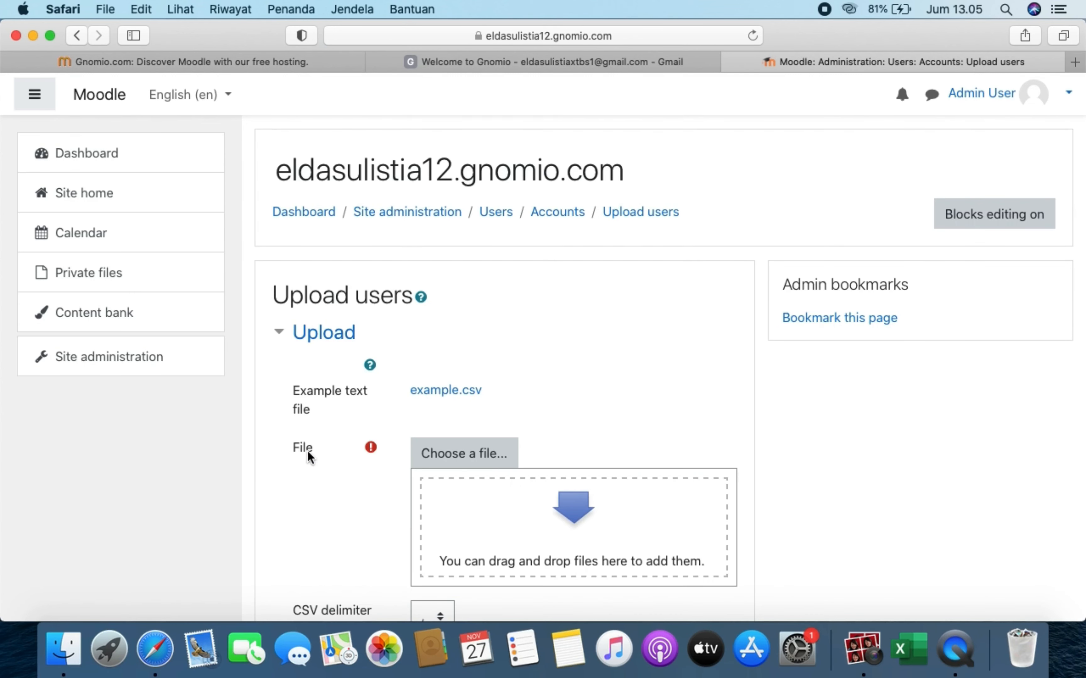
- Through Manage courses and categories, pick 18 MLD/A > elearning and open its 9 enrolled participants
click(149, 360)
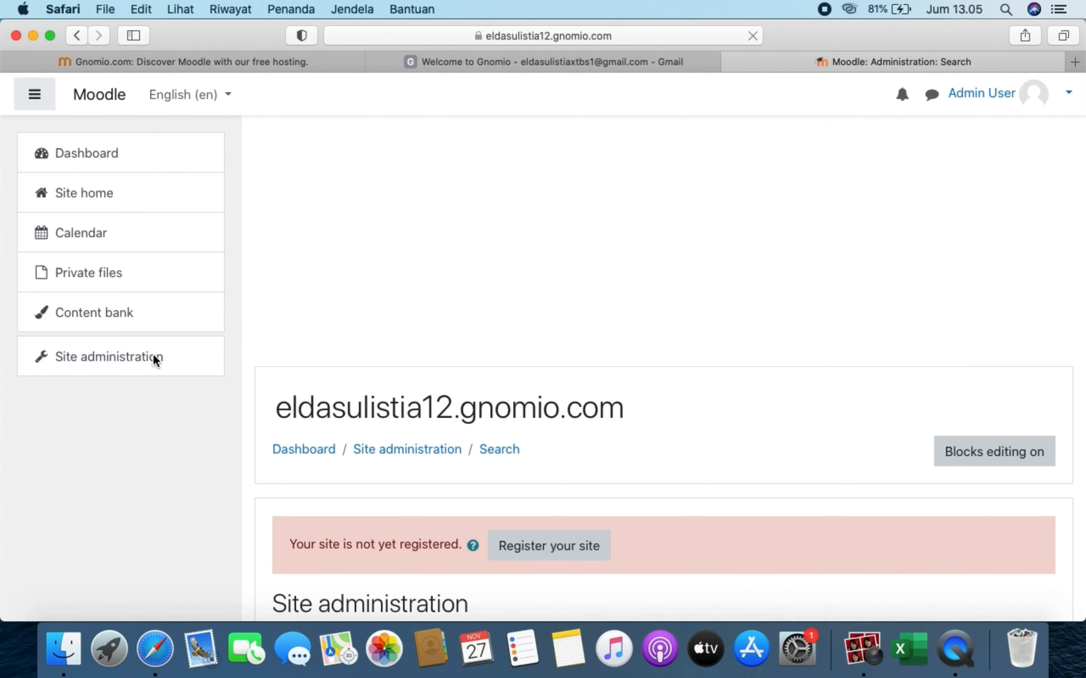
scroll(413, 429, down, 6)
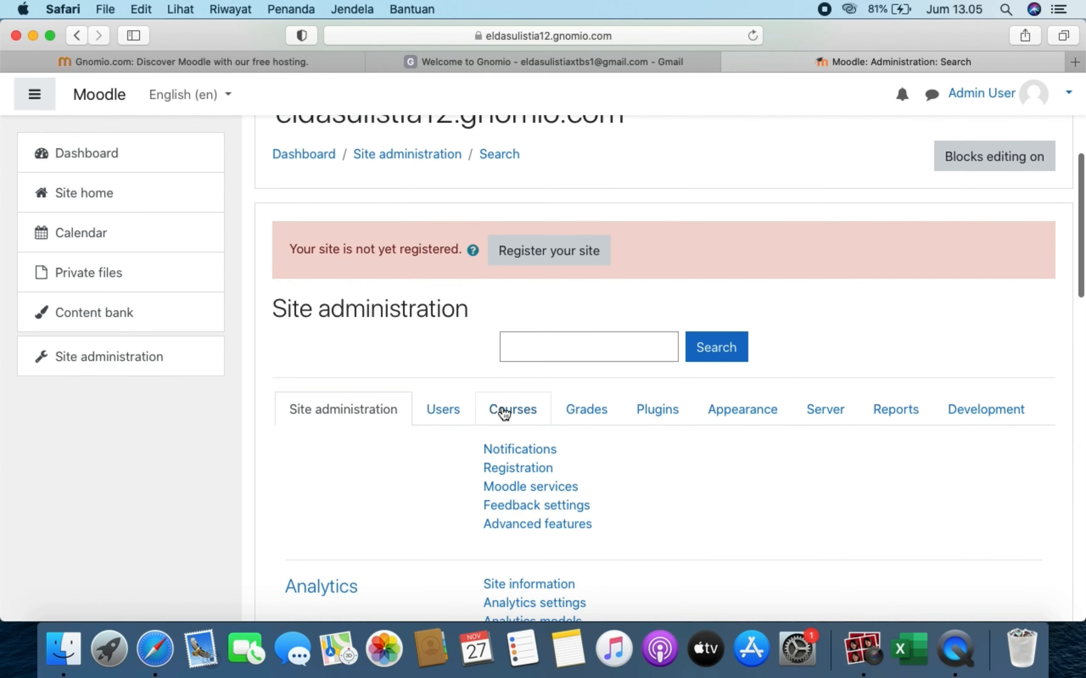
click(512, 409)
scroll(513, 404, down, 5)
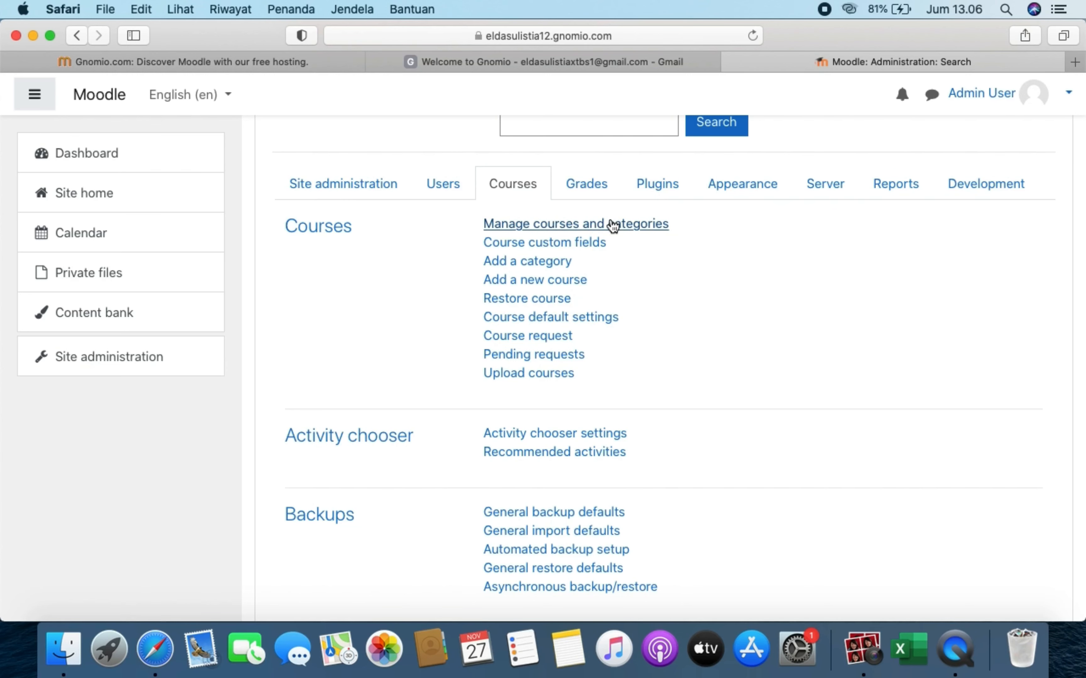
click(635, 226)
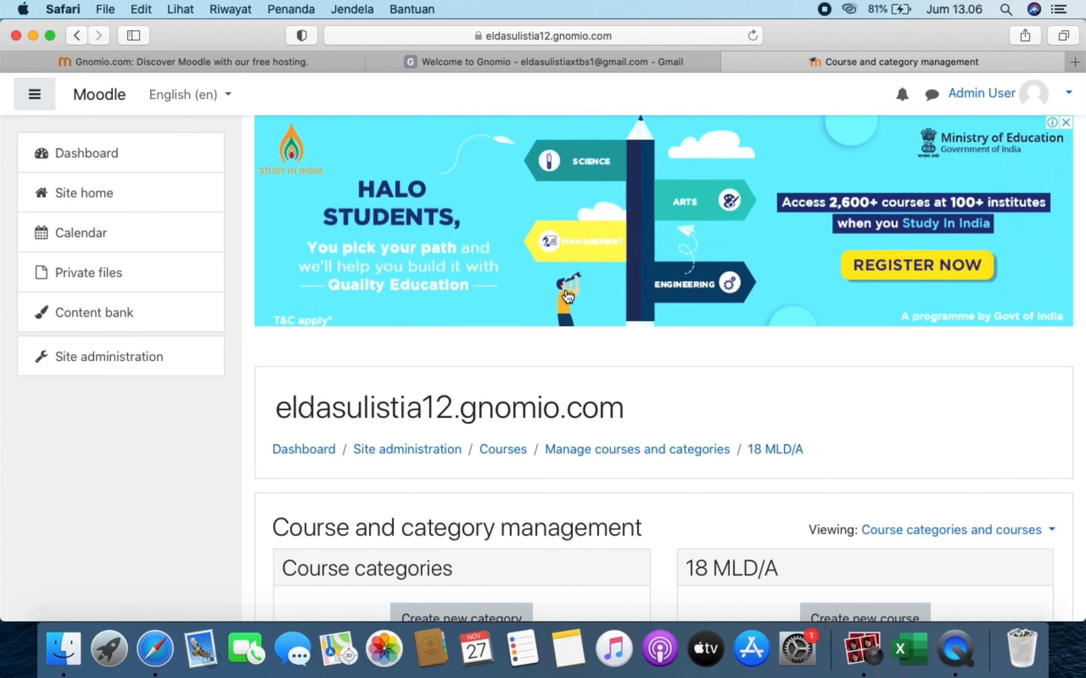
scroll(560, 298, down, 10)
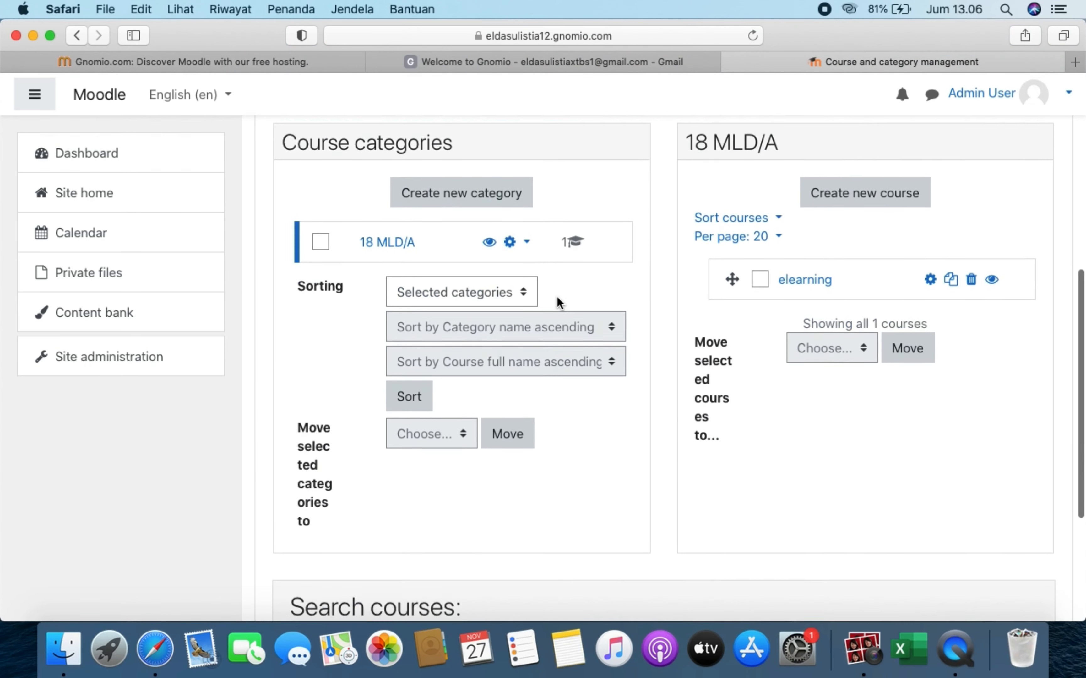
click(397, 230)
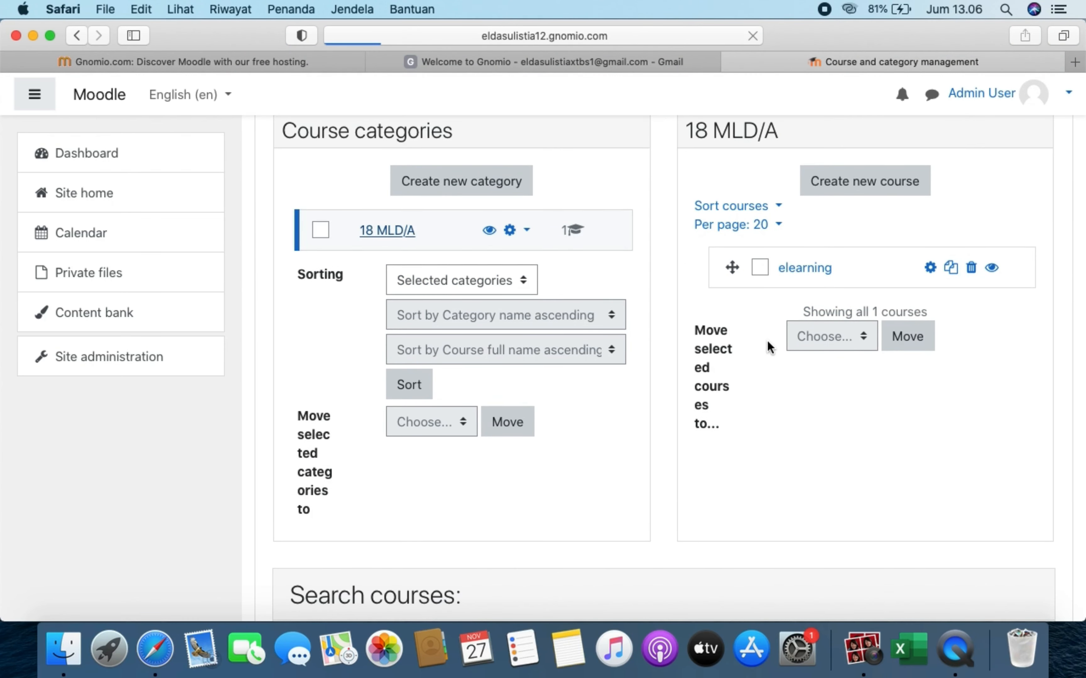
scroll(803, 449, down, 5)
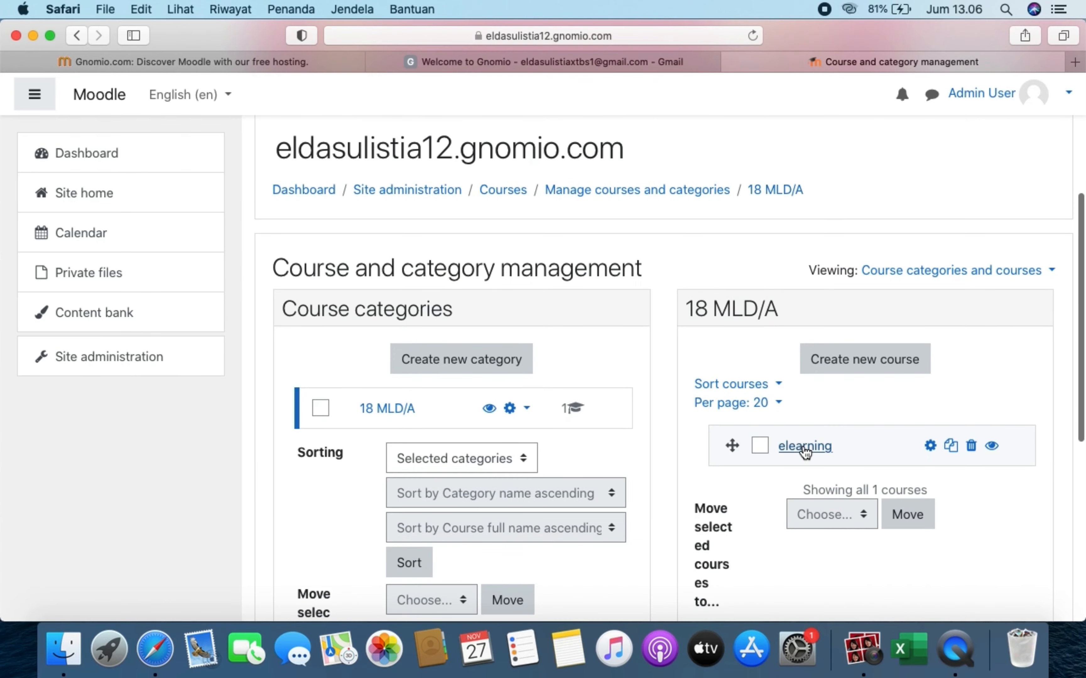
click(806, 444)
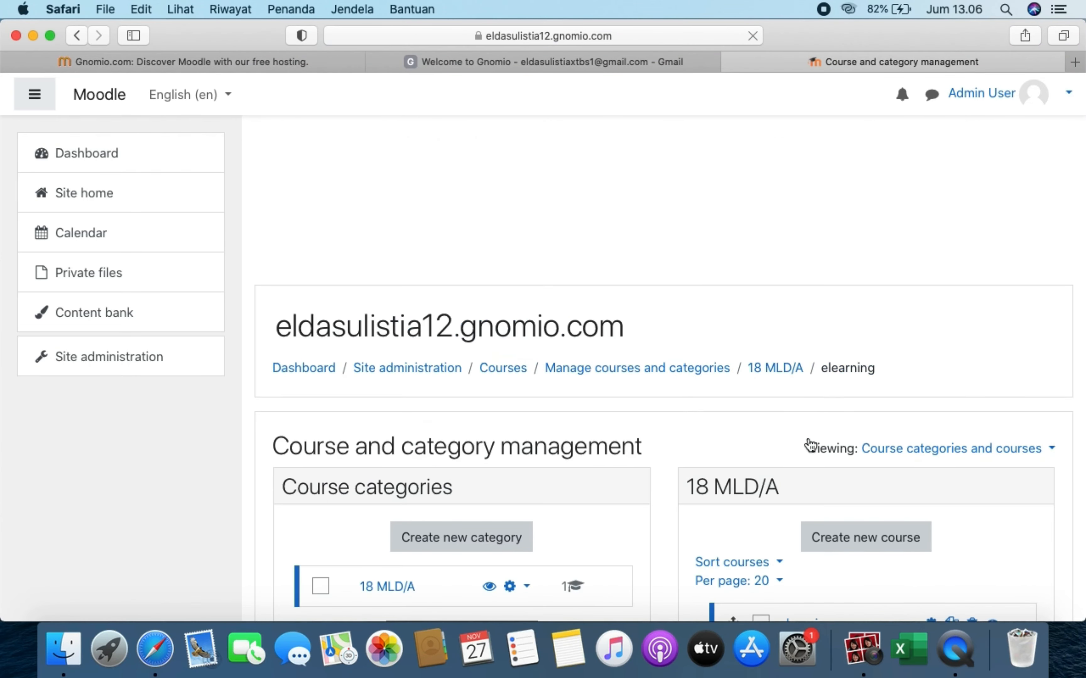
scroll(810, 446, down, 10)
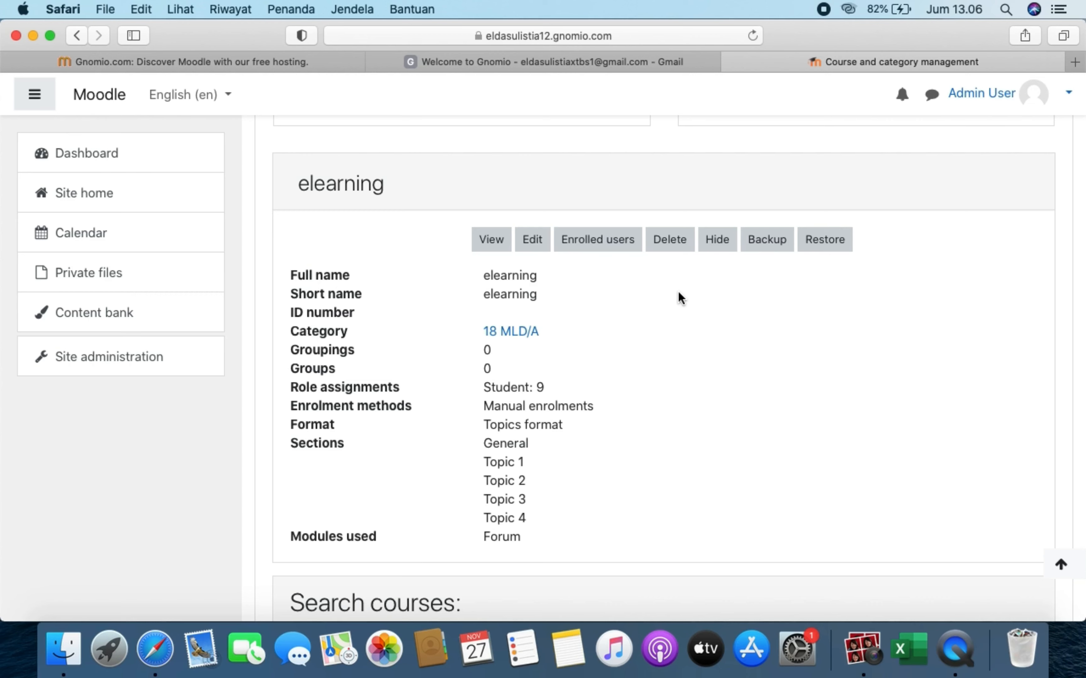
click(615, 243)
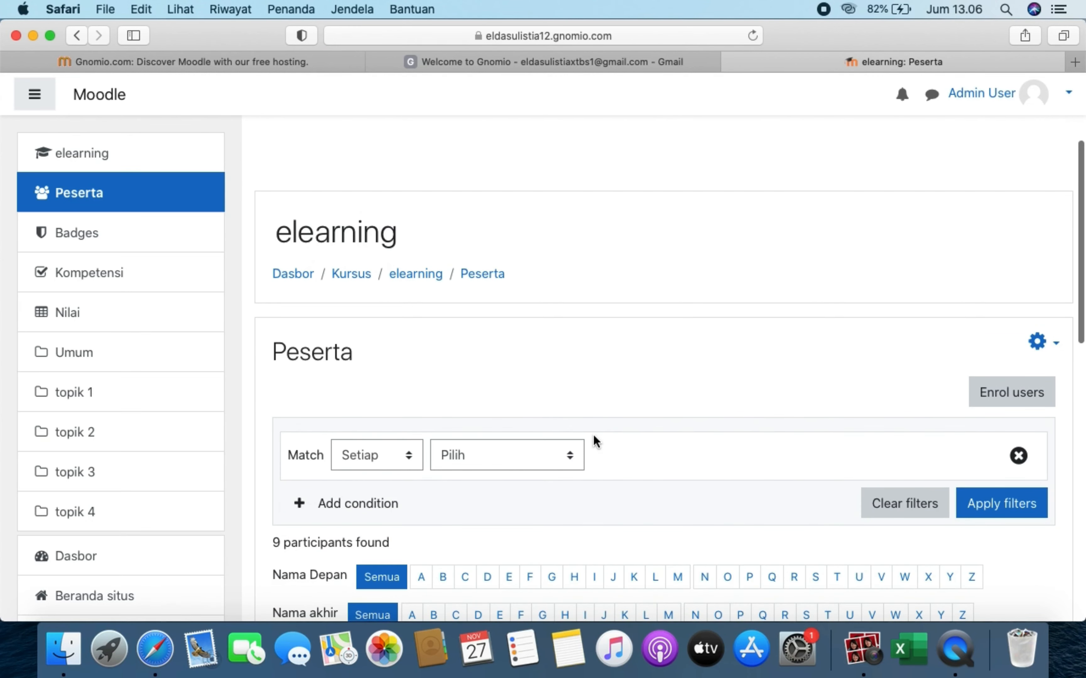
scroll(594, 444, down, 3)
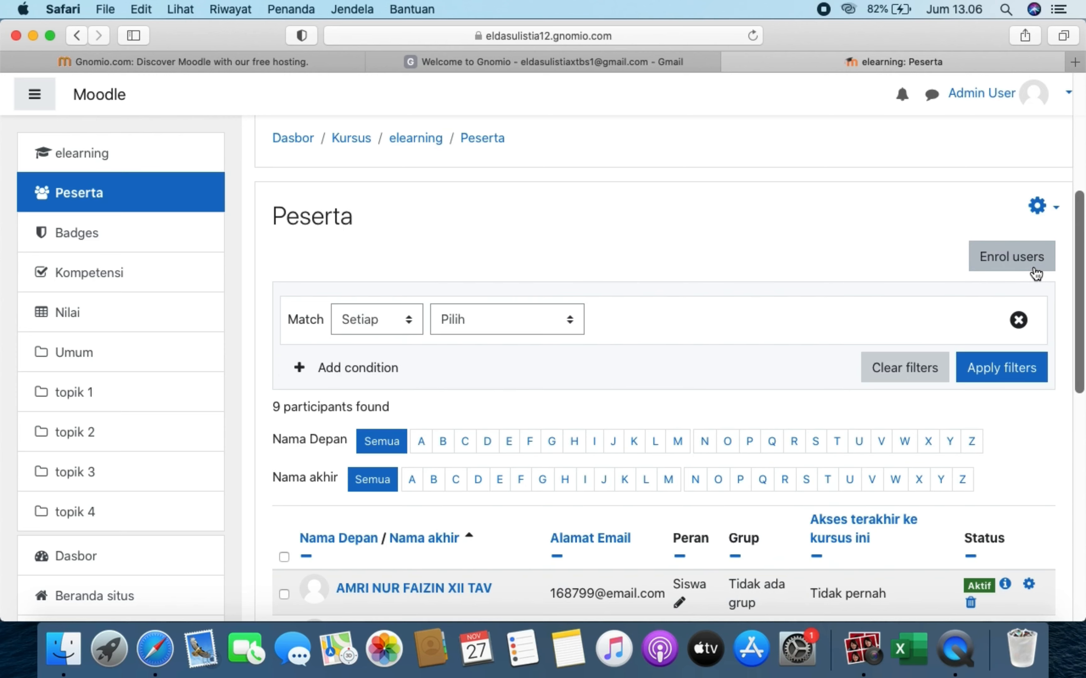
- Search for and enrol the chosen user in elearning as Pengajar, bringing participants to 10
click(1036, 272)
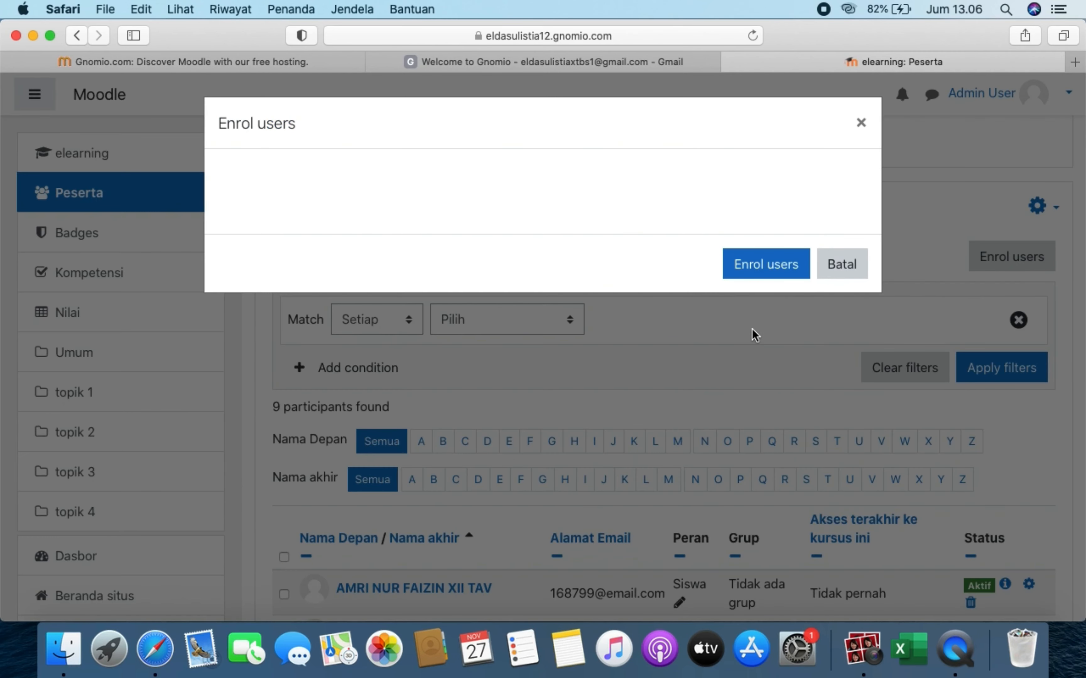
click(551, 261)
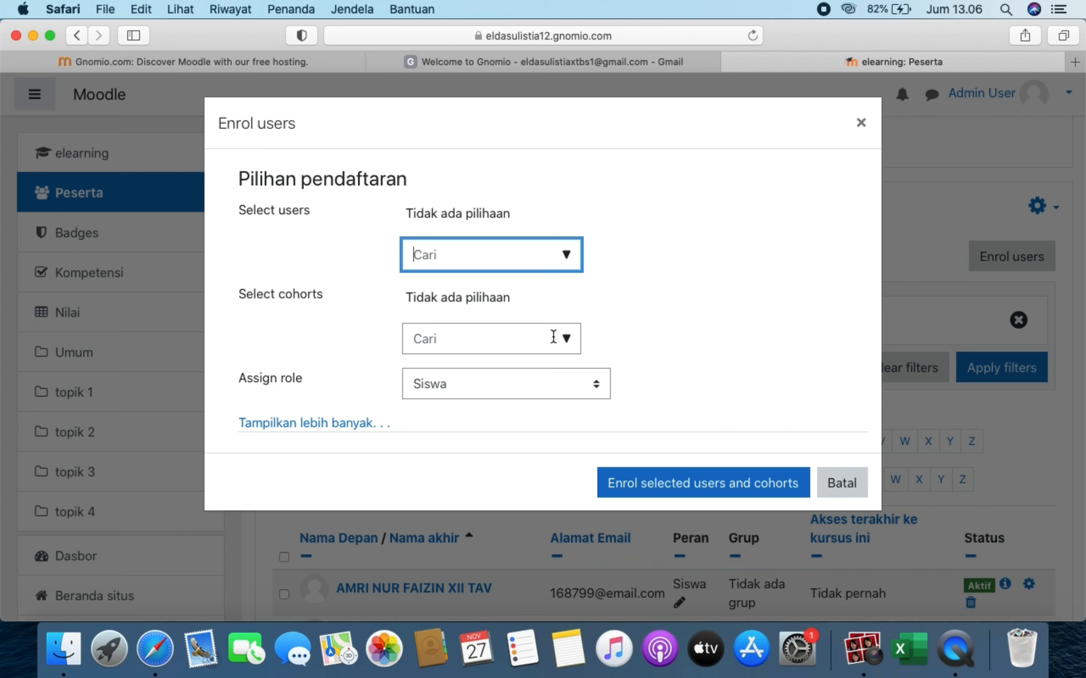
click(567, 256)
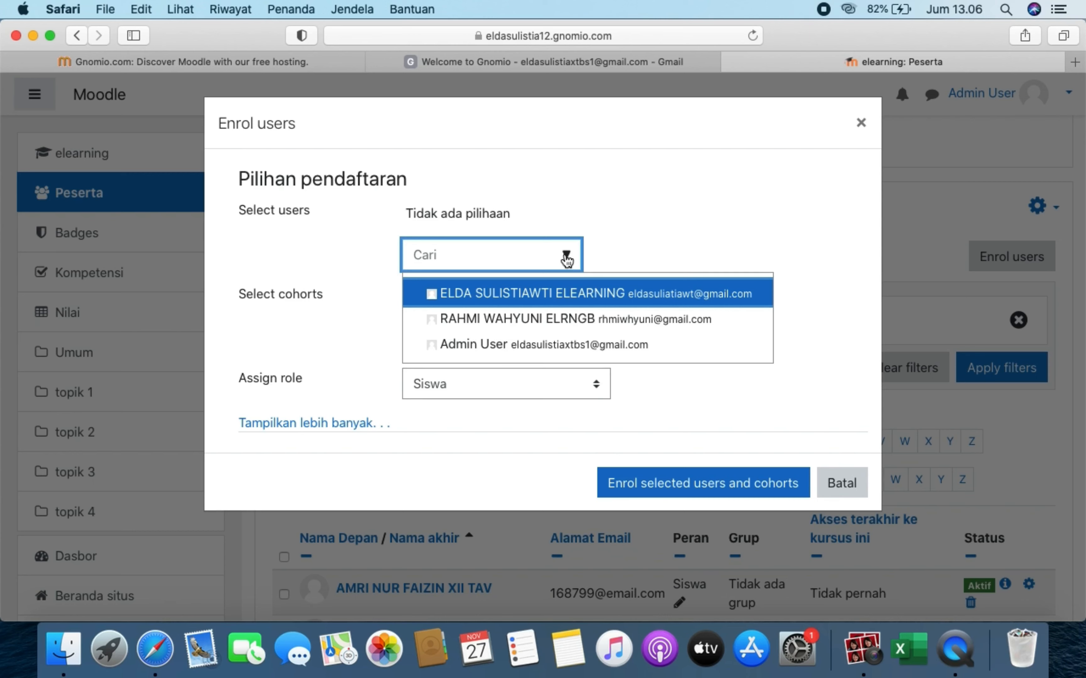
click(566, 257)
click(547, 294)
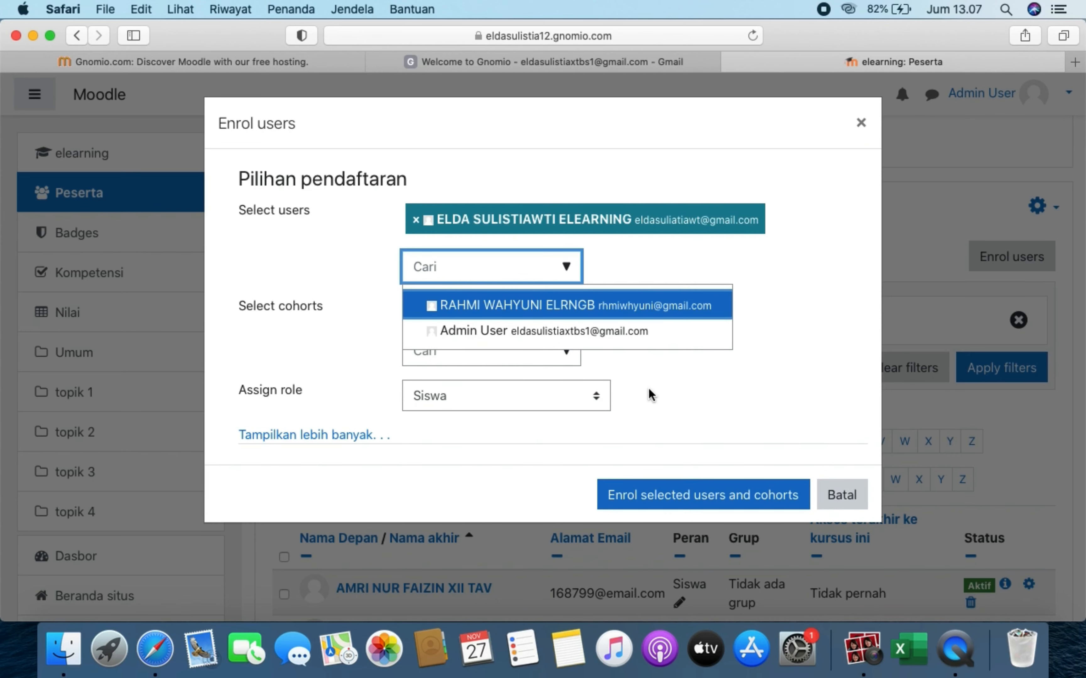
click(556, 406)
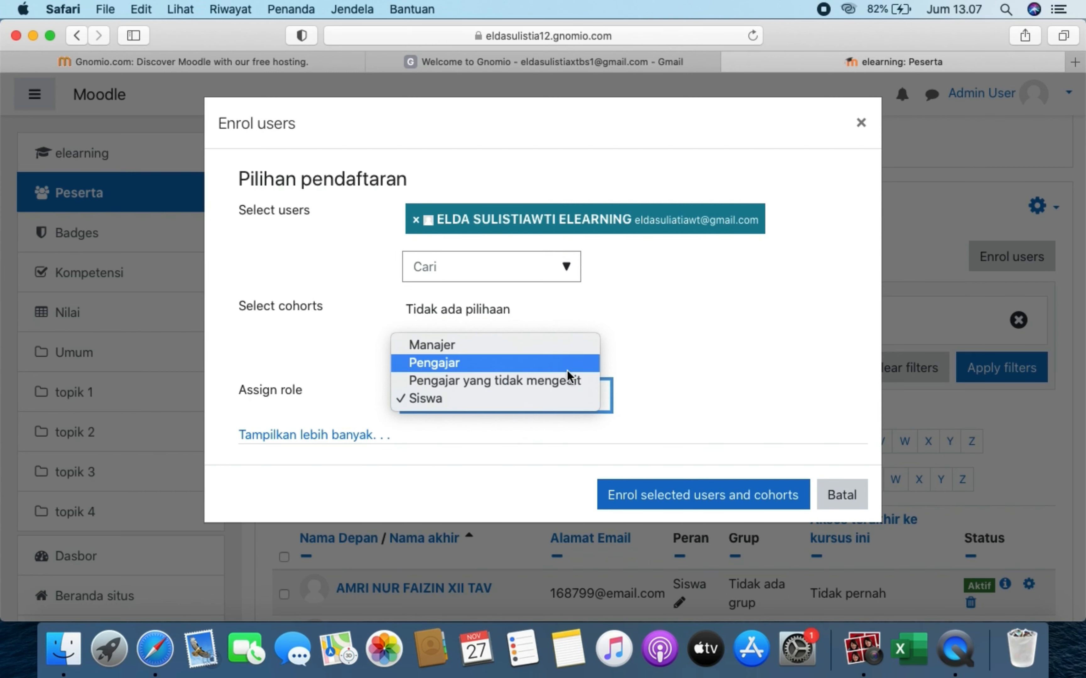
click(495, 362)
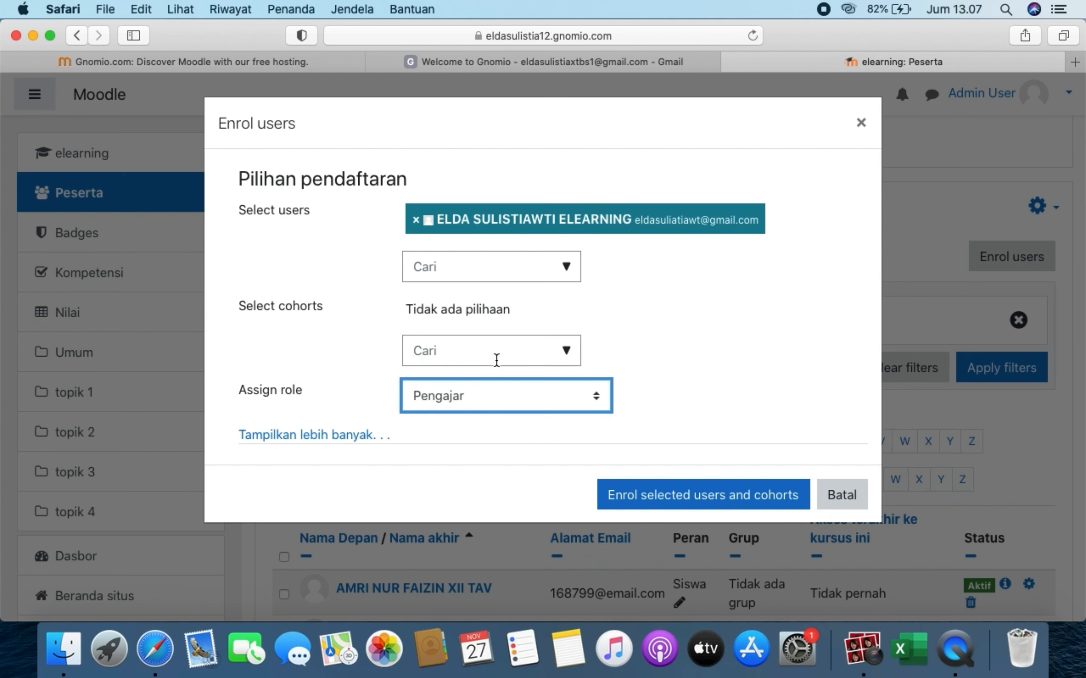
click(682, 495)
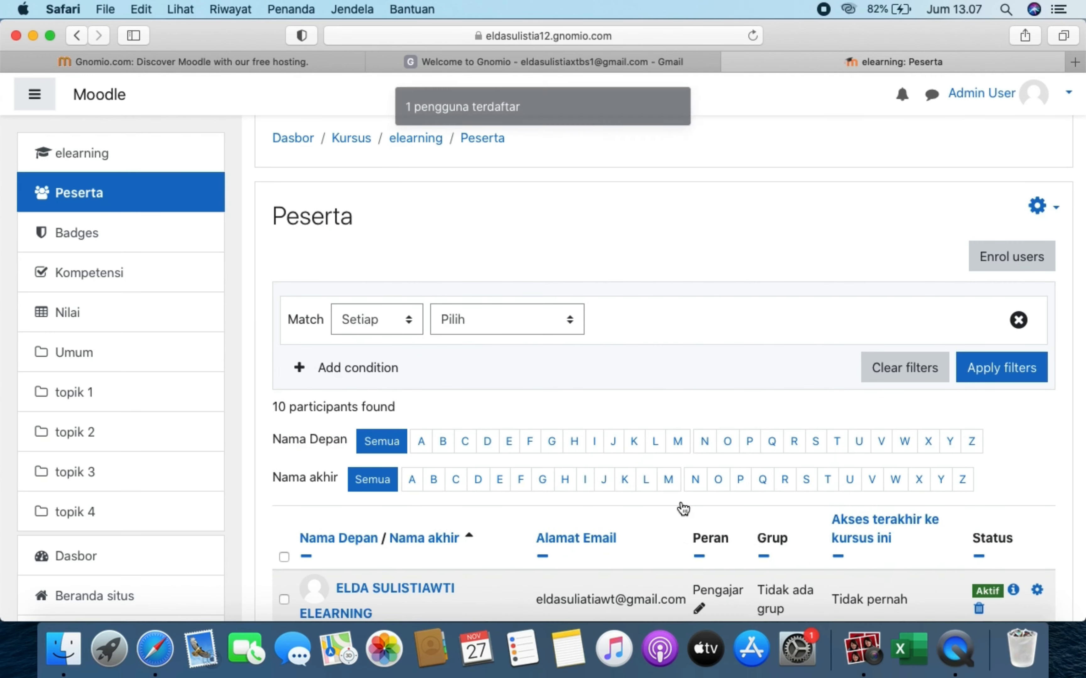
- Leave the participants list for the Dashboard, then go on to Site administration
scroll(682, 508, down, 5)
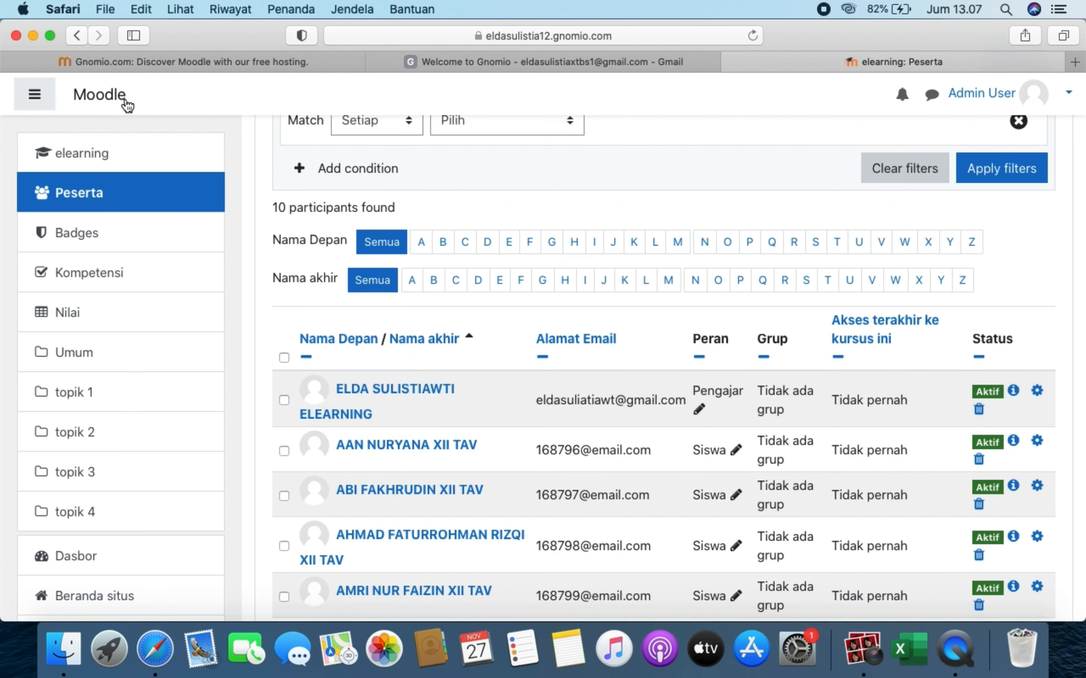
click(125, 101)
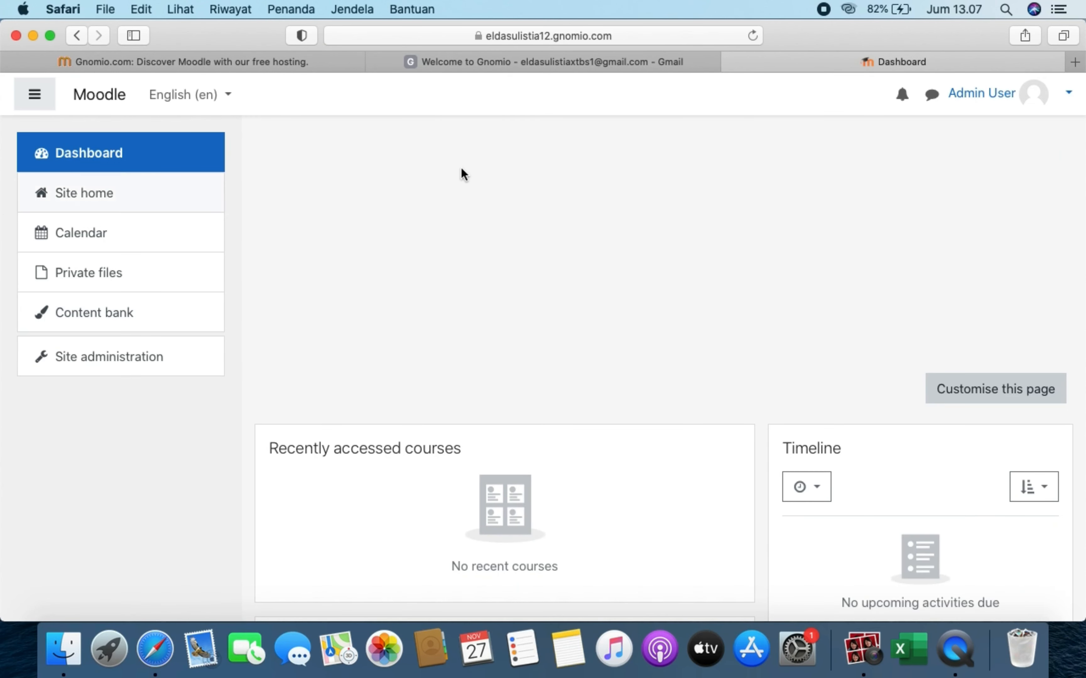
click(147, 363)
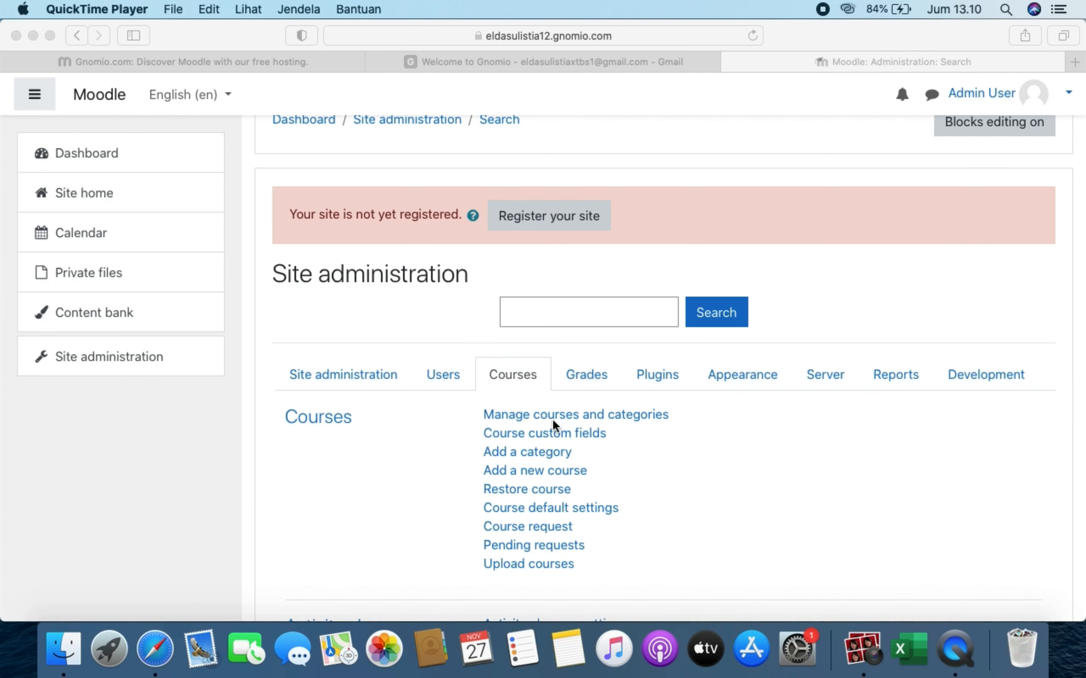
- In Manage courses and categories, open 18 MLD/A and show the elearning course details (Teacher: 1, Student: 9)
click(552, 415)
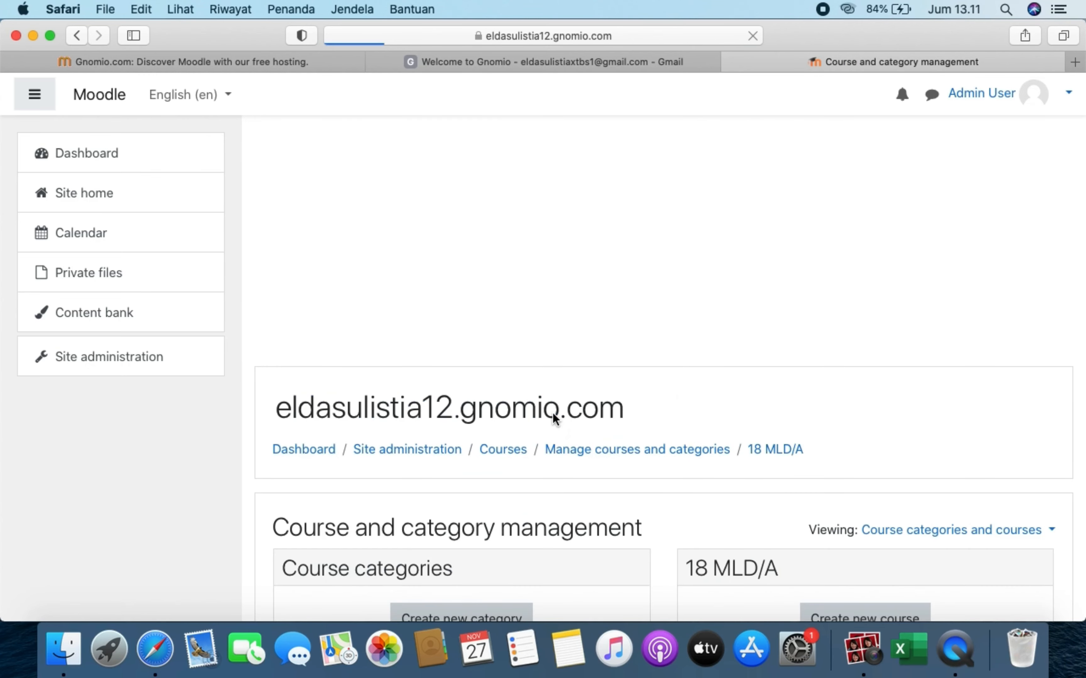
scroll(500, 475, down, 6)
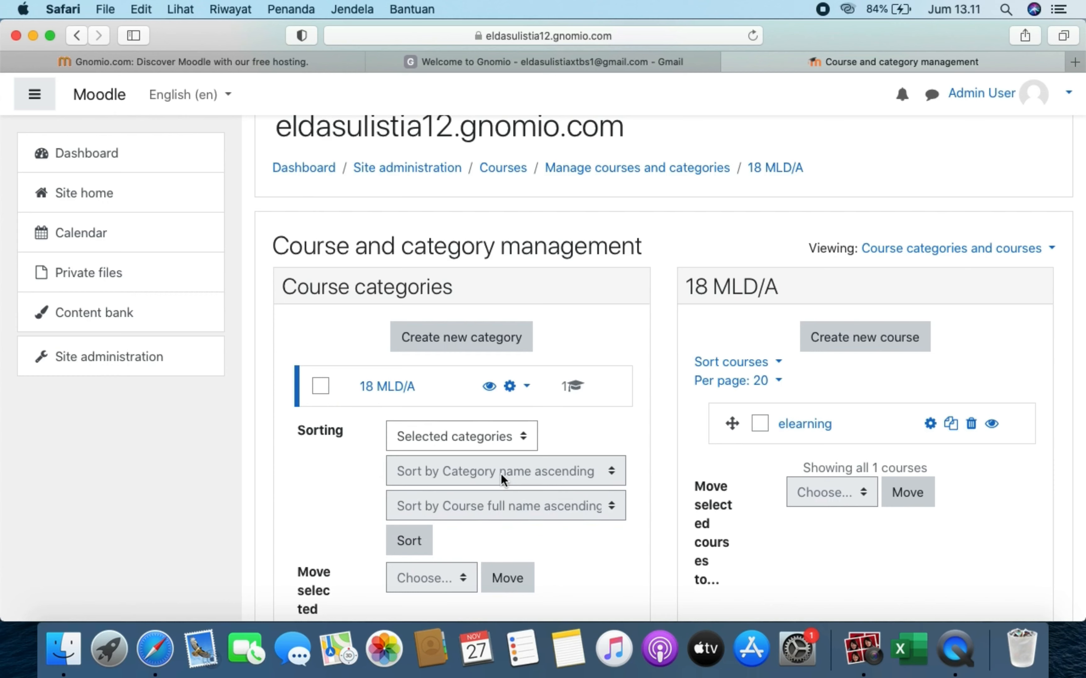
scroll(473, 484, down, 1)
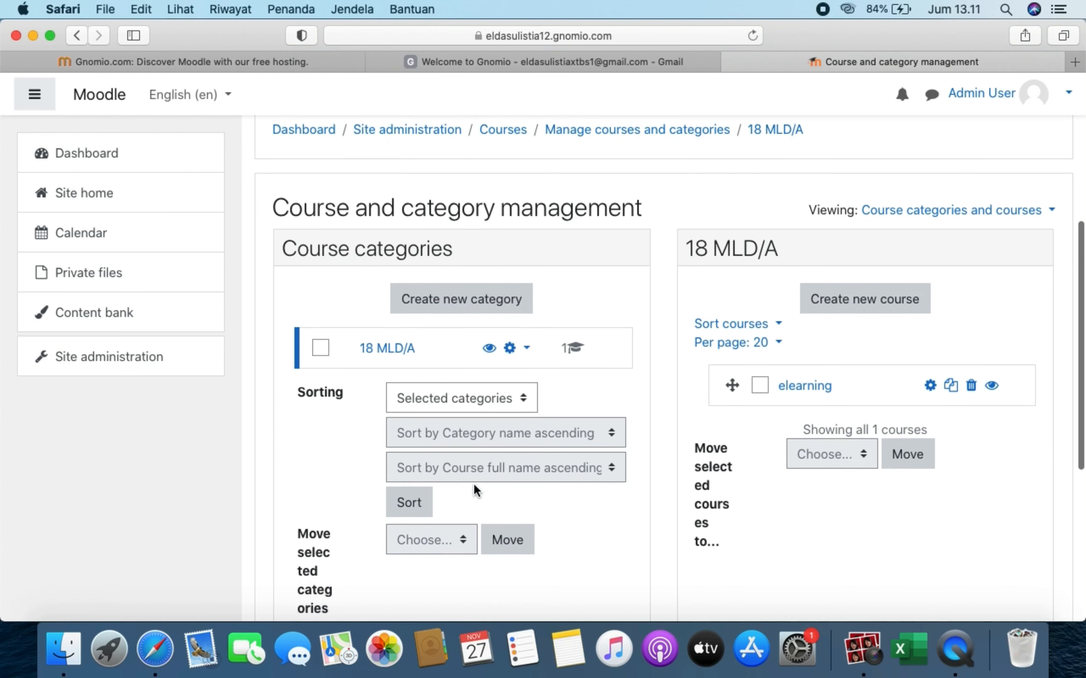
scroll(473, 483, down, 1)
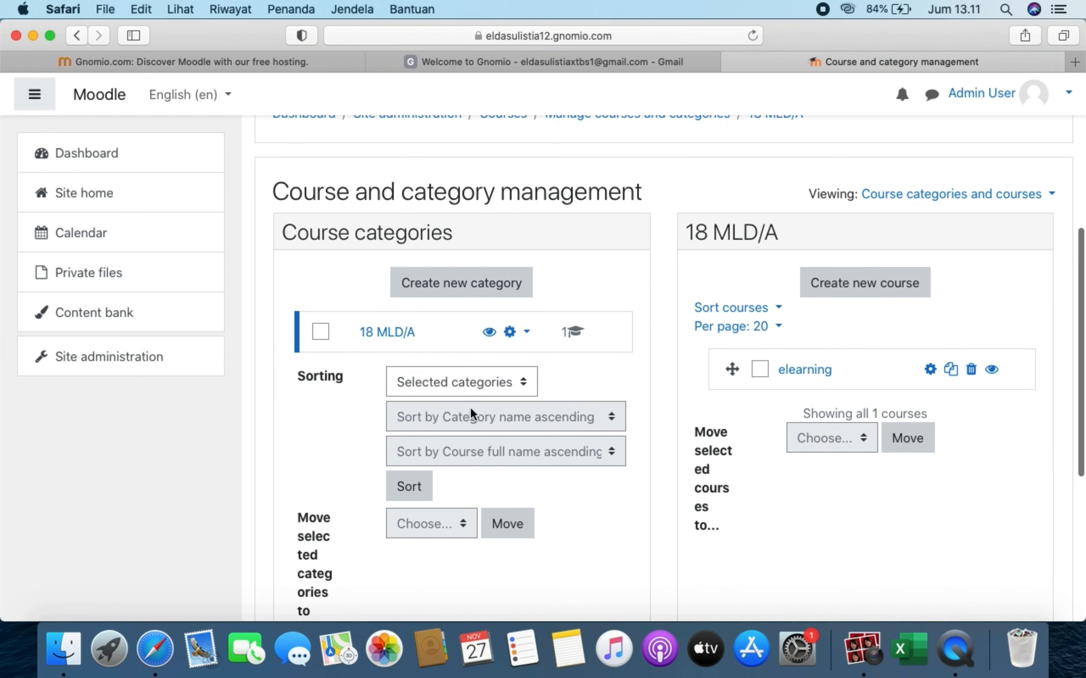
click(407, 337)
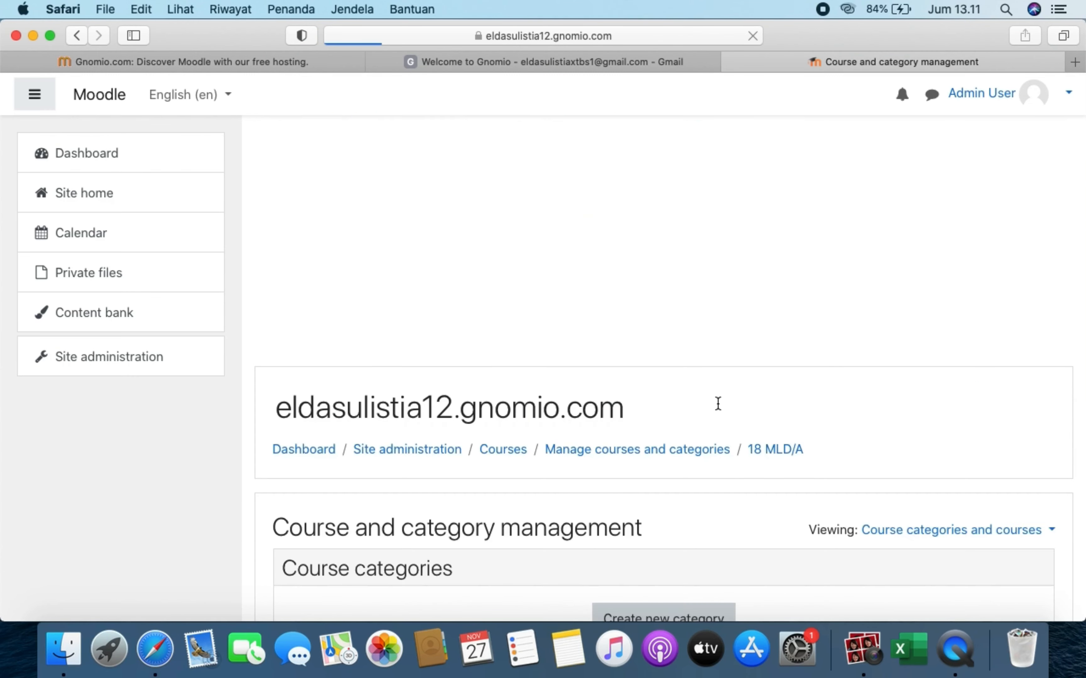
scroll(764, 461, down, 7)
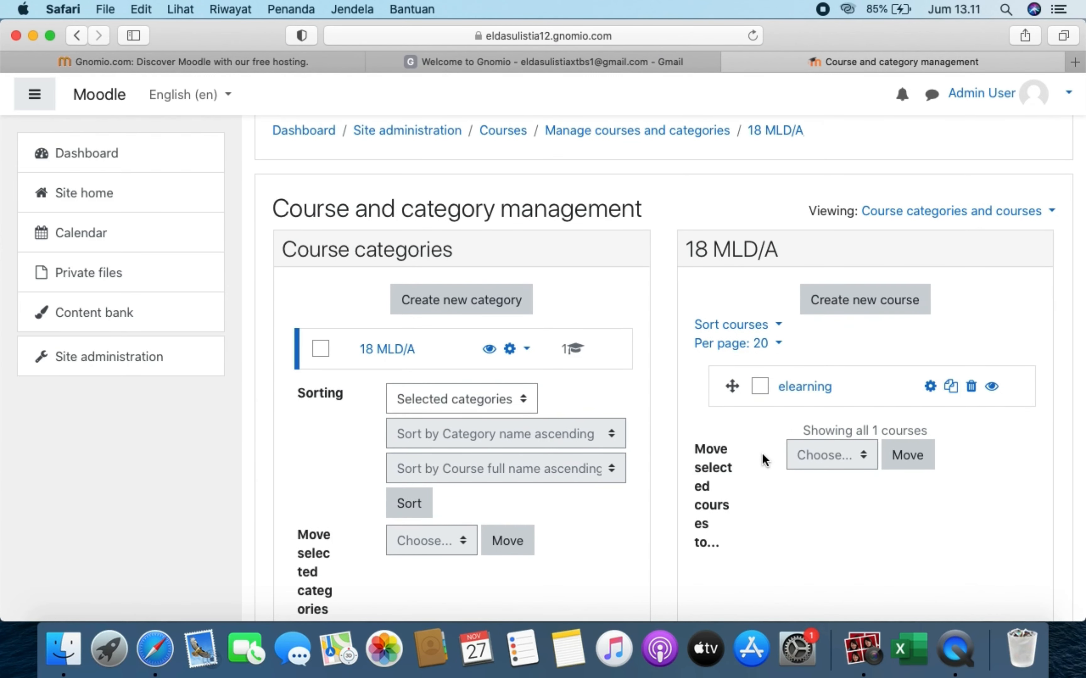
click(815, 385)
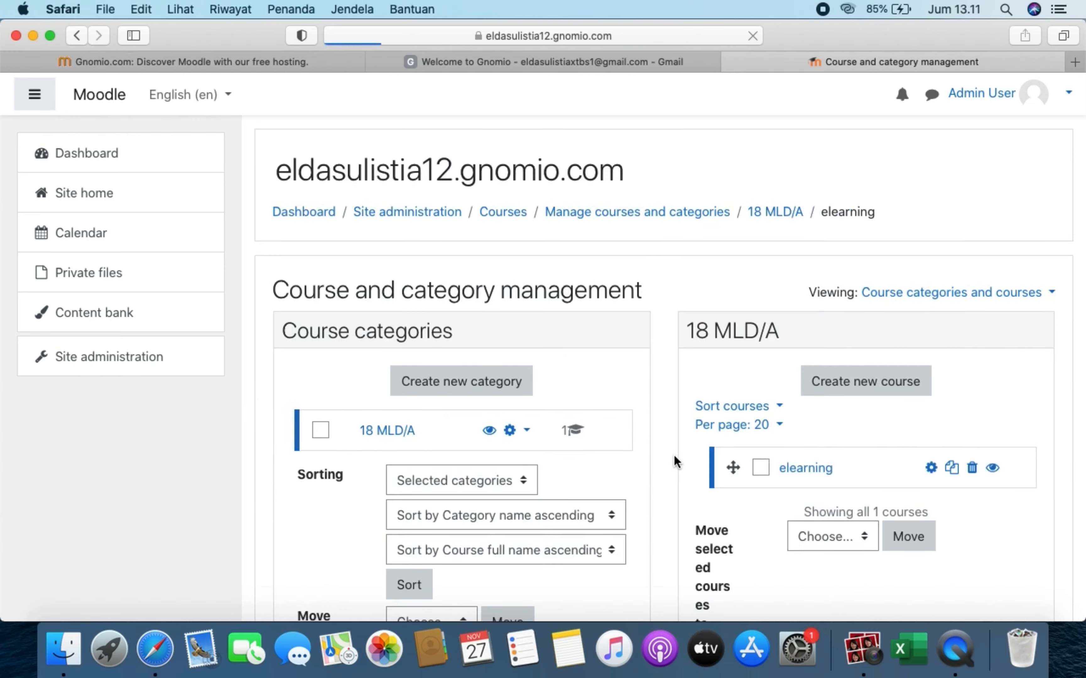
scroll(673, 455, down, 6)
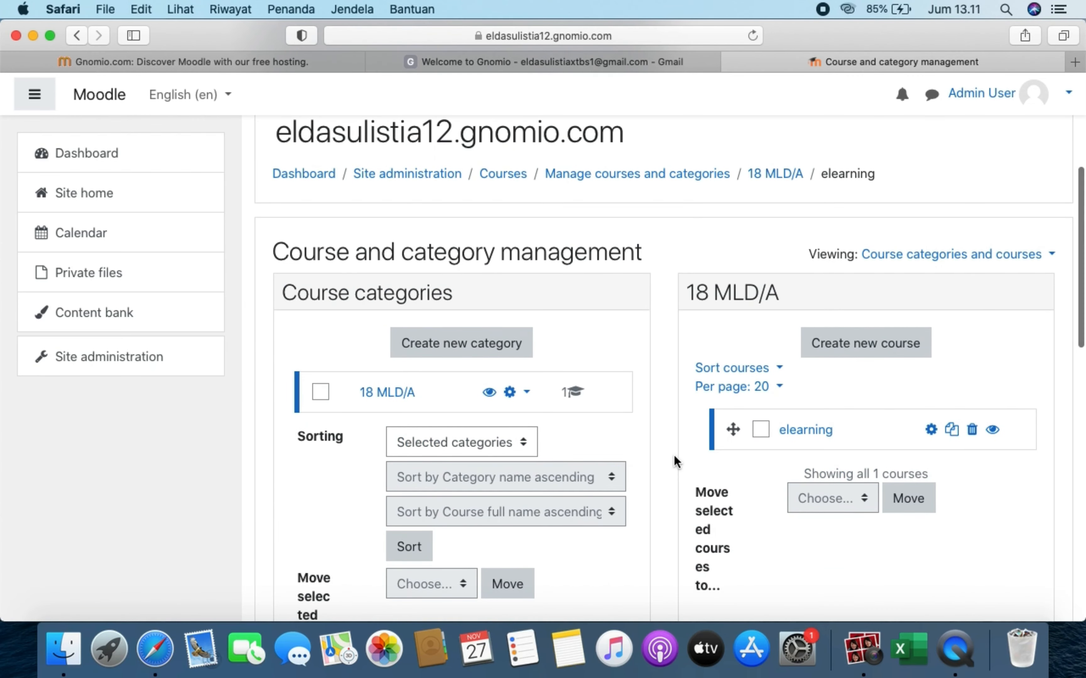
scroll(673, 455, down, 10)
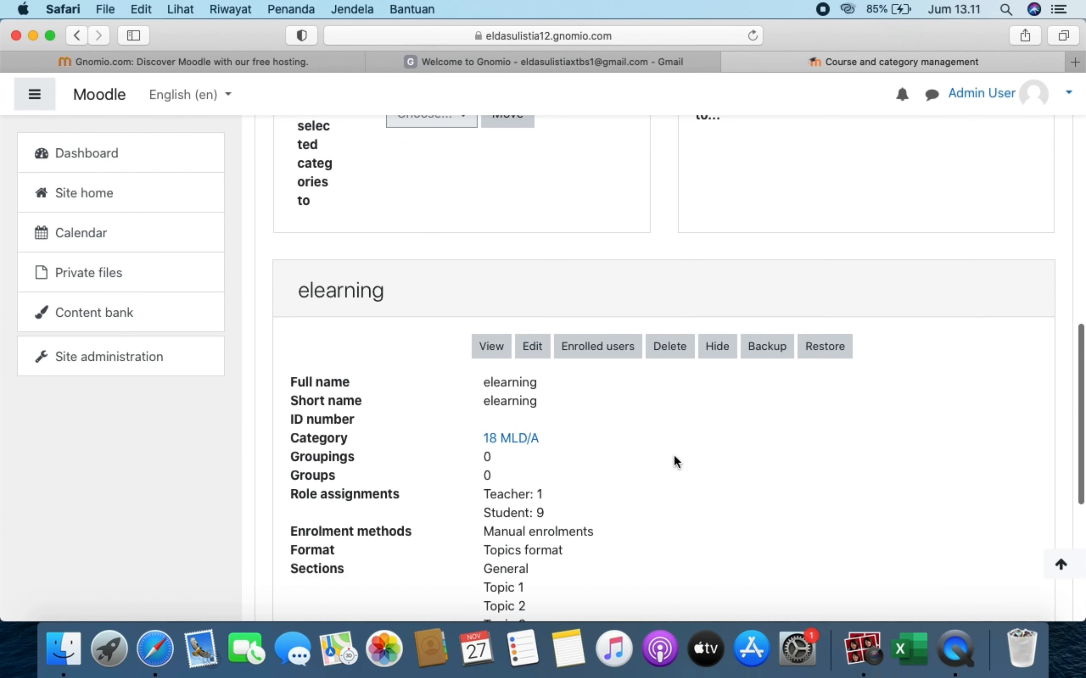
click(493, 353)
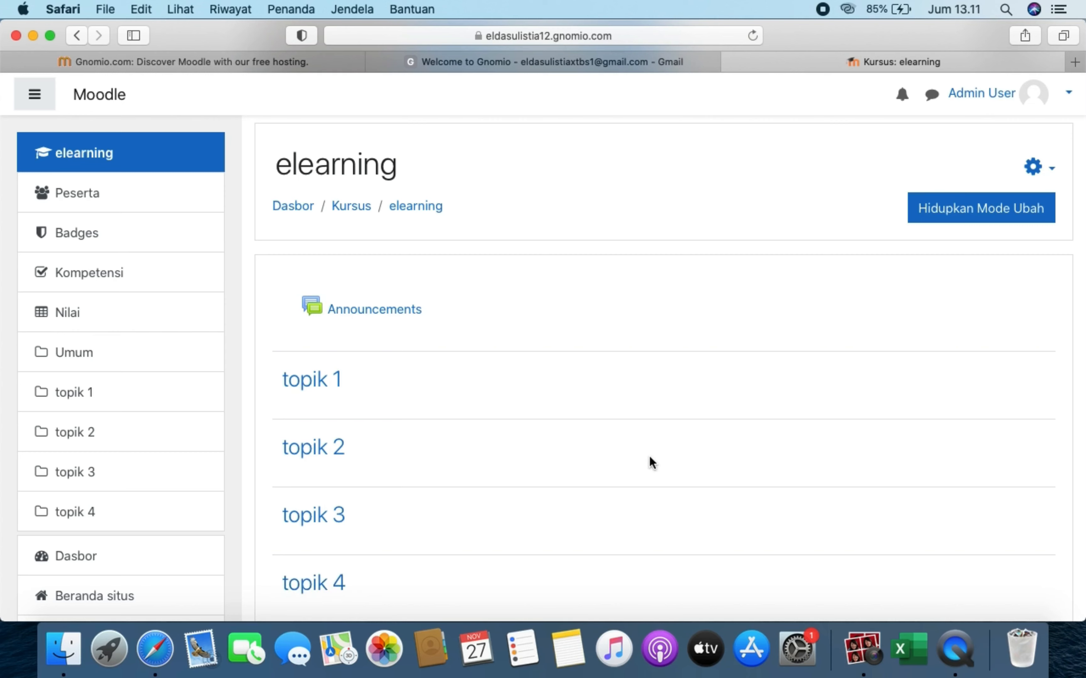
- Switch on 'Hidupkan Mode Ubah' for elearning and review the sections from Announcements to topik 4
click(989, 219)
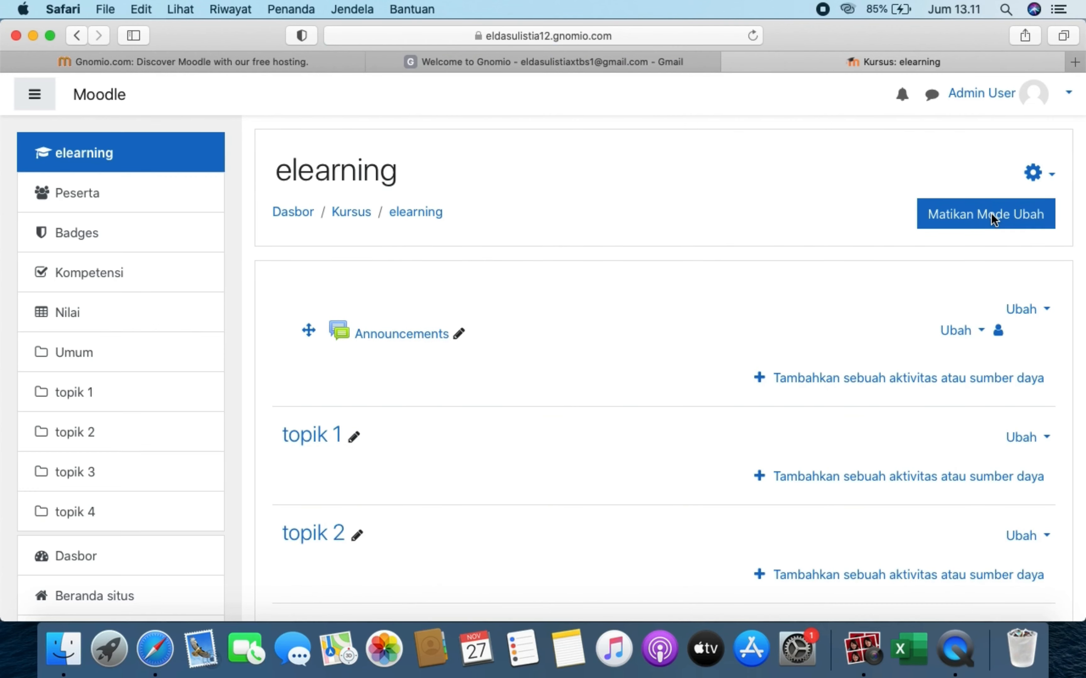
scroll(708, 462, down, 3)
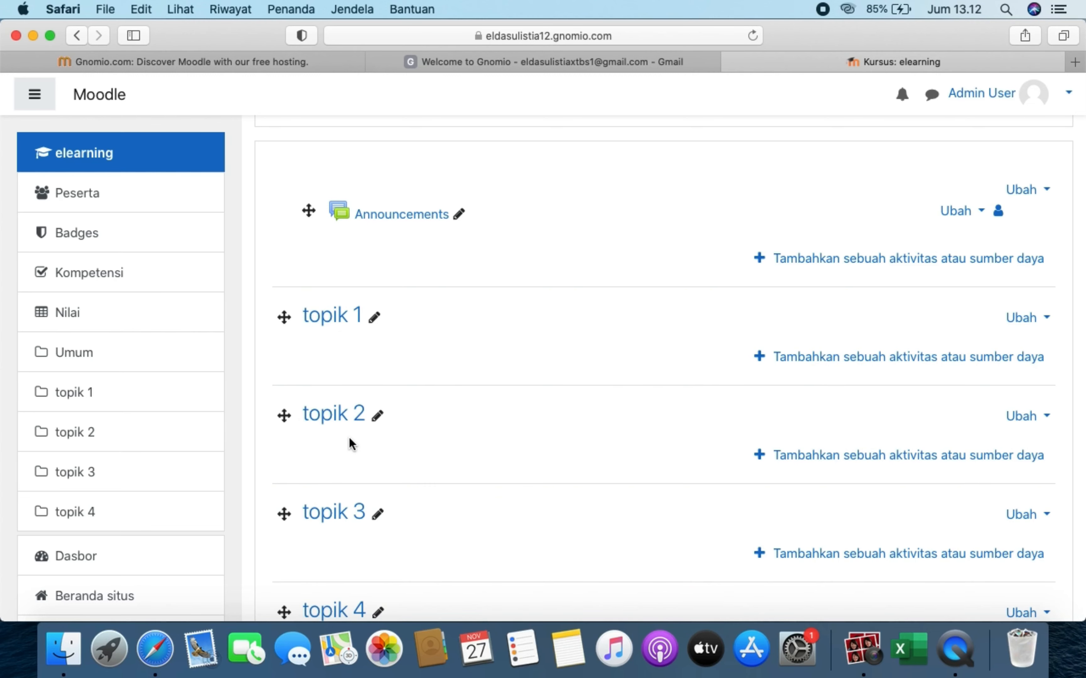
scroll(351, 605, down, 5)
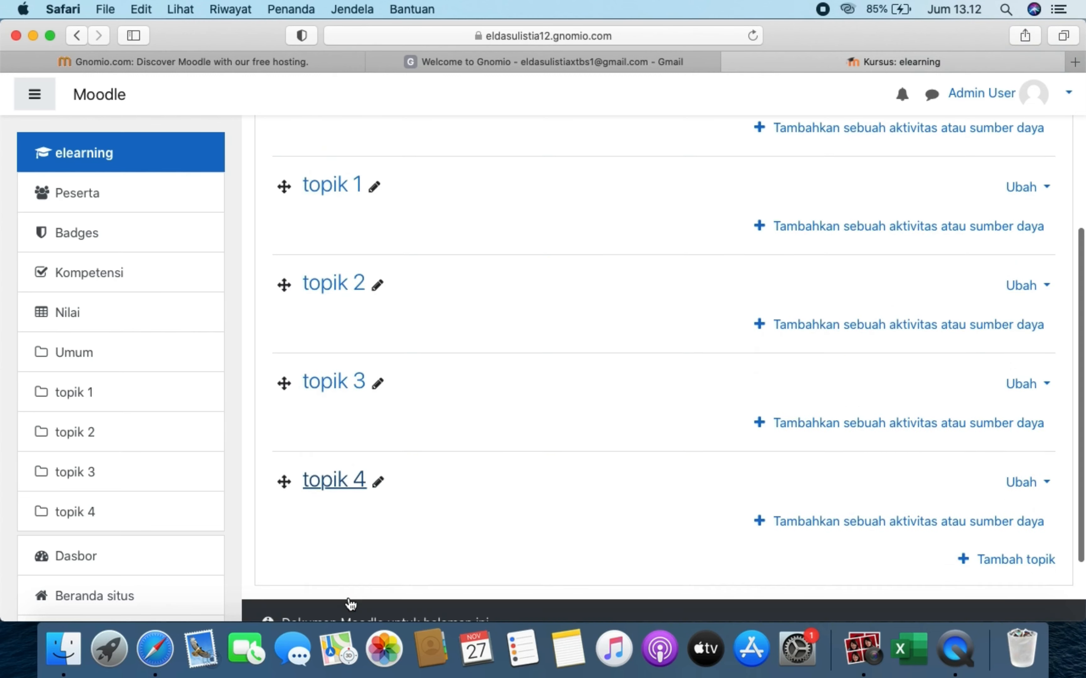
scroll(351, 606, up, 5)
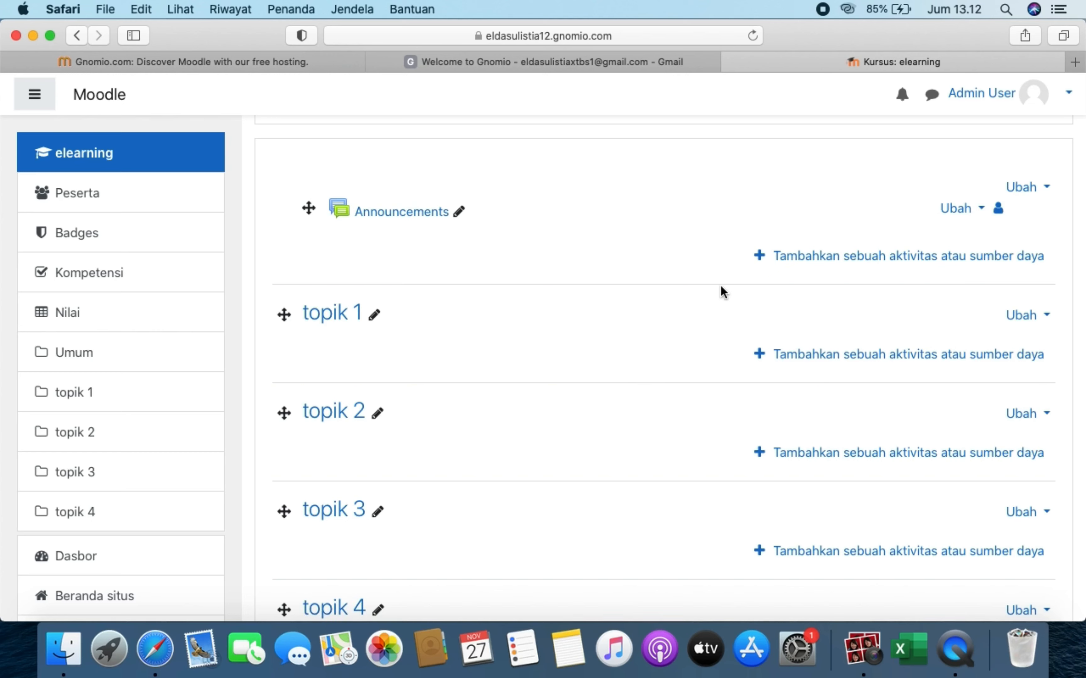
scroll(624, 251, up, 5)
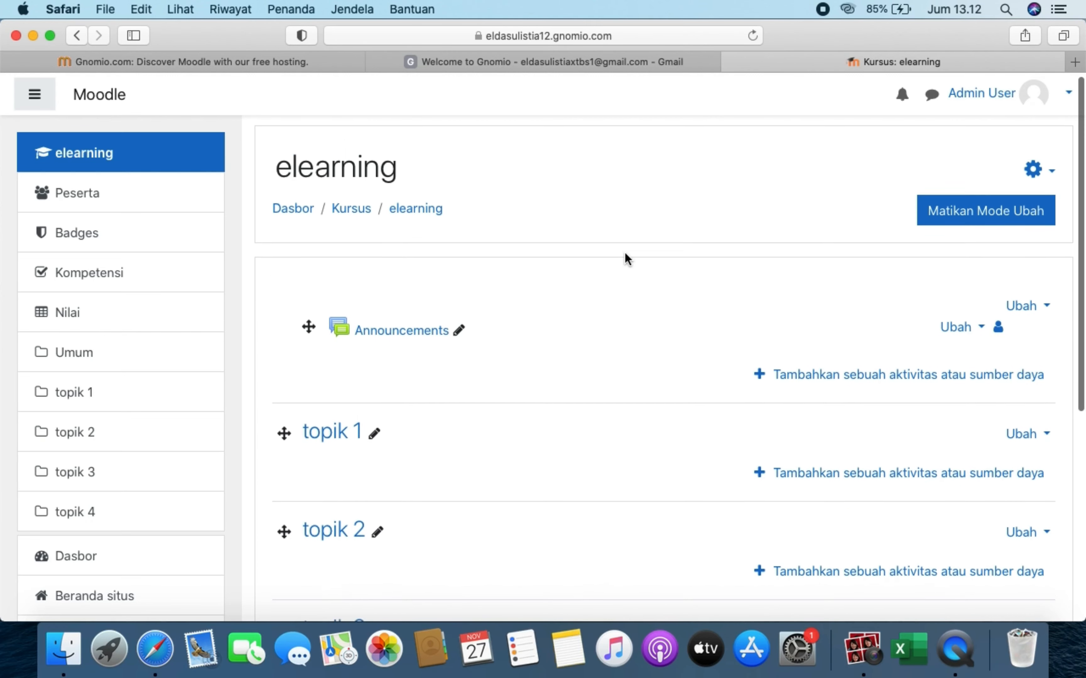
scroll(626, 256, down, 4)
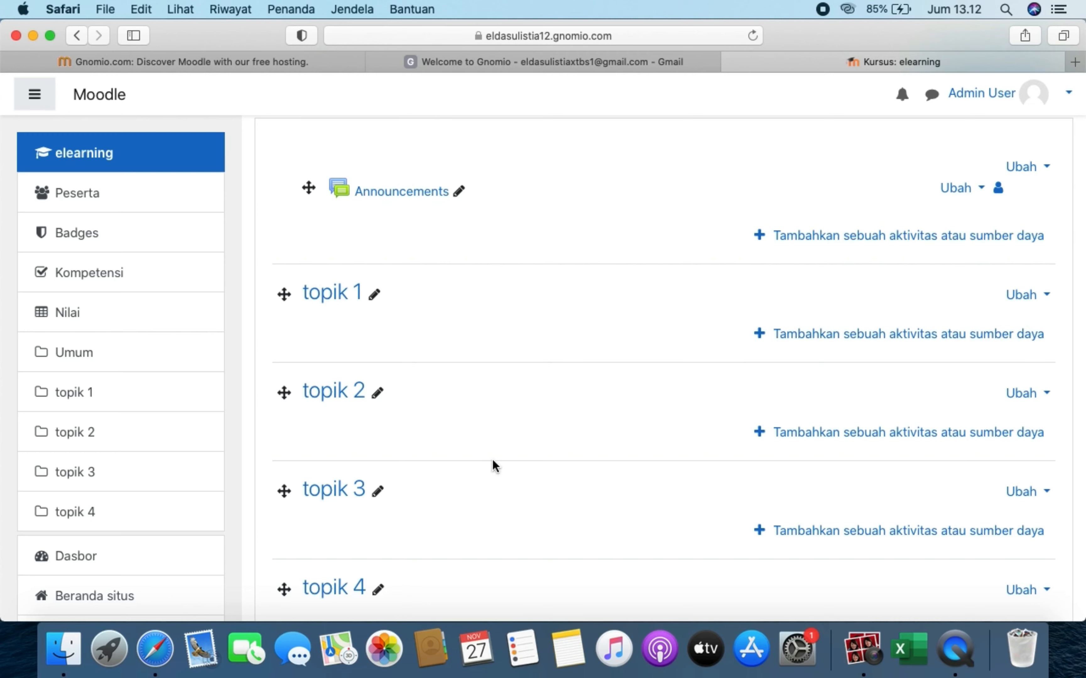
- Retitle the topik 1 section as 'BAB 1. PENGERTIAN ELEARNING', fixing typos before saving
click(375, 298)
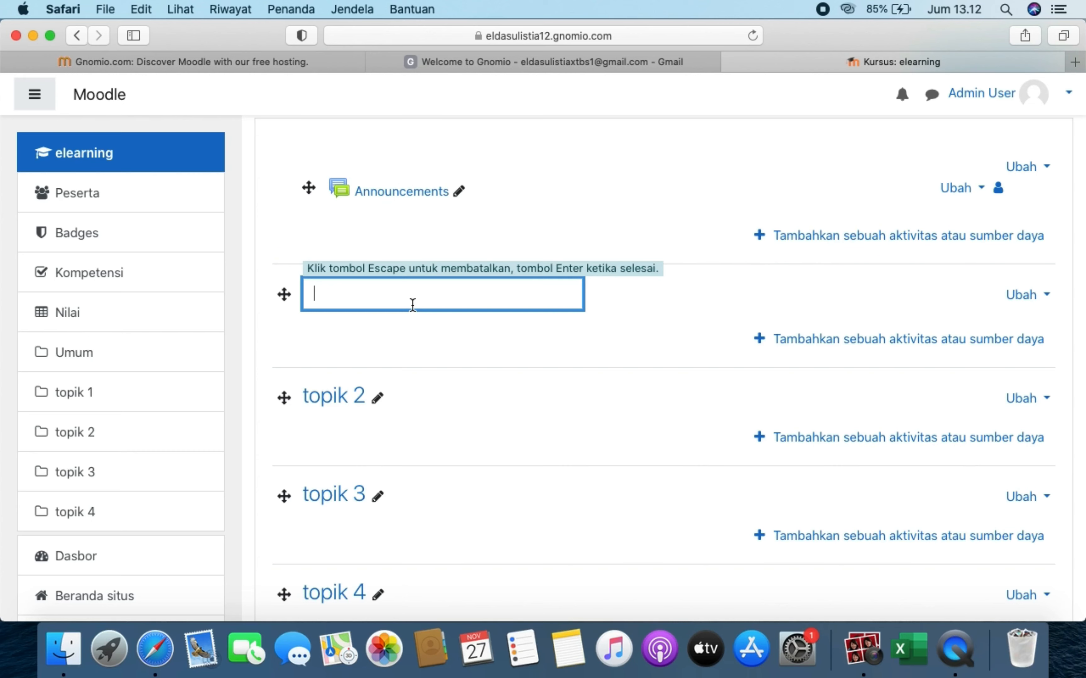
text(BAB 1. PENGERTIA)
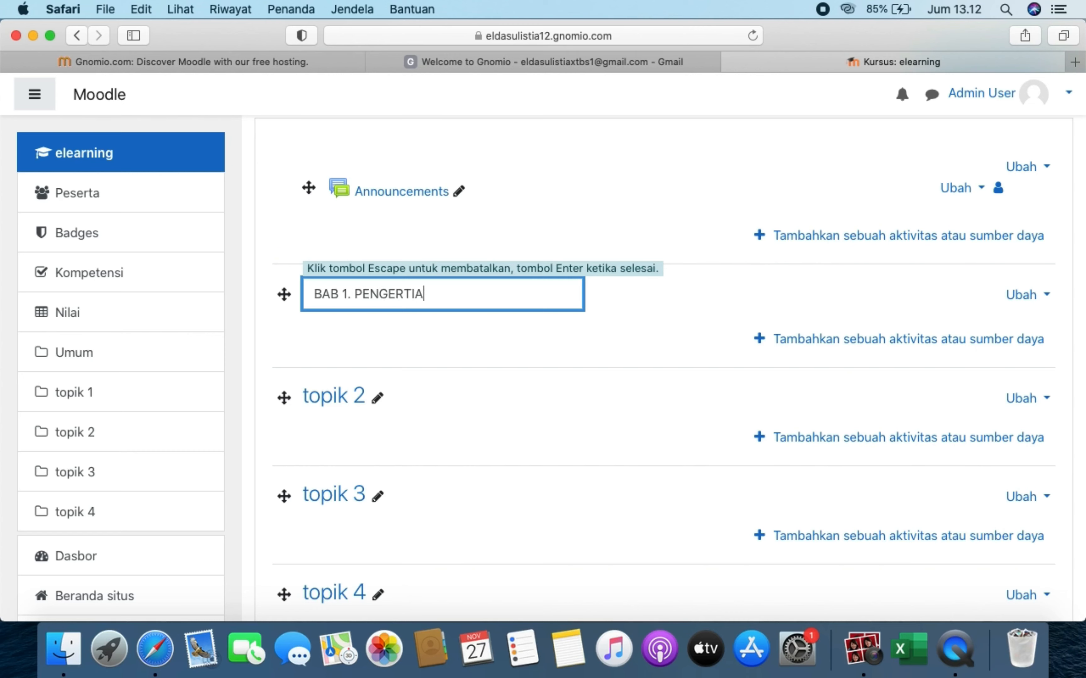
text(N ELEARNING)
click(378, 399)
click(378, 296)
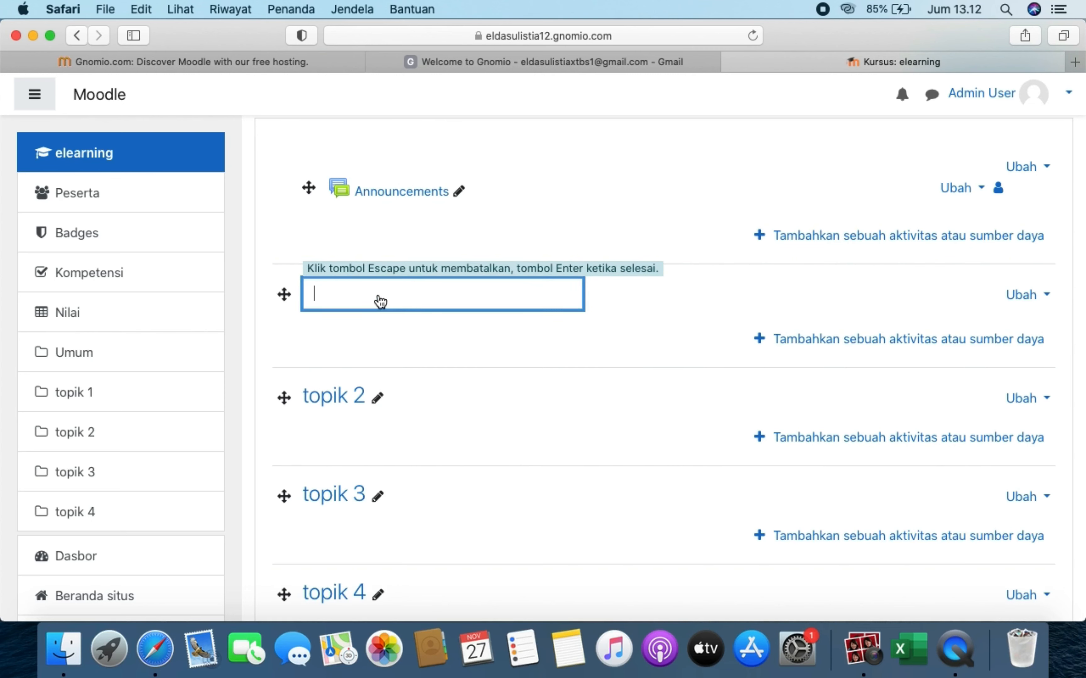
text(BAB 1. PENGERTIAN ELE)
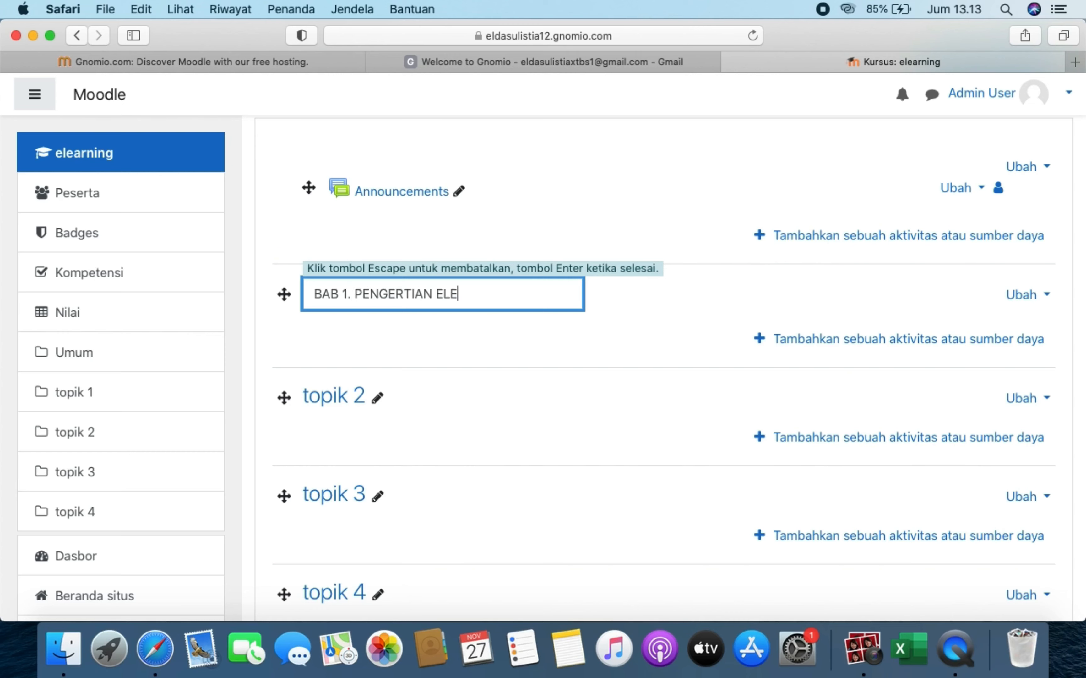
text(ARNING)
key(Return)
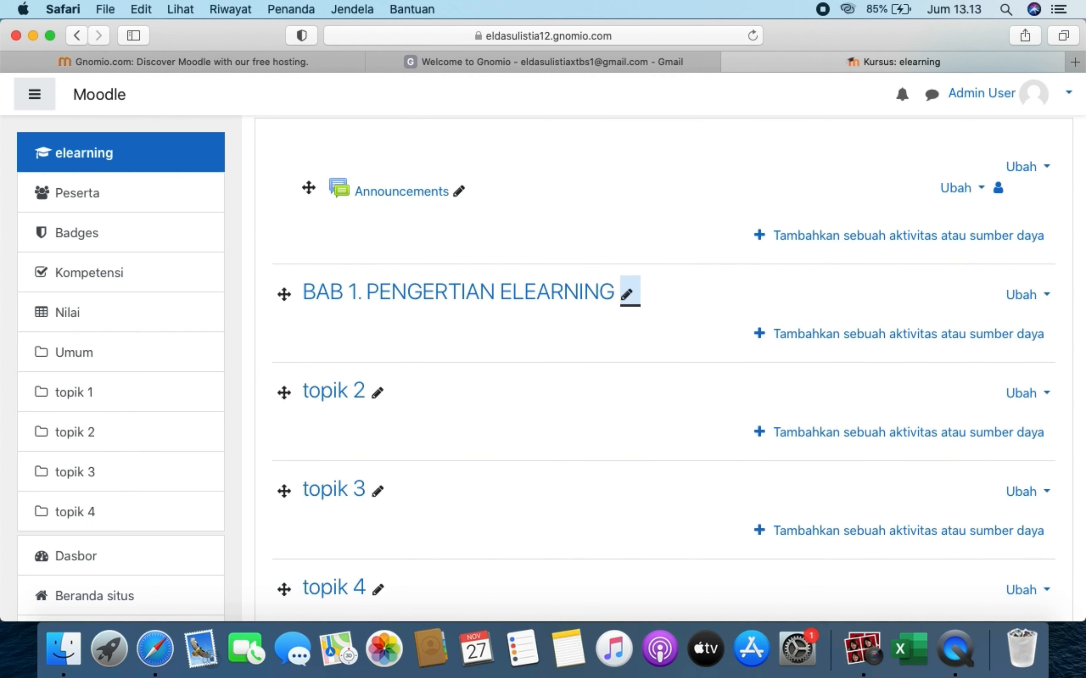
- Retitle the topik 2 section as 'BAB 2. MACAM MACAM LMS', correcting mistyped words along the way
click(379, 397)
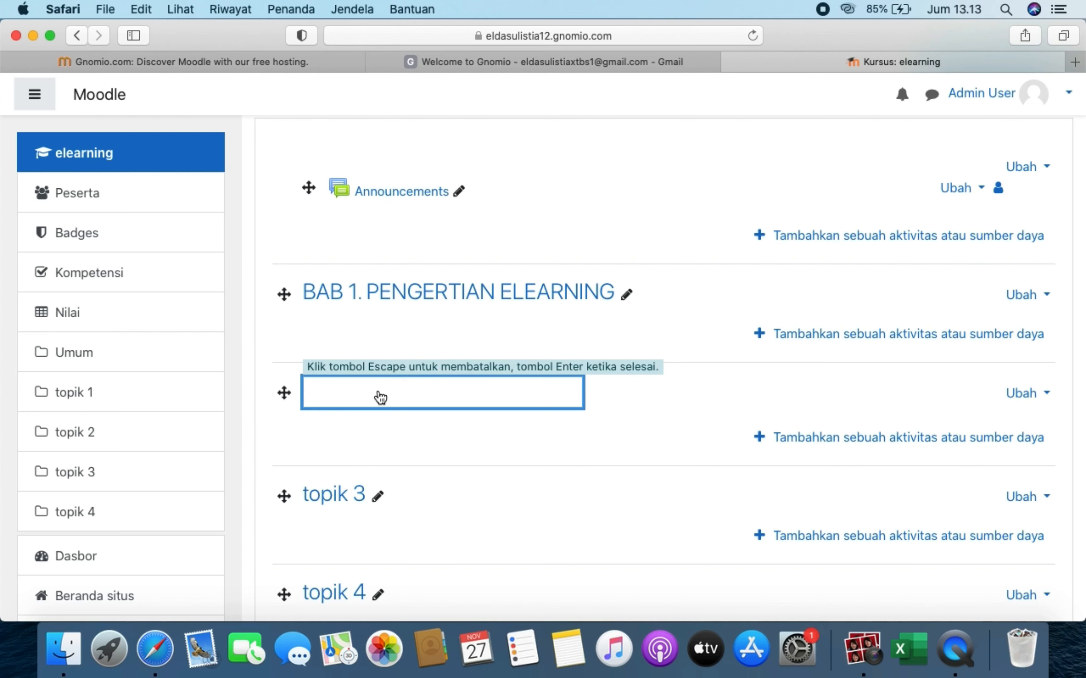
text(BAB)
text( 2.)
text(PE)
key(BackSpace)
key(BackSpace)
text(MACAM MA)
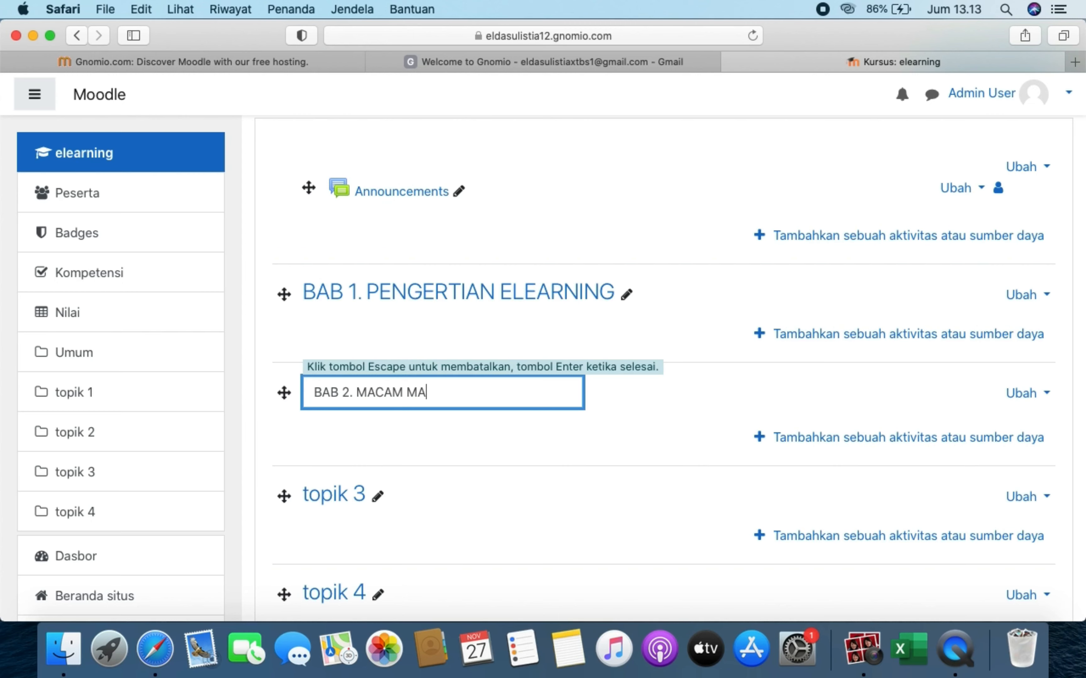
text(CAM ELEARNI)
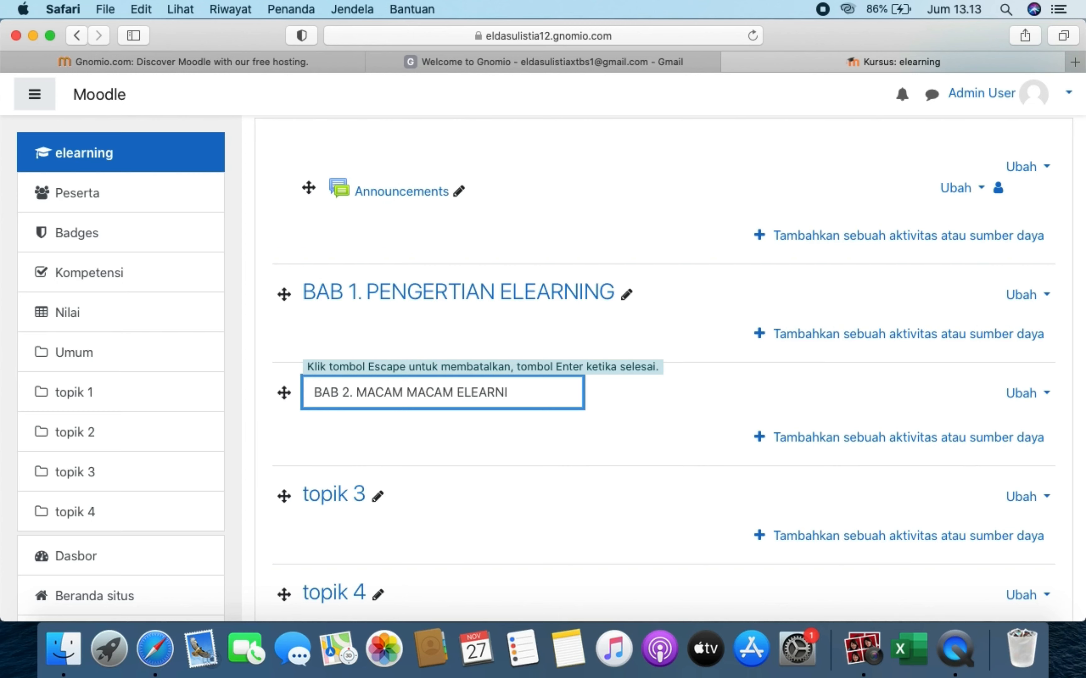
key(BackSpace)
key(BackSpace)
key(BackSpace)
key(BackSpace)
key(BackSpace)
key(BackSpace)
key(BackSpace)
key(BackSpace)
text(LMS)
key(Return)
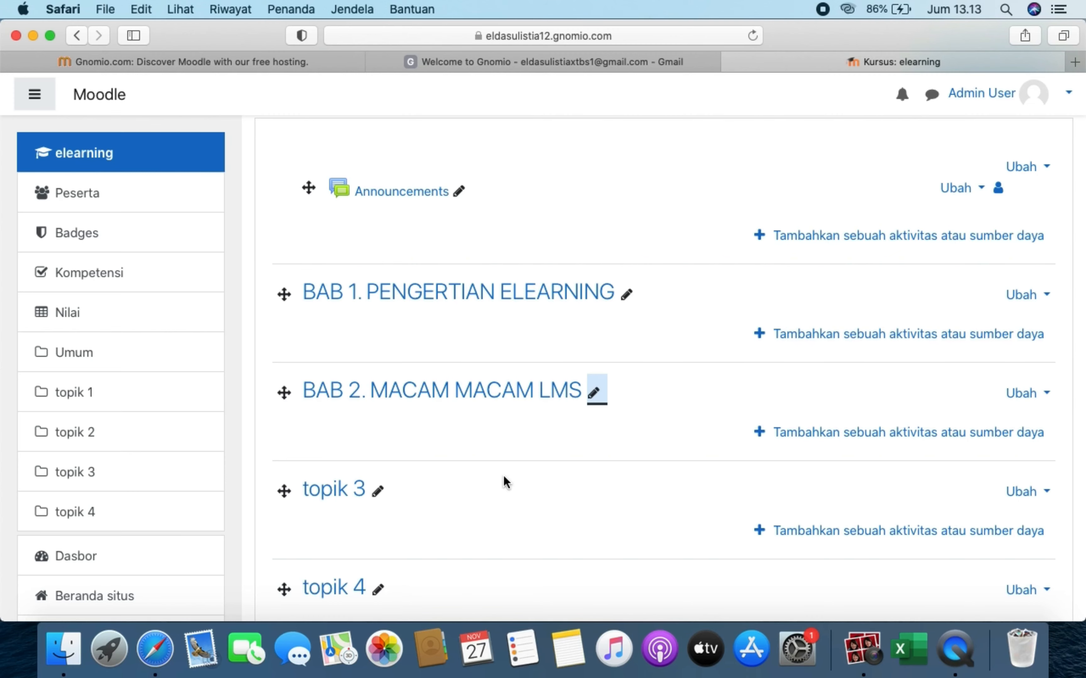
scroll(503, 475, down, 3)
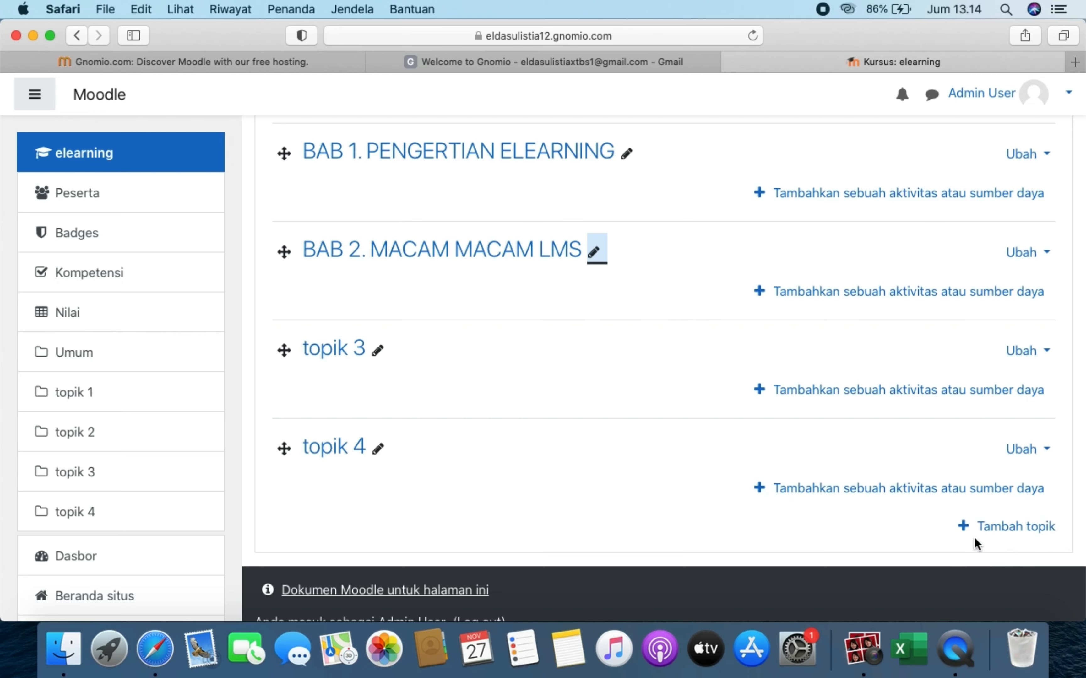
- Use 'Tambah topik' to add five sections, topik 5 through topik 9, to the course
click(1048, 527)
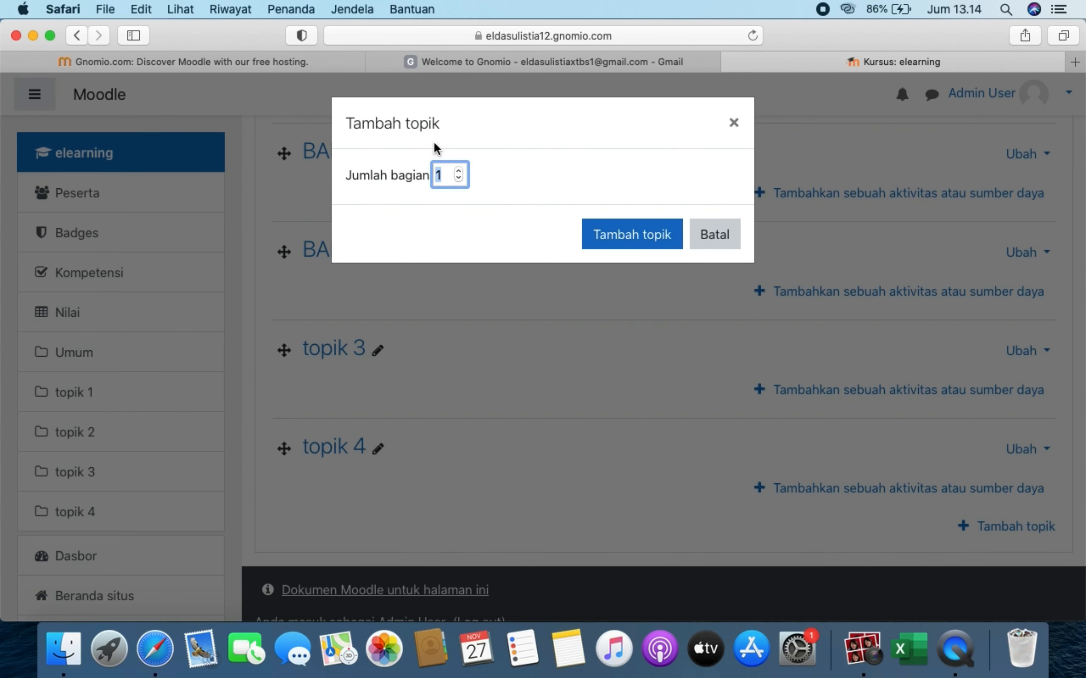
click(458, 172)
click(458, 171)
click(458, 172)
click(458, 172)
click(611, 242)
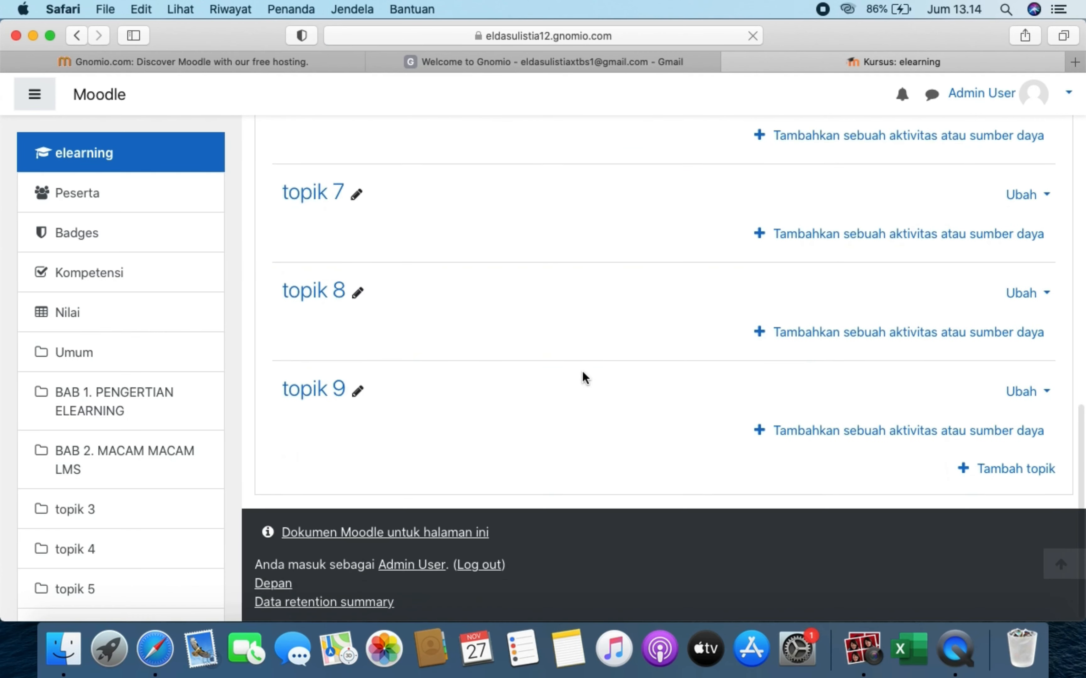
scroll(581, 371, up, 3)
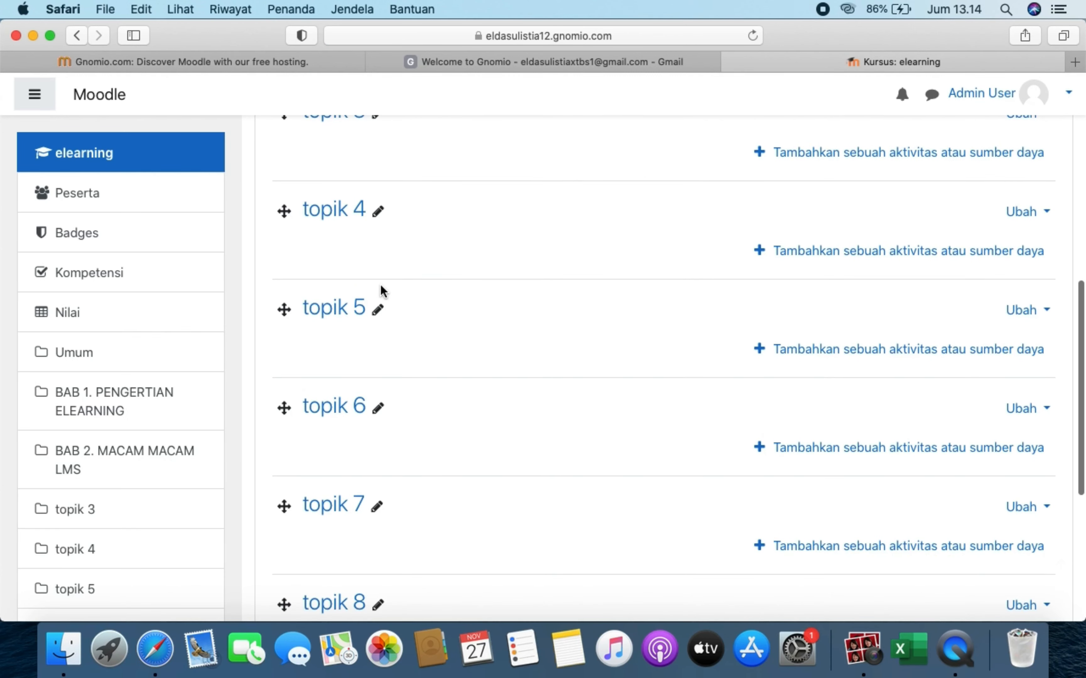
scroll(386, 461, down, 5)
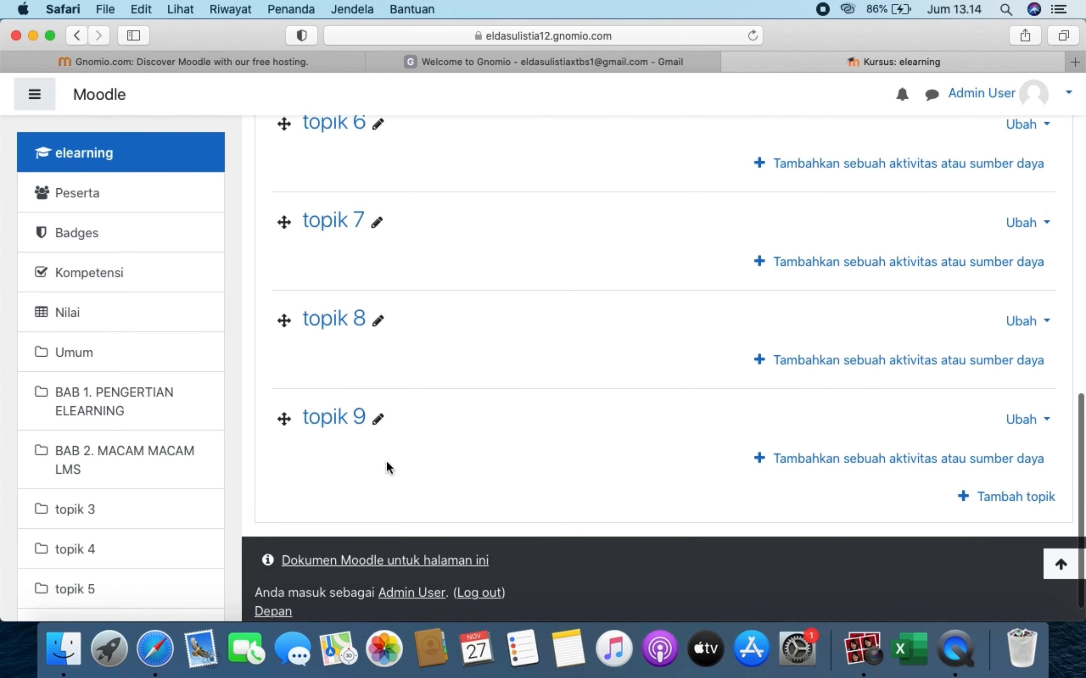
scroll(386, 461, up, 2)
scroll(385, 460, down, 1)
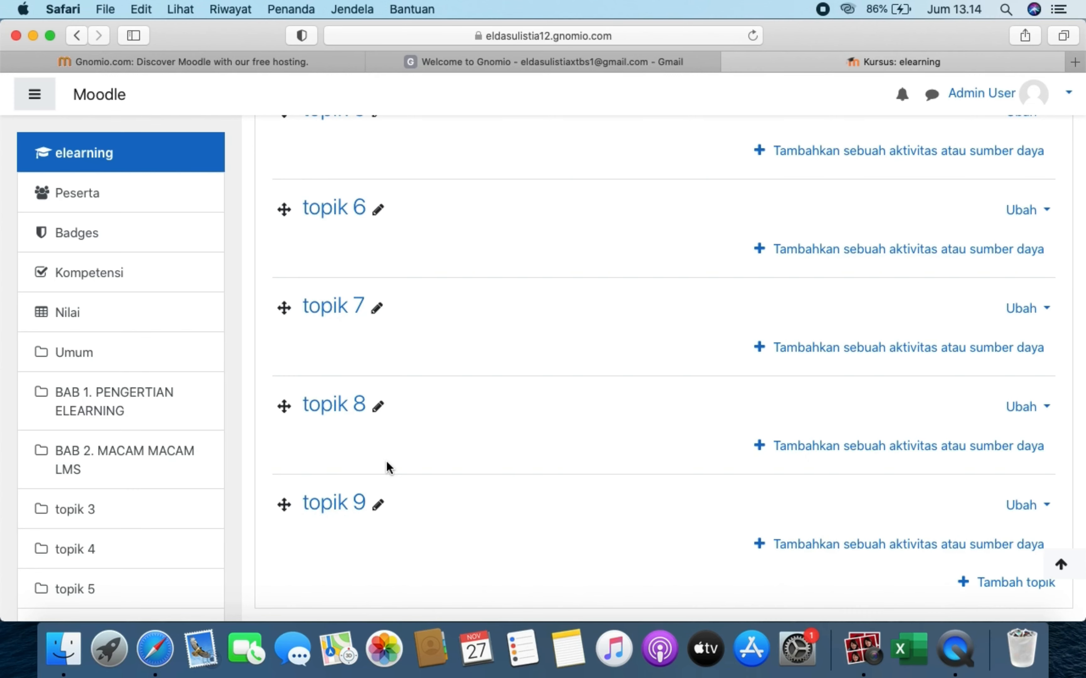
scroll(388, 467, up, 10)
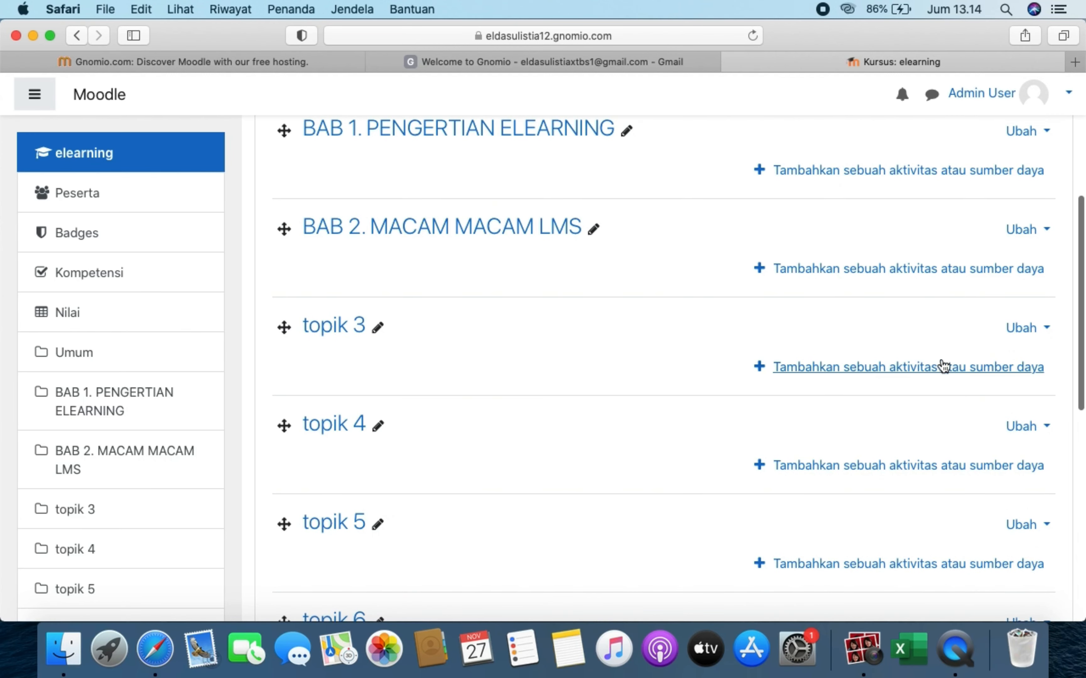
- Delete topik 3 via its 'Ubah' menu with 'Hapus topik'
click(1047, 331)
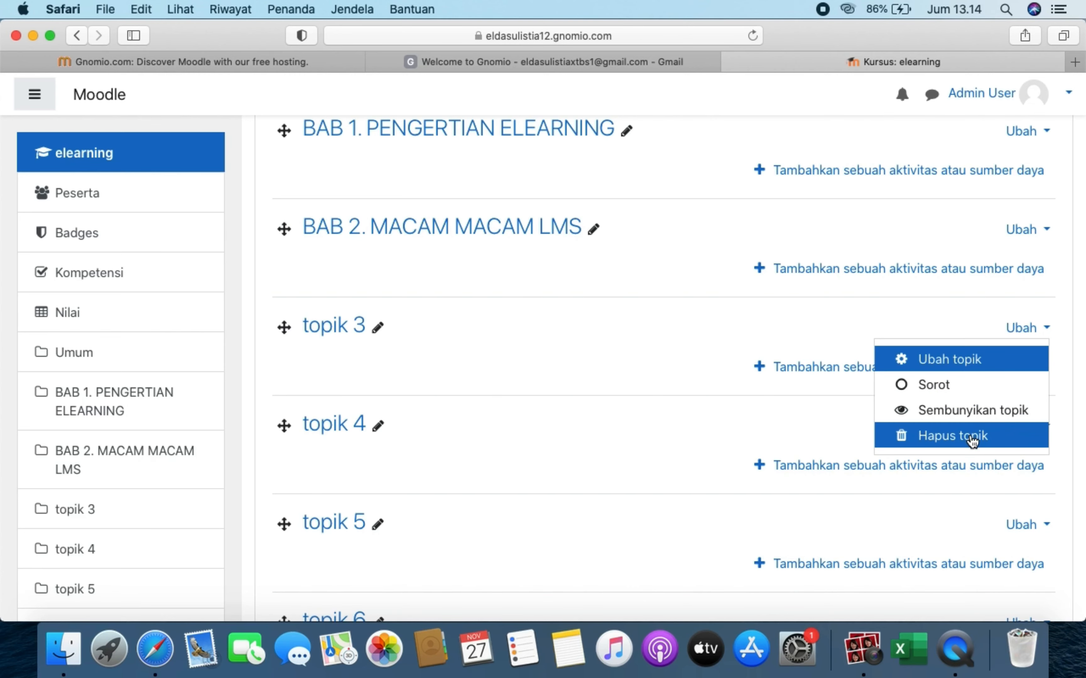
click(910, 437)
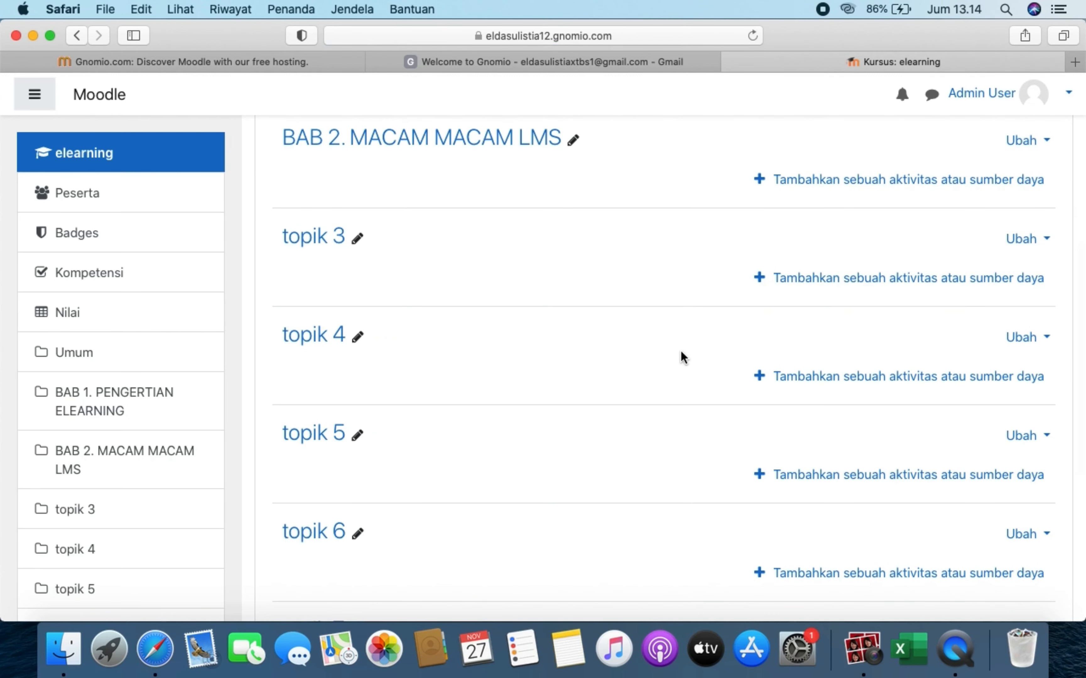
scroll(527, 430, up, 3)
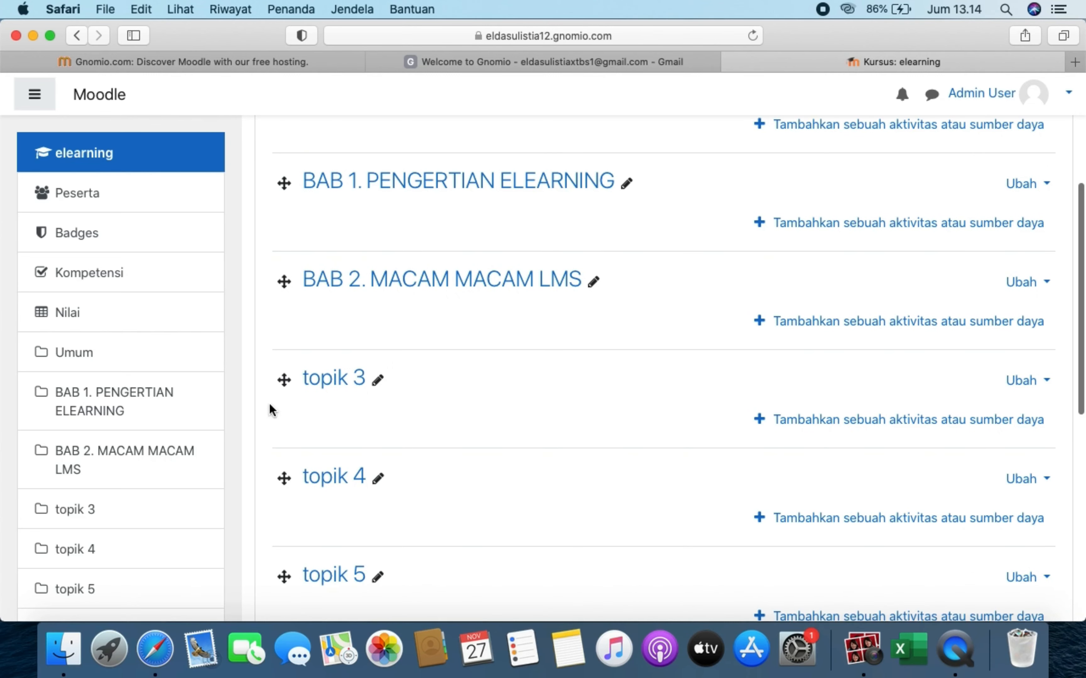